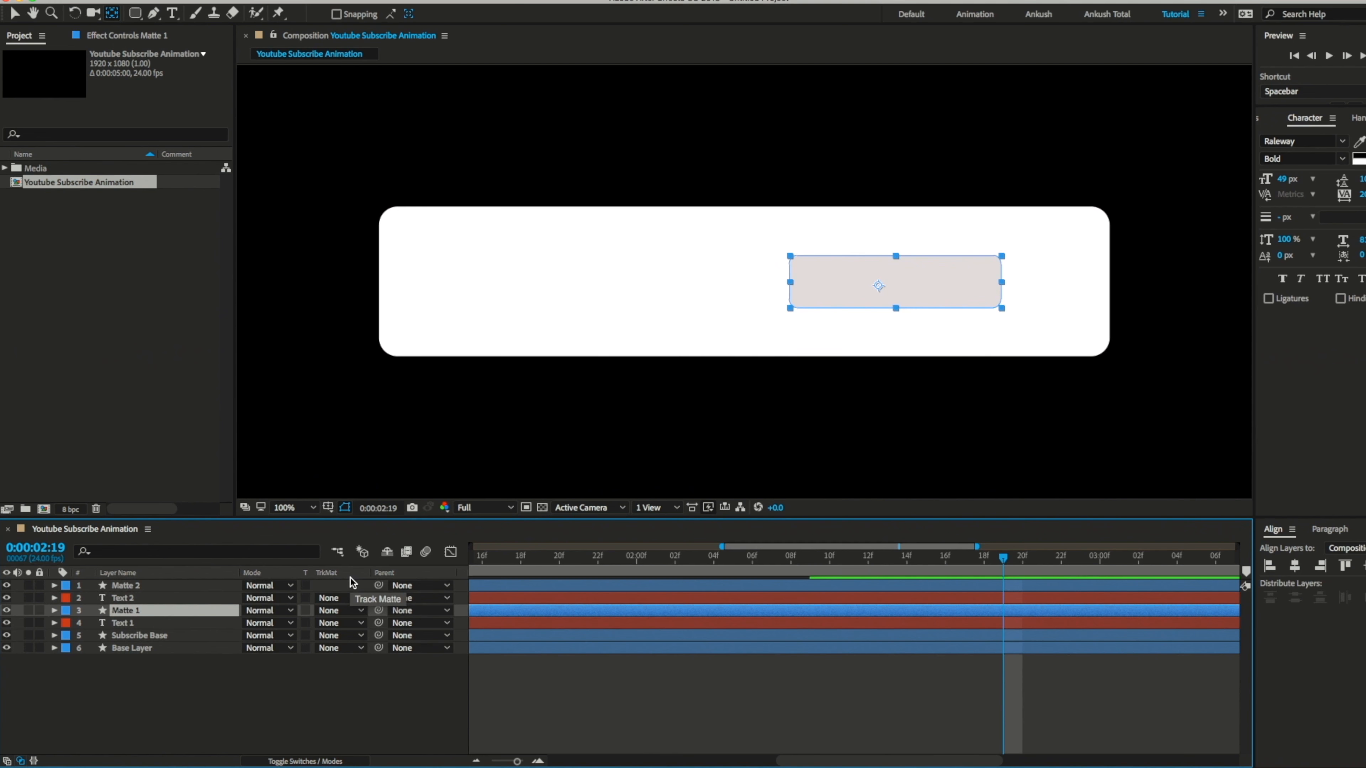
# Step: Set Text 1 to Alpha Matte "Matte 1" and Text 2 to Alpha Matte "Matte 2", and preview the animation
pyautogui.click(124, 623)
pyautogui.click(340, 622)
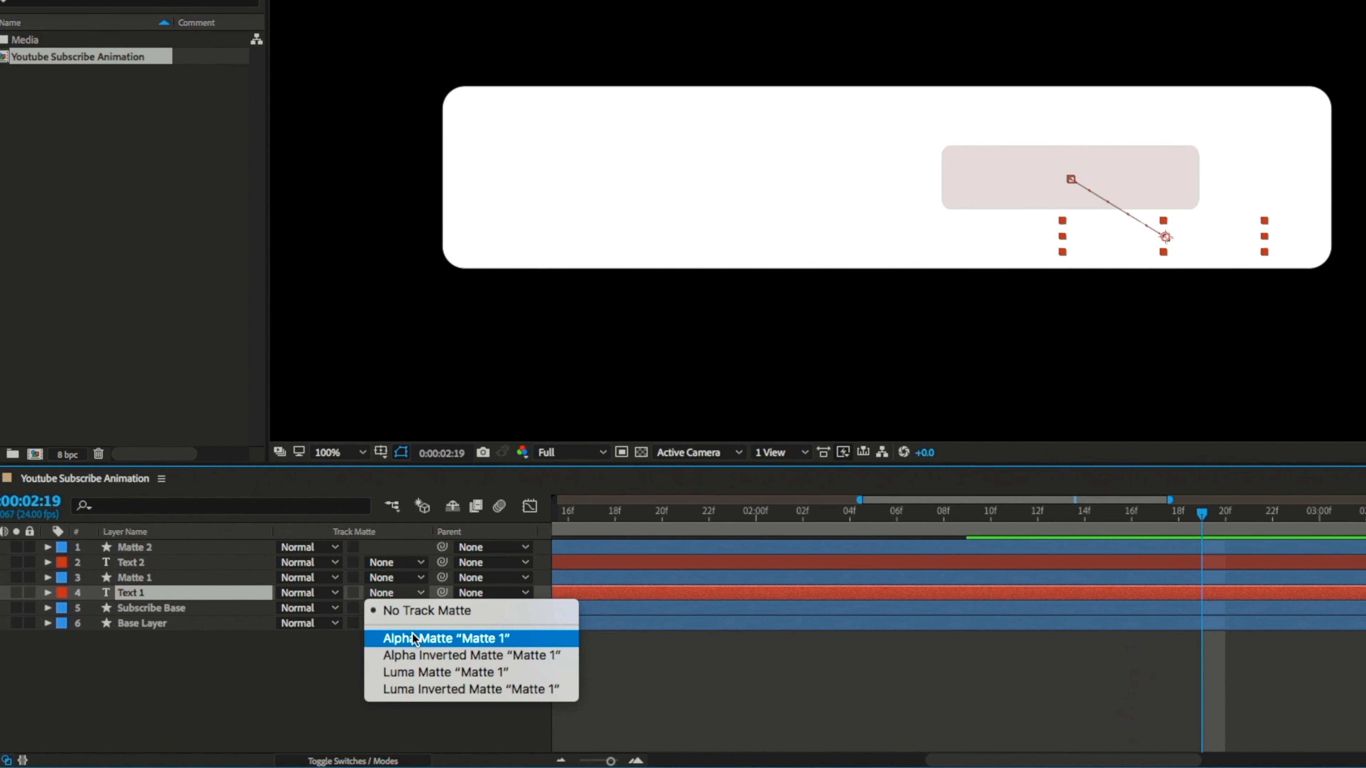
pyautogui.click(412, 633)
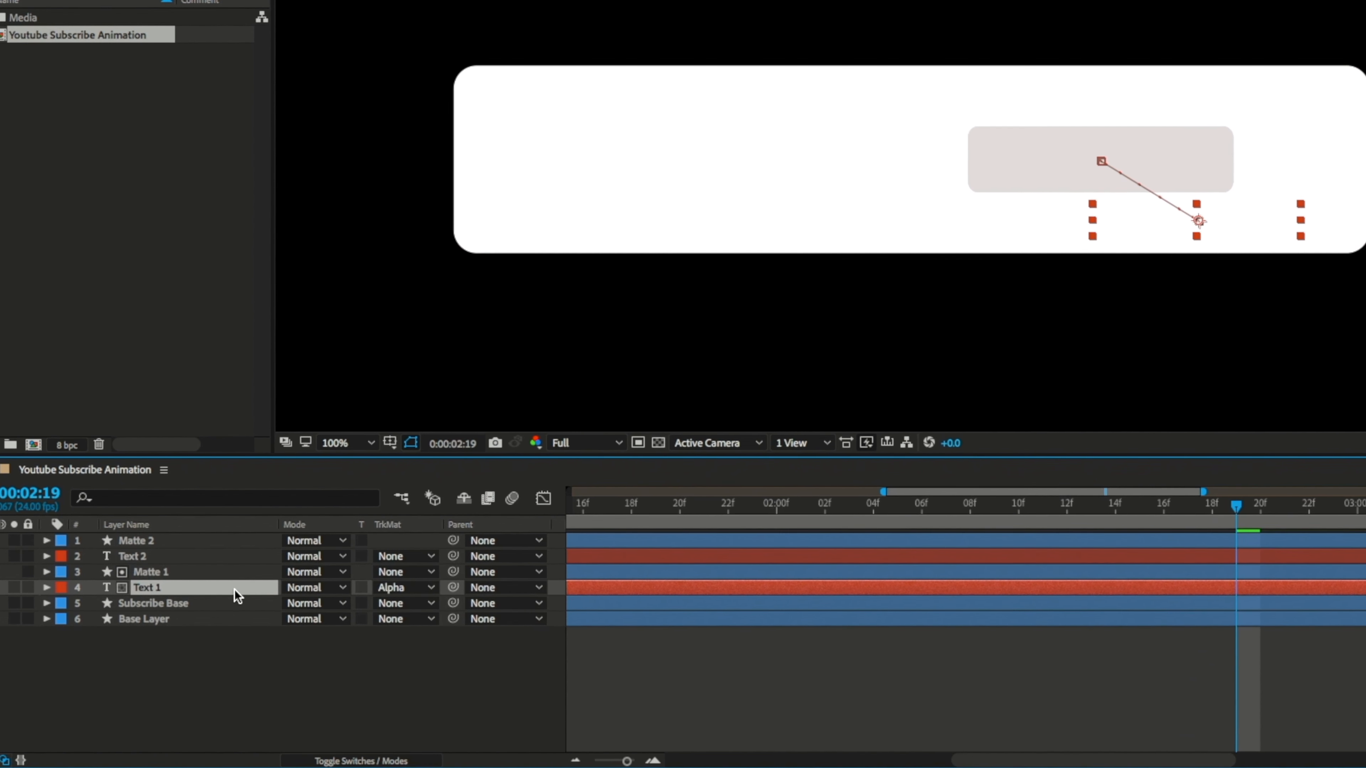
pyautogui.click(401, 562)
pyautogui.click(413, 608)
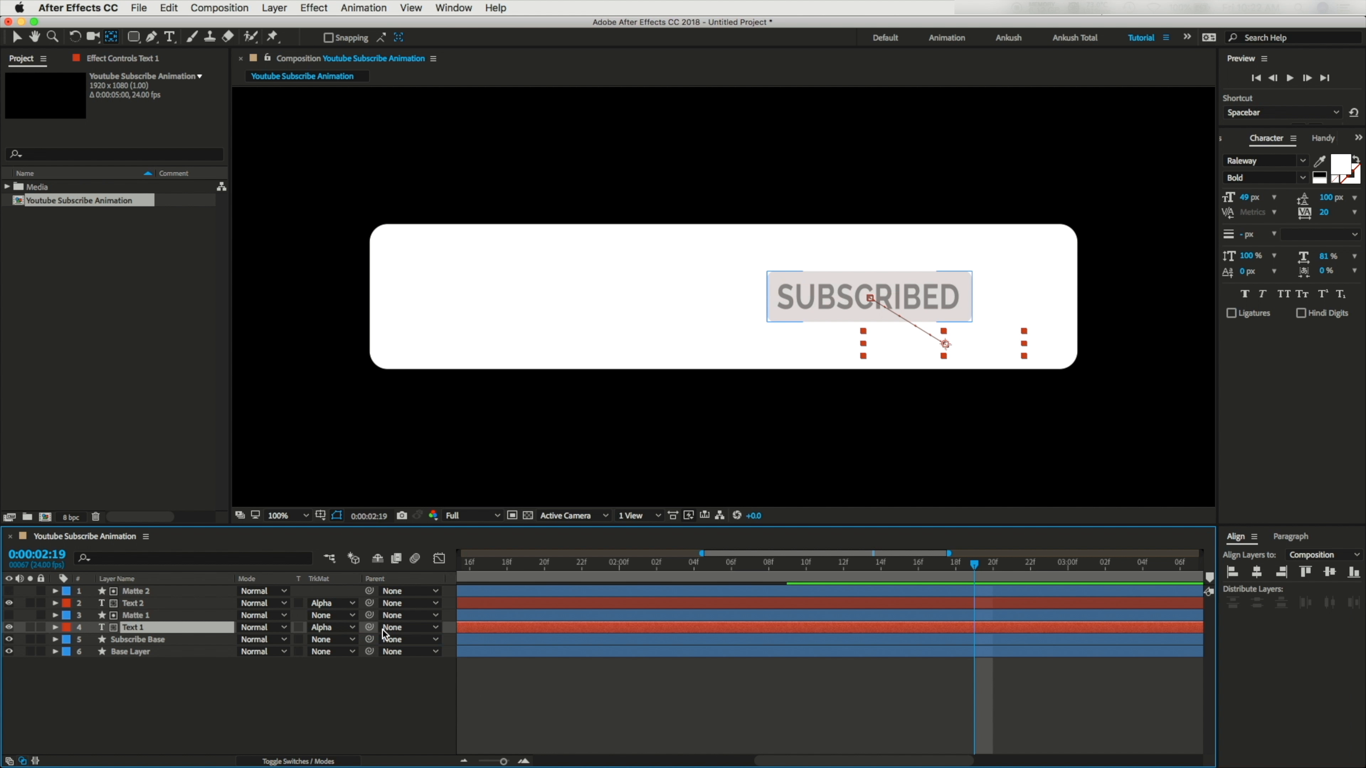
pyautogui.moveTo(961, 567); pyautogui.dragTo(359, 608)
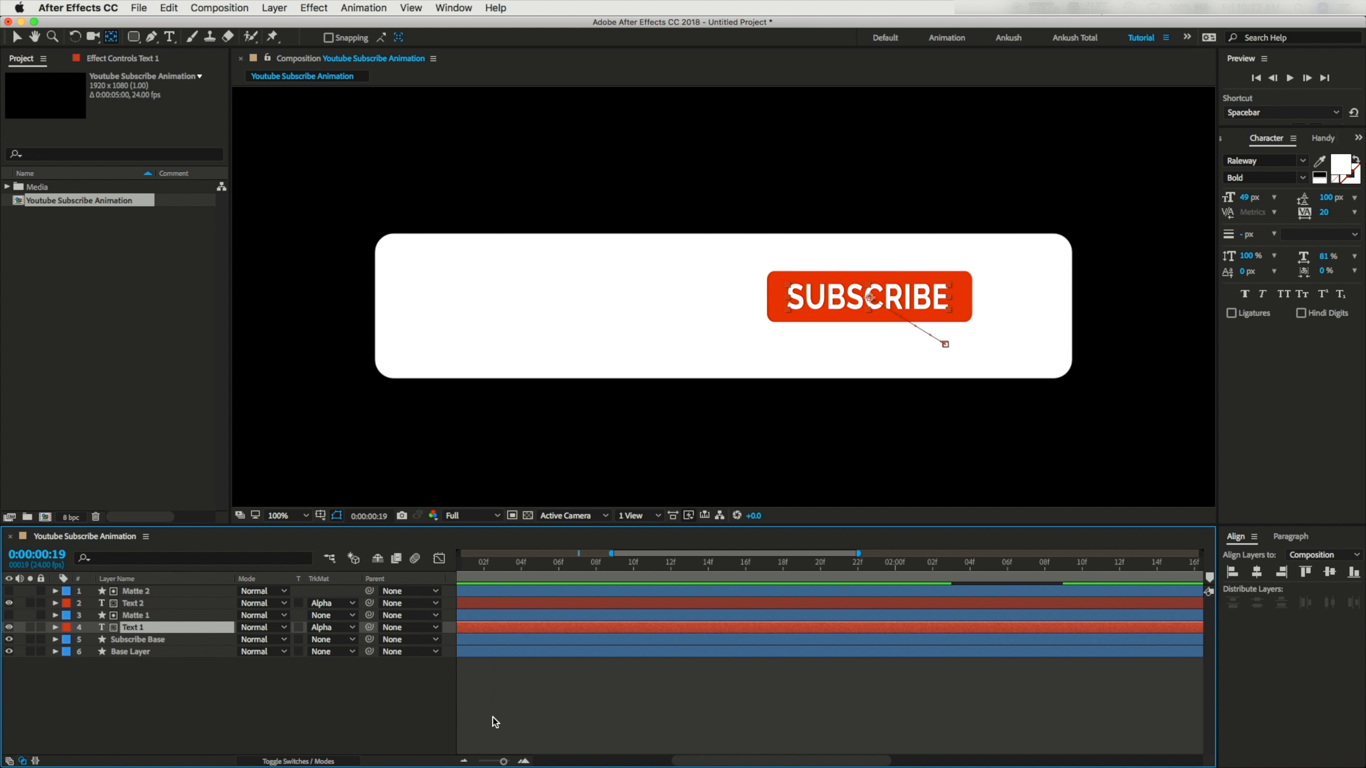
pyautogui.moveTo(503, 761); pyautogui.dragTo(486, 762)
pyautogui.press('space')
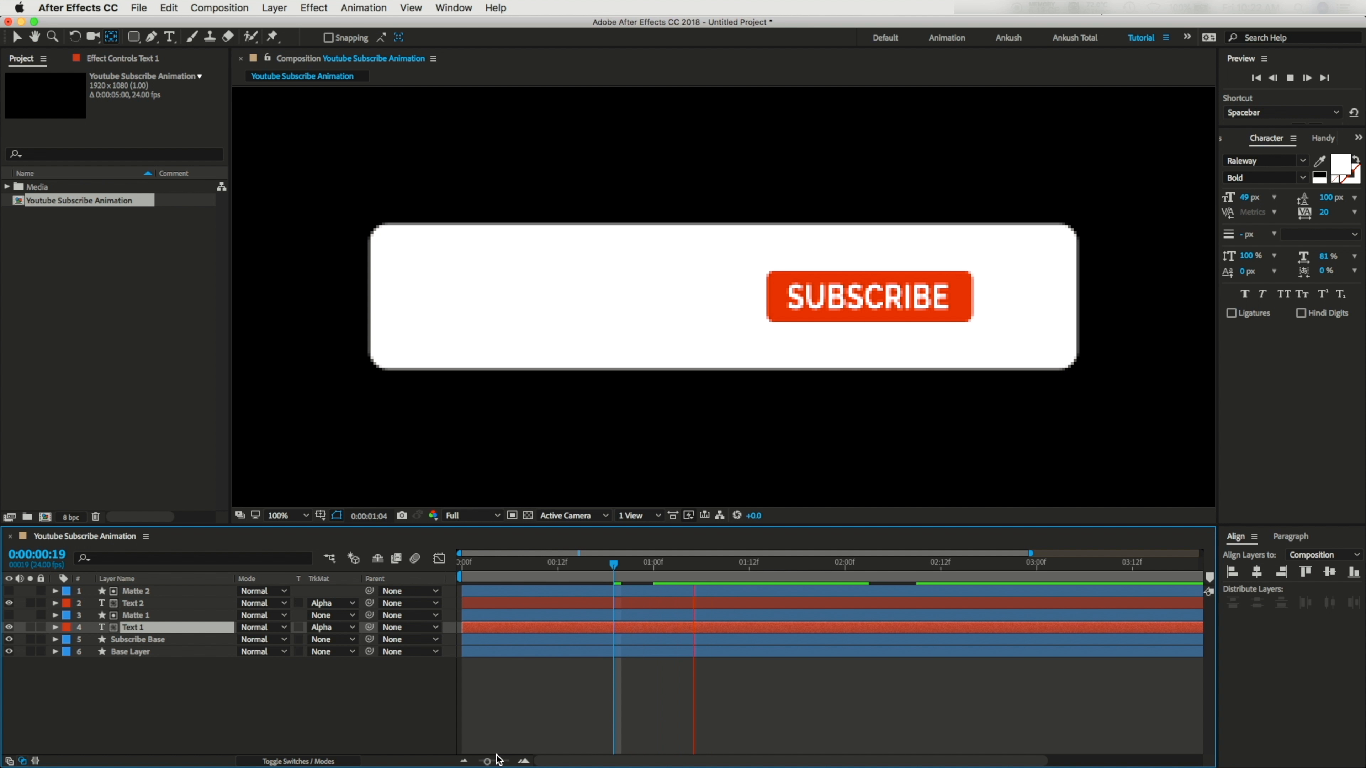
pyautogui.press('space')
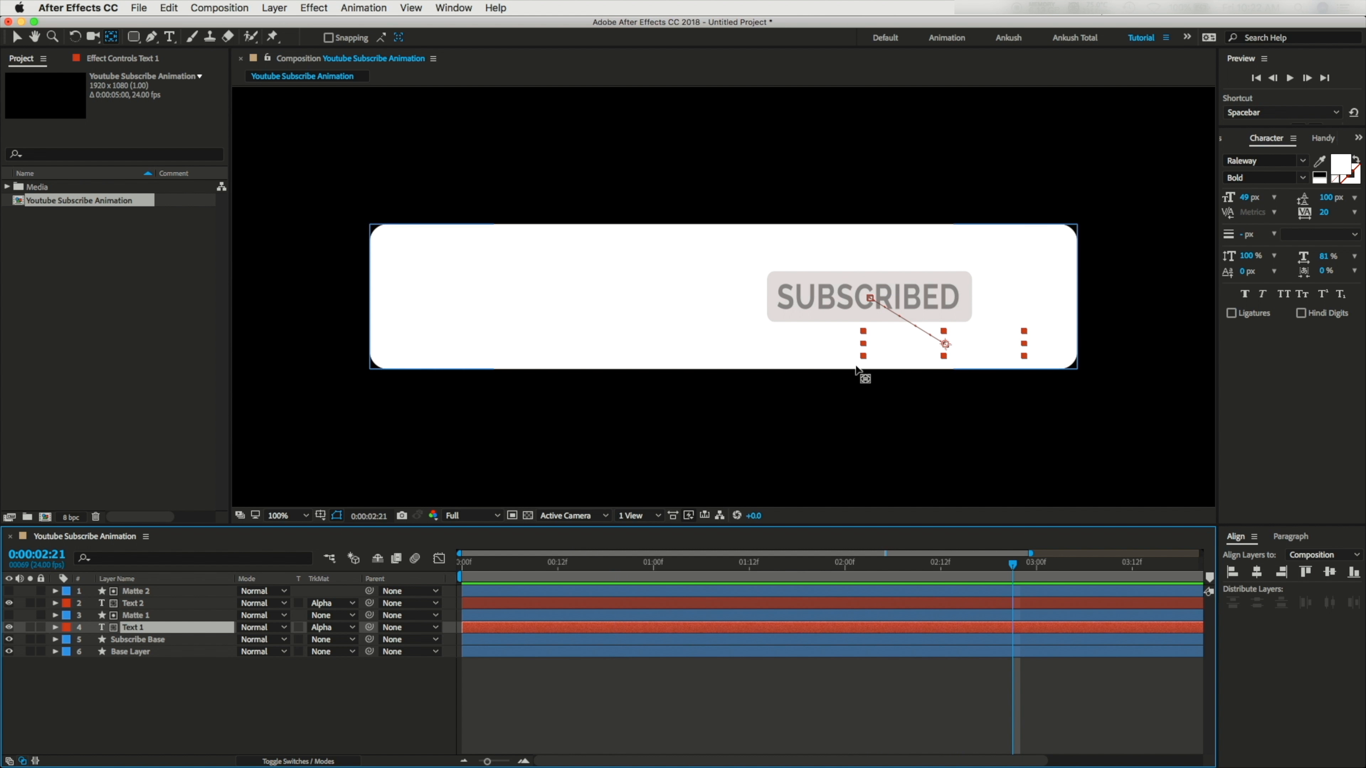
# Step: Change the font weight of the Text 1 and Text 2 layers to ExtraBold
pyautogui.moveTo(1013, 565); pyautogui.dragTo(853, 570)
pyautogui.click(1302, 177)
pyautogui.click(1285, 379)
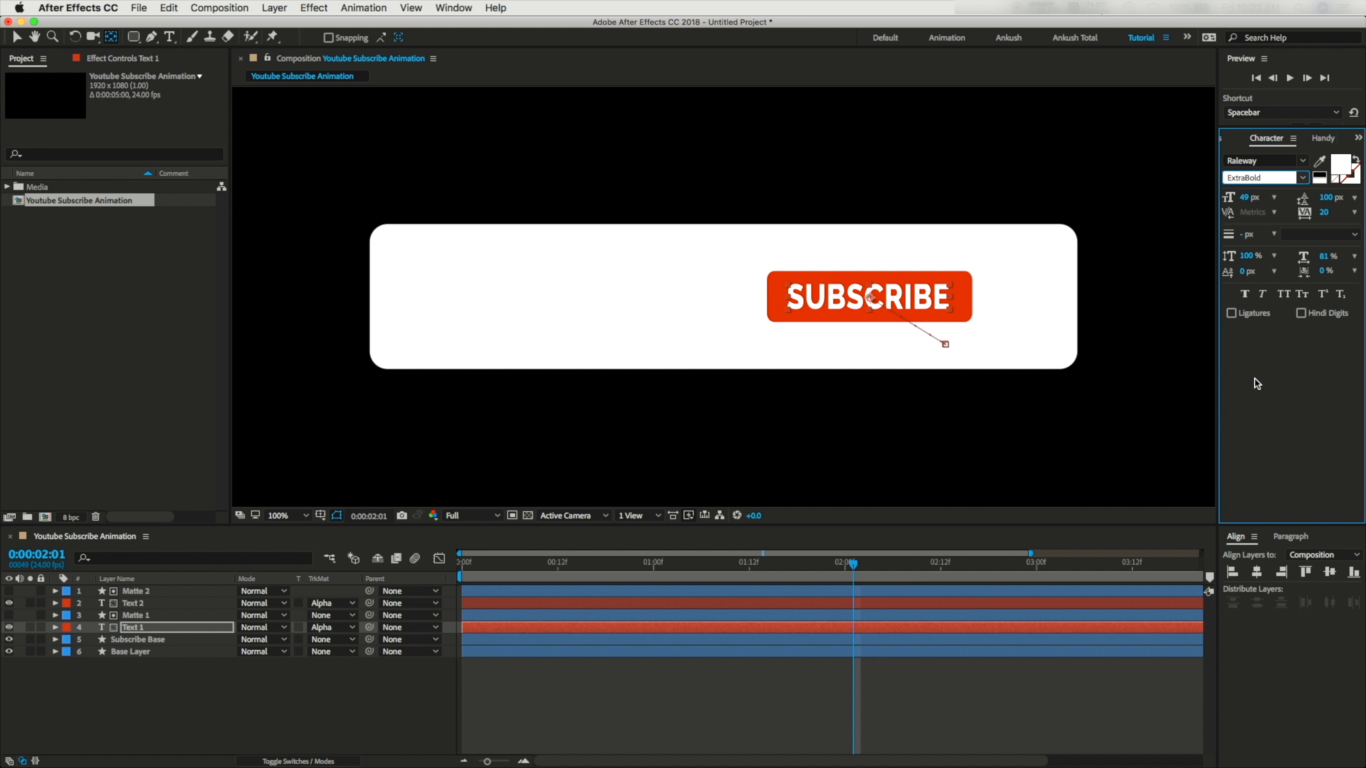
pyautogui.click(134, 605)
pyautogui.click(1302, 178)
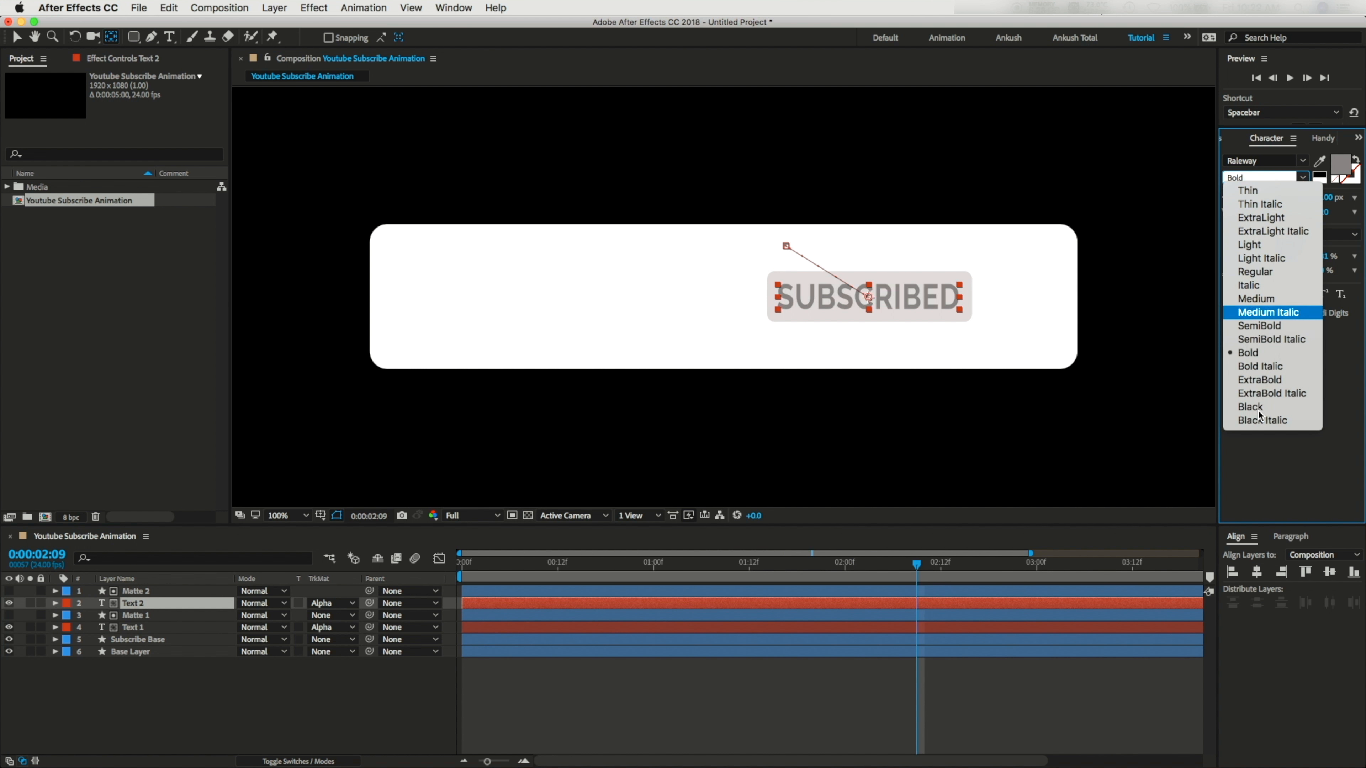
pyautogui.click(1268, 380)
pyautogui.click(215, 694)
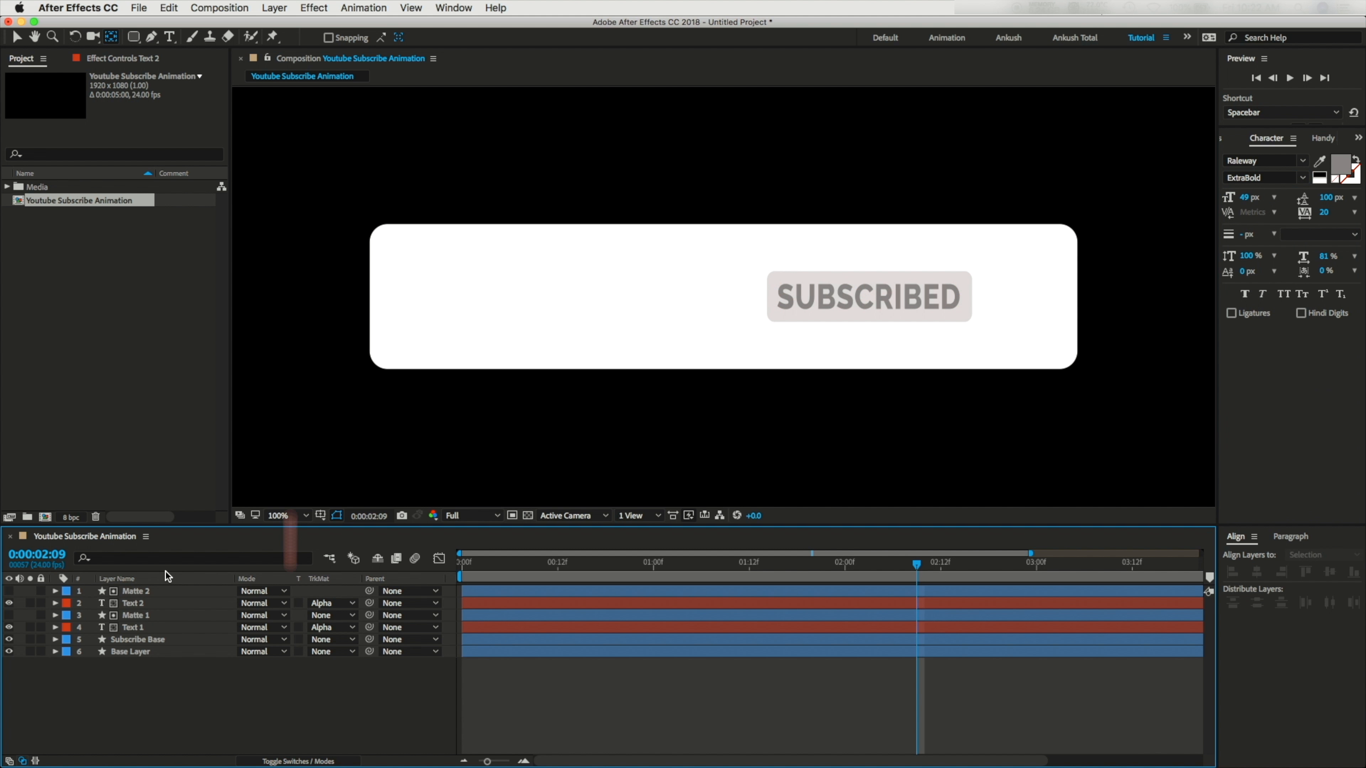
# Step: Copy the Base Layer's size, position, roundness and scale keyframes at 1:00 and paste them at 0:00:04:08
pyautogui.click(137, 652)
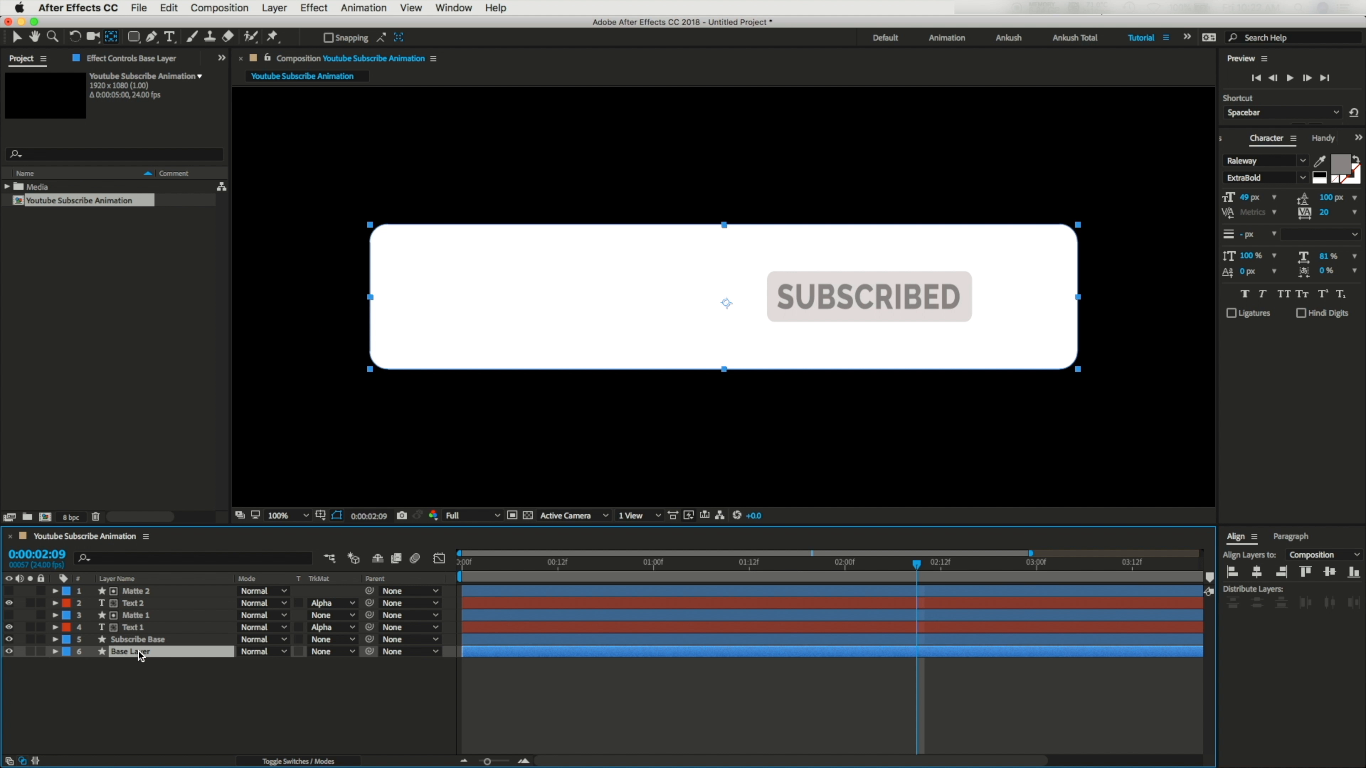
pyautogui.press('u')
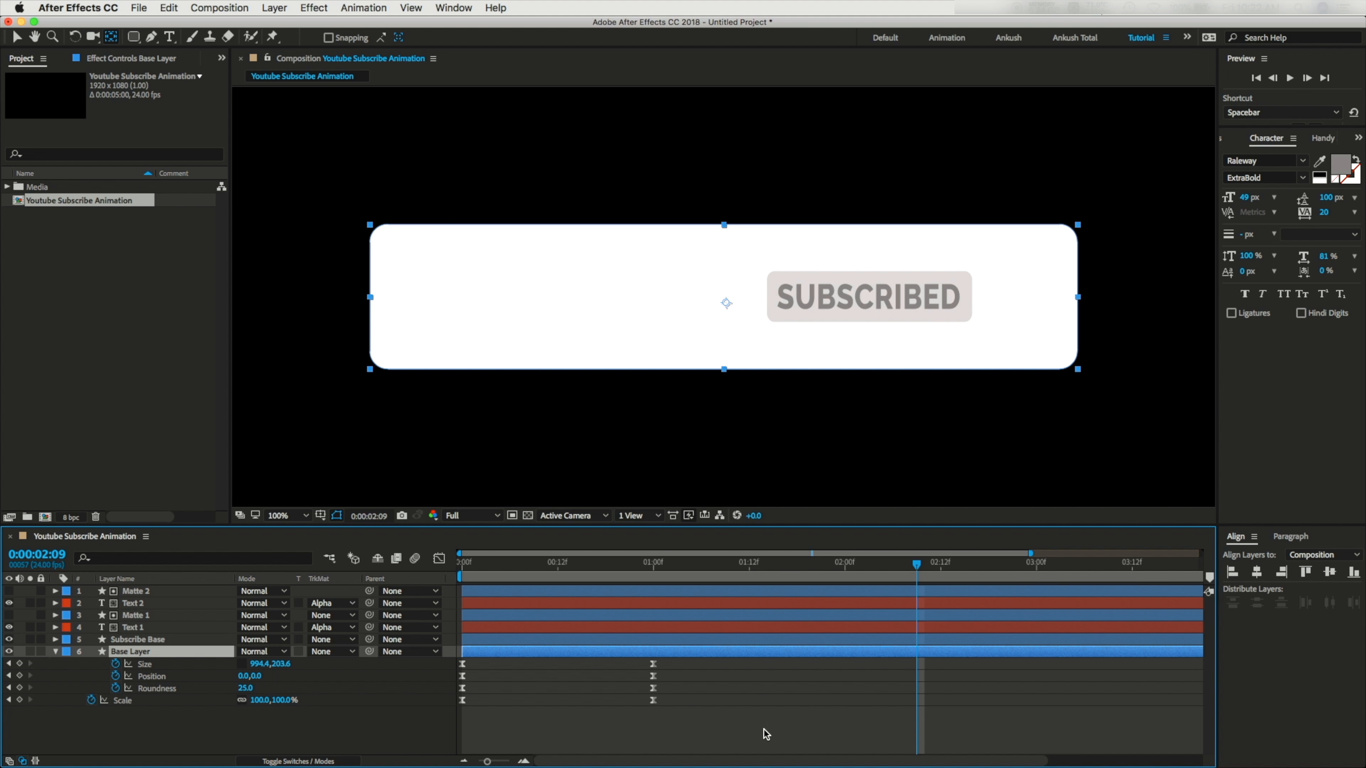
pyautogui.moveTo(488, 762); pyautogui.dragTo(493, 761)
pyautogui.moveTo(512, 661); pyautogui.dragTo(499, 707)
pyautogui.moveTo(759, 761); pyautogui.dragTo(930, 758)
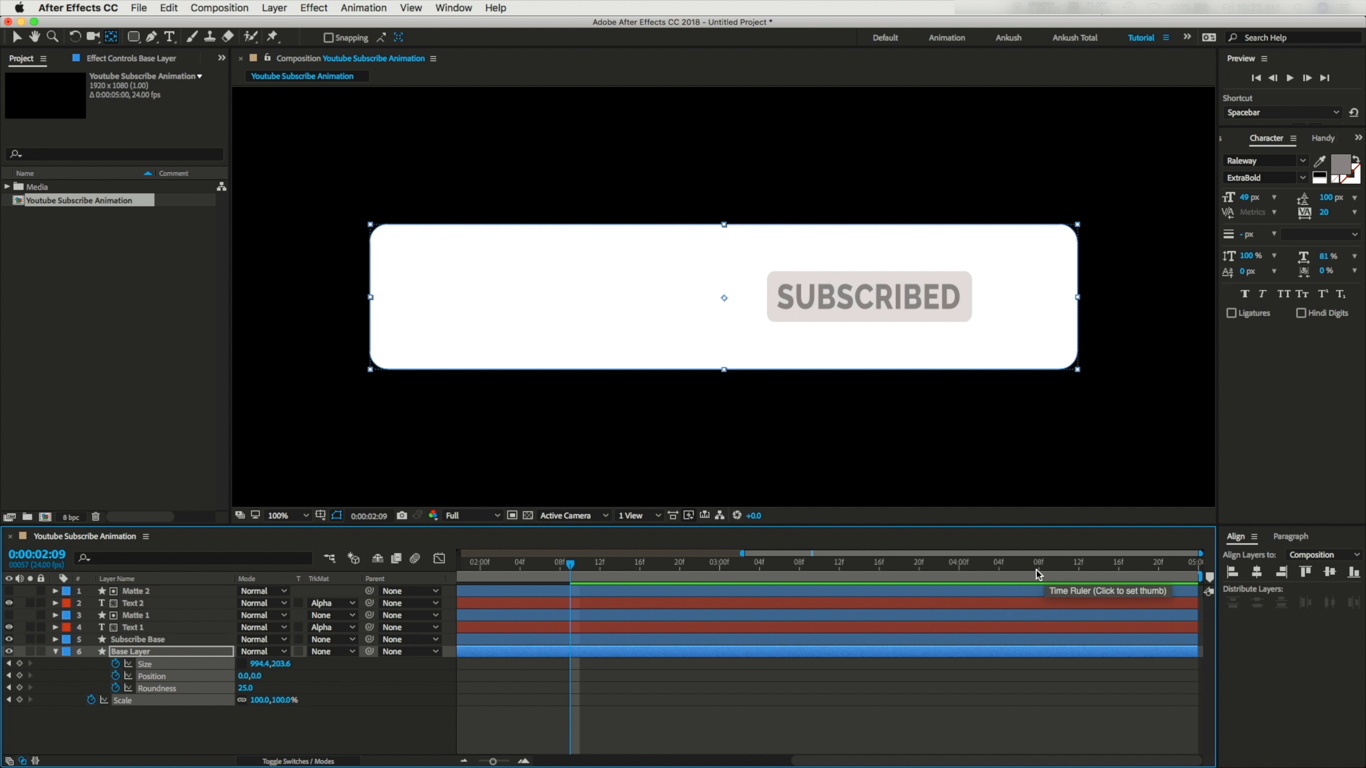
pyautogui.click(1039, 581)
pyautogui.press('super+v')
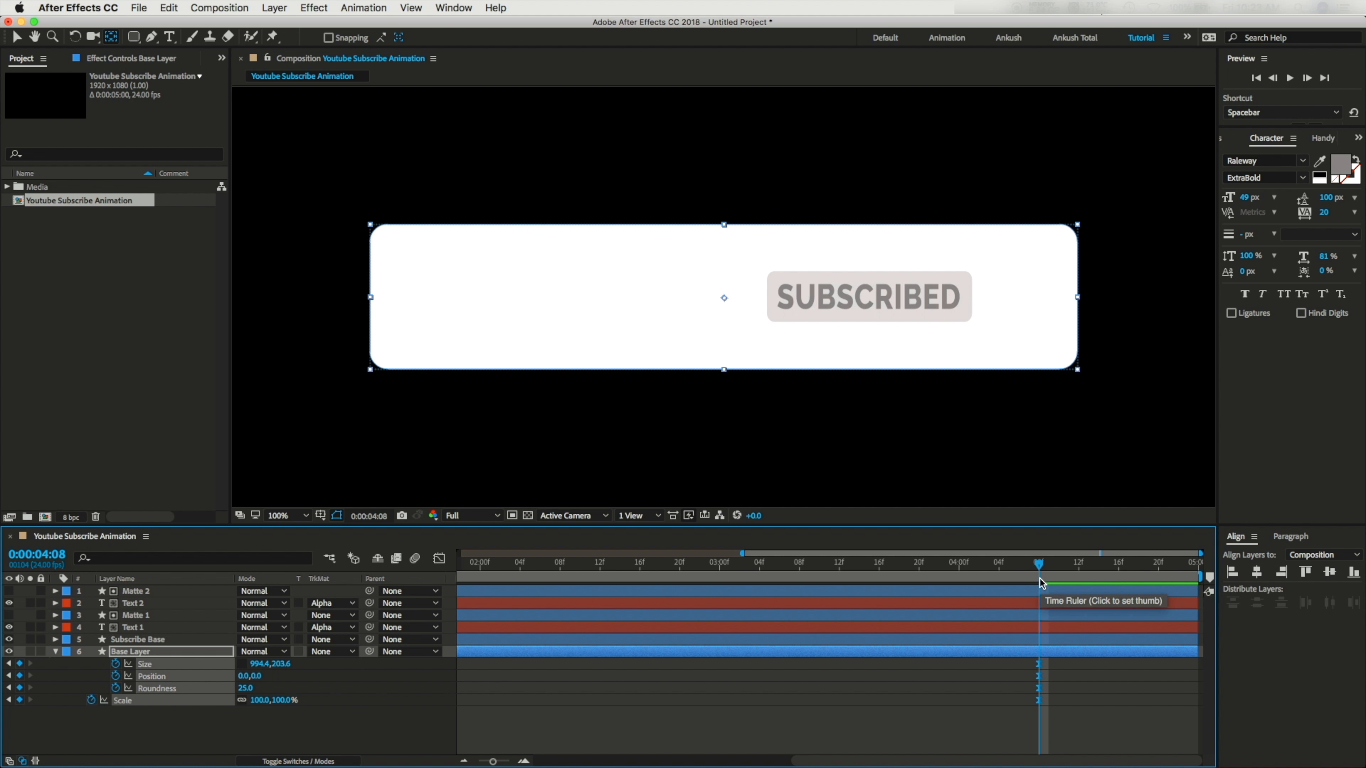
# Step: Copy the Base Layer's starting keyframes at 0:00 and paste them at 0:00:04:23, closing the layer's properties
pyautogui.moveTo(863, 761); pyautogui.dragTo(601, 761)
pyautogui.moveTo(477, 668); pyautogui.dragTo(449, 723)
pyautogui.moveTo(782, 759); pyautogui.dragTo(1040, 760)
pyautogui.press('space')
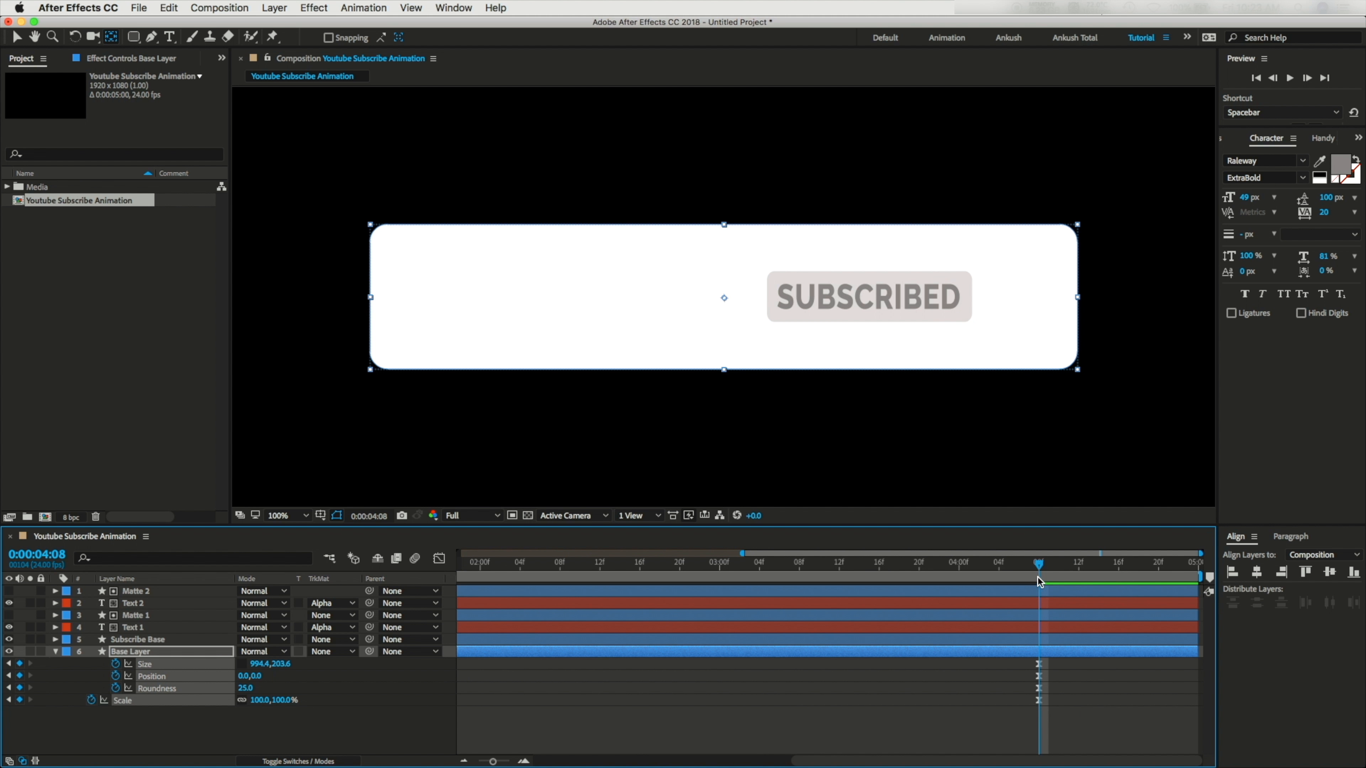
pyautogui.press('super+v')
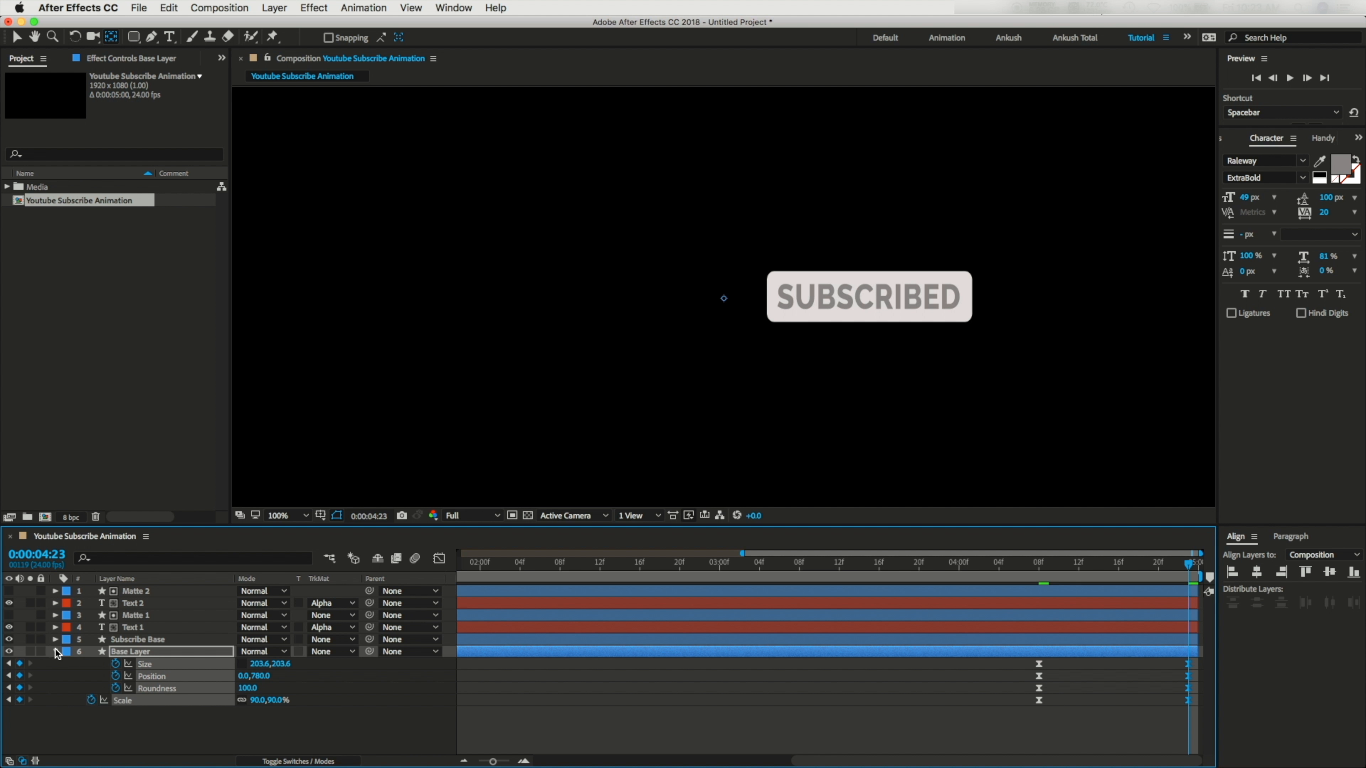
pyautogui.click(56, 652)
pyautogui.click(269, 705)
# Step: Set the current time to 0:00:02:10 and create a new composition from the Bell file in the Media folder
pyautogui.moveTo(1190, 565); pyautogui.dragTo(580, 565)
pyautogui.moveTo(810, 761); pyautogui.dragTo(550, 762)
pyautogui.click(7, 187)
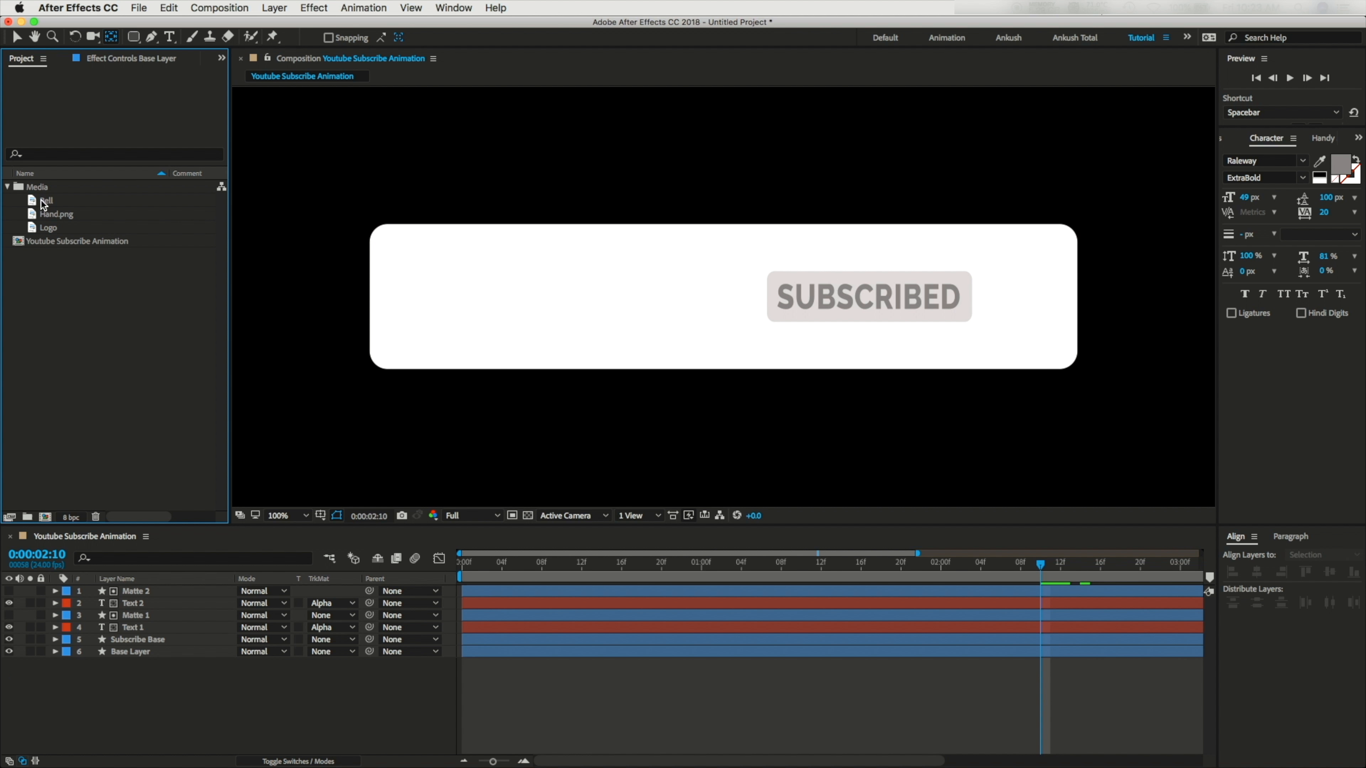
pyautogui.moveTo(44, 205); pyautogui.dragTo(45, 516)
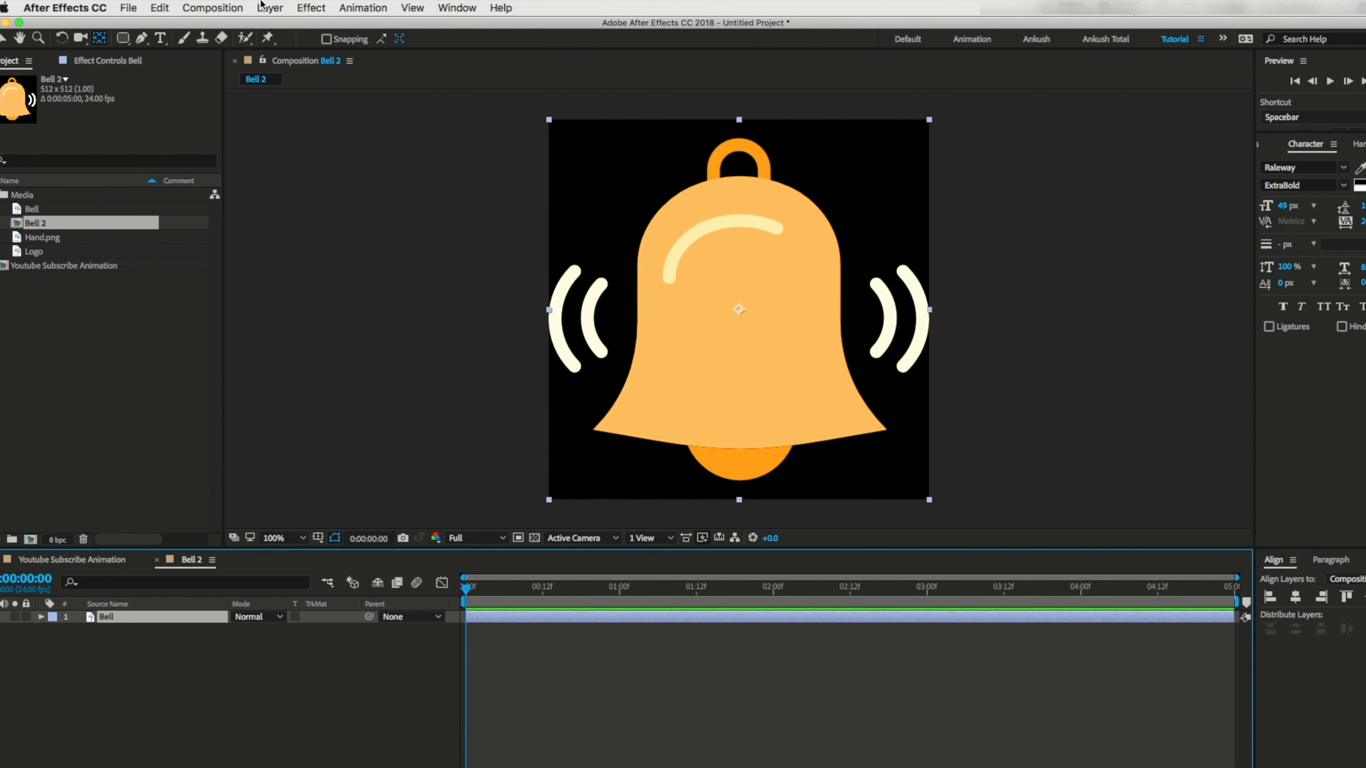
# Step: Auto-trace the Bell layer's alpha channel on the current frame onto a new layer and delete the original Bell layer
pyautogui.click(273, 7)
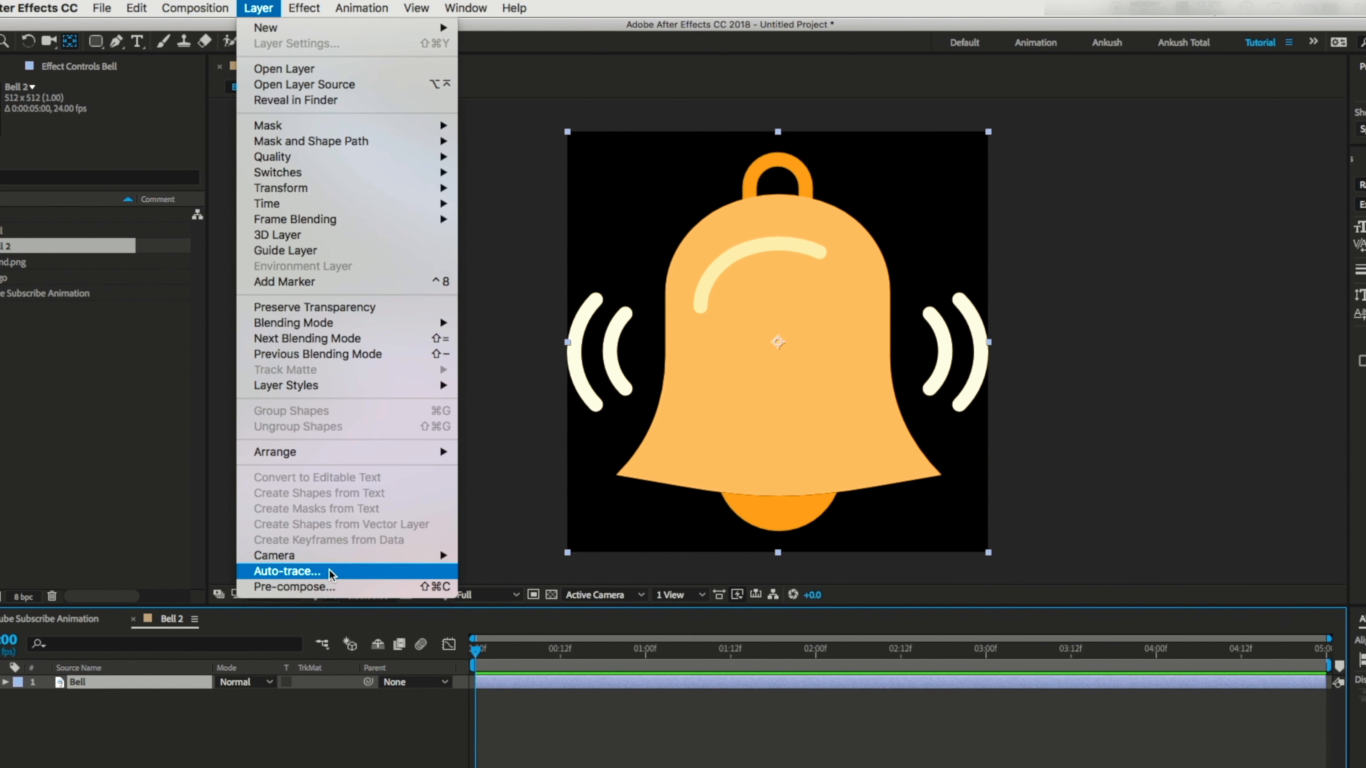
pyautogui.click(327, 580)
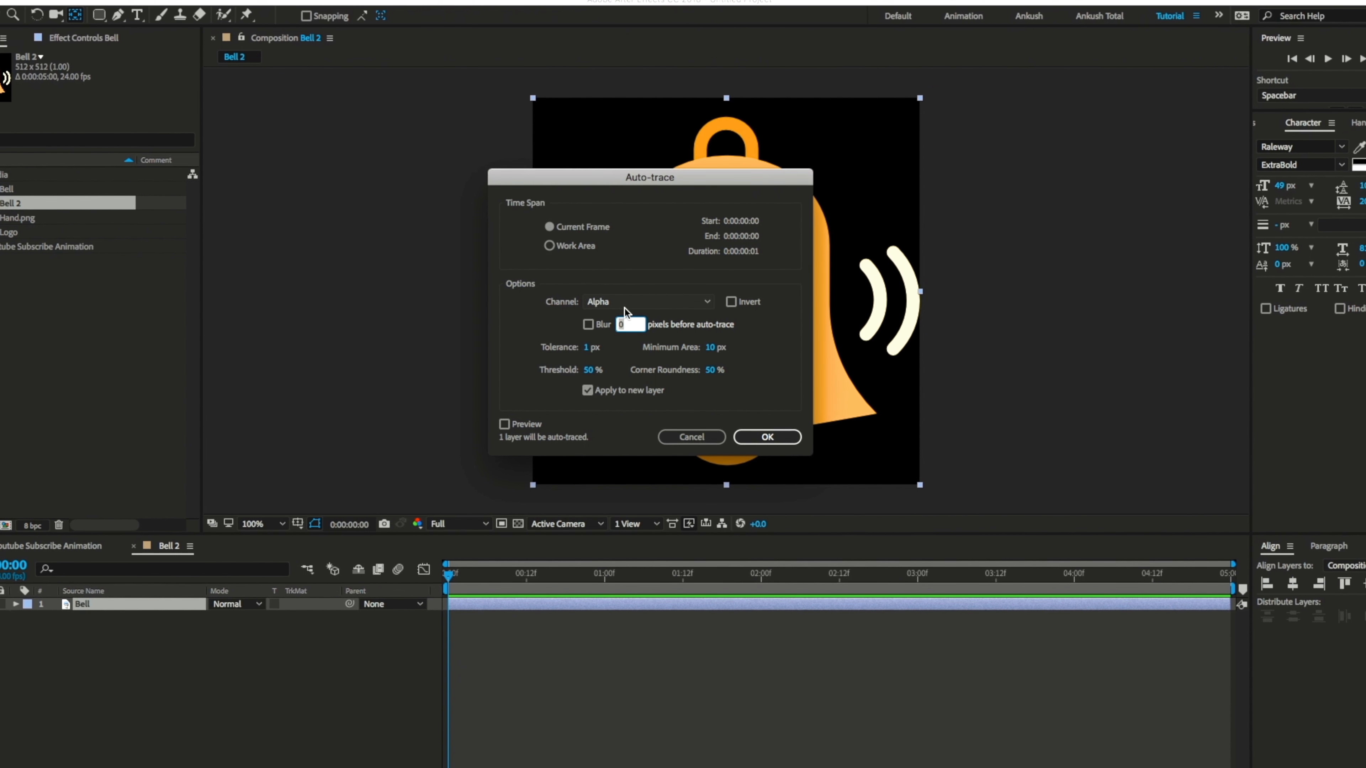
pyautogui.click(769, 438)
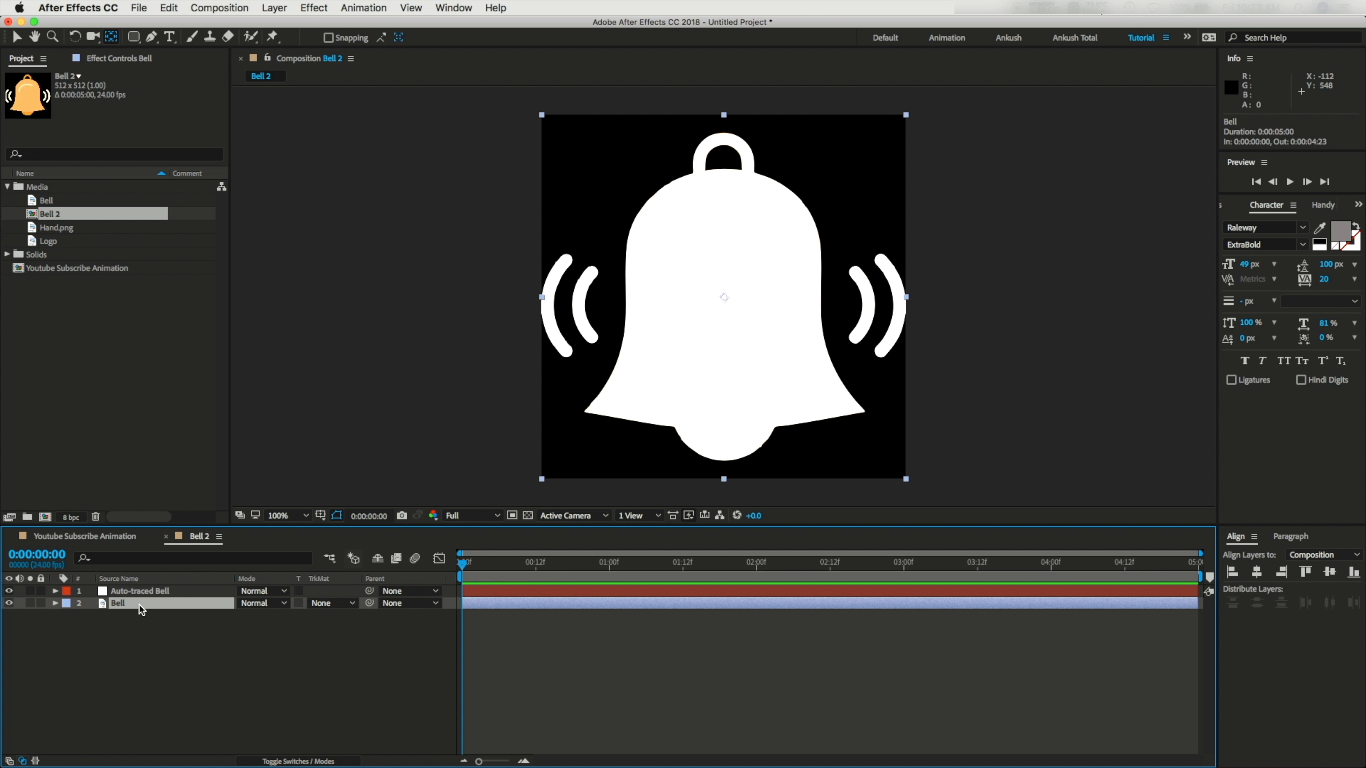
pyautogui.press('Delete')
# Step: Duplicate the Auto-traced Bell layer twice to have three copies
pyautogui.click(138, 591)
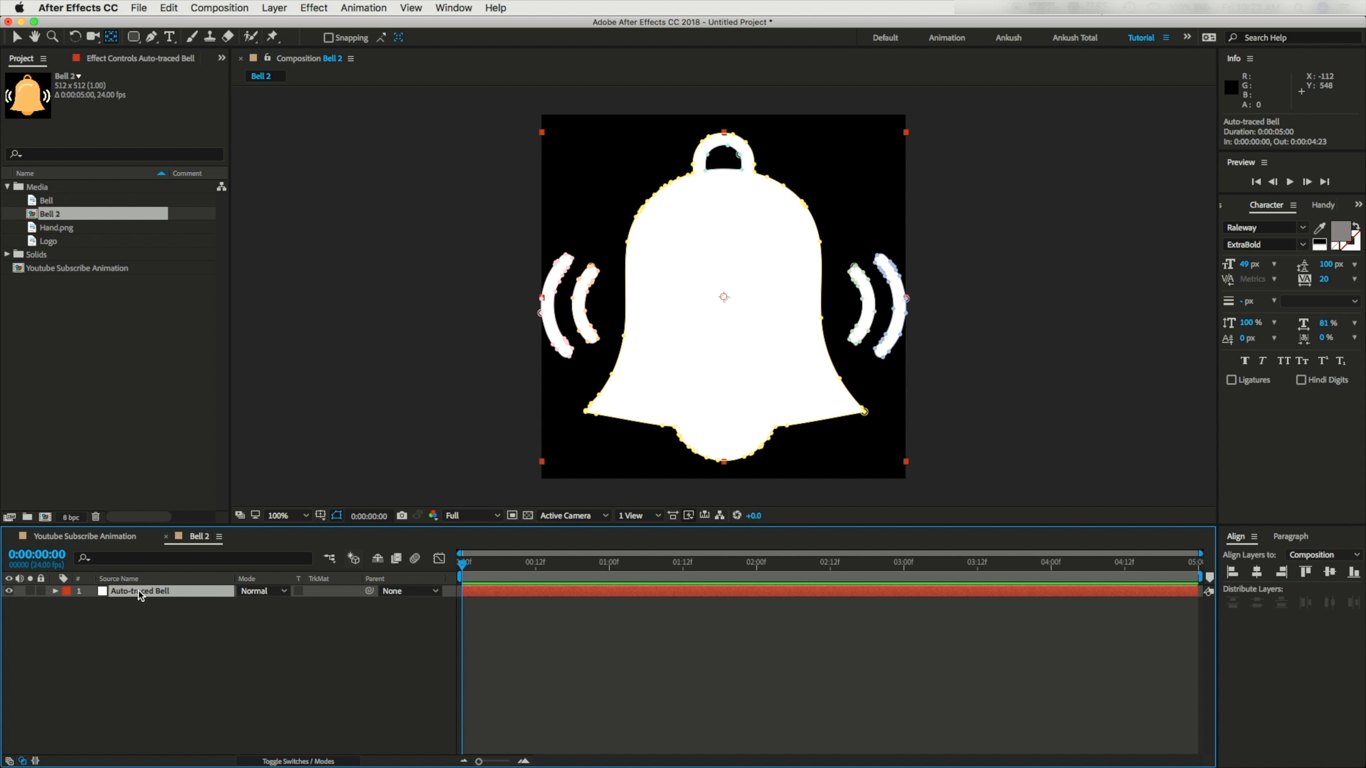
pyautogui.press('super+d')
pyautogui.press('super+d')
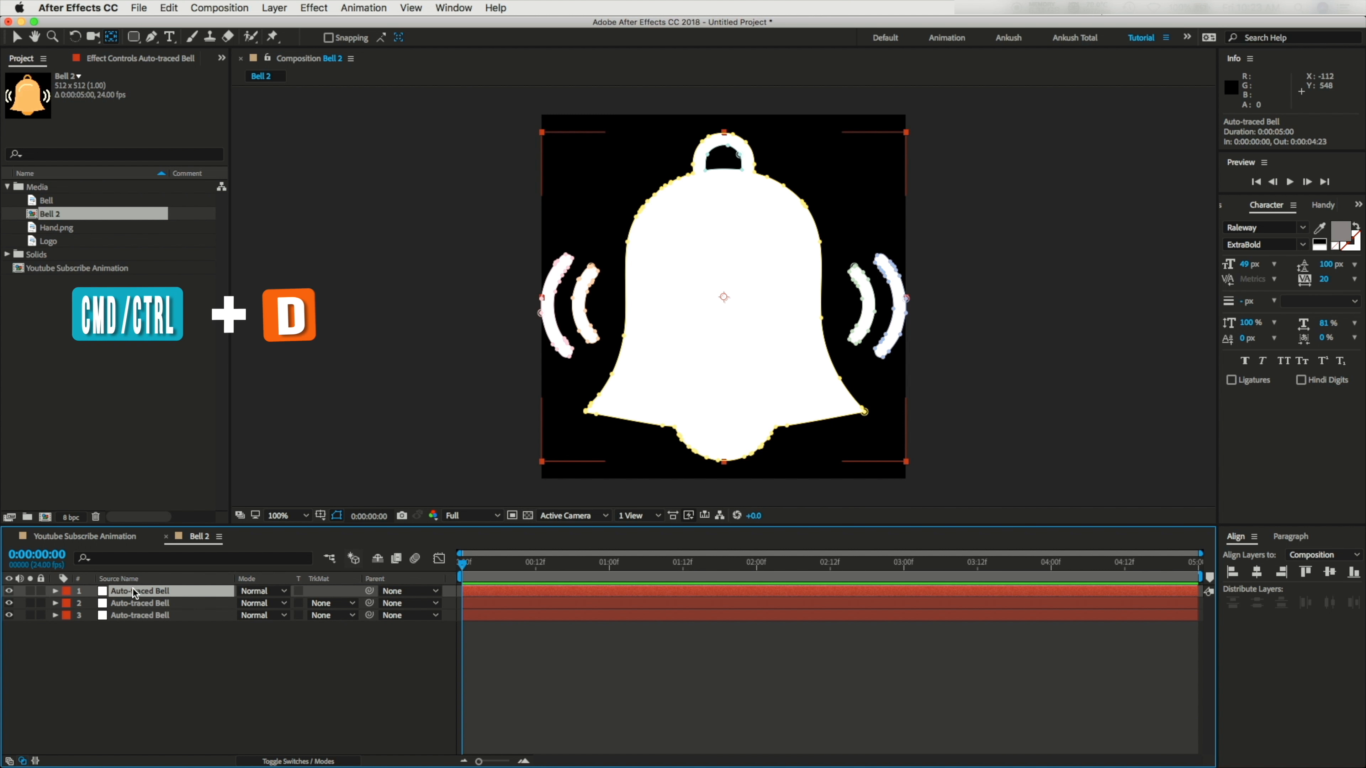
pyautogui.click(115, 636)
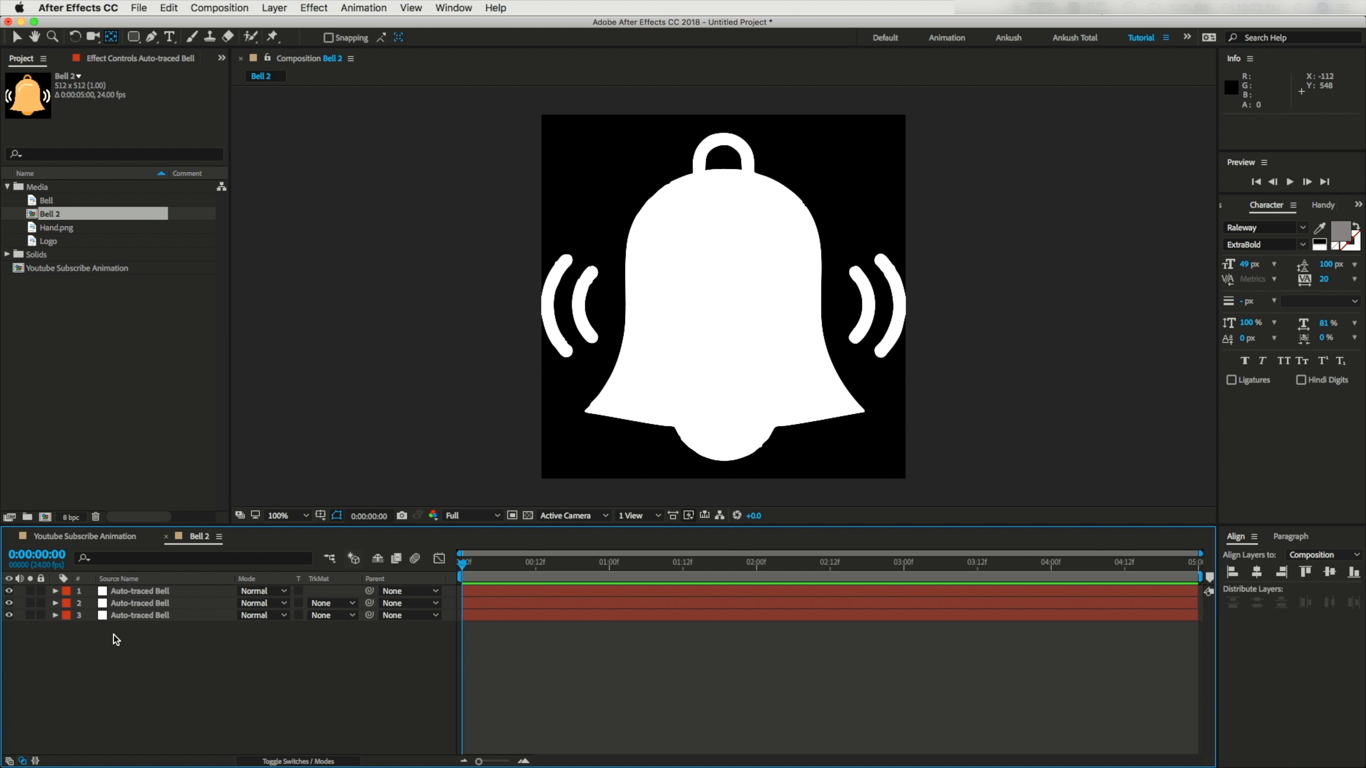
# Step: Solo the topmost Auto-traced Bell layer and delete the mask path keyframes of all six of its masks
pyautogui.click(30, 592)
pyautogui.click(114, 593)
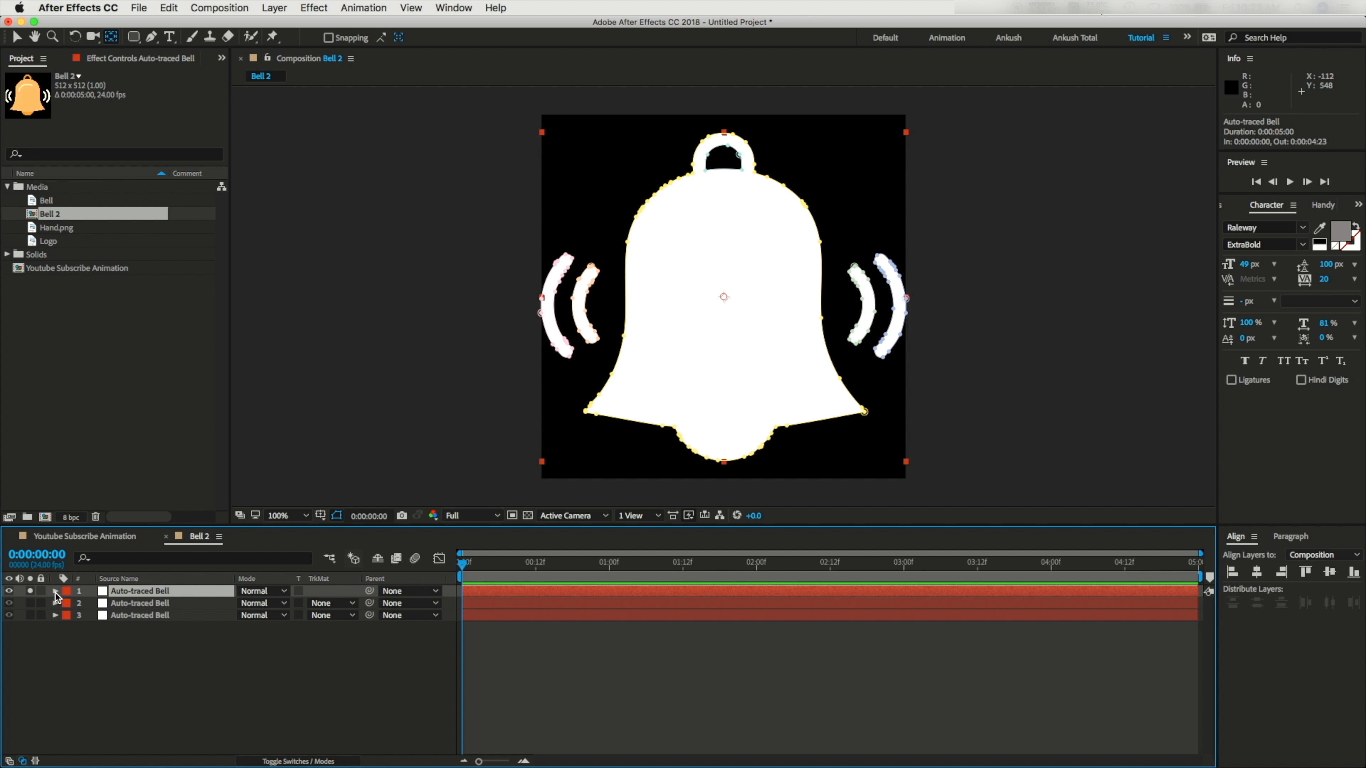
pyautogui.click(55, 591)
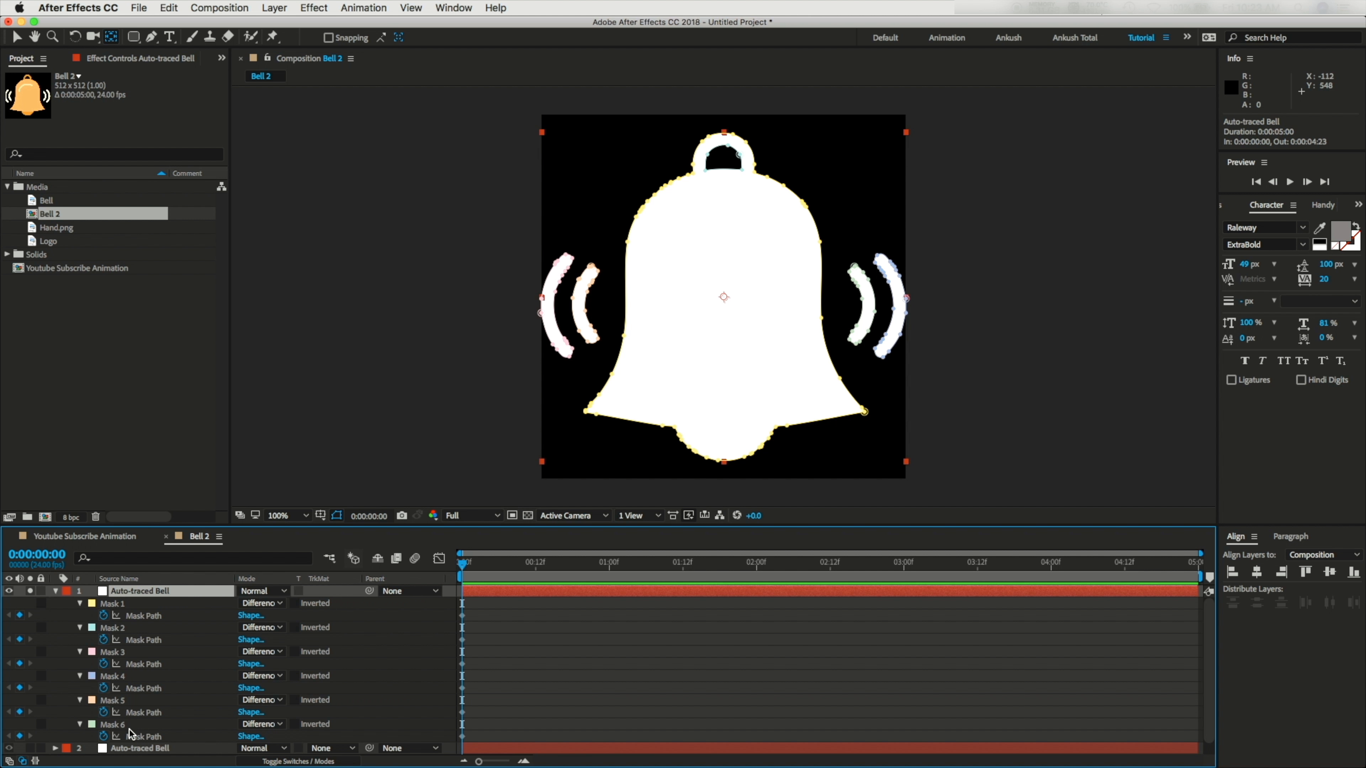
pyautogui.moveTo(496, 610); pyautogui.dragTo(451, 745)
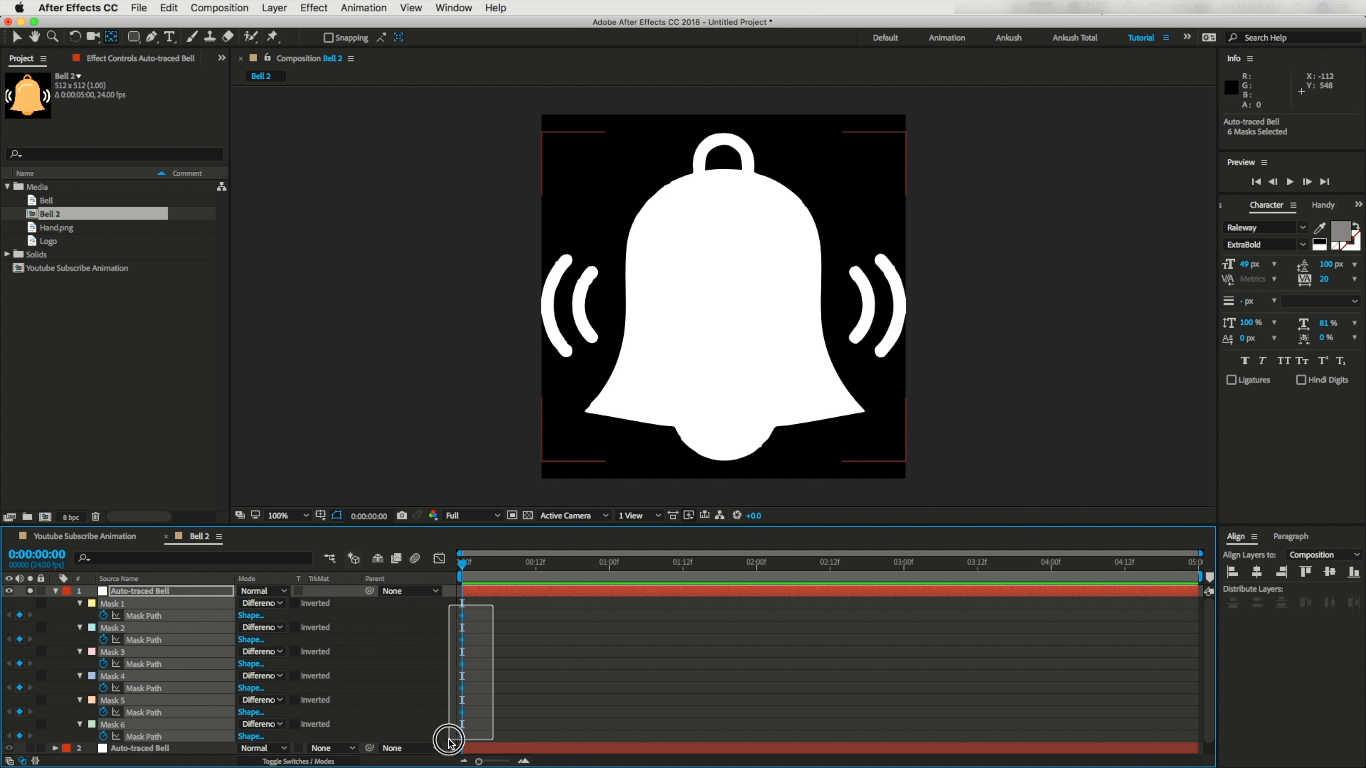
pyautogui.press('Delete')
# Step: Rename the topmost Auto-traced Bell layer as Body
pyautogui.click(140, 591)
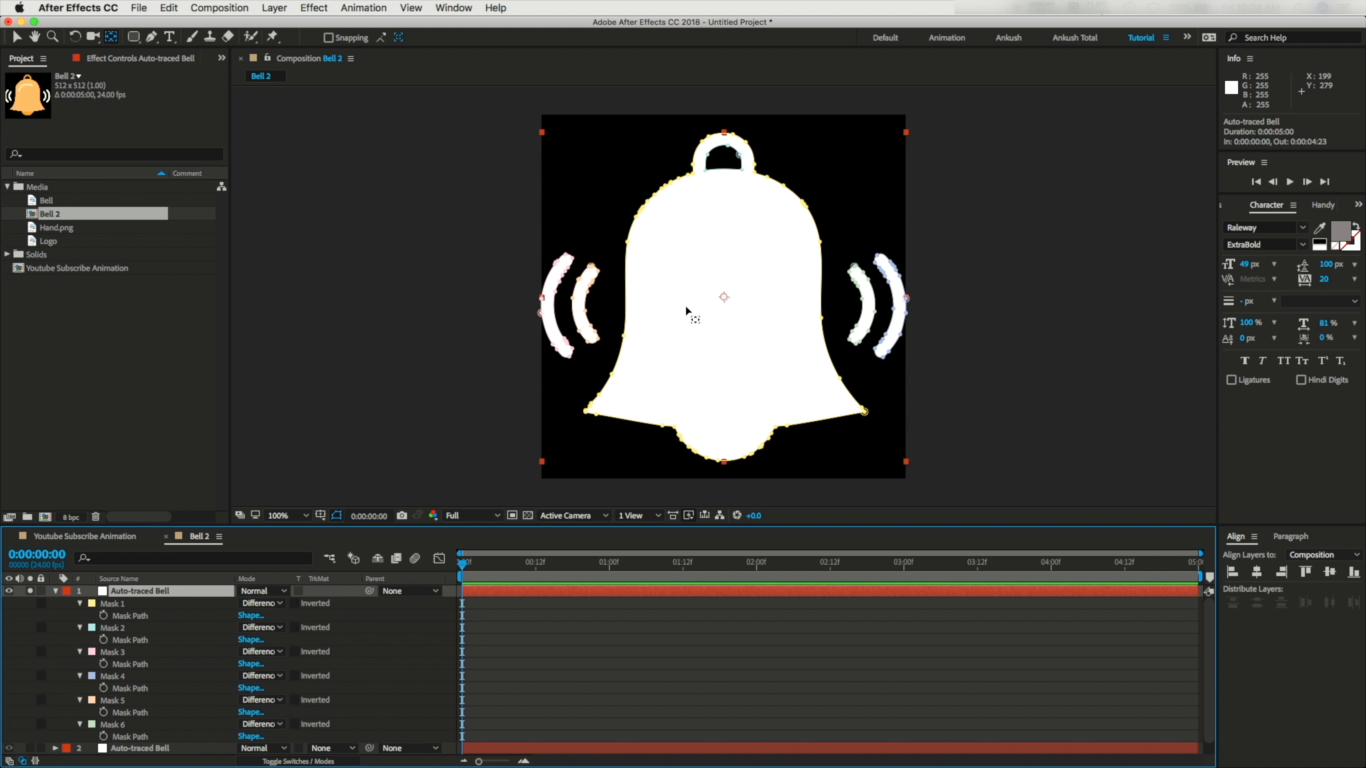
pyautogui.press('.')
pyautogui.press(',')
pyautogui.rightClick(136, 596)
pyautogui.click(186, 749)
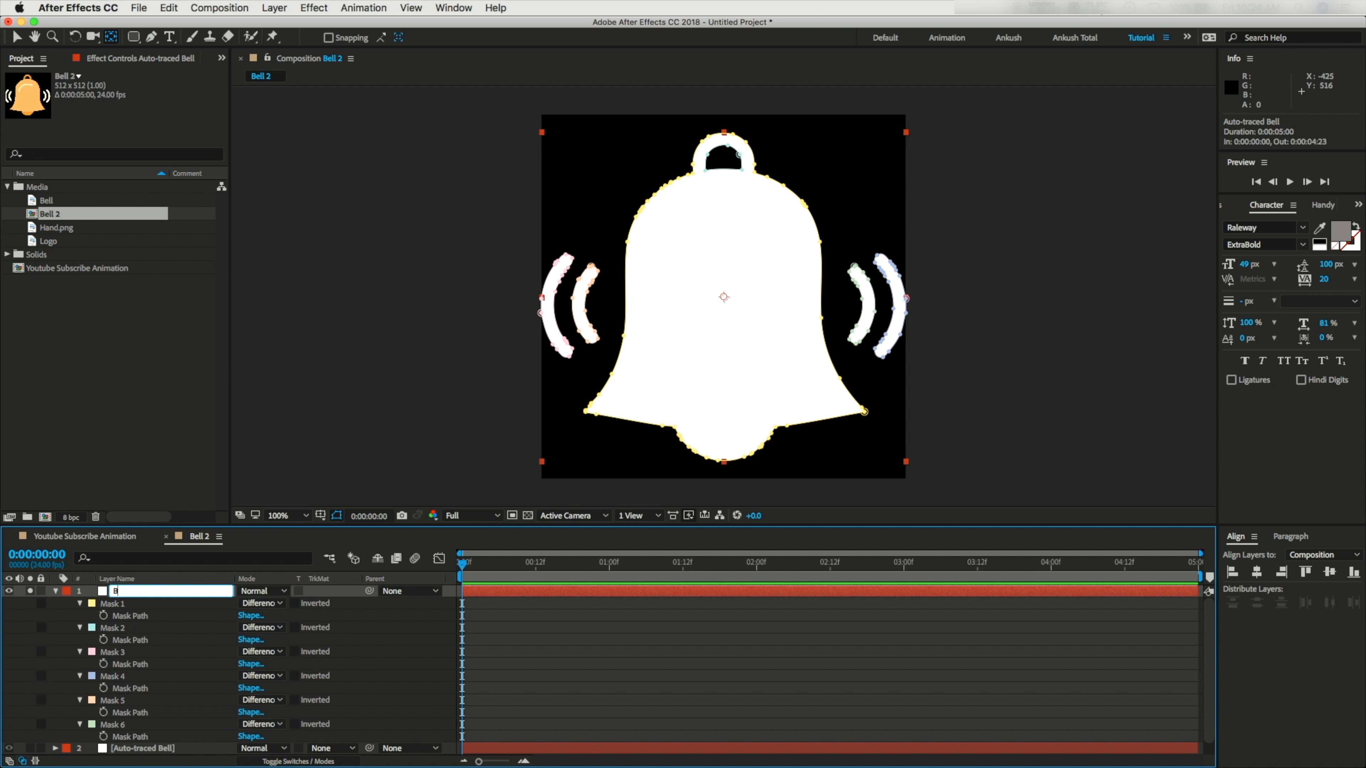
pyautogui.write('Body')
pyautogui.press('Return')
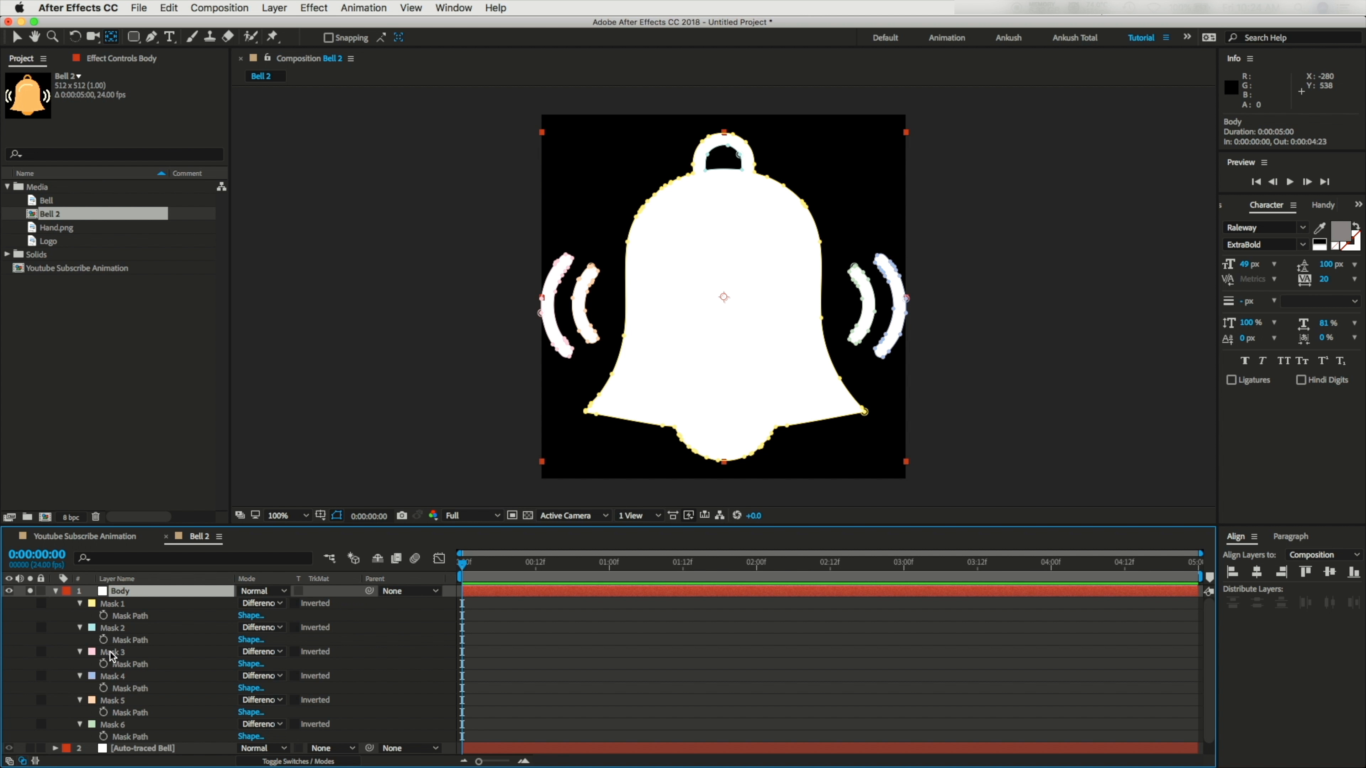
# Step: Delete Masks 3 to 6 from the Body layer, turn off its solo and collapse it
pyautogui.click(112, 653)
pyautogui.keyDown('shift'); pyautogui.click(116, 727); pyautogui.keyUp('shift')
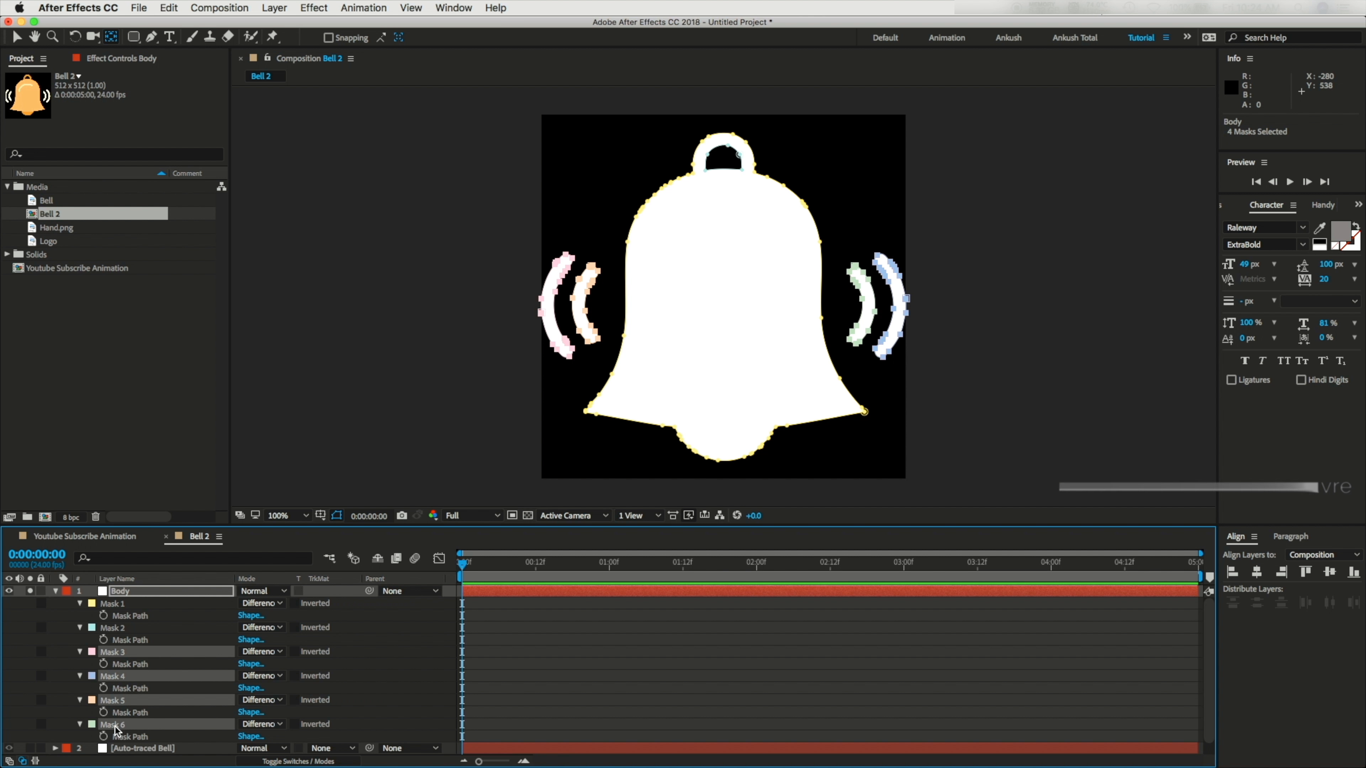
pyautogui.press('Delete')
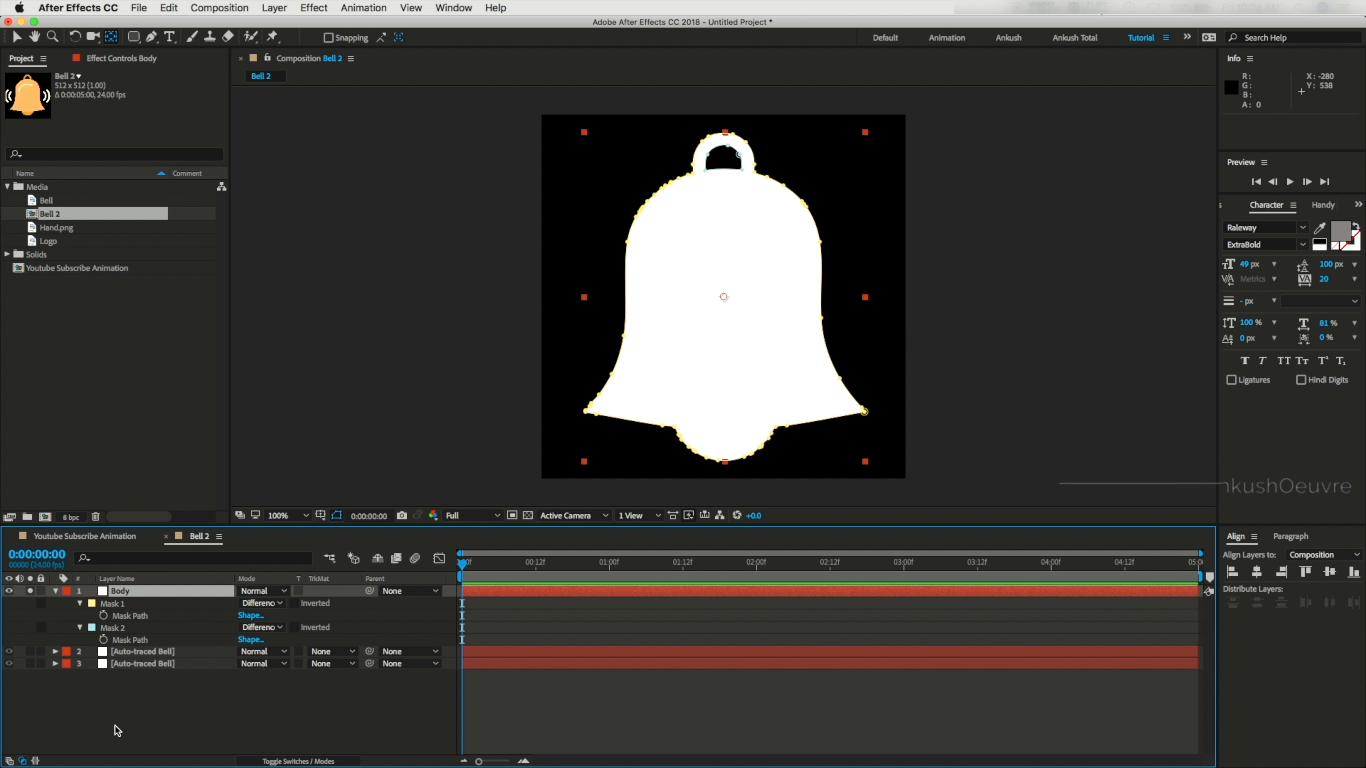
pyautogui.press('super+shift+a')
pyautogui.click(31, 591)
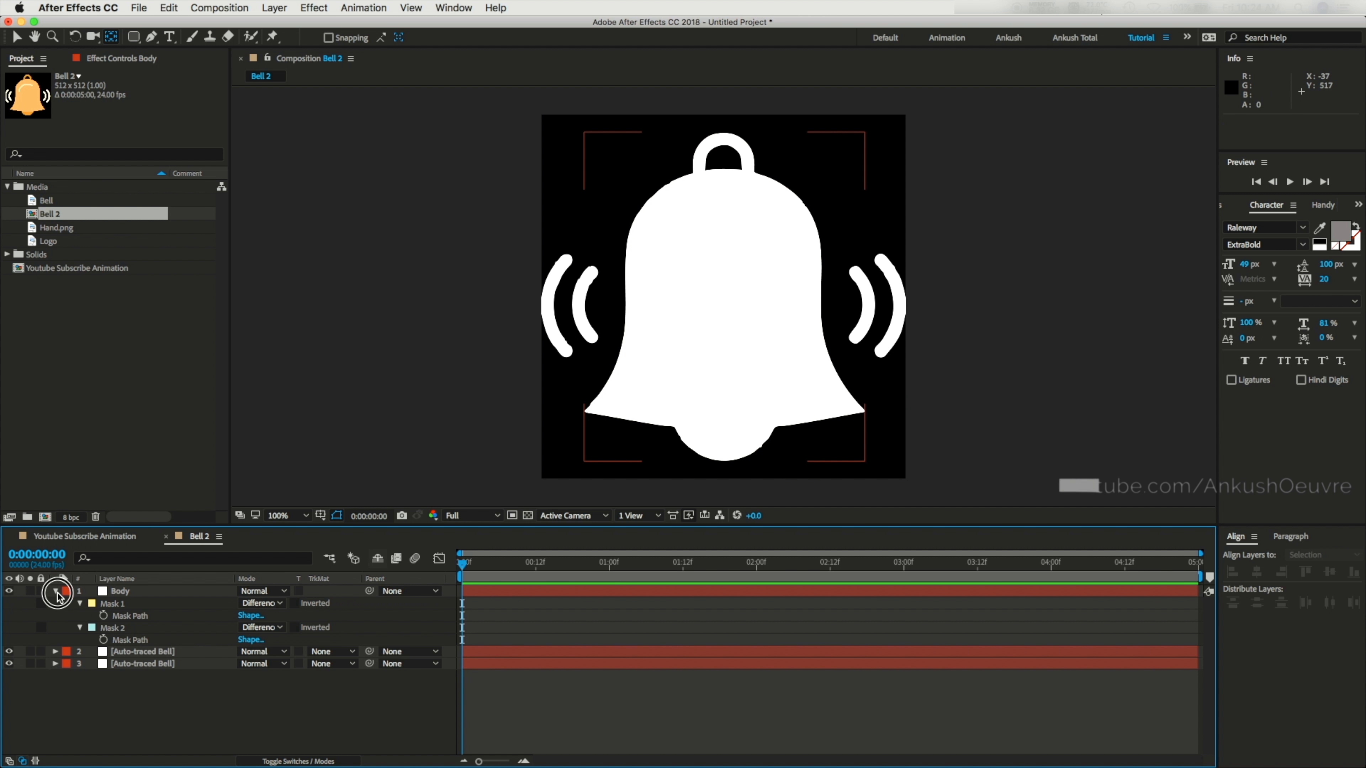
pyautogui.click(57, 593)
# Step: Solo the second traced layer and rename it Left, and open the third layer's name for editing
pyautogui.click(31, 604)
pyautogui.rightClick(125, 606)
pyautogui.click(201, 751)
pyautogui.write('Left')
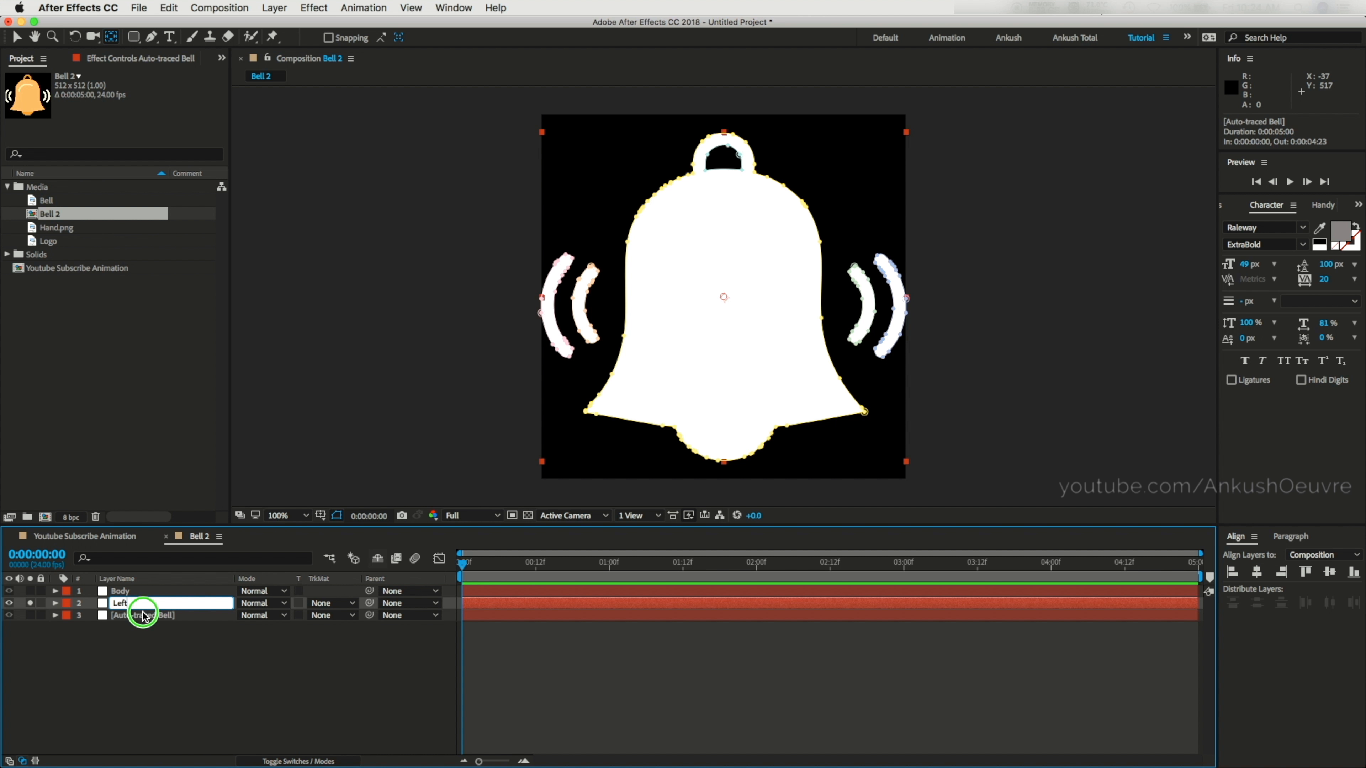
pyautogui.rightClick(143, 616)
pyautogui.click(200, 752)
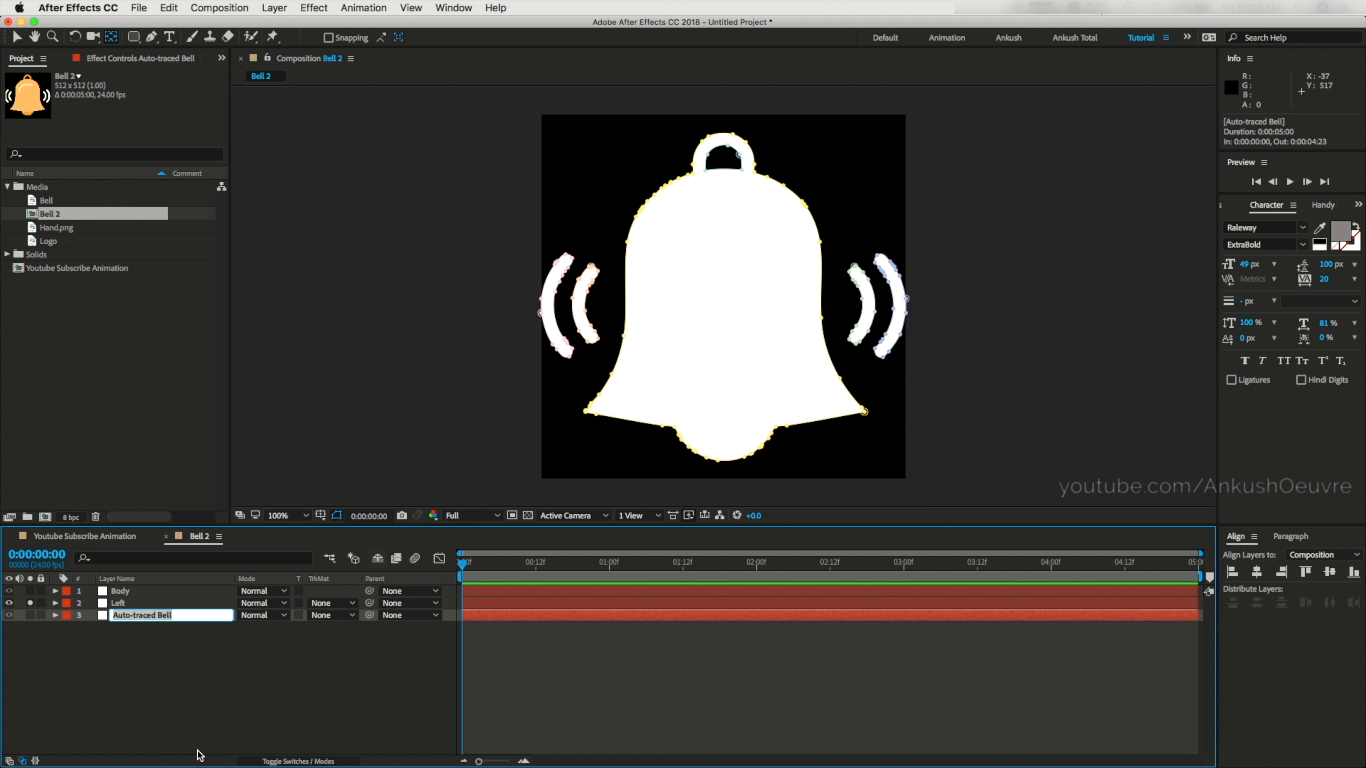
pyautogui.press('Return')
# Step: Name the third traced layer Right, and delete the mask path keyframes of all six masks in the Left layer
pyautogui.click(525, 603)
pyautogui.press('m')
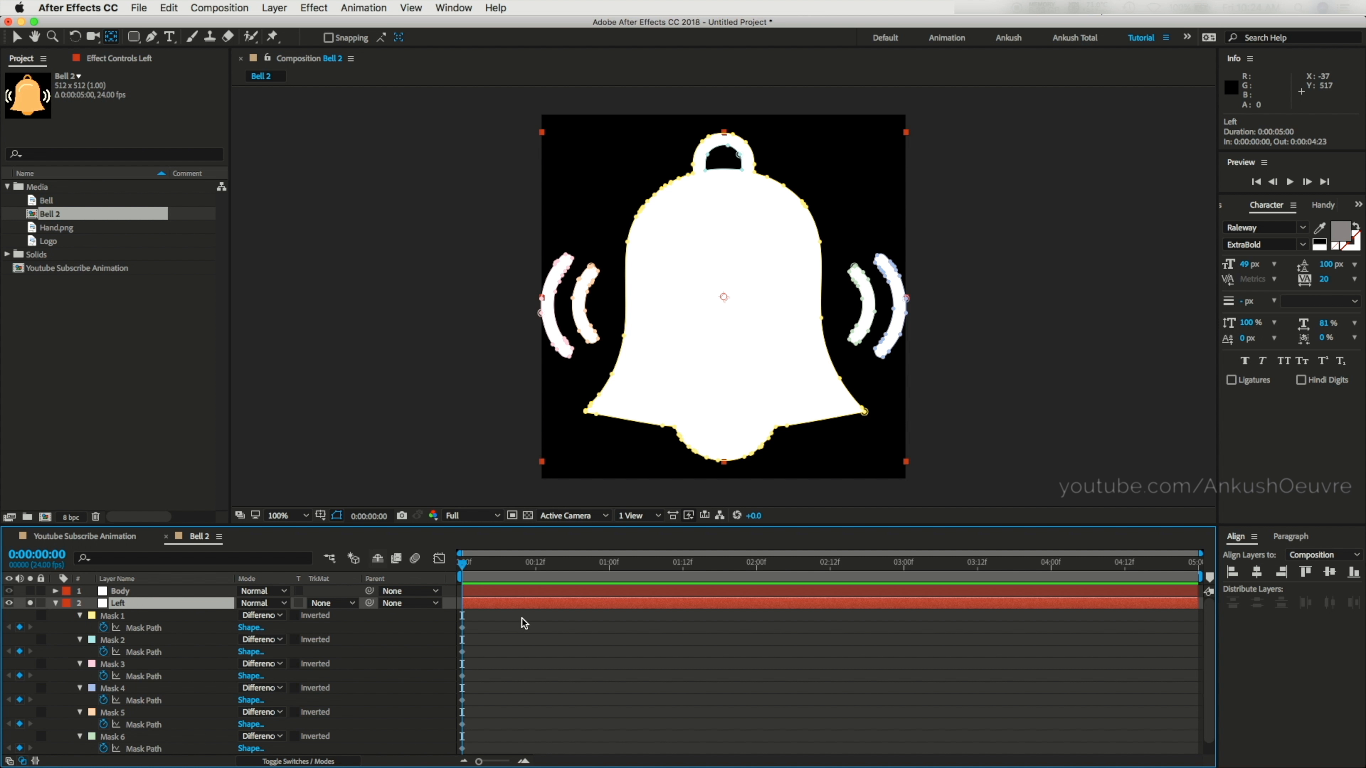
pyautogui.moveTo(501, 637); pyautogui.dragTo(435, 745)
pyautogui.press('Delete')
pyautogui.press('.')
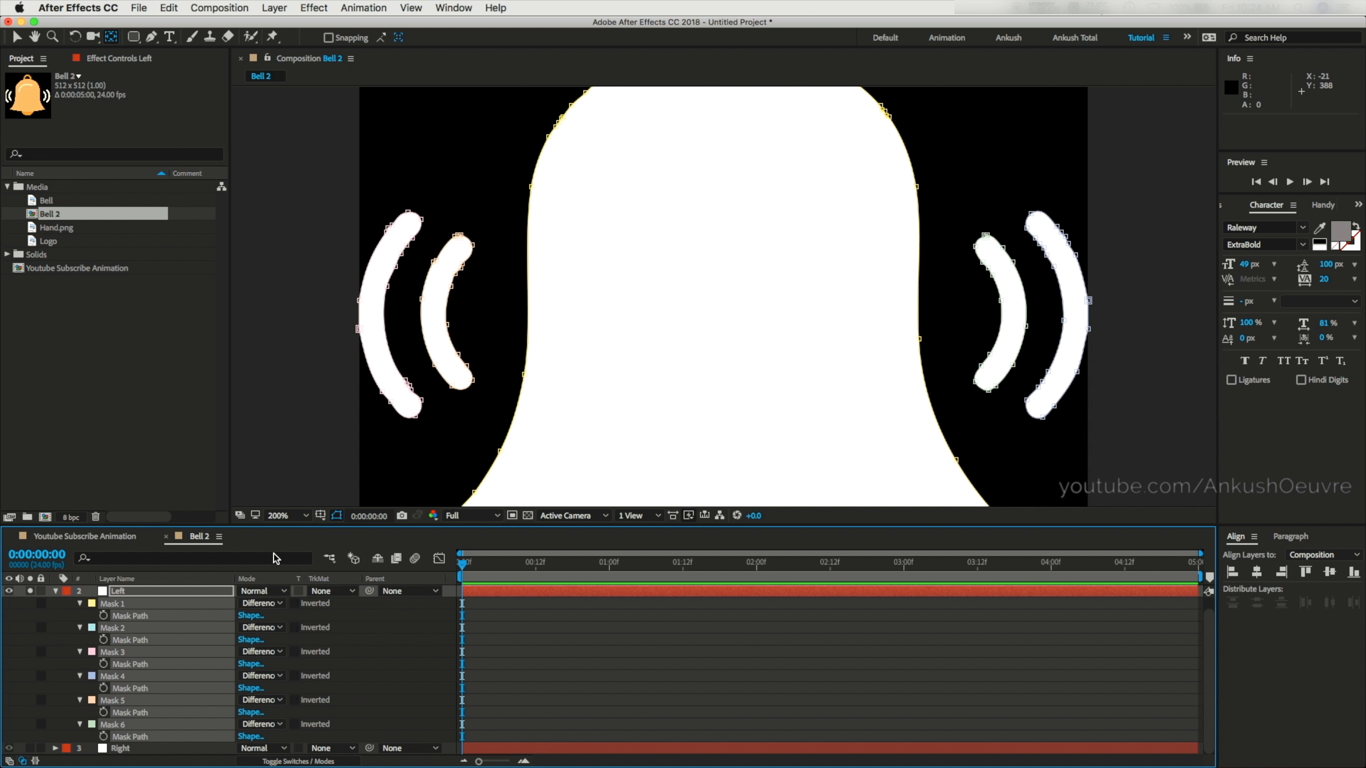
# Step: Delete Masks 1, 2, 4 and 6 from the Left layer, turn off its solo and collapse it
pyautogui.click(115, 677)
pyautogui.keyDown('shift'); pyautogui.click(124, 725); pyautogui.keyUp('shift')
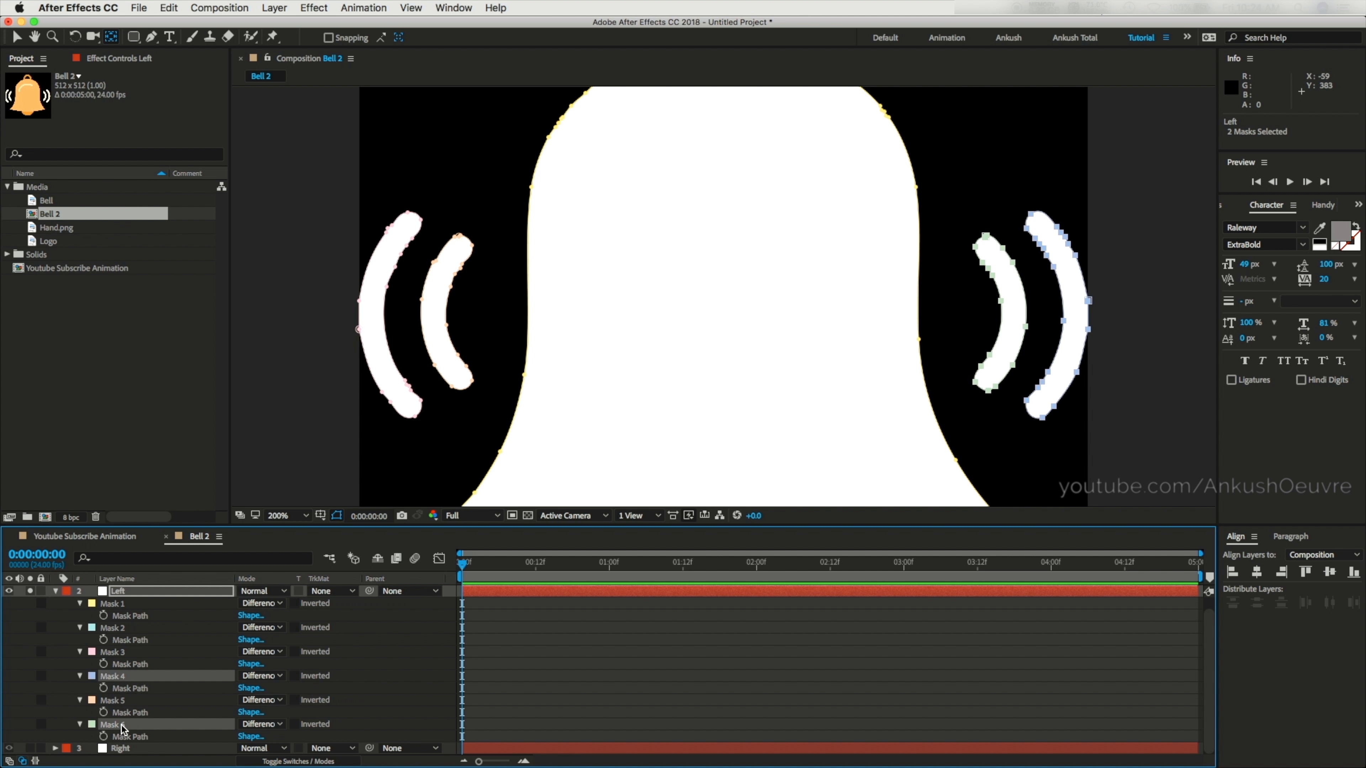
pyautogui.keyDown('super'); pyautogui.click(116, 628); pyautogui.keyUp('super')
pyautogui.keyDown('super'); pyautogui.click(114, 605); pyautogui.keyUp('super')
pyautogui.press('Delete')
pyautogui.click(107, 705)
pyautogui.click(30, 603)
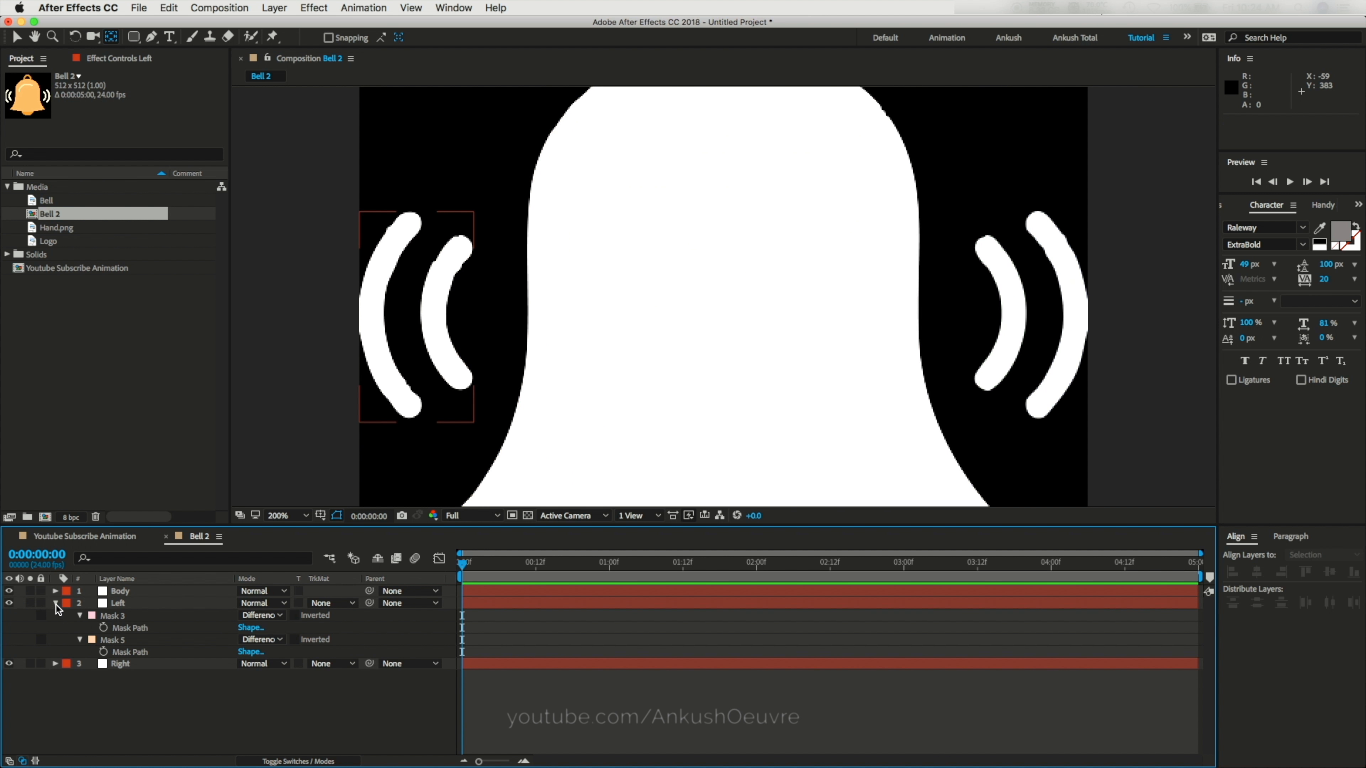
pyautogui.click(55, 603)
# Step: Clear the Right layer's mask path keyframes, solo it and delete its Masks 1, 2, 3 and 5
pyautogui.click(111, 614)
pyautogui.press('m')
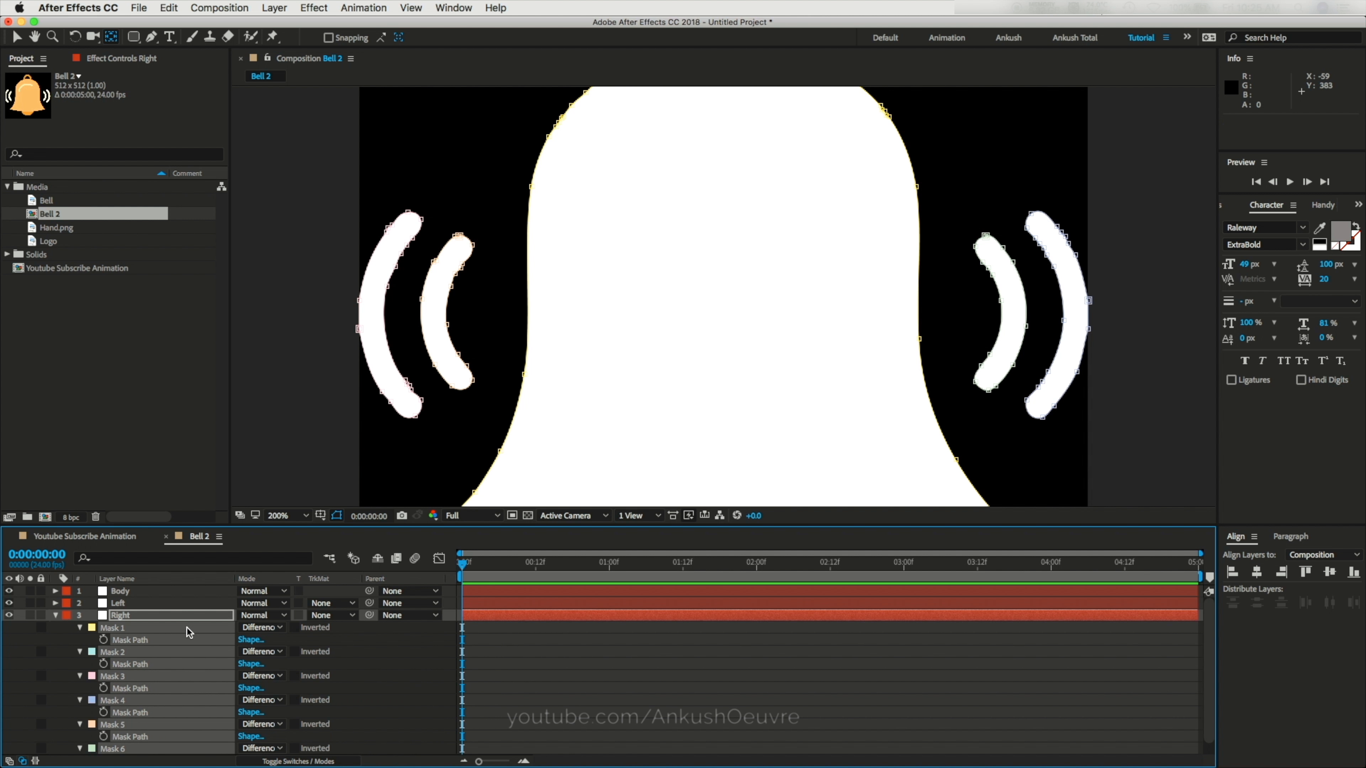
pyautogui.scroll(-1, 187, 632)
pyautogui.click(124, 603)
pyautogui.click(31, 604)
pyautogui.click(112, 713)
pyautogui.keyDown('super'); pyautogui.click(112, 664); pyautogui.keyUp('super')
pyautogui.keyDown('super'); pyautogui.click(117, 640); pyautogui.keyUp('super')
pyautogui.keyDown('super'); pyautogui.click(114, 617); pyautogui.keyUp('super')
pyautogui.press('Delete')
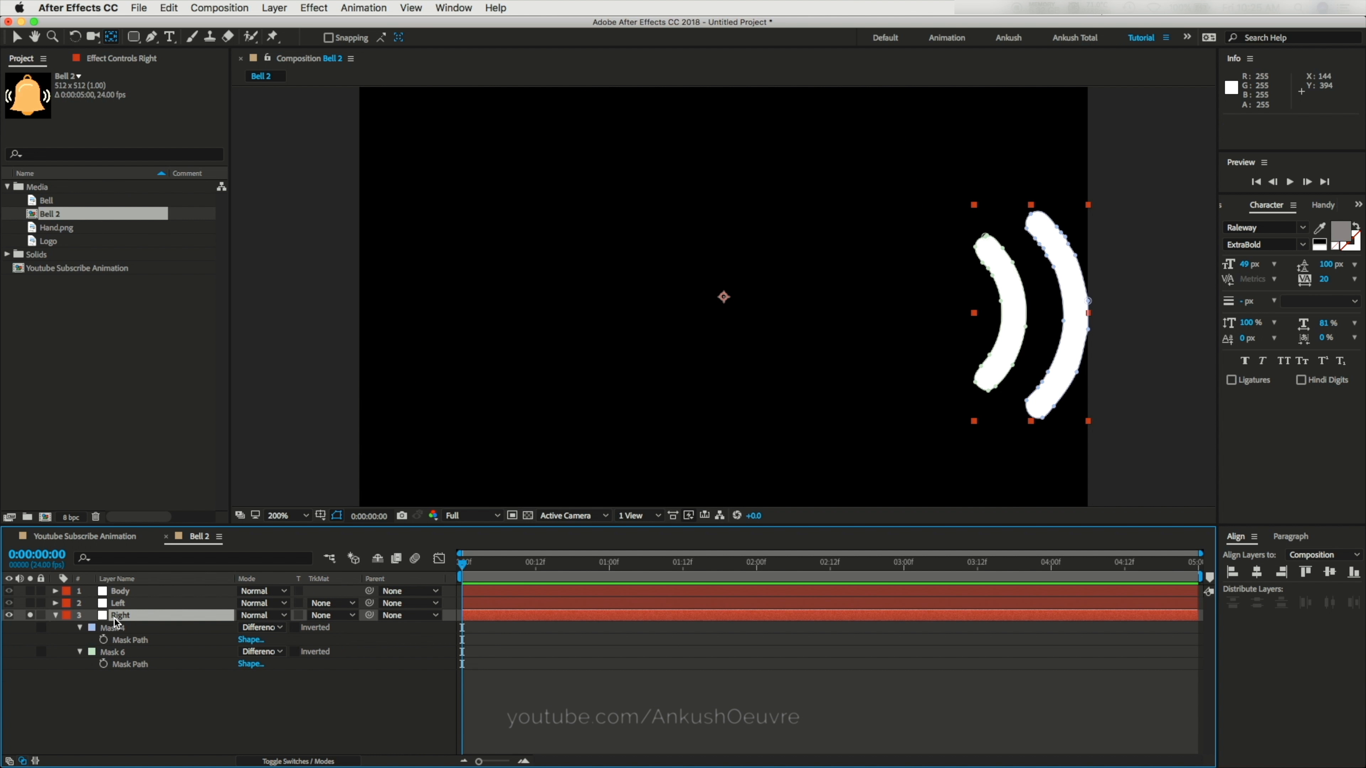
# Step: Turn off the Right layer's solo and collapse it
pyautogui.click(53, 723)
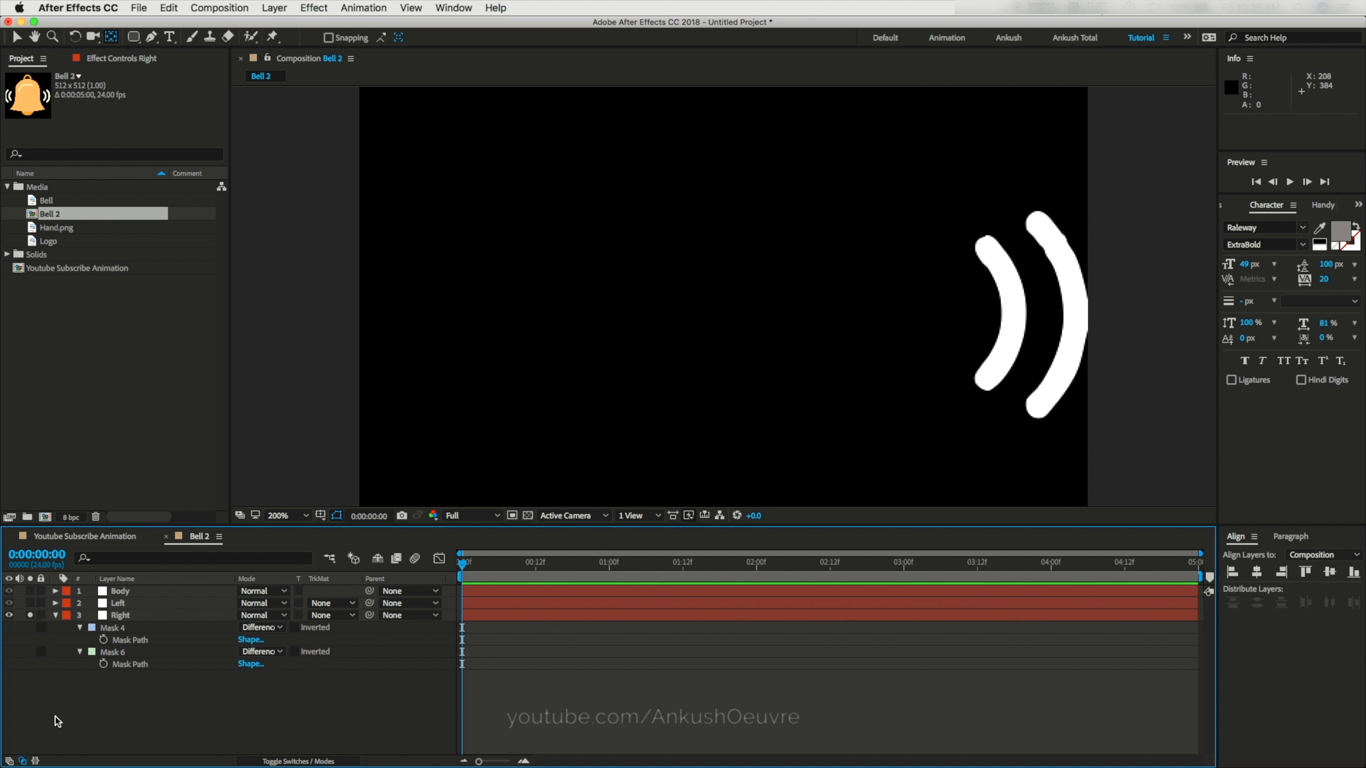
pyautogui.click(30, 615)
pyautogui.click(55, 615)
pyautogui.press('/')
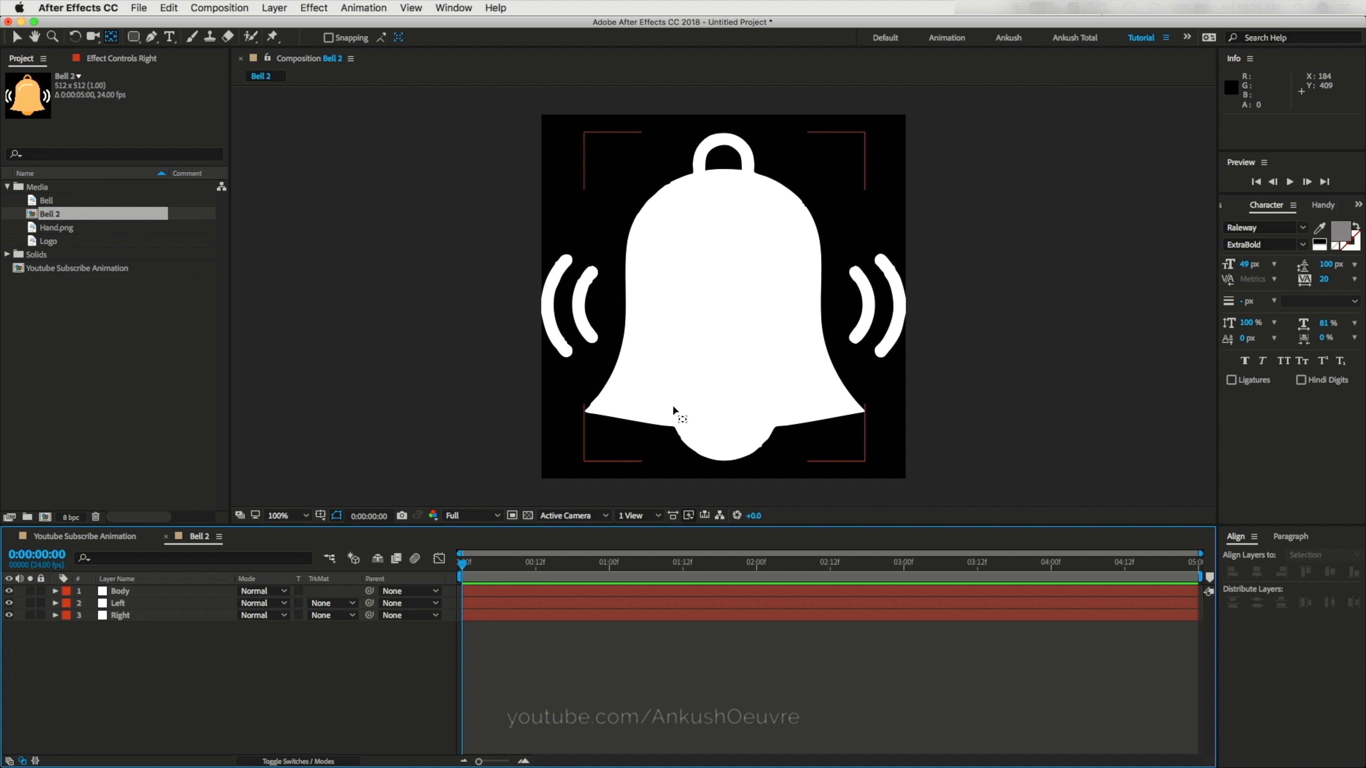
# Step: Add Position and Rotation keyframes to the Left and Right layers at 0:00:03:02
pyautogui.moveTo(487, 753); pyautogui.dragTo(494, 759)
pyautogui.moveTo(665, 763); pyautogui.dragTo(932, 762)
pyautogui.click(742, 565)
pyautogui.press('=')
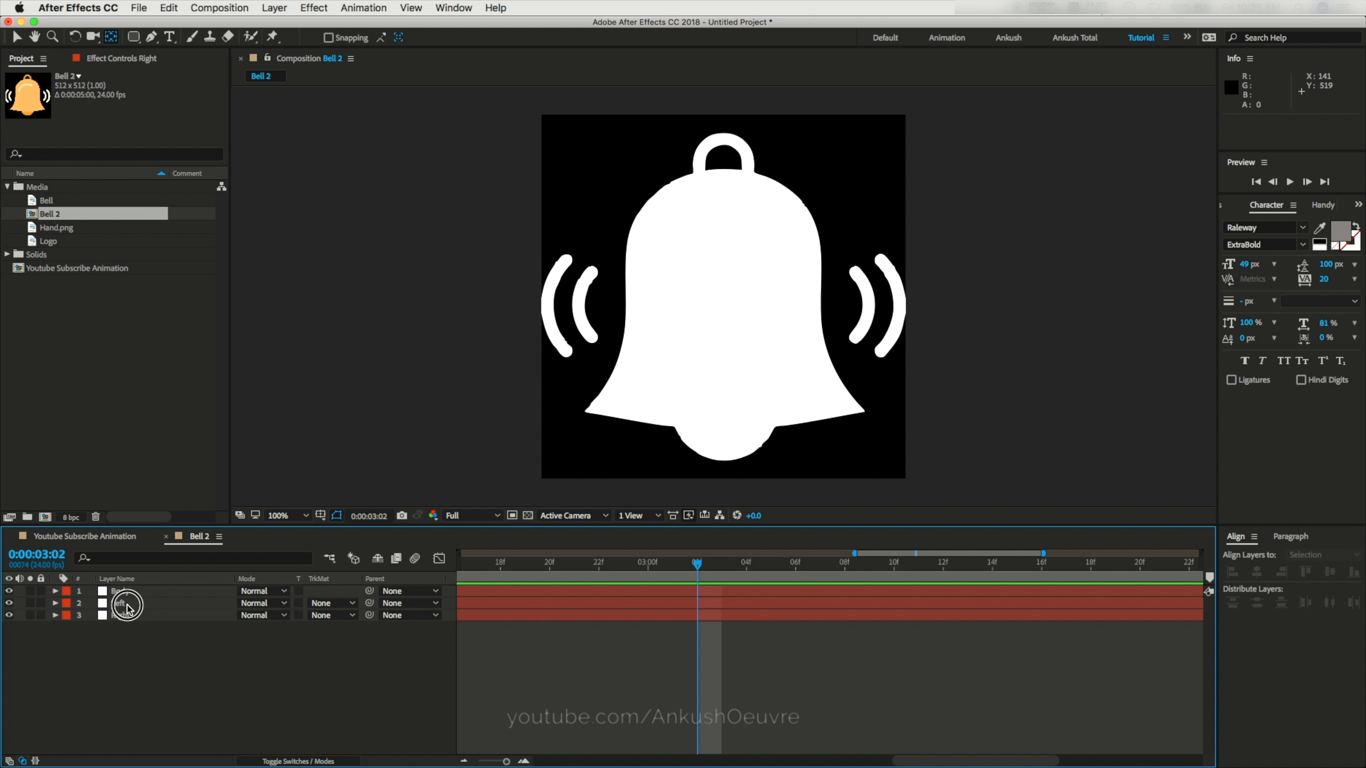
pyautogui.click(129, 603)
pyautogui.keyDown('shift'); pyautogui.click(130, 616); pyautogui.keyUp('shift')
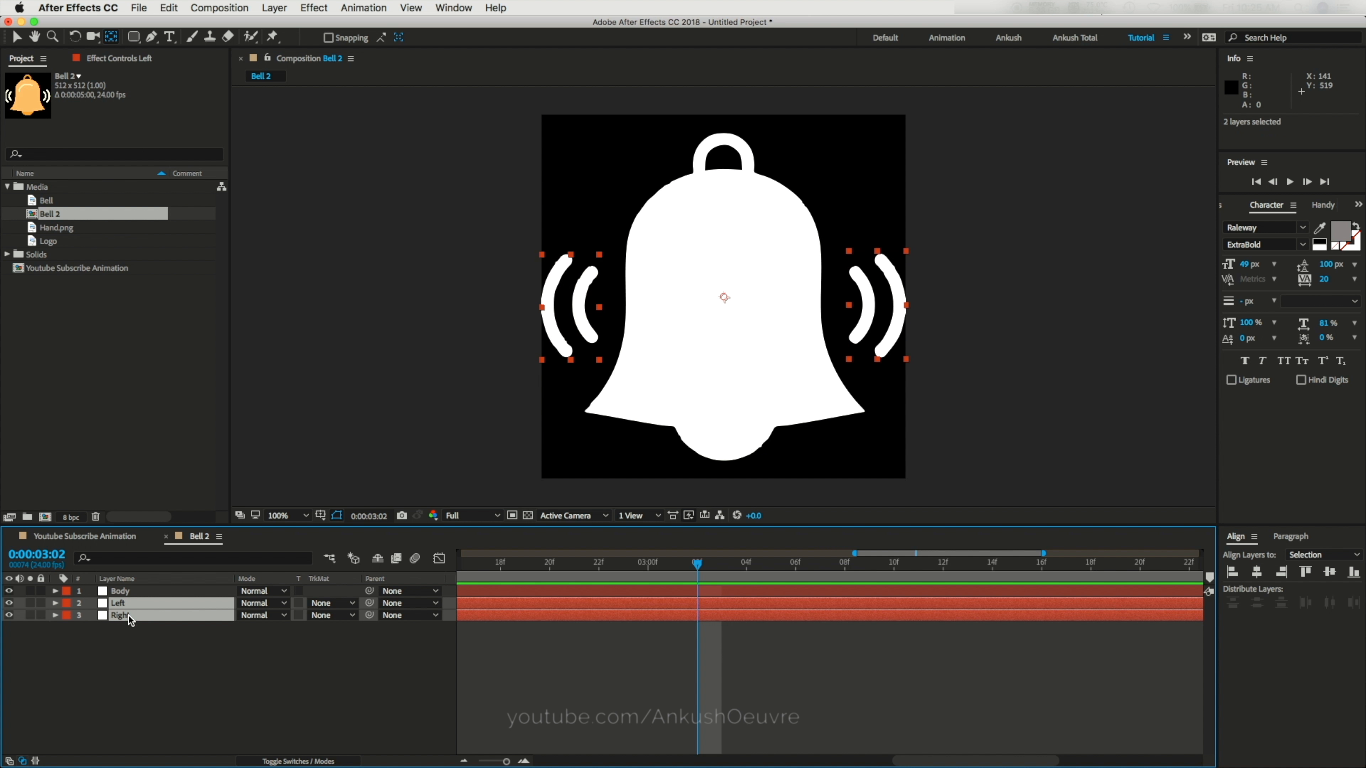
pyautogui.press('p')
pyautogui.hotkey('shift', 'r')
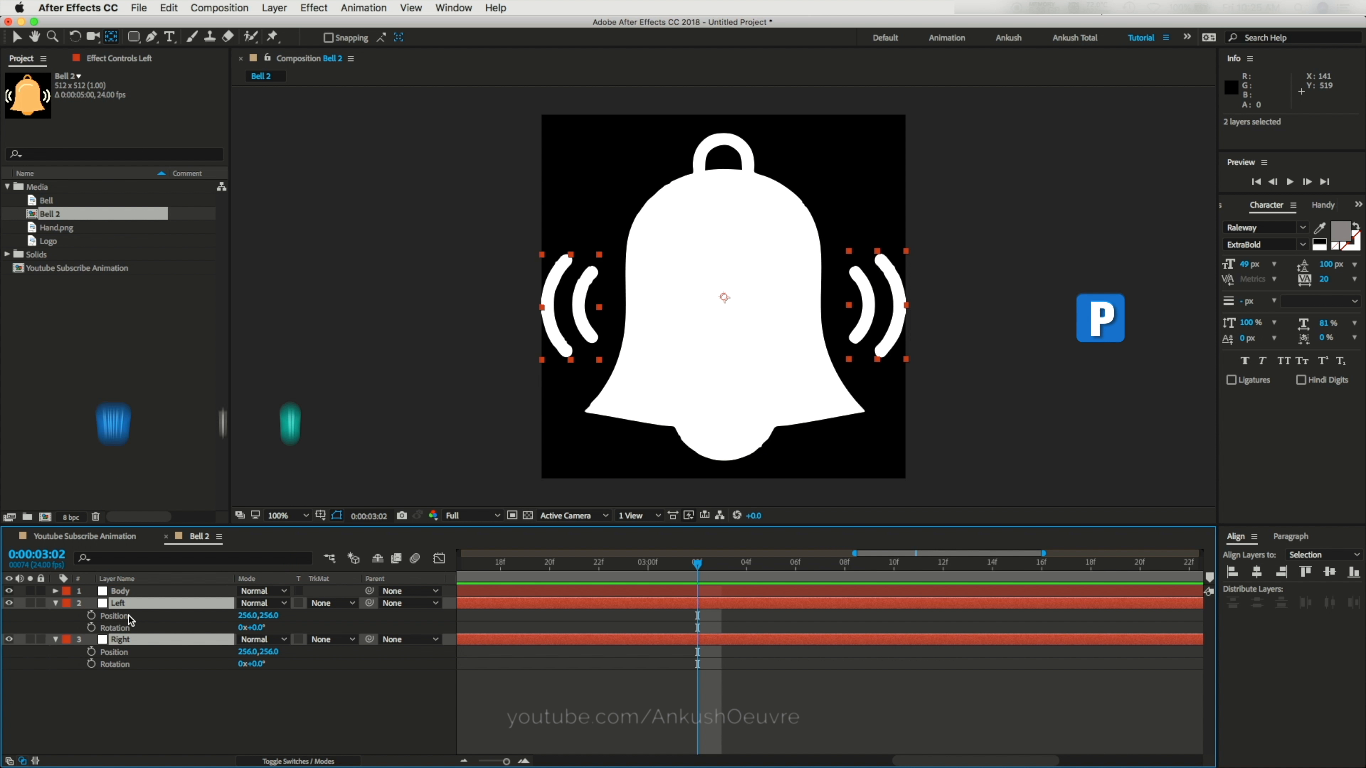
pyautogui.click(91, 615)
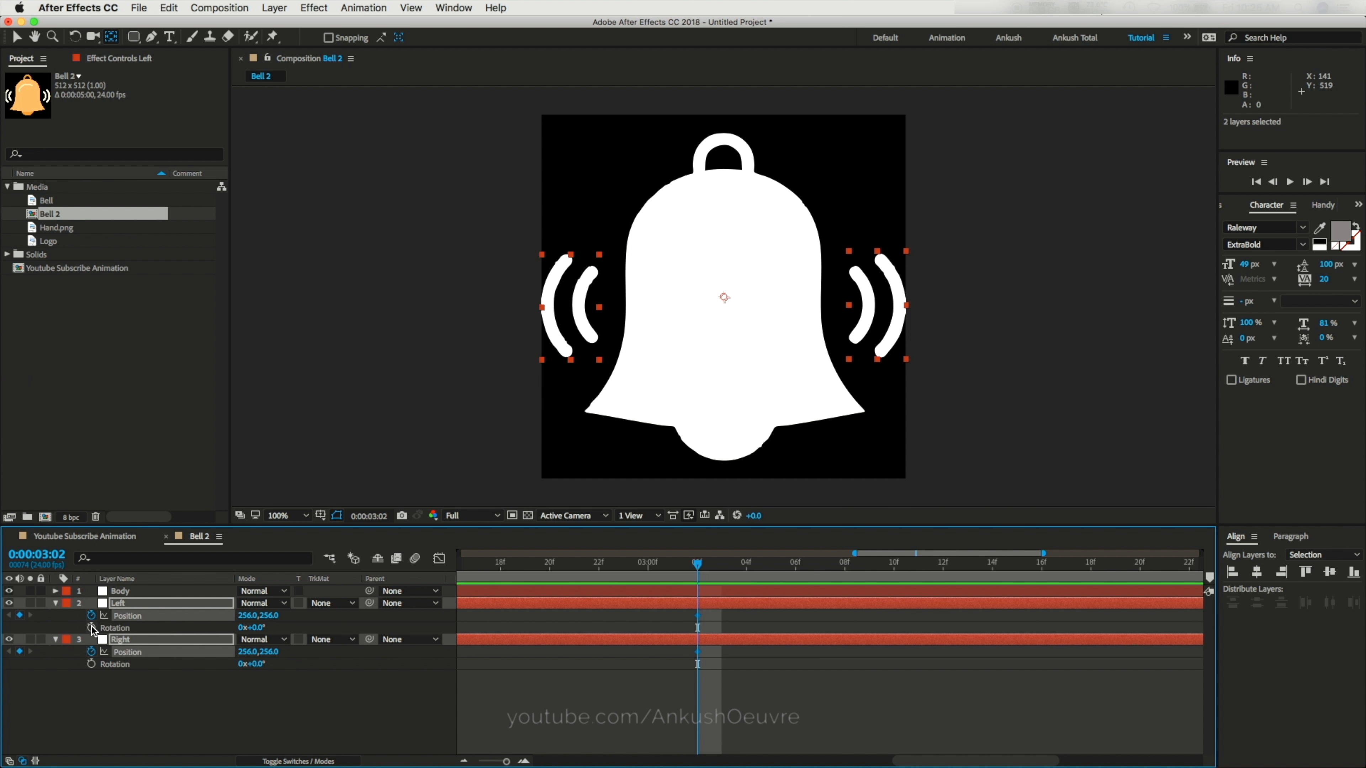
pyautogui.click(91, 628)
# Step: Hide both waves behind the bell at 0:00:03:02 by setting Position X to 390 for Left and 124 for Right
pyautogui.click(166, 687)
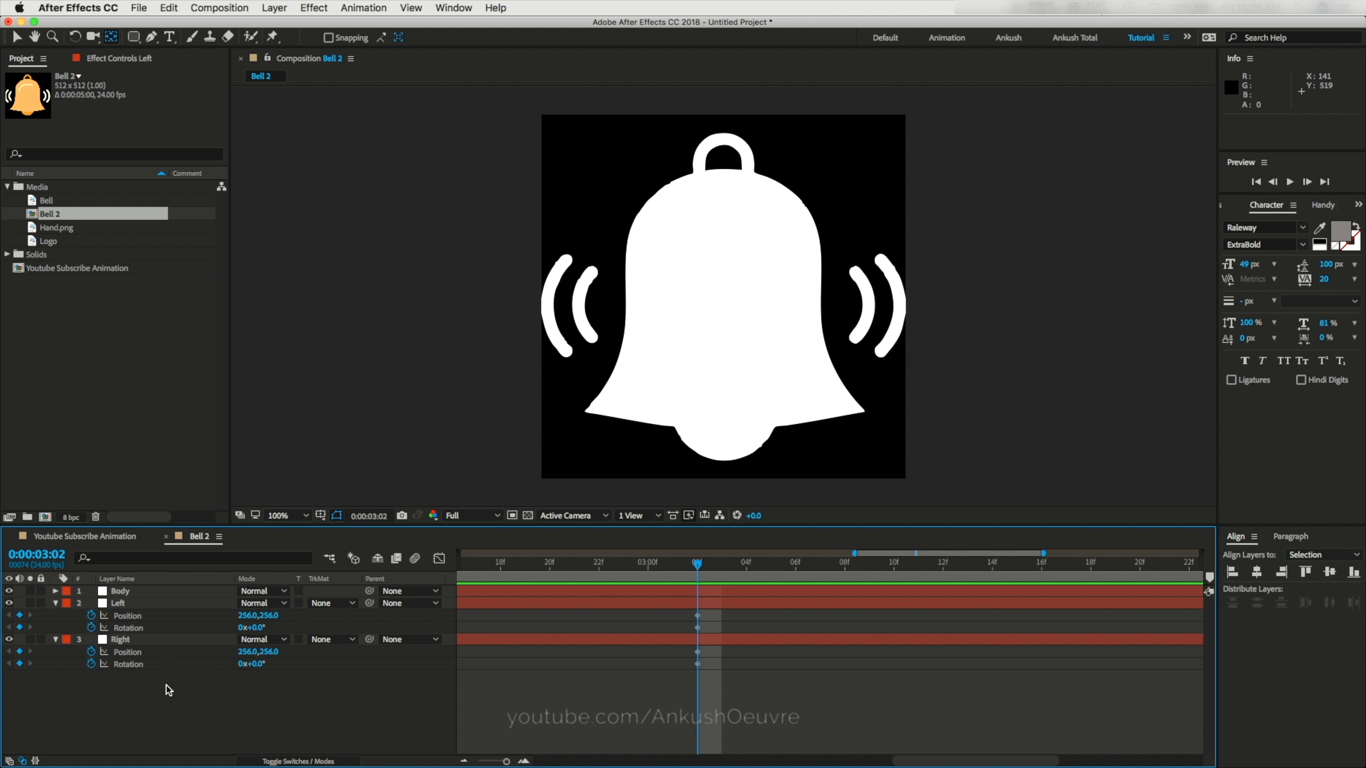
pyautogui.moveTo(244, 620); pyautogui.dragTo(343, 620)
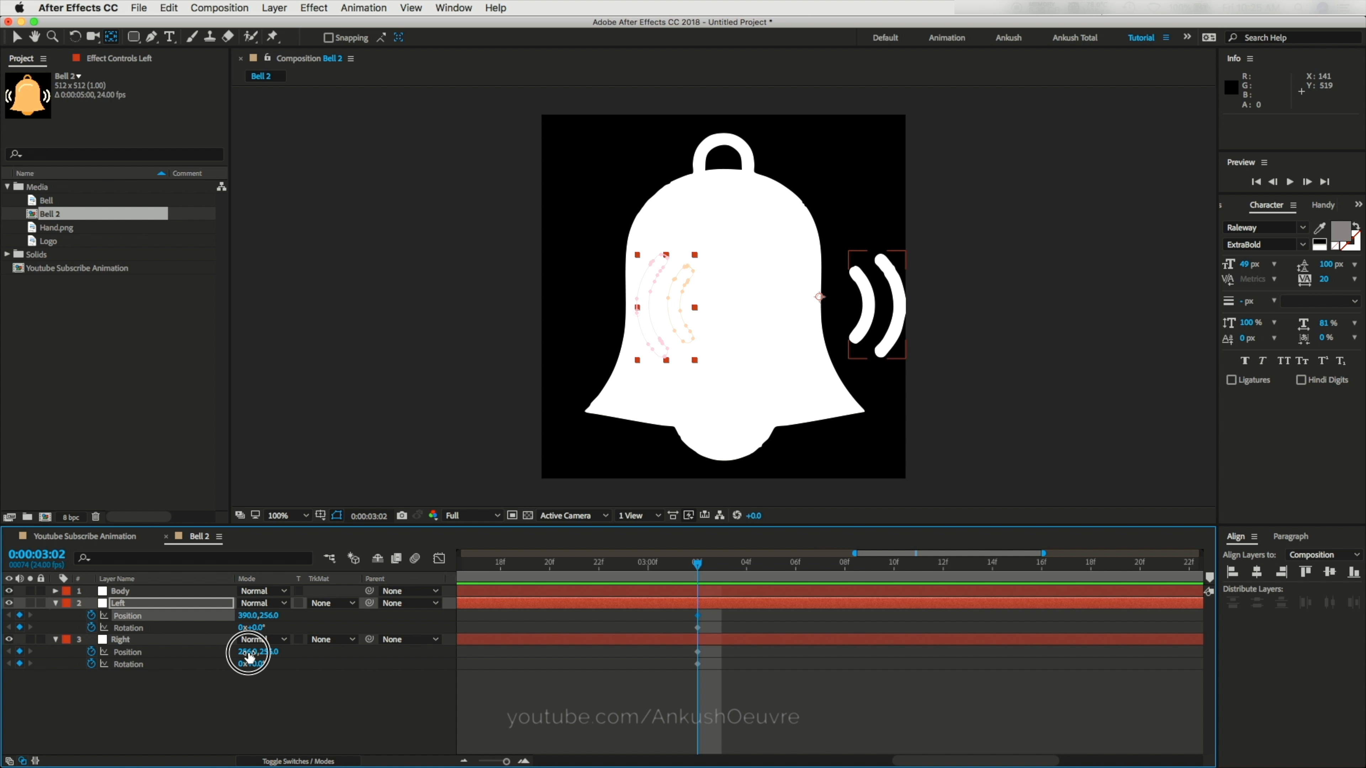
pyautogui.moveTo(249, 653); pyautogui.dragTo(153, 653)
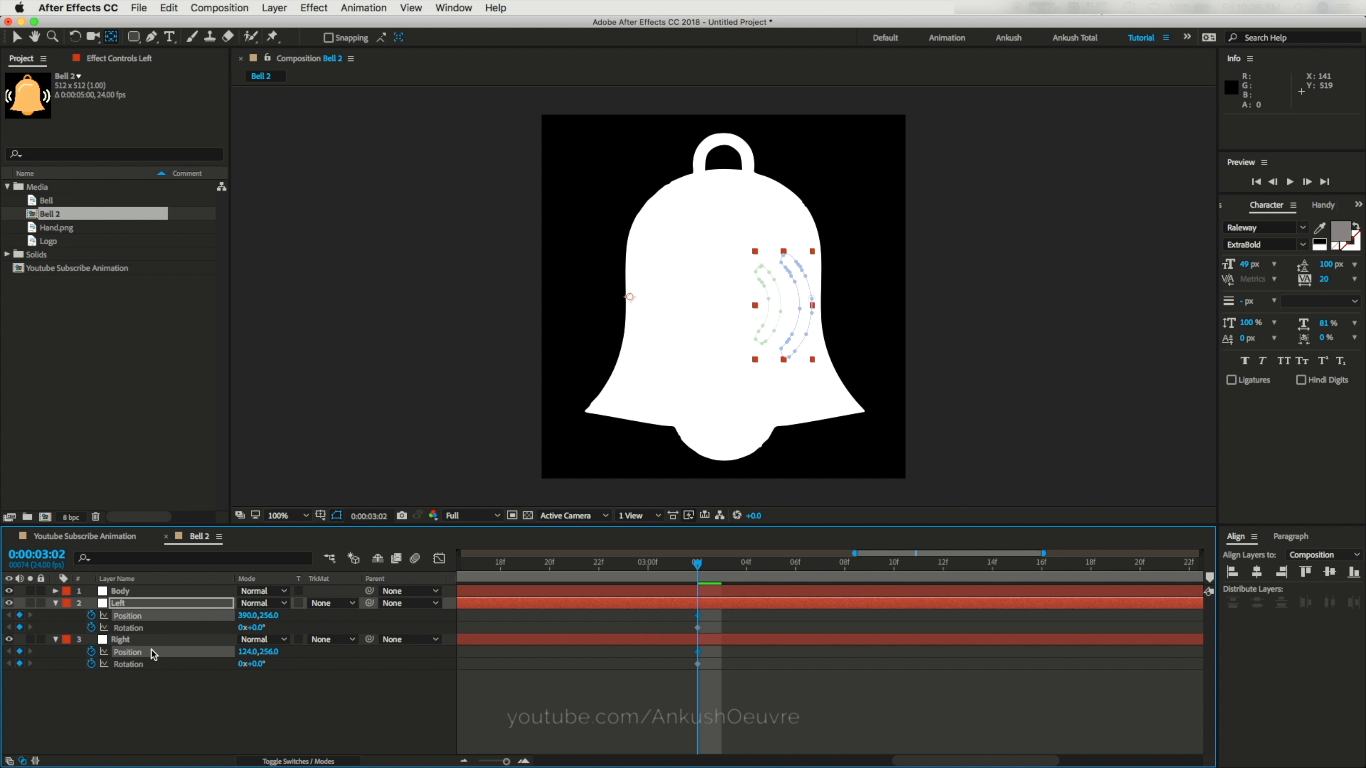
# Step: At 0:00:03:09, set the Left layer's Position to 271, 185 and its Rotation to 25°
pyautogui.moveTo(697, 567); pyautogui.dragTo(871, 578)
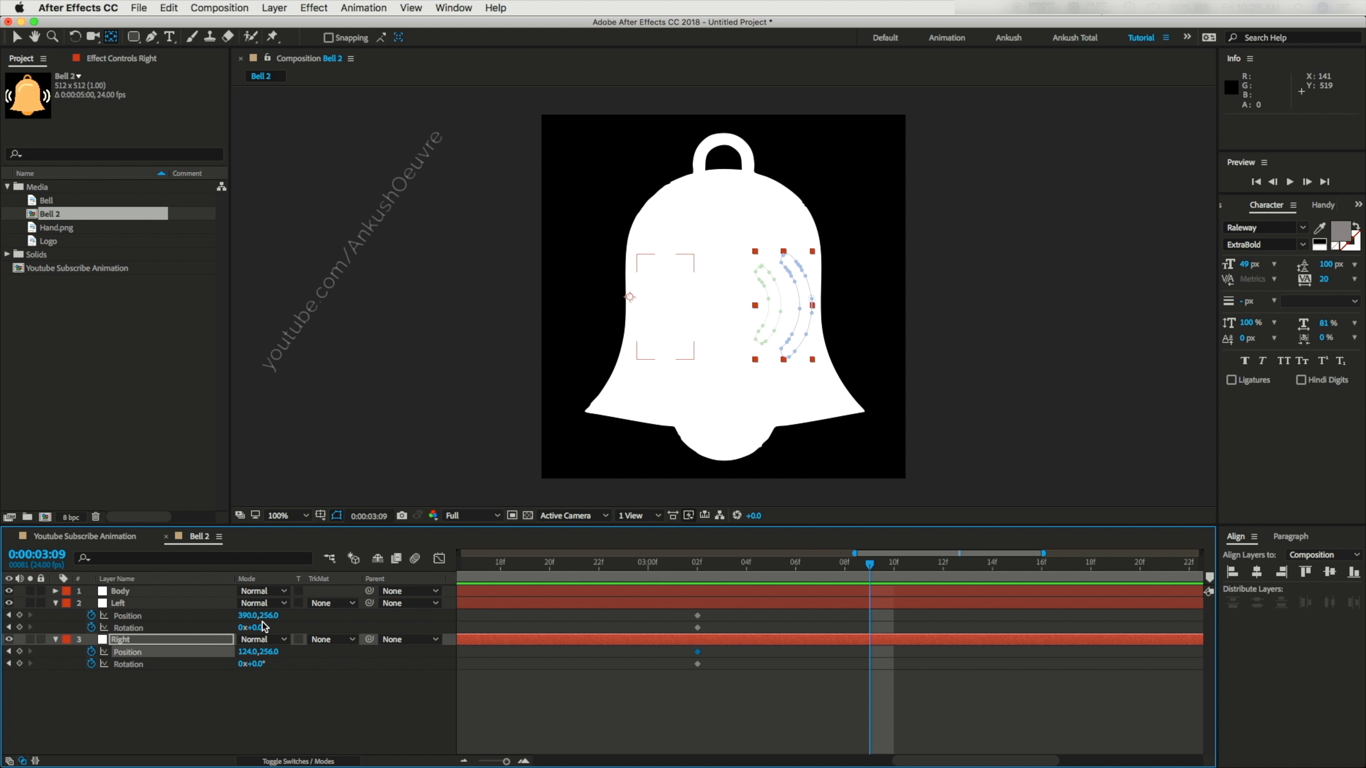
pyautogui.moveTo(247, 619); pyautogui.dragTo(181, 617)
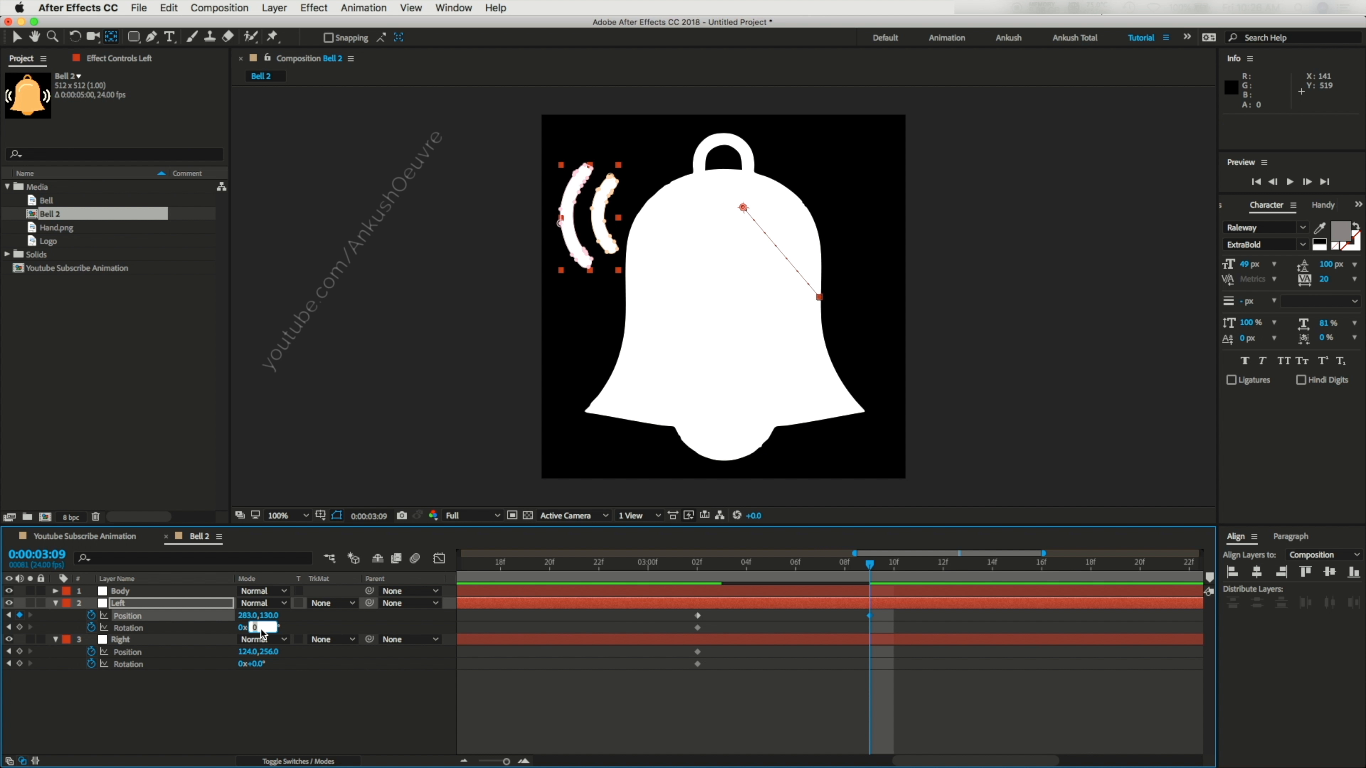
pyautogui.write('25')
pyautogui.press('Return')
pyautogui.moveTo(270, 617); pyautogui.dragTo(237, 620)
# Step: At 0:00:03:09, set the Right layer's Position to 253, 185 and its Rotation to -25°
pyautogui.click(248, 651)
pyautogui.write('271')
pyautogui.press('Tab')
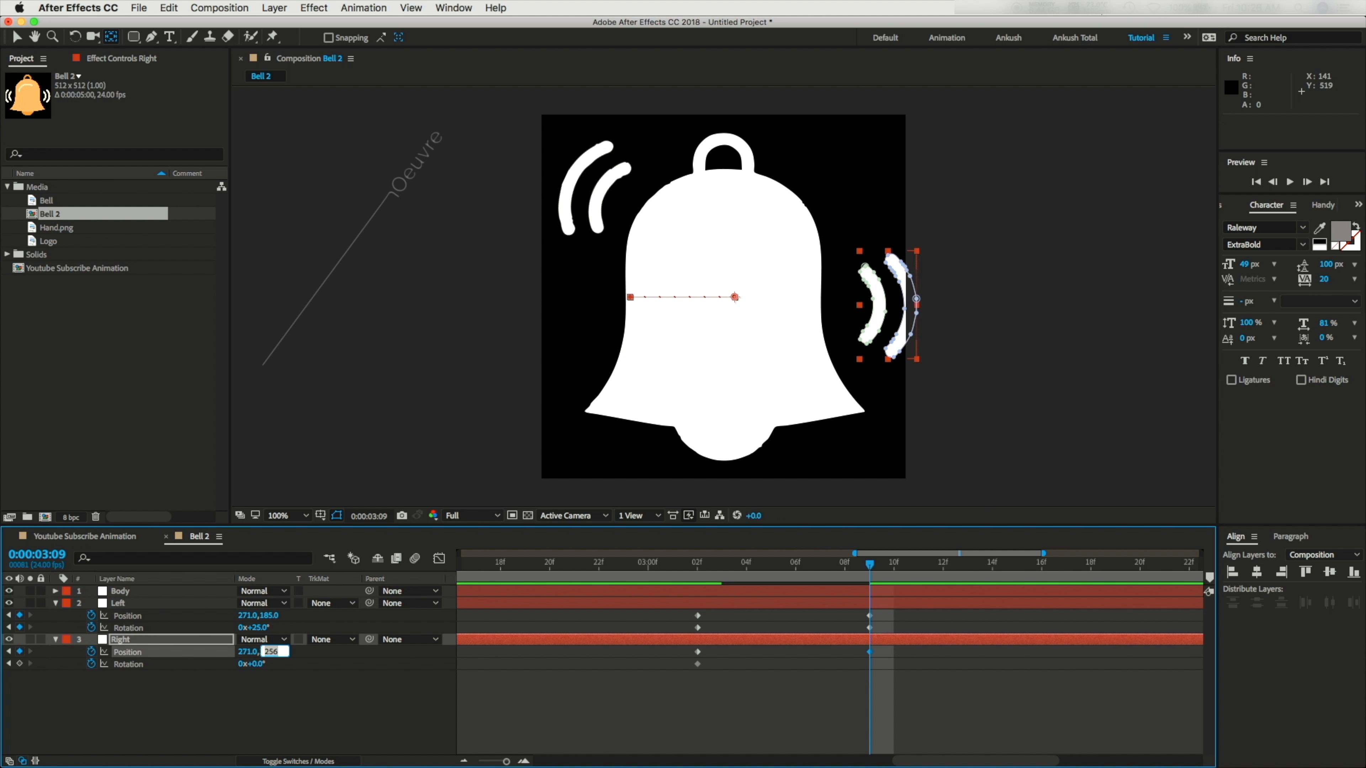
pyautogui.write('185')
pyautogui.press('Return')
pyautogui.click(255, 664)
pyautogui.write('-25')
pyautogui.press('Return')
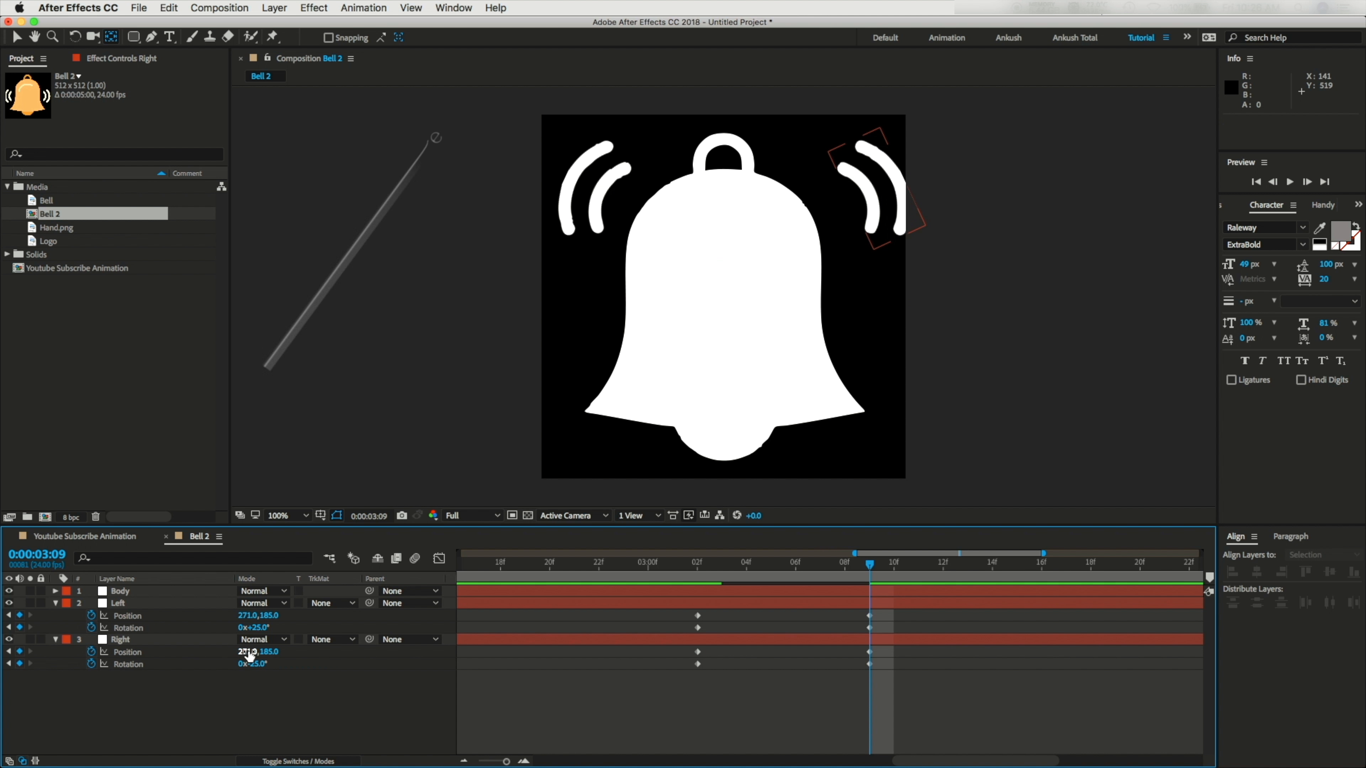
pyautogui.moveTo(244, 652); pyautogui.dragTo(236, 654)
pyautogui.click(335, 723)
# Step: Apply Easy Ease to all Position and Rotation keyframes of the Left and Right layers, and collapse both layers
pyautogui.moveTo(698, 564); pyautogui.dragTo(869, 594)
pyautogui.moveTo(913, 674); pyautogui.dragTo(698, 615)
pyautogui.press('F9')
pyautogui.rightClick(698, 615)
pyautogui.moveTo(779, 752)
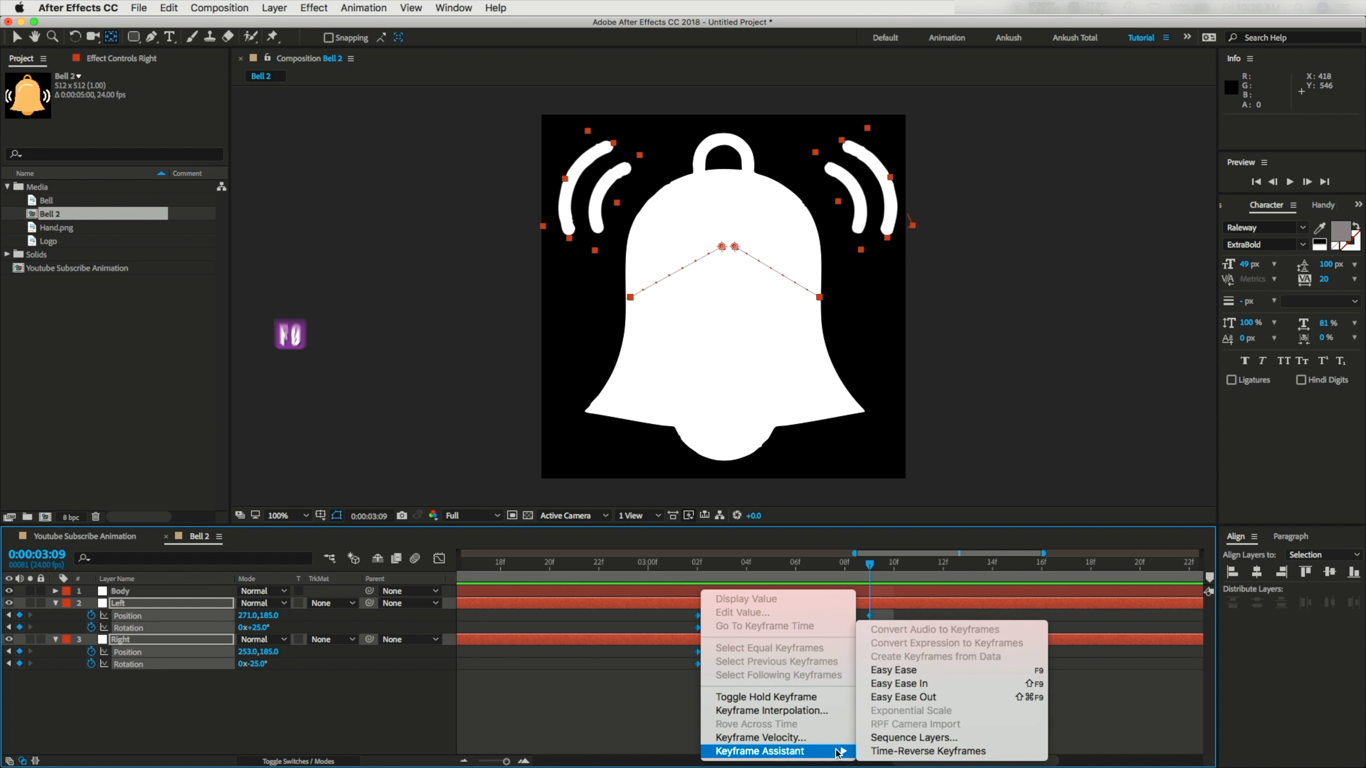
pyautogui.click(900, 668)
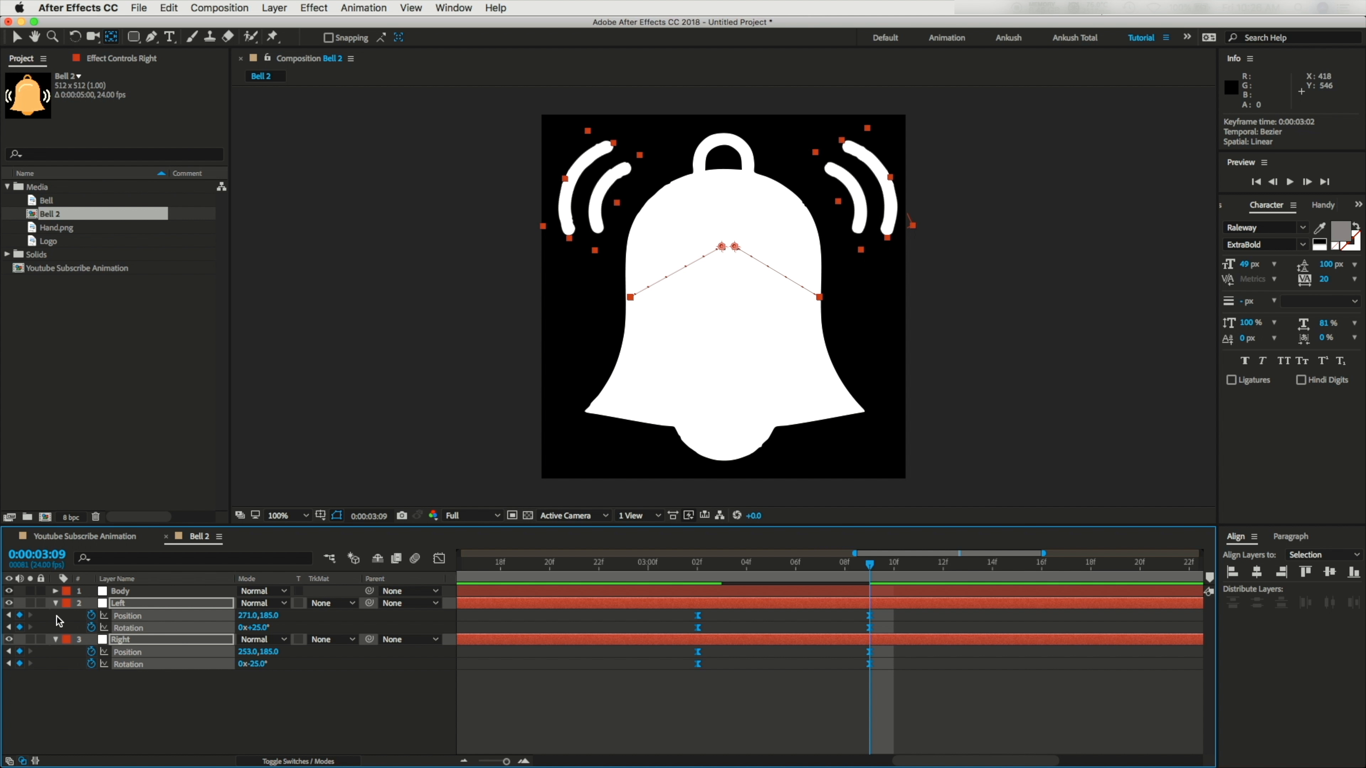
pyautogui.click(54, 604)
pyautogui.click(79, 650)
# Step: Apply a Fill effect to the Right layer and set its color to orange F18D03
pyautogui.click(122, 617)
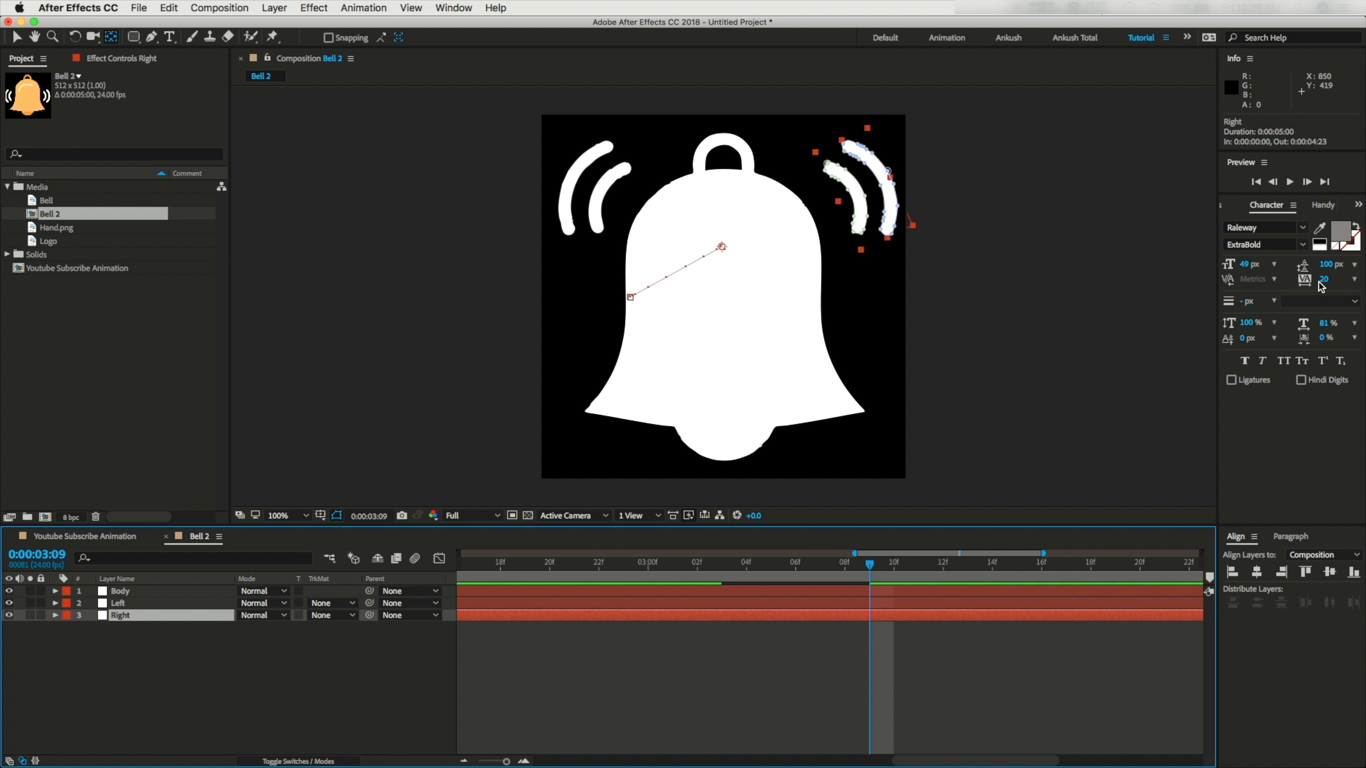
pyautogui.click(1223, 205)
pyautogui.write('fill')
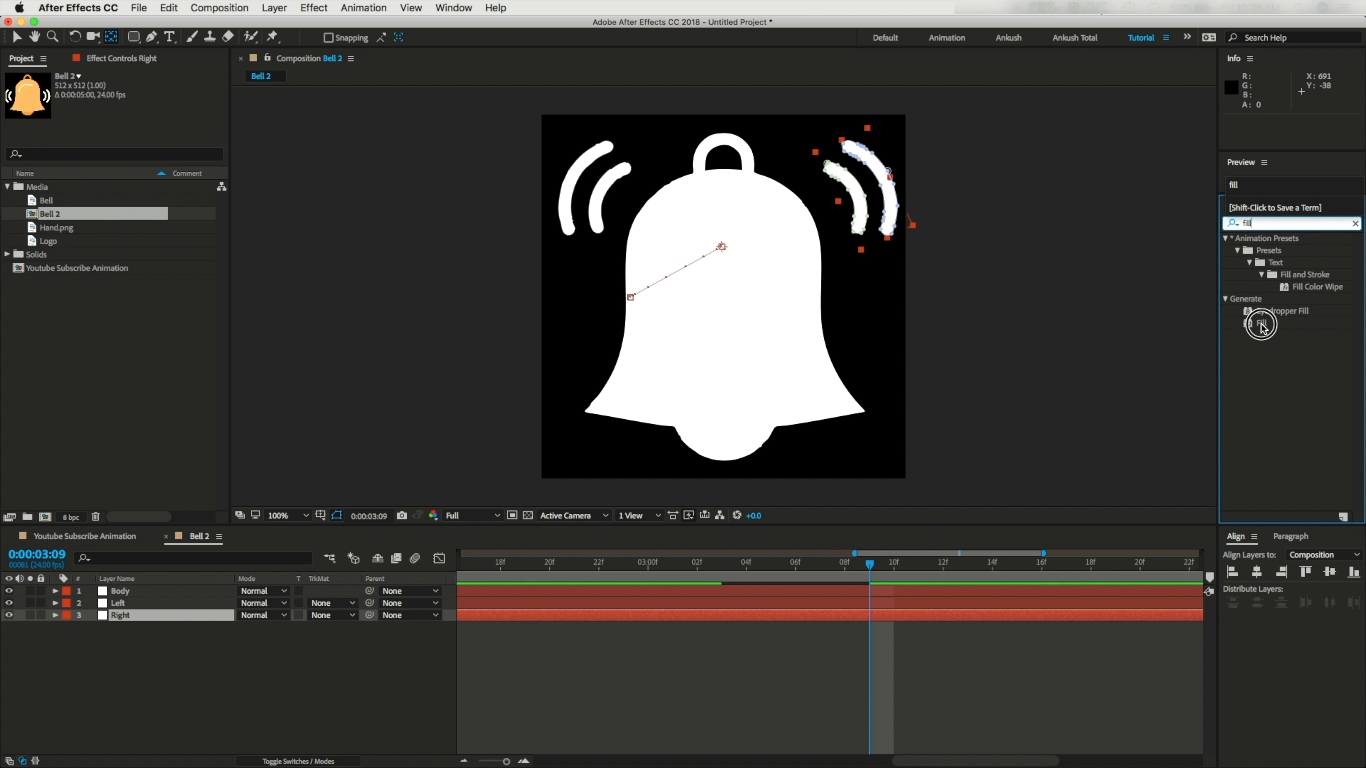
pyautogui.doubleClick(1262, 325)
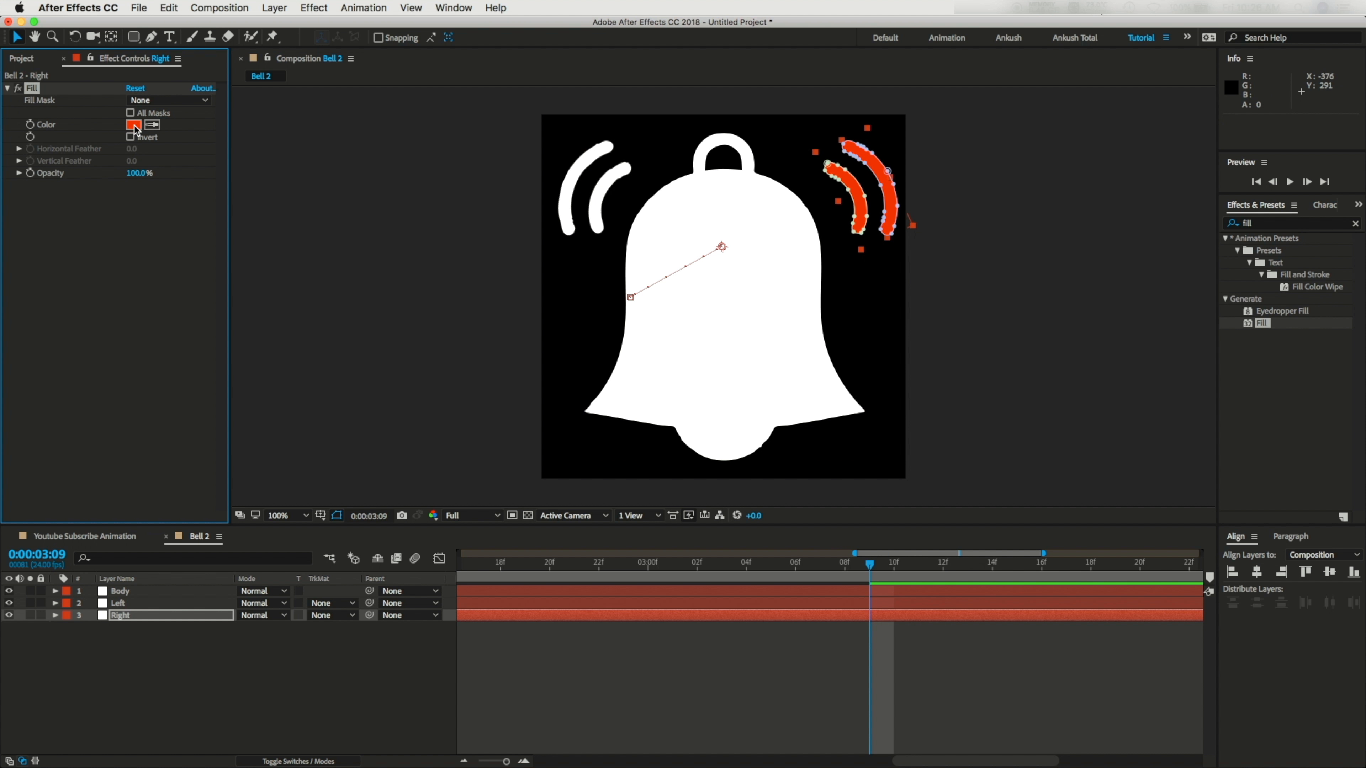
pyautogui.click(133, 125)
pyautogui.moveTo(1102, 550); pyautogui.dragTo(1105, 604)
pyautogui.click(1216, 506)
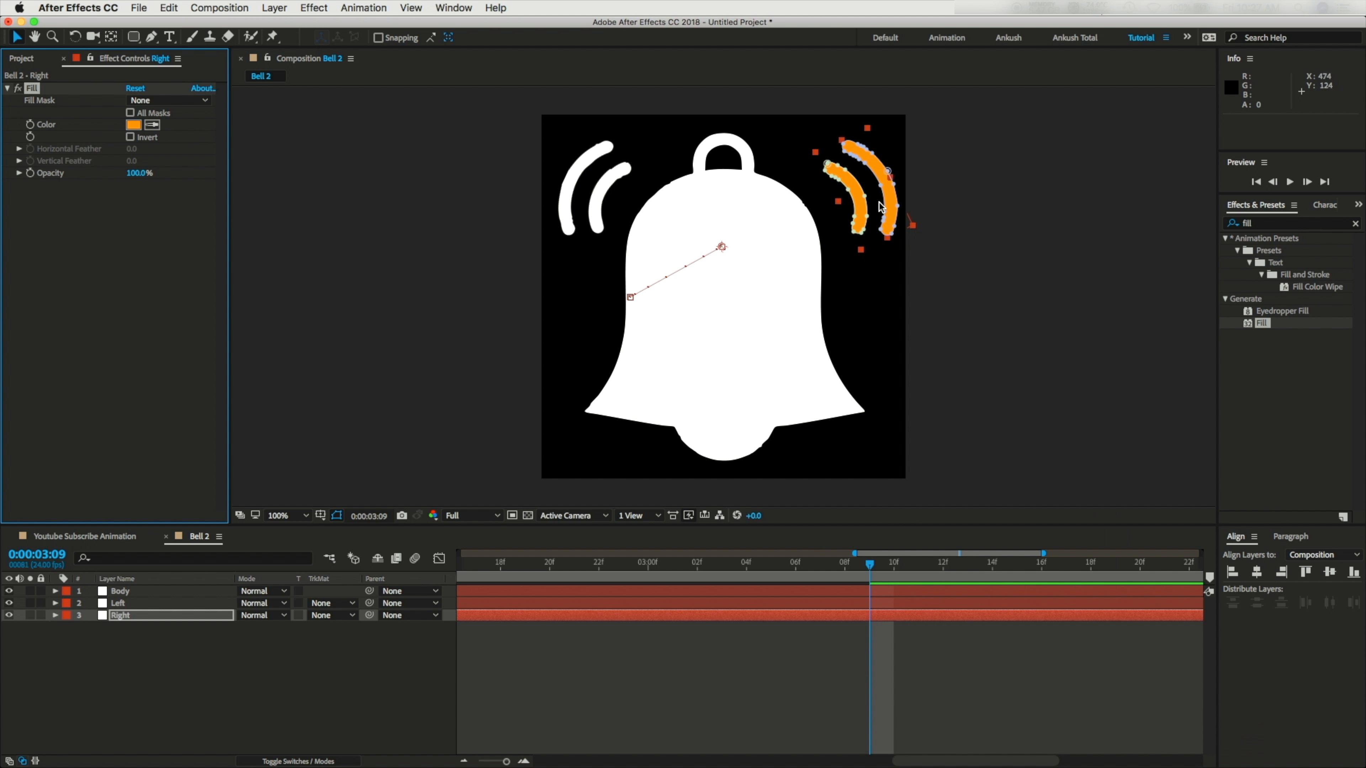
# Step: Copy the Fill effect from the Right layer onto the Left and Body layers
pyautogui.click(134, 635)
pyautogui.click(133, 617)
pyautogui.click(28, 90)
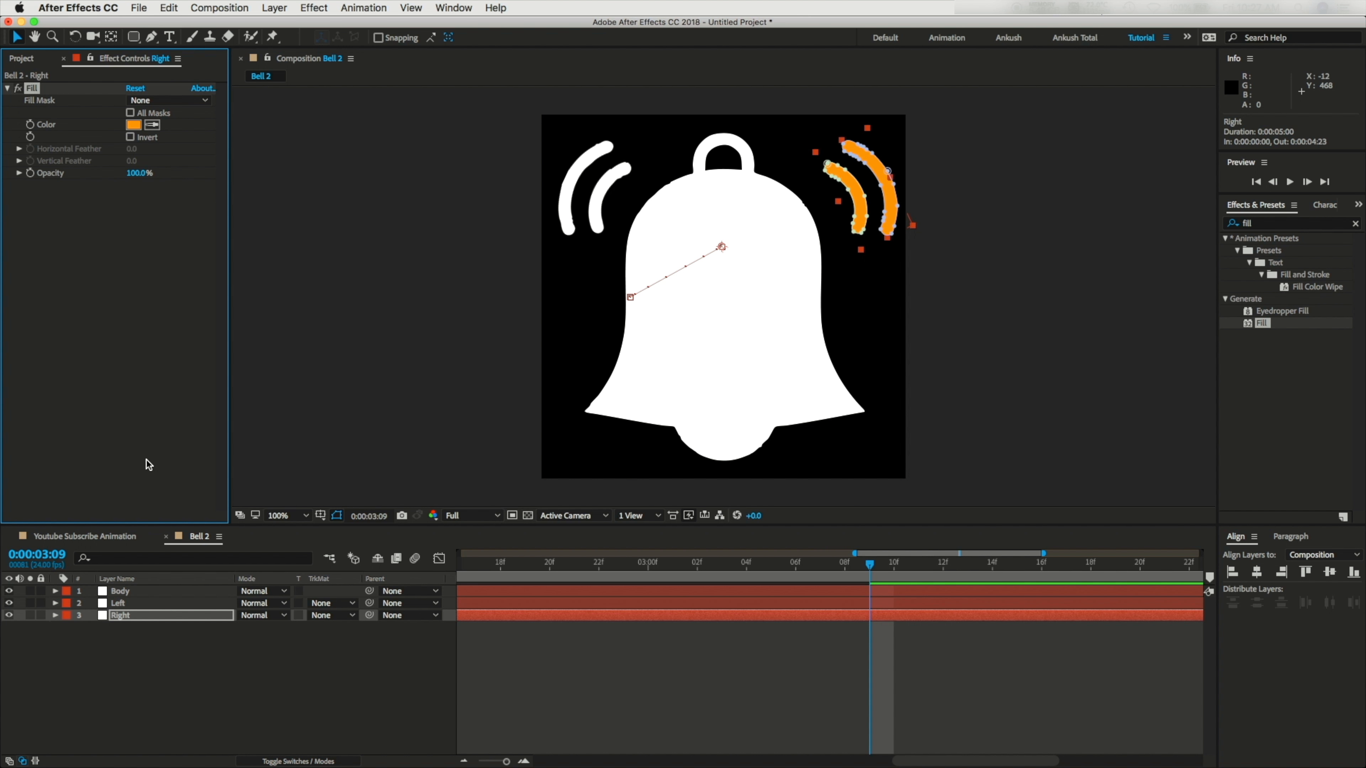
pyautogui.click(129, 603)
pyautogui.hotkey('ctrl', 'v')
pyautogui.click(122, 591)
pyautogui.hotkey('ctrl', 'v')
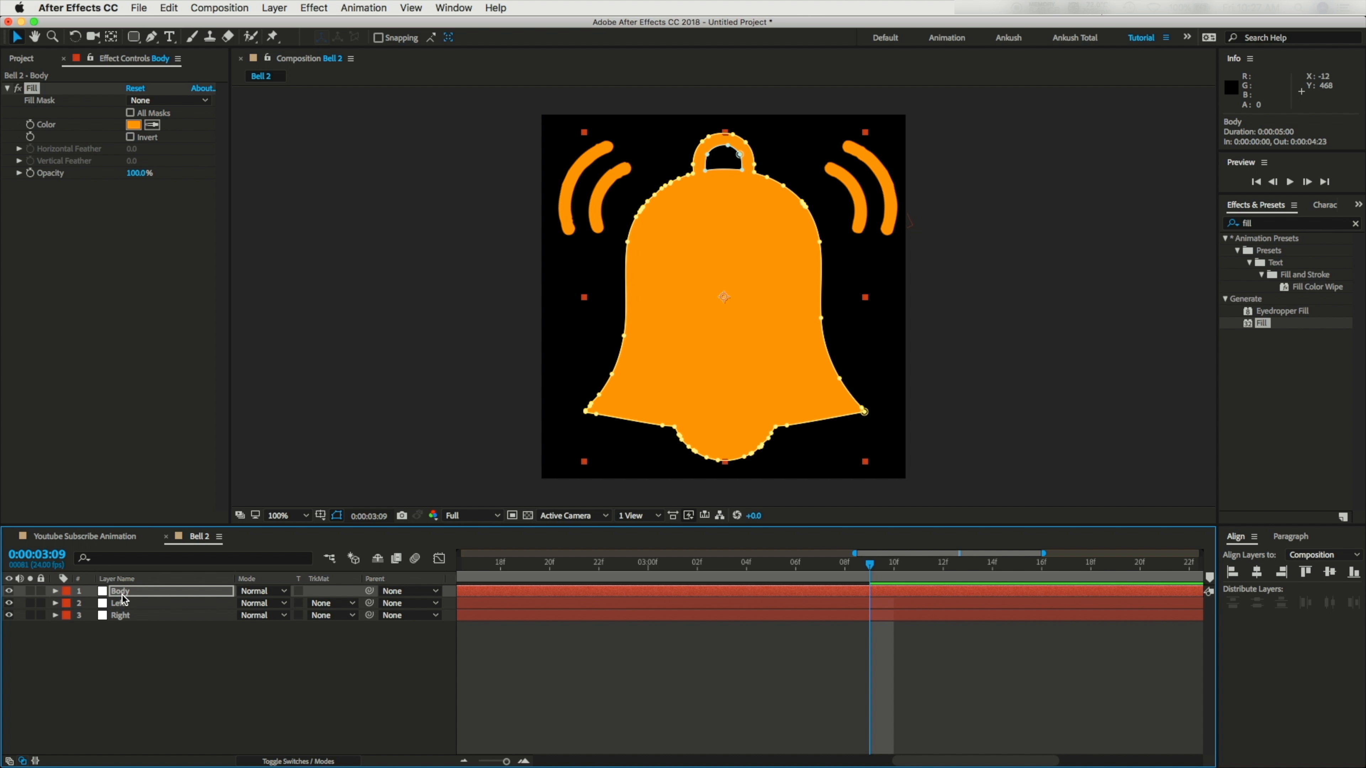
# Step: Change the Body layer's Fill color to grey 7D7C7A
pyautogui.click(133, 126)
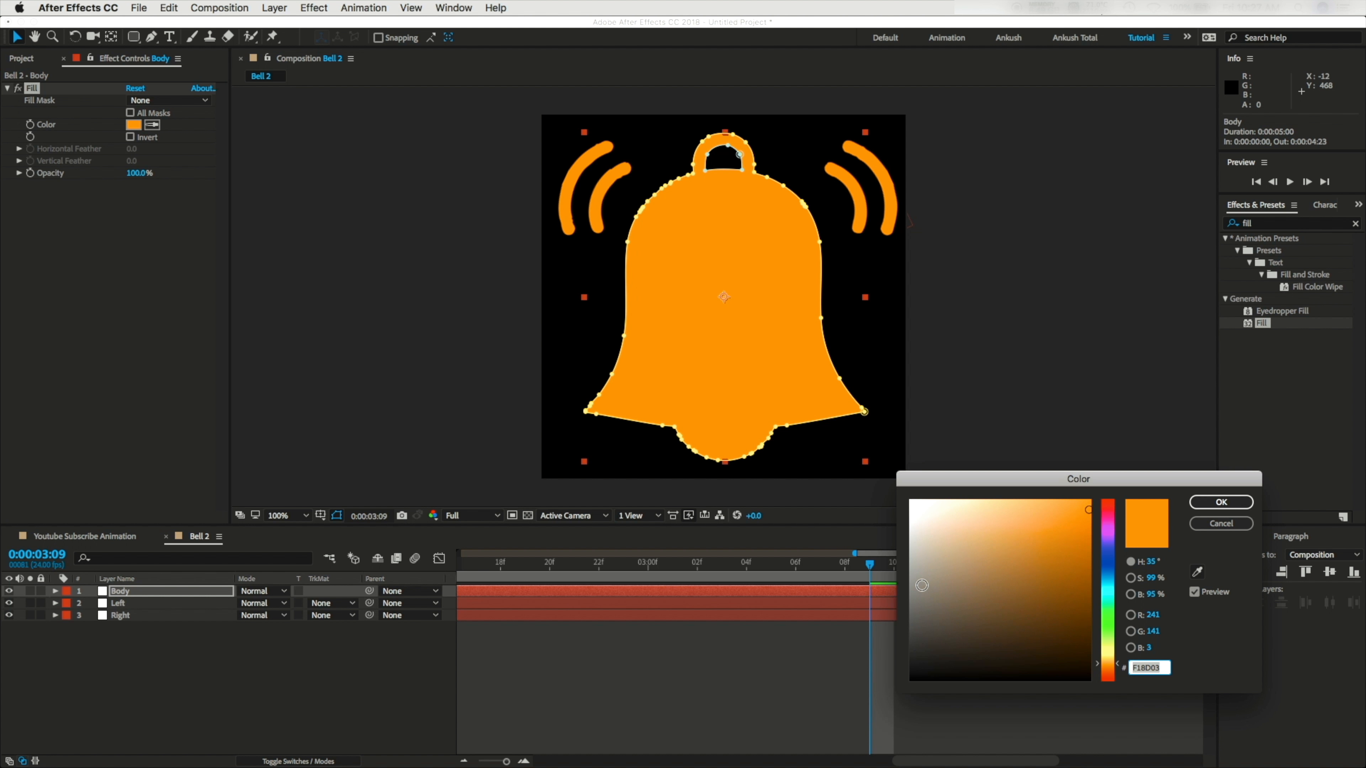
pyautogui.moveTo(922, 585); pyautogui.dragTo(913, 592)
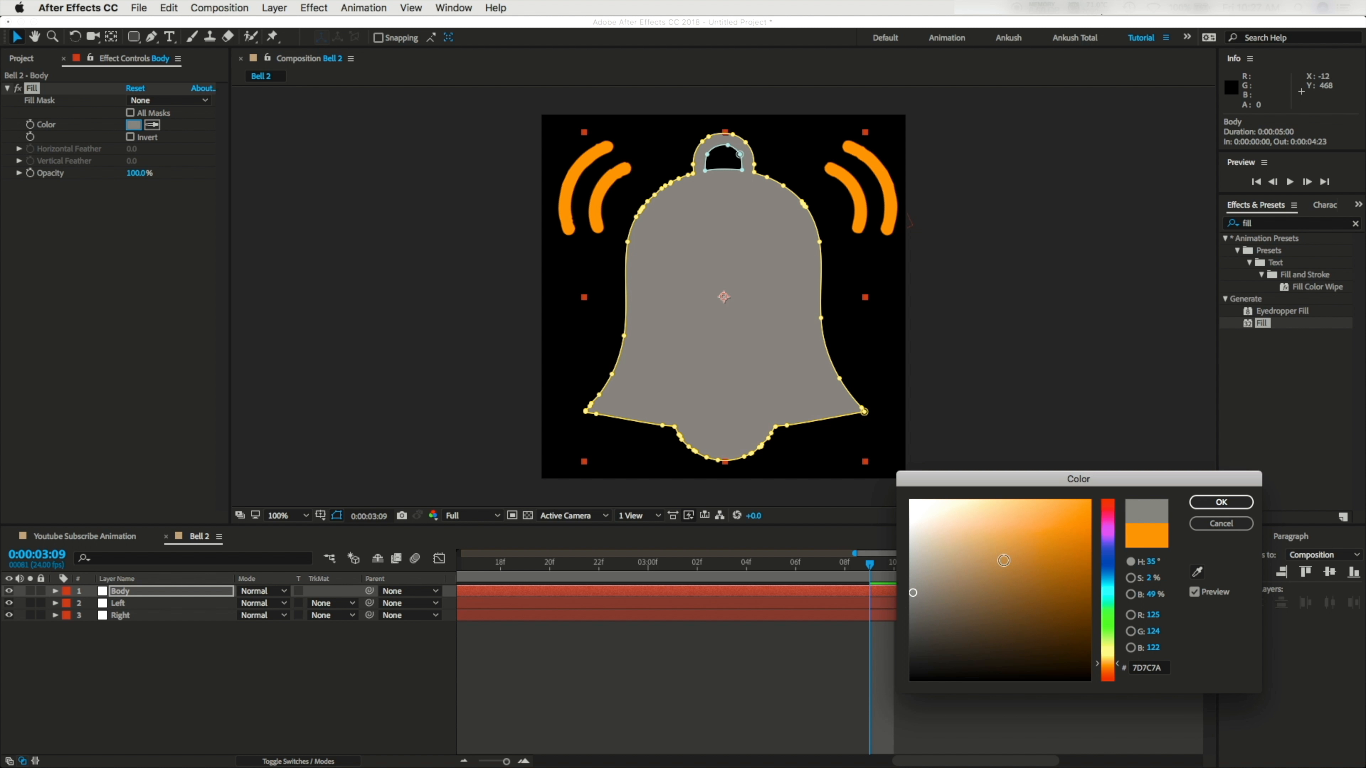
pyautogui.click(1203, 504)
# Step: Return to the Youtube Subscribe Animation composition and move the Bell 2 composition out of the Media folder
pyautogui.click(116, 537)
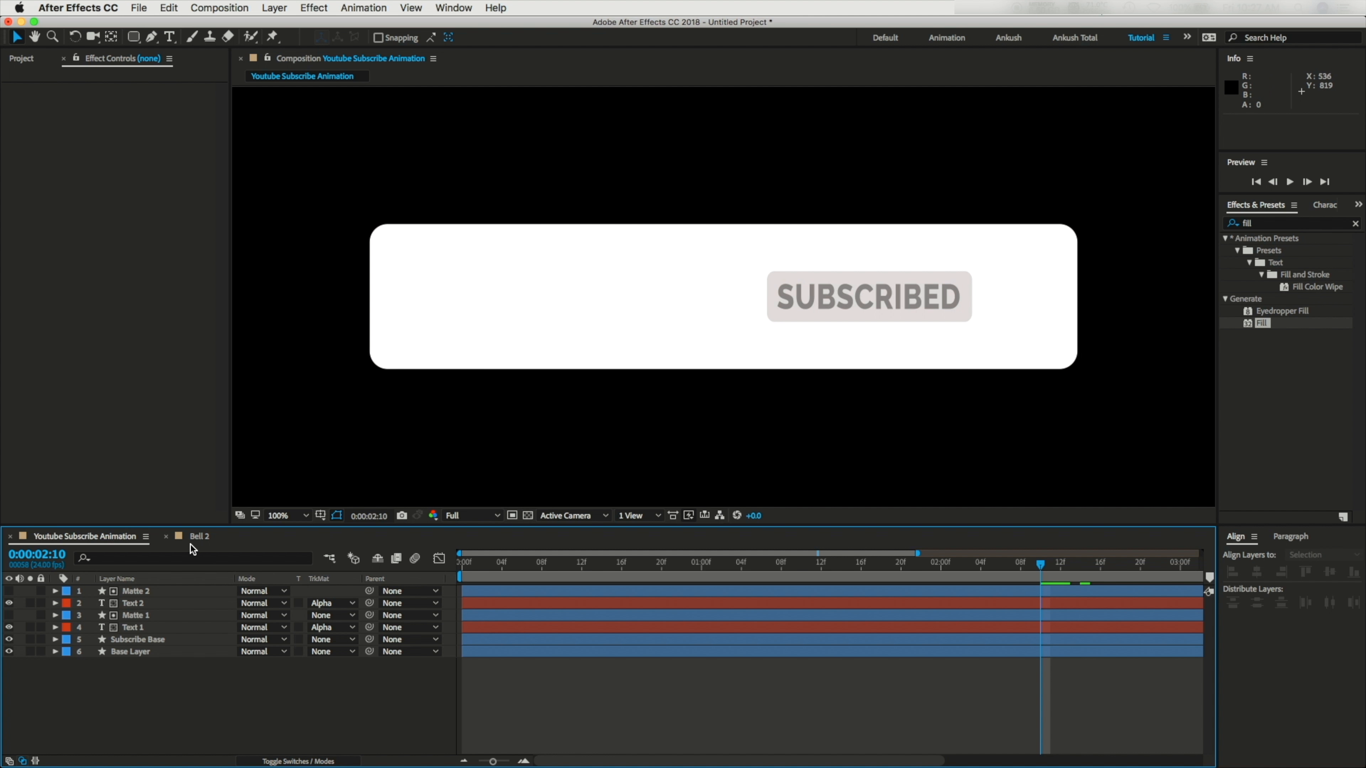
pyautogui.click(22, 59)
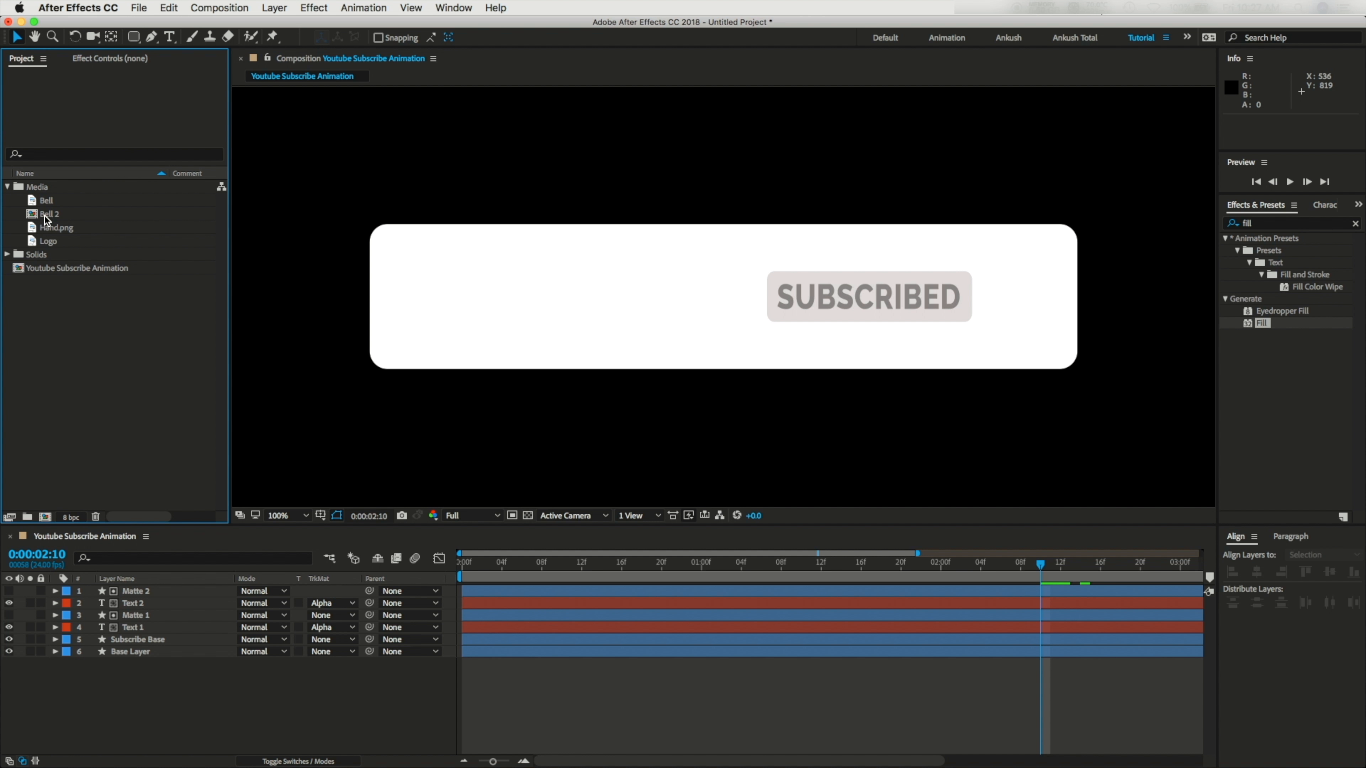
pyautogui.moveTo(47, 219); pyautogui.dragTo(51, 302)
# Step: Add the Bell 2 composition as the topmost layer of Youtube Subscribe Animation and turn off its visibility
pyautogui.moveTo(35, 196); pyautogui.dragTo(124, 588)
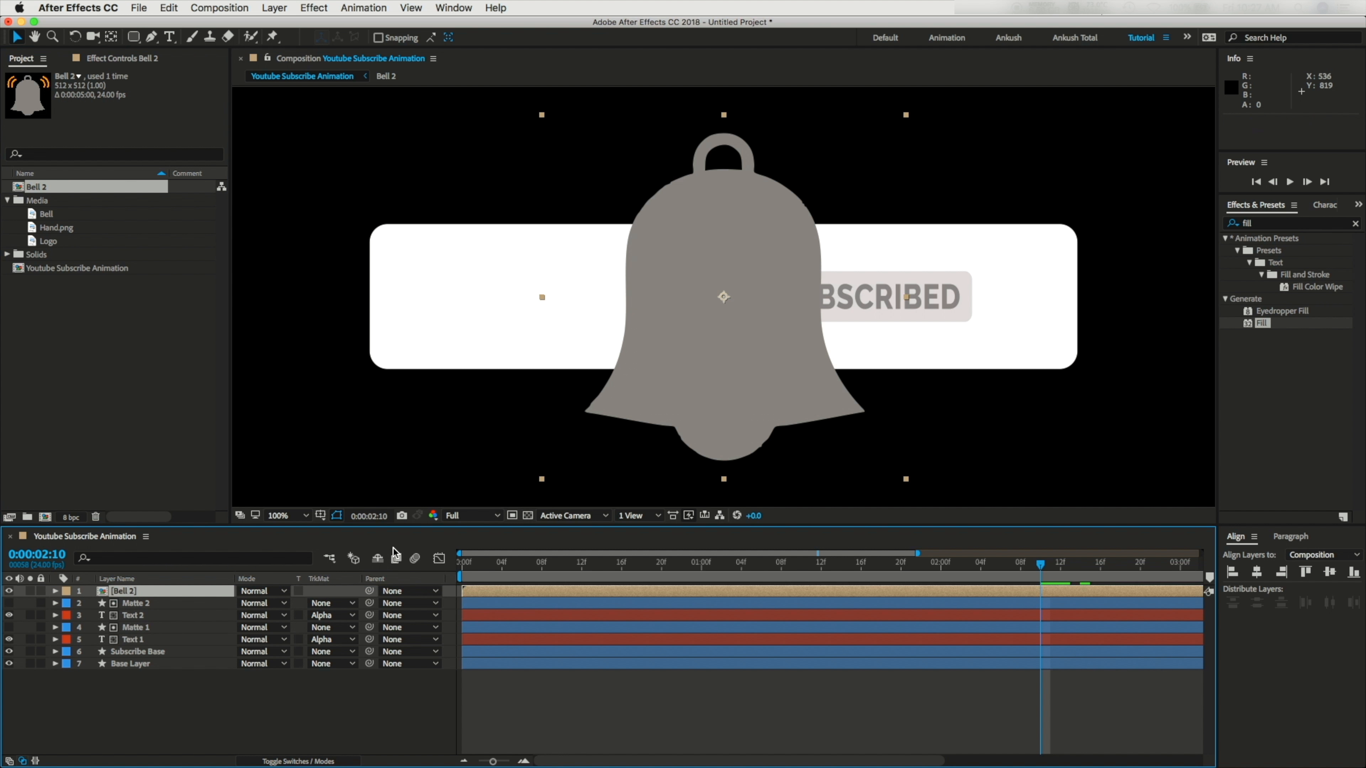
pyautogui.click(8, 591)
pyautogui.click(147, 720)
# Step: Pre-compose the layers from Matte 2 down to Subscribe Base as Subscribe Animation, moving all attributes into the new composition
pyautogui.click(133, 602)
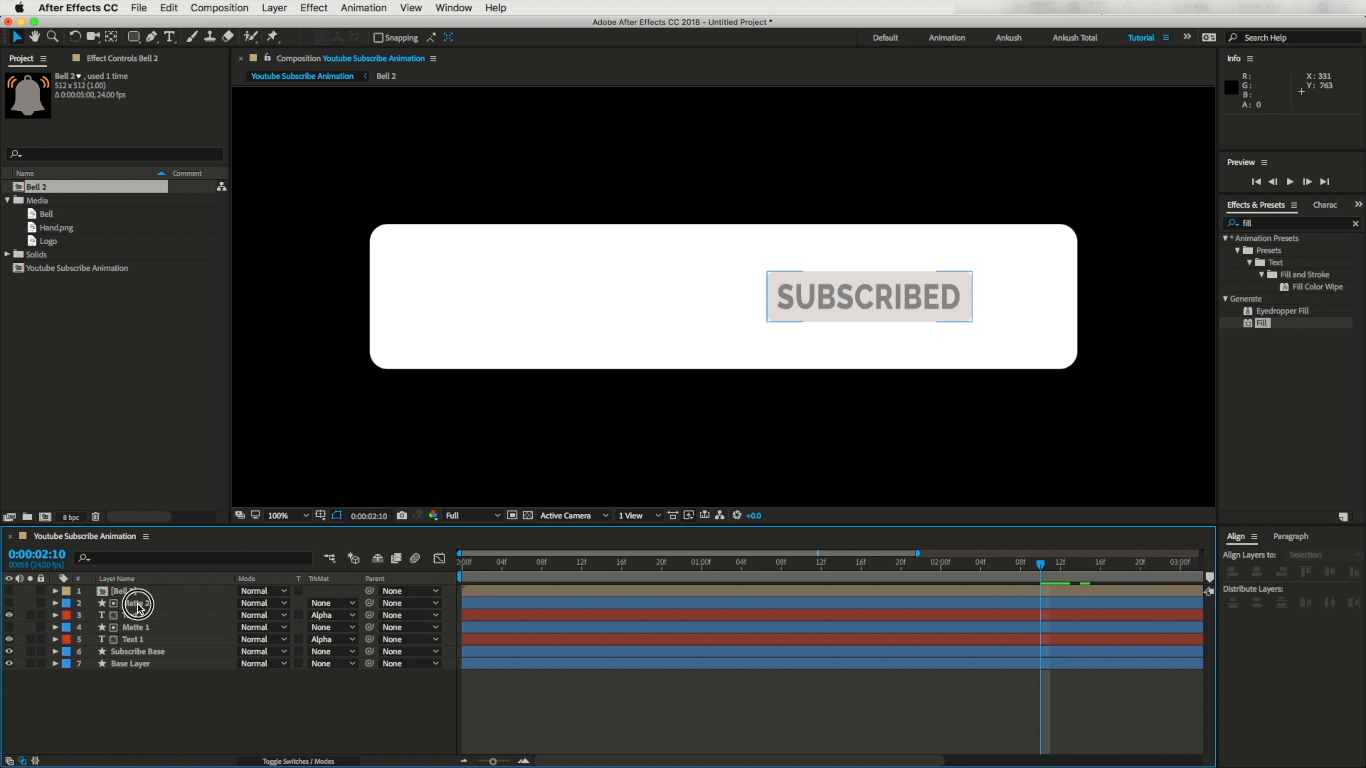
pyautogui.keyDown('shift'); pyautogui.click(141, 643); pyautogui.keyUp('shift')
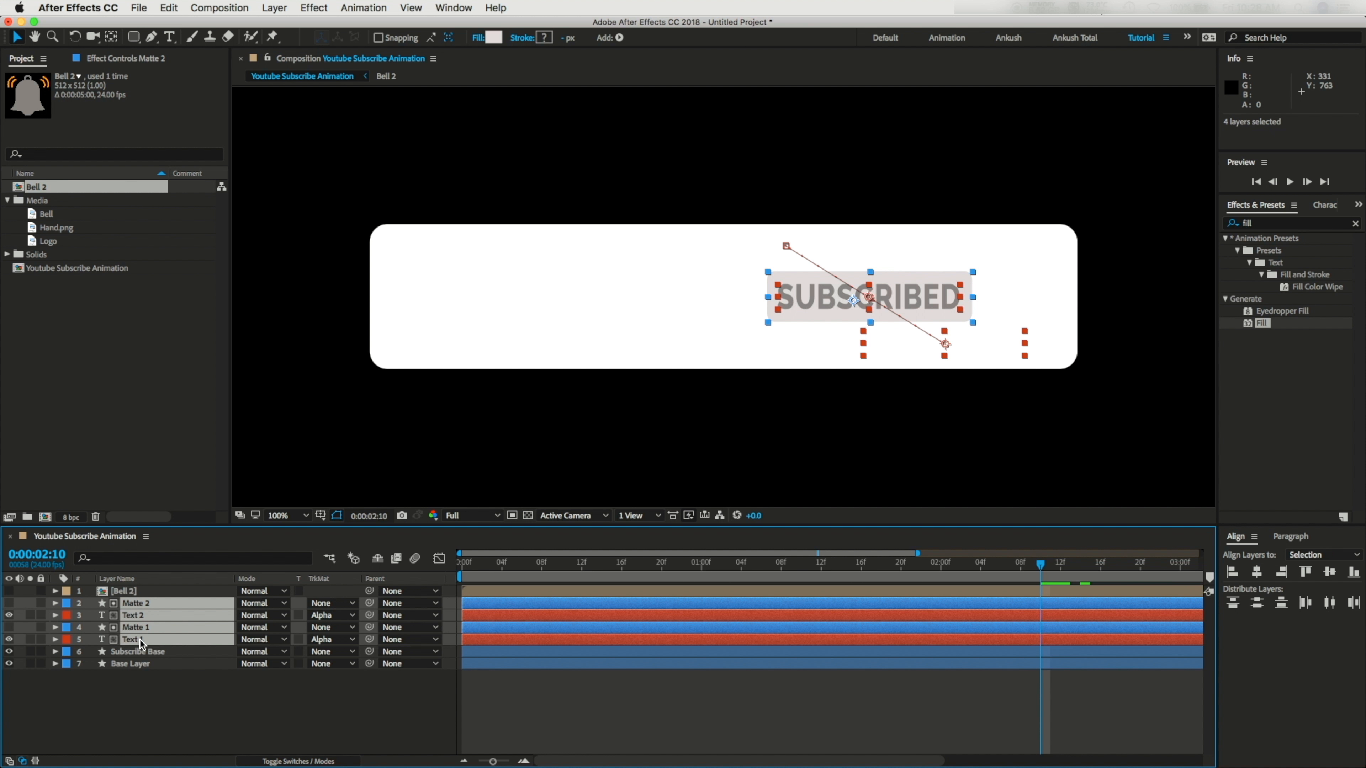
pyautogui.rightClick(149, 657)
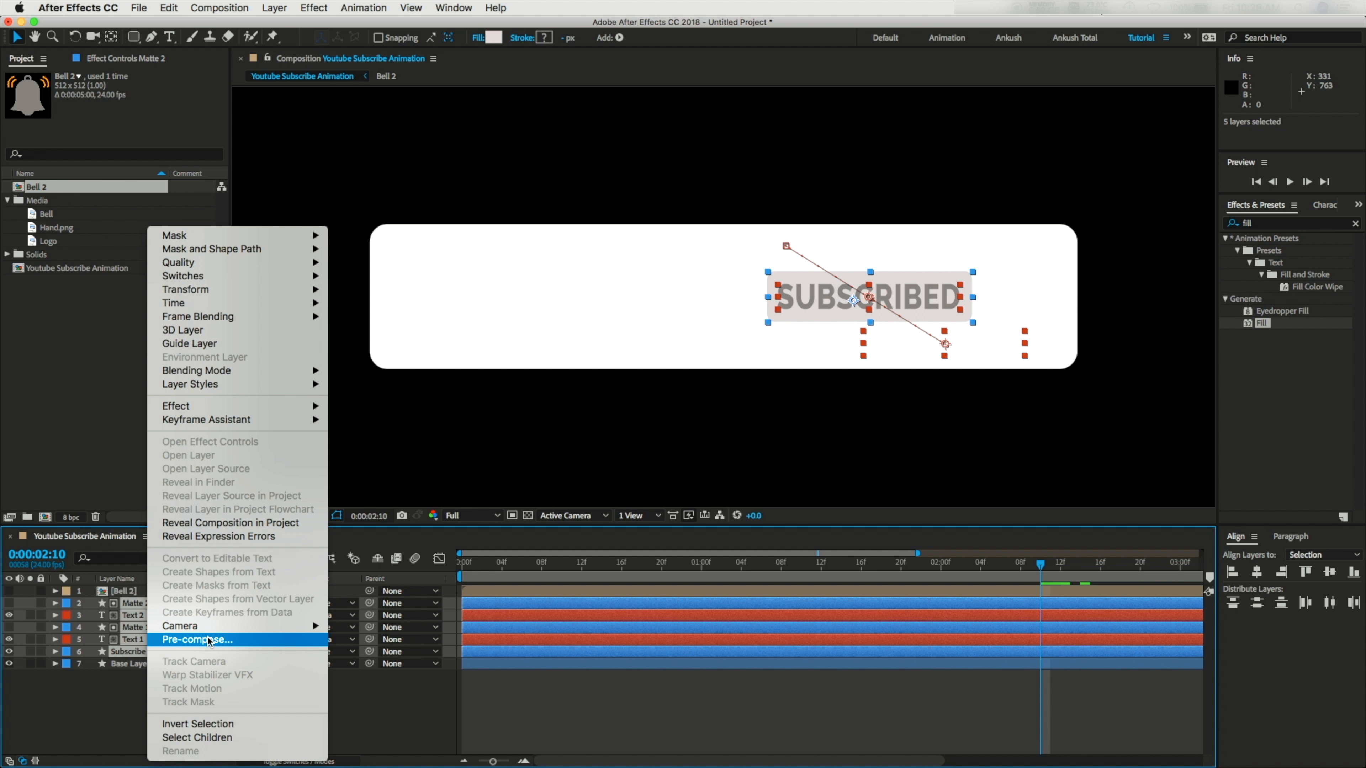
pyautogui.click(199, 556)
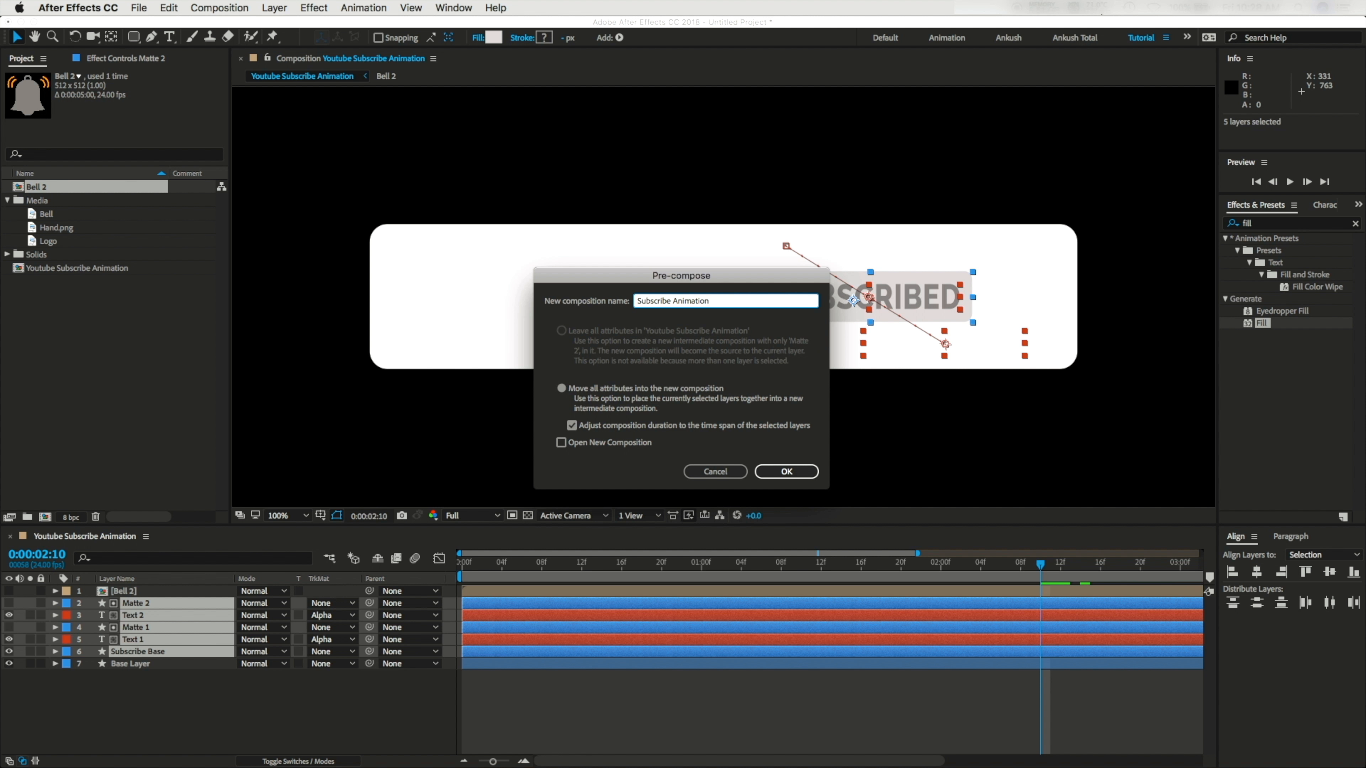
pyautogui.click(818, 476)
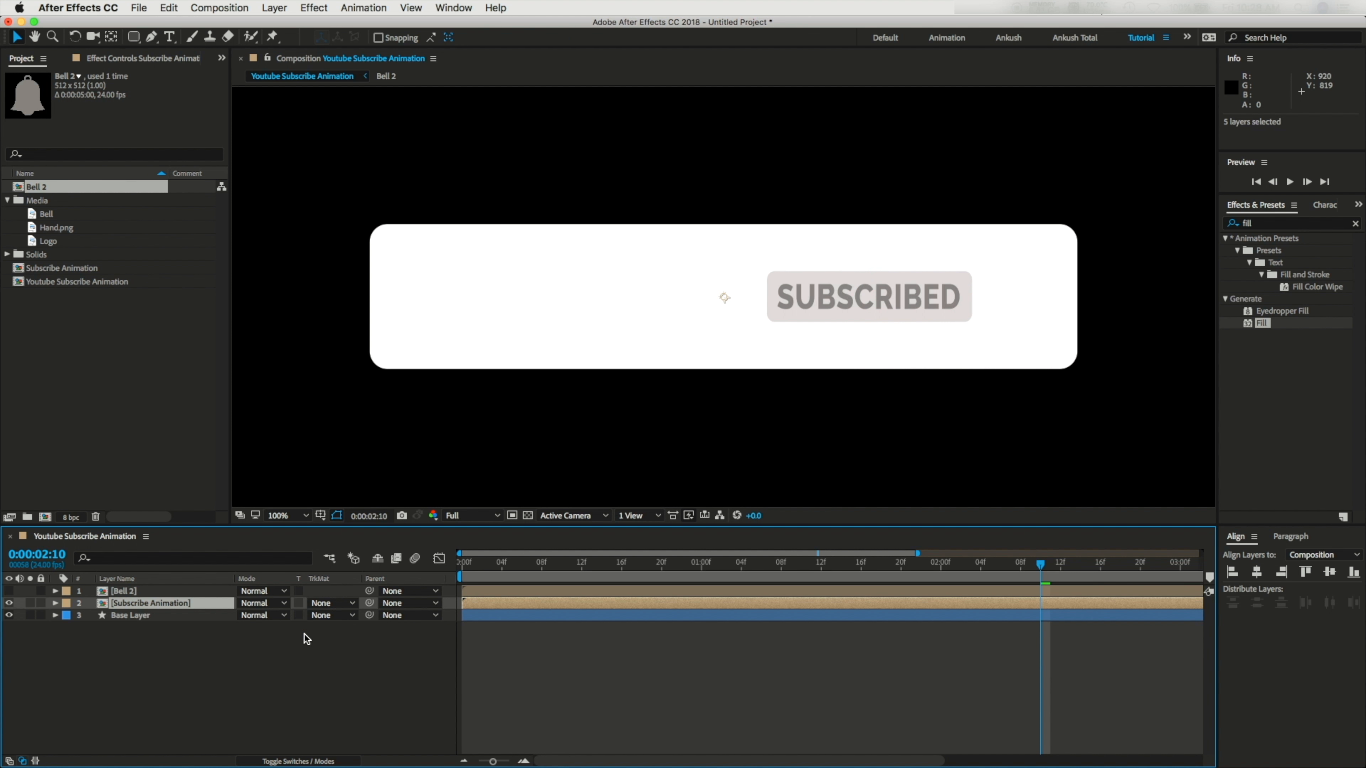
pyautogui.click(180, 649)
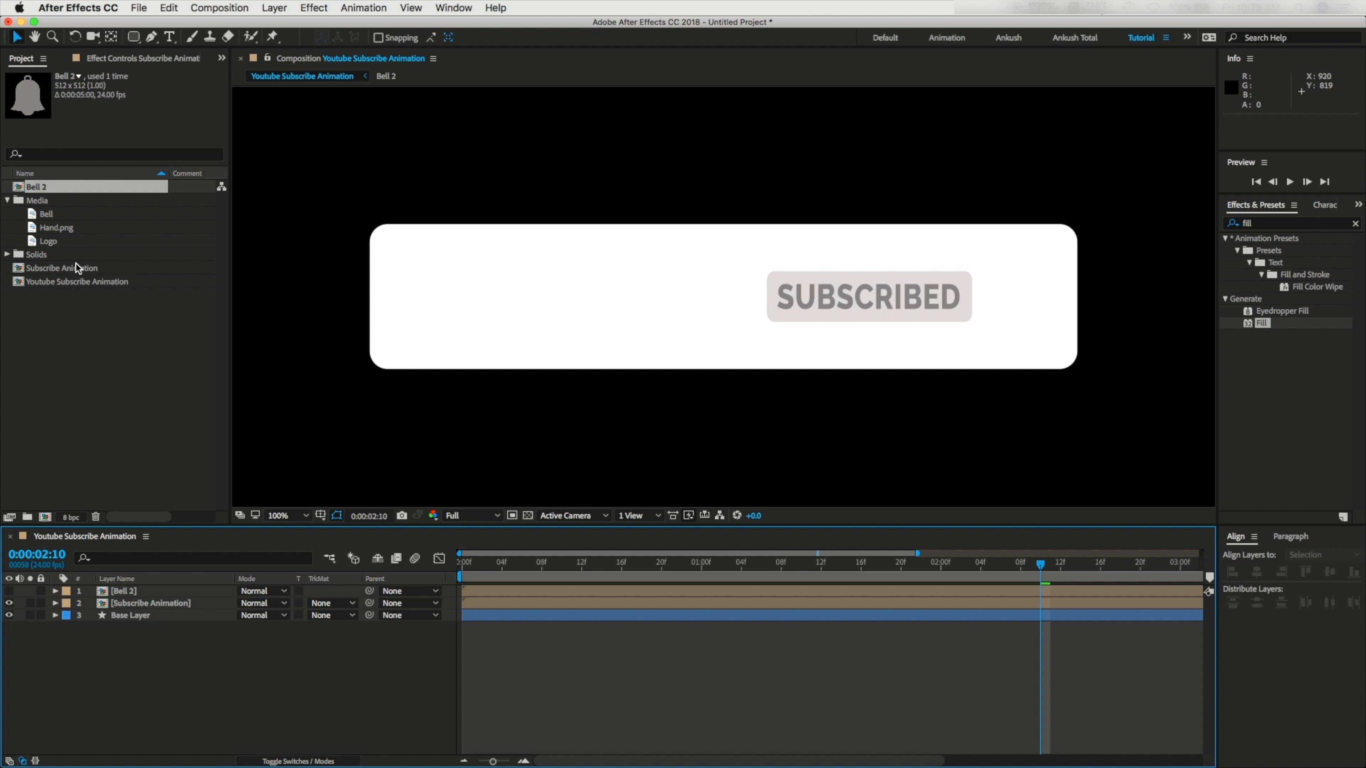
# Step: Create a composition from Hand.png and auto-trace its alpha channel onto a new layer, keeping only the traced layer
pyautogui.moveTo(54, 227); pyautogui.dragTo(45, 517)
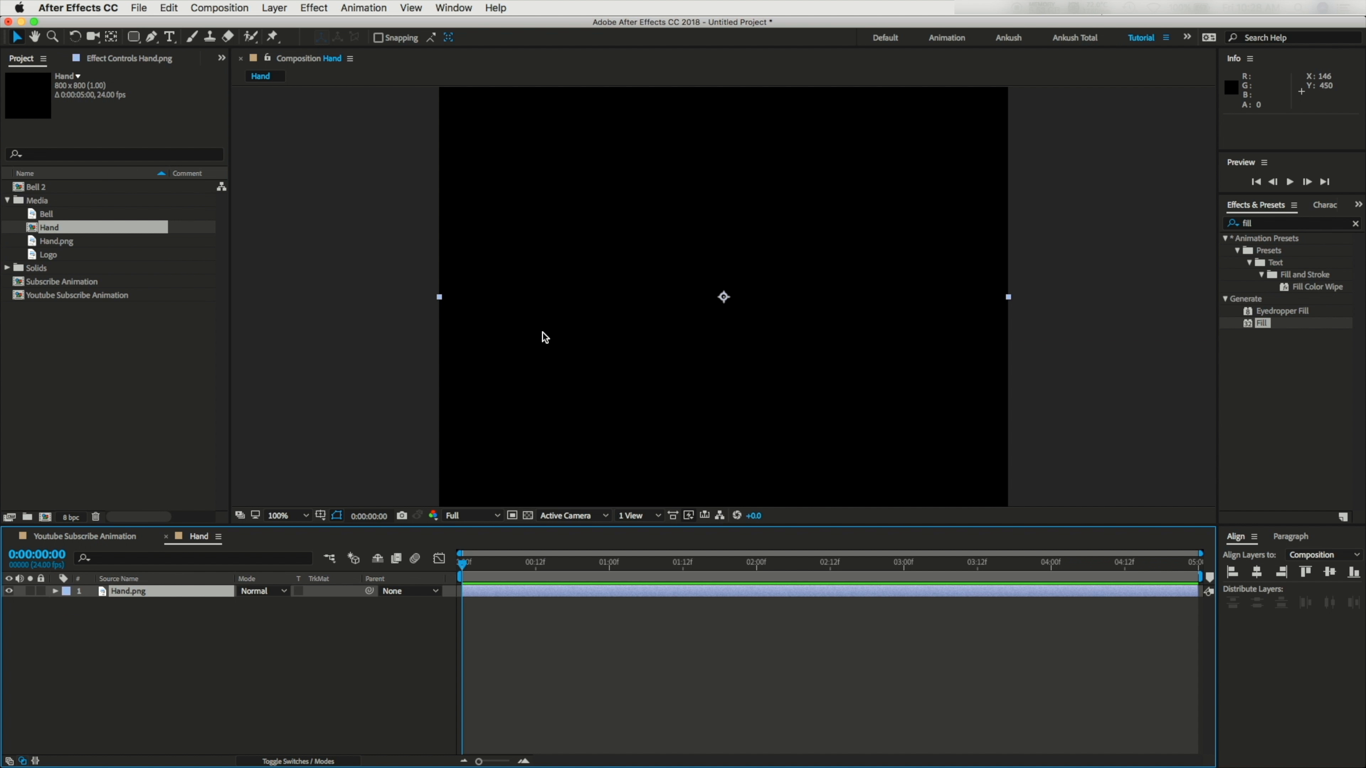
pyautogui.click(126, 600)
pyautogui.click(274, 8)
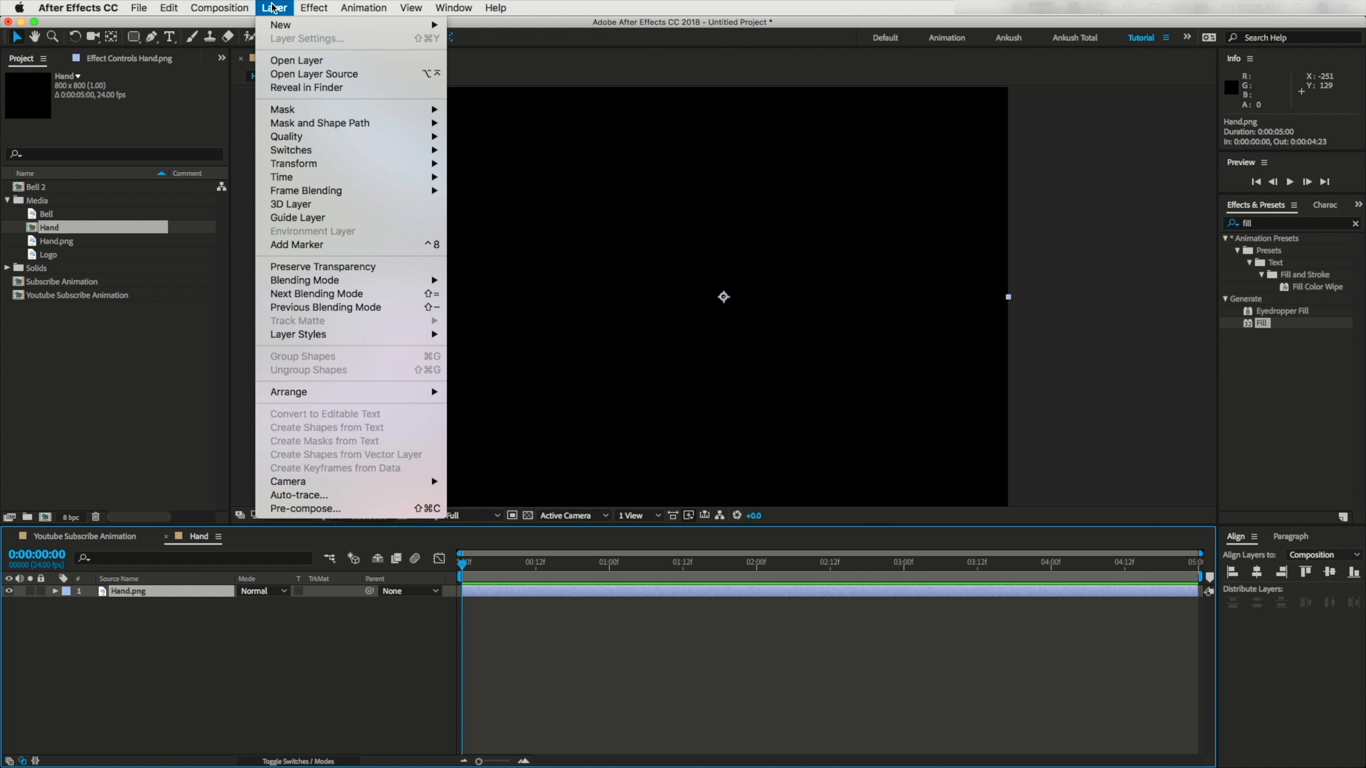
pyautogui.click(359, 497)
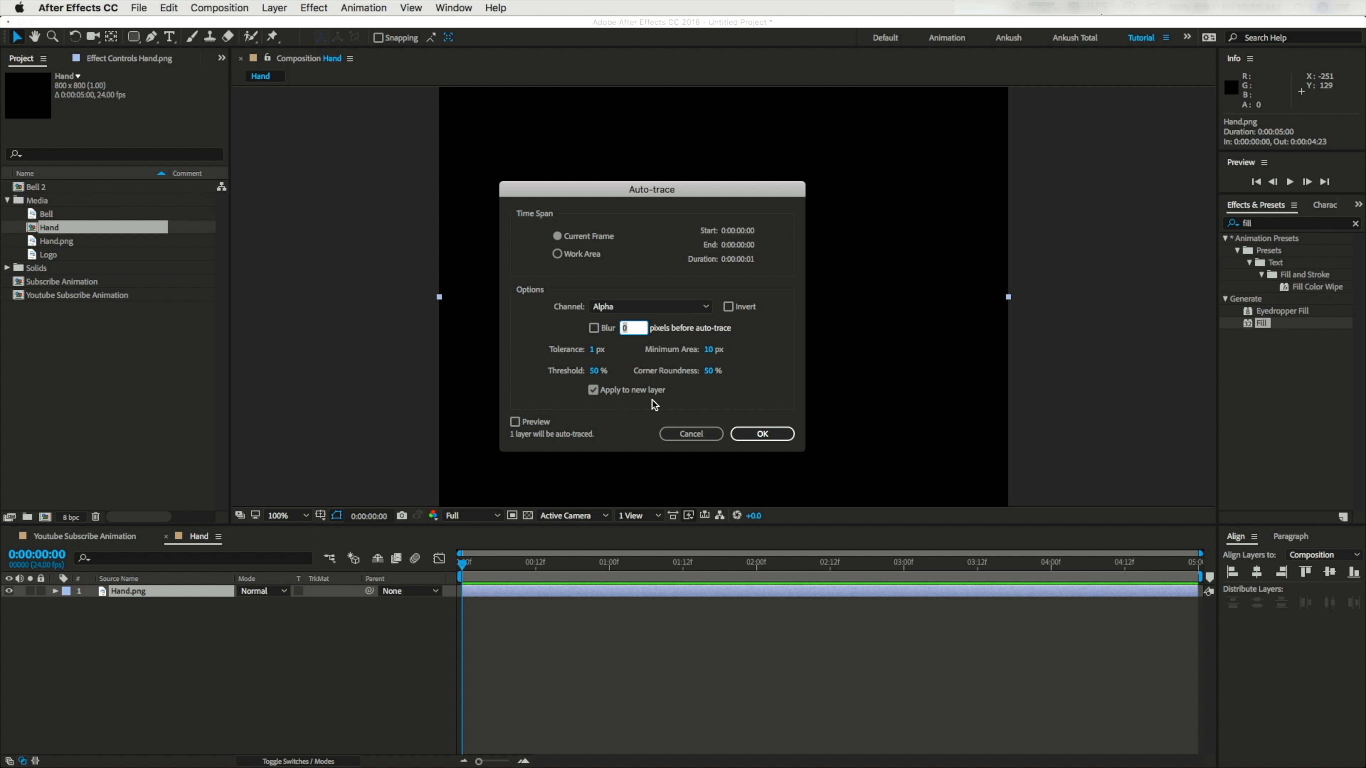
pyautogui.click(760, 436)
pyautogui.press(',')
pyautogui.click(133, 621)
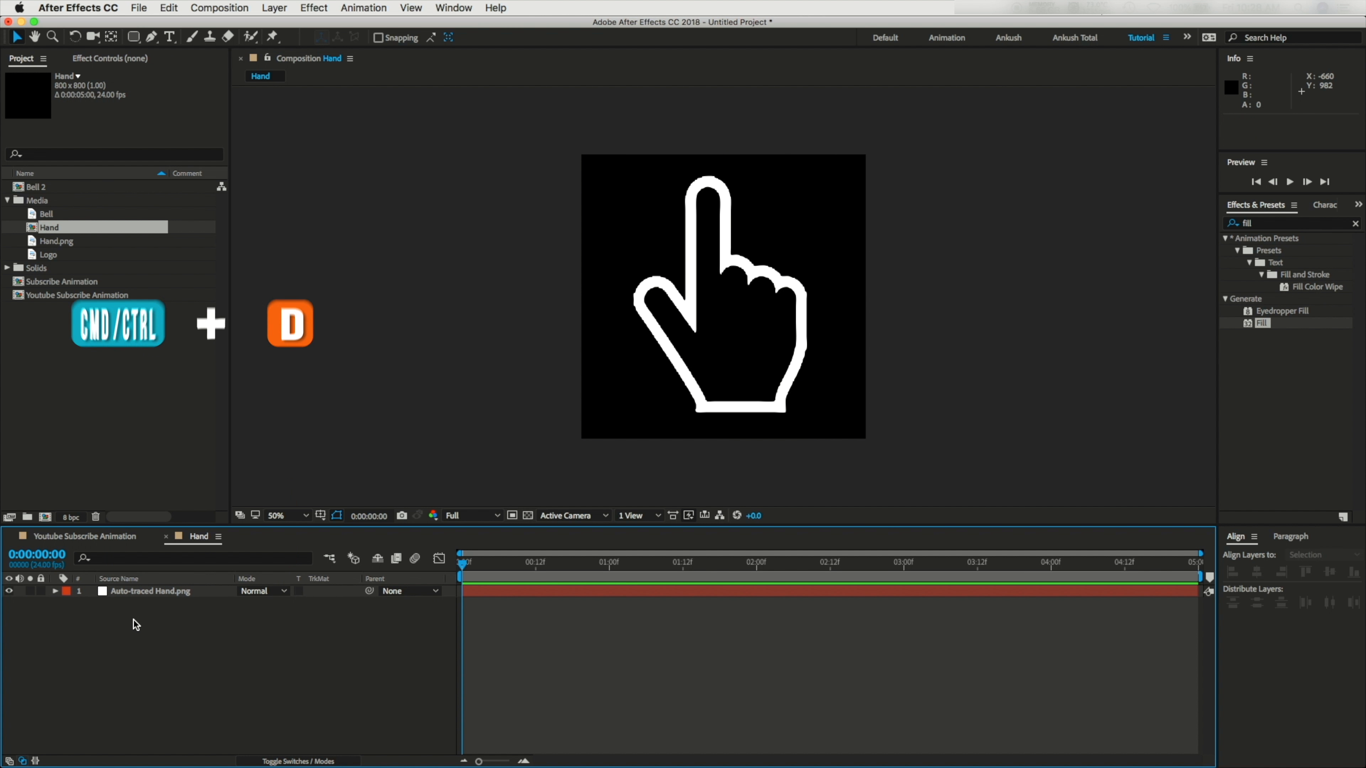
# Step: Duplicate the auto-traced hand layer and delete Mask 1 from the lower copy
pyautogui.click(138, 586)
pyautogui.hotkey('ctrl', 'd')
pyautogui.click(63, 603)
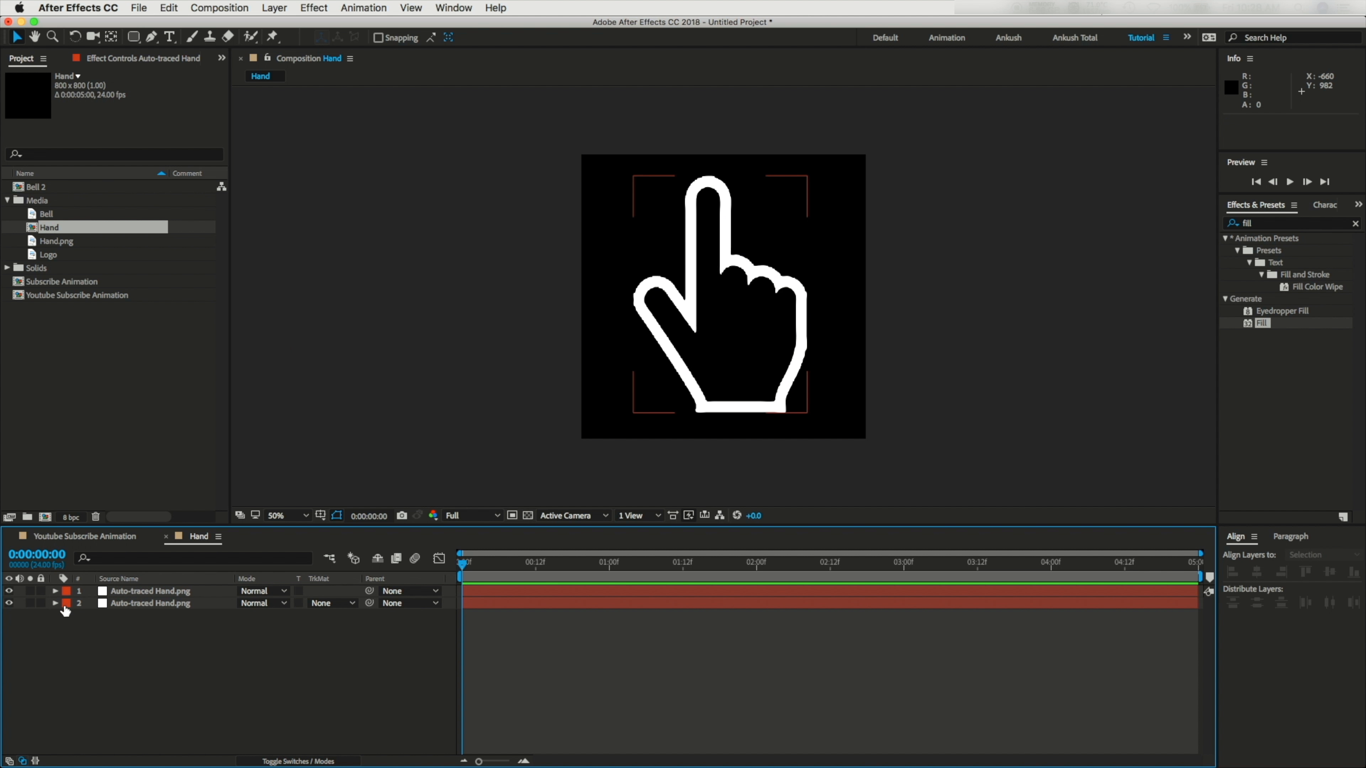
pyautogui.click(56, 604)
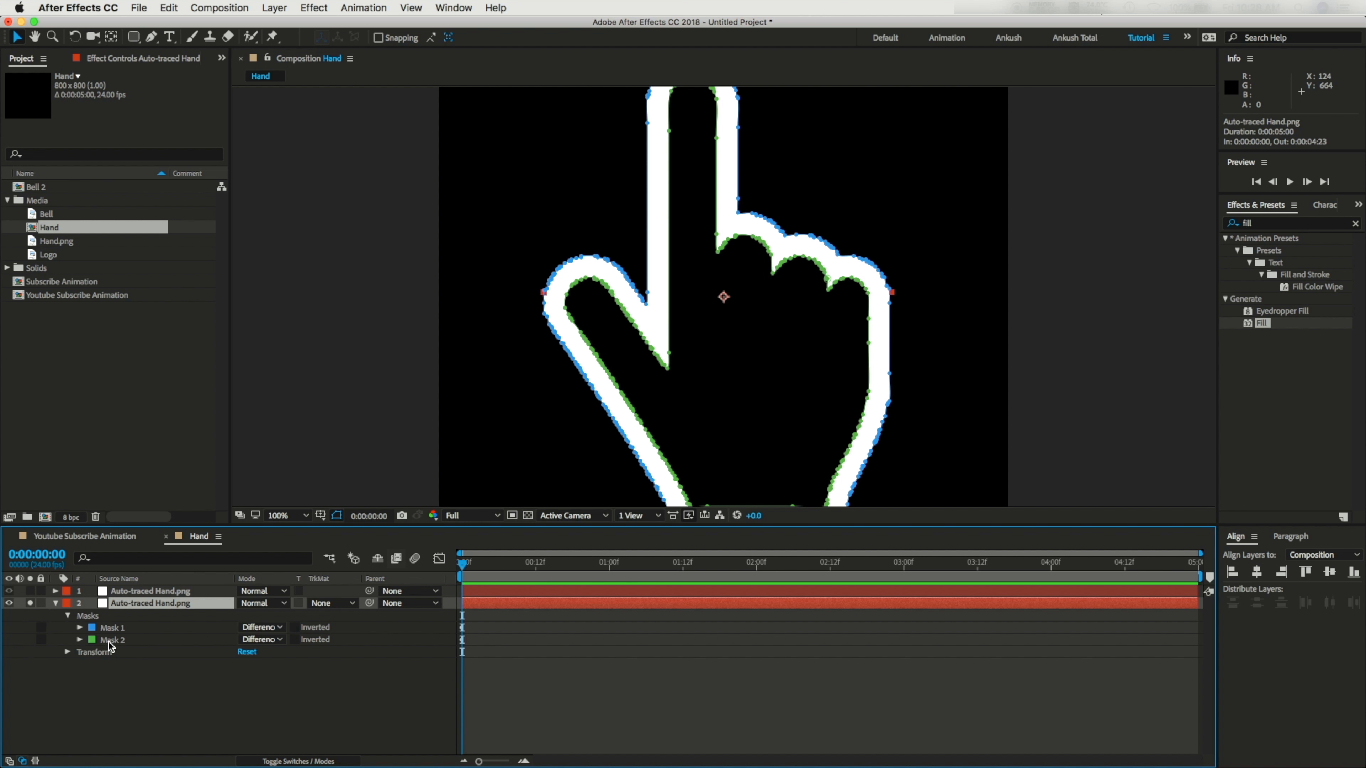
pyautogui.click(114, 629)
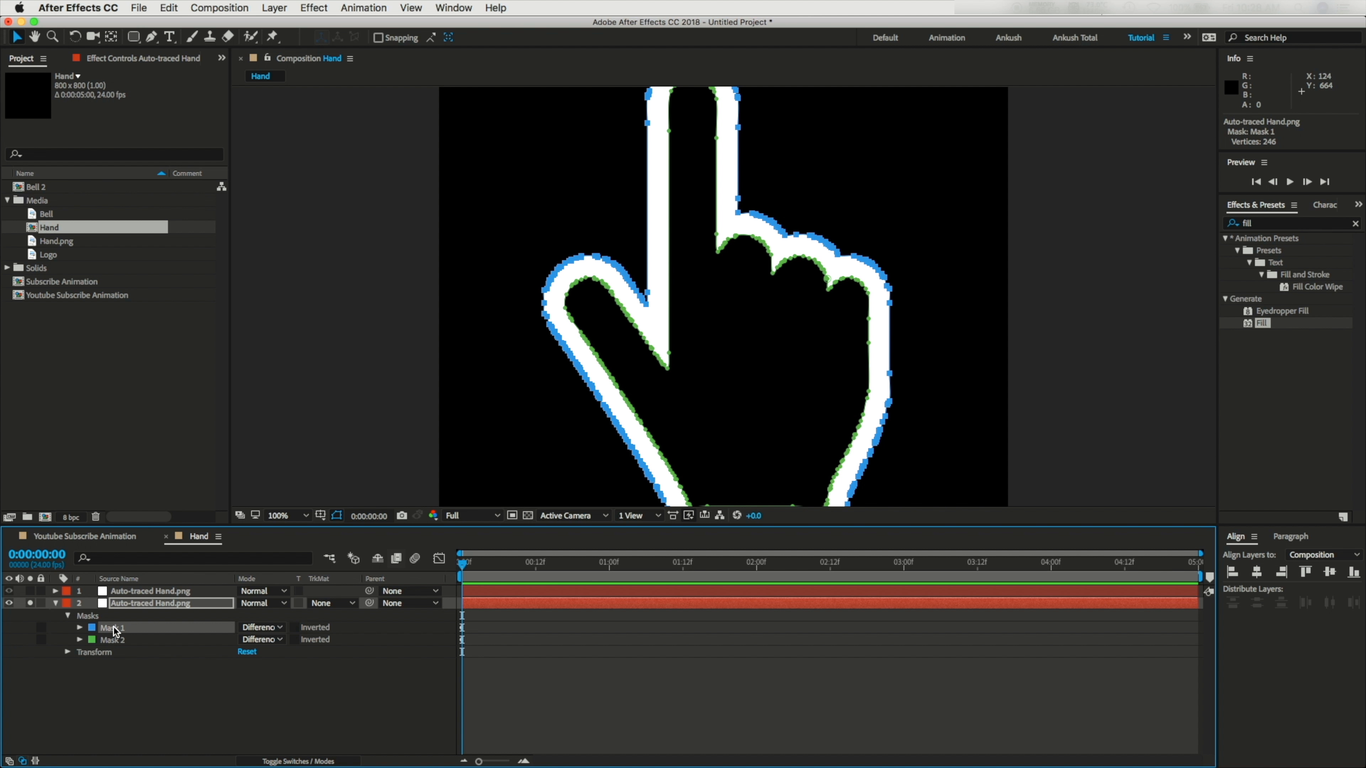
pyautogui.press('Delete')
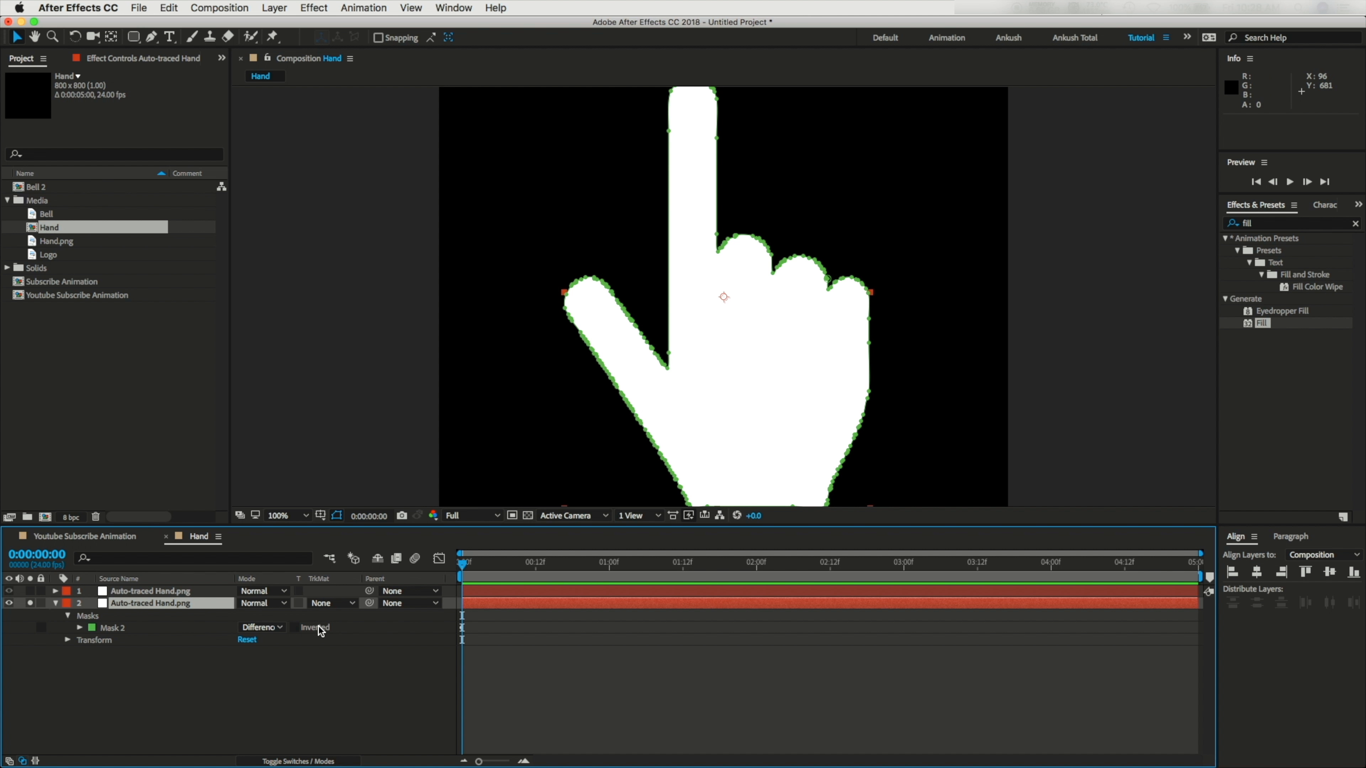
pyautogui.click(205, 687)
pyautogui.click(55, 604)
pyautogui.click(30, 603)
# Step: Apply the Fill effect to both auto-traced hand layers and set the lower layer's fill color to F1F1F1
pyautogui.moveTo(172, 618); pyautogui.dragTo(143, 572)
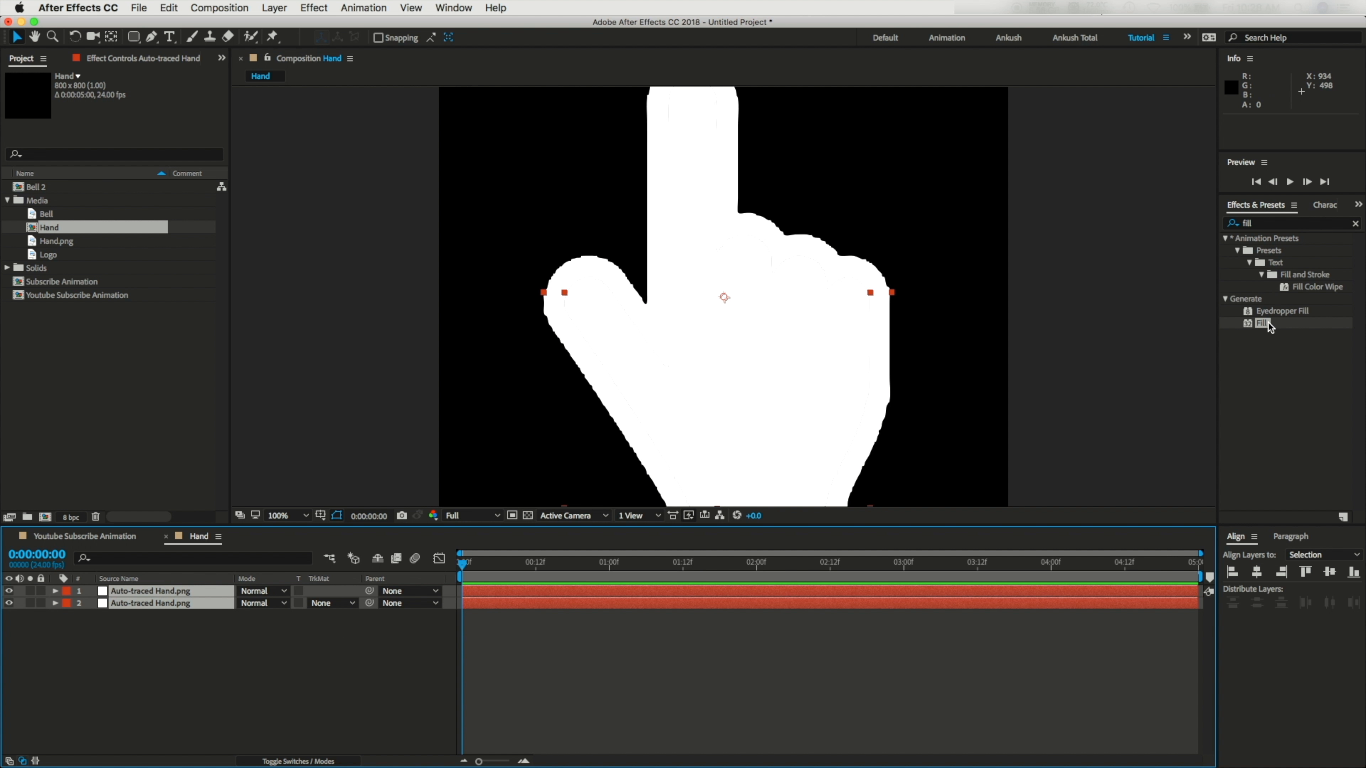
pyautogui.moveTo(1265, 325); pyautogui.dragTo(760, 337)
pyautogui.click(159, 604)
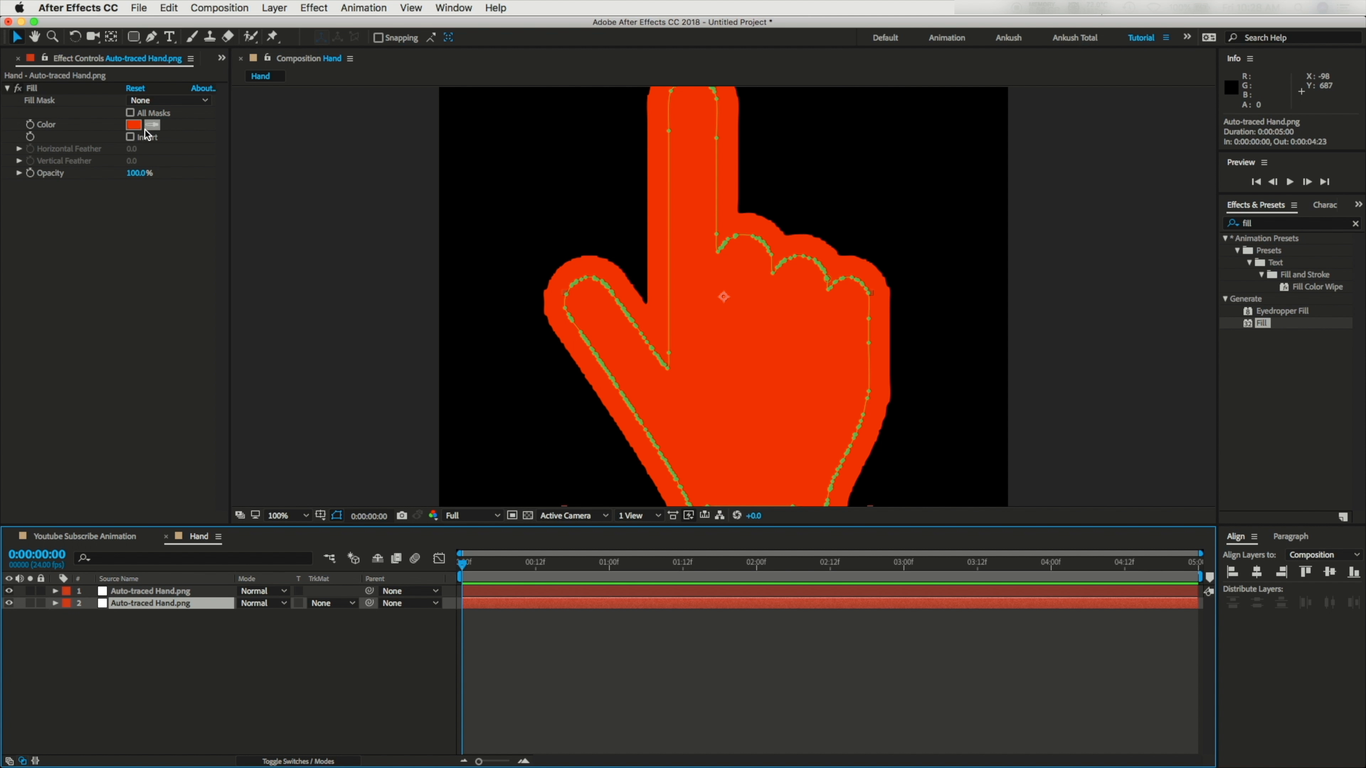
pyautogui.click(133, 124)
pyautogui.click(922, 520)
pyautogui.moveTo(921, 519); pyautogui.dragTo(910, 501)
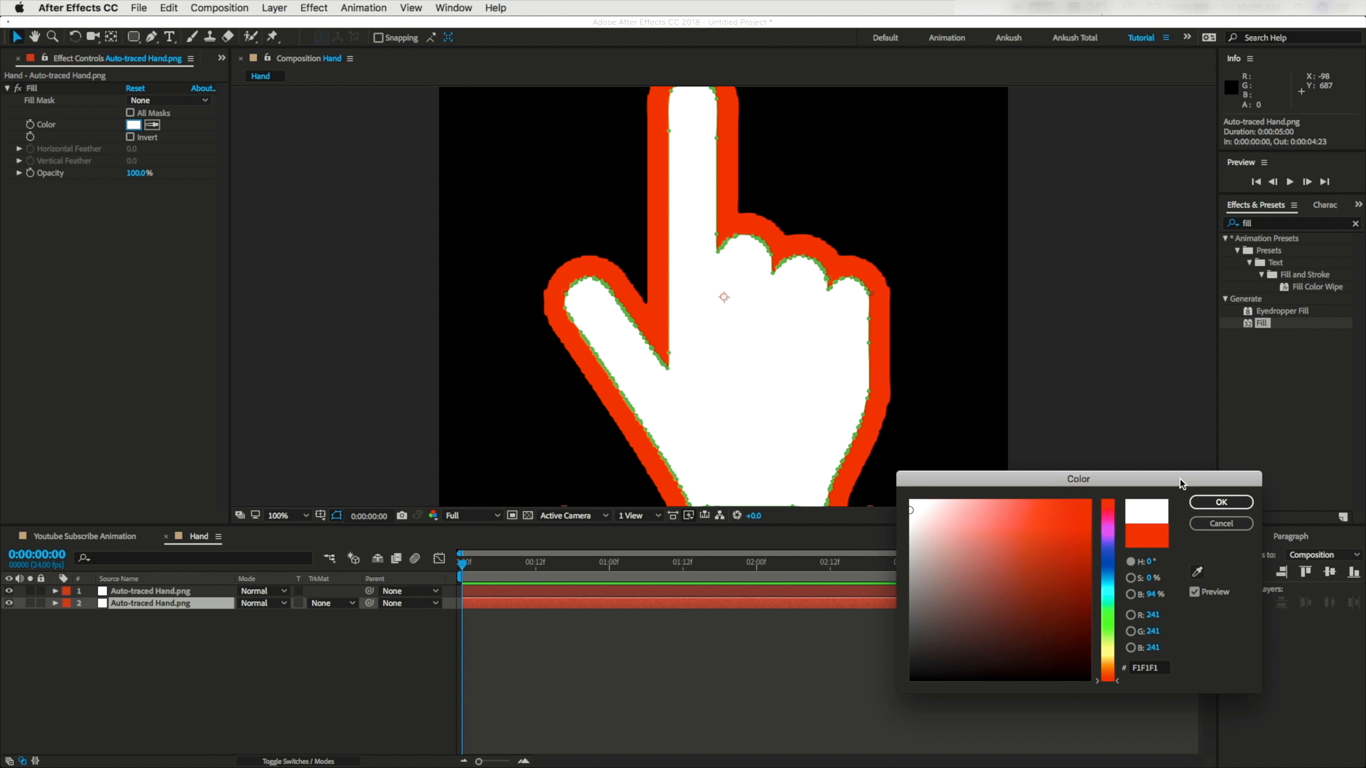
pyautogui.click(1221, 502)
# Step: Set the Fill color of the upper auto-traced hand layer to a very dark grey for the outline
pyautogui.click(123, 596)
pyautogui.click(133, 124)
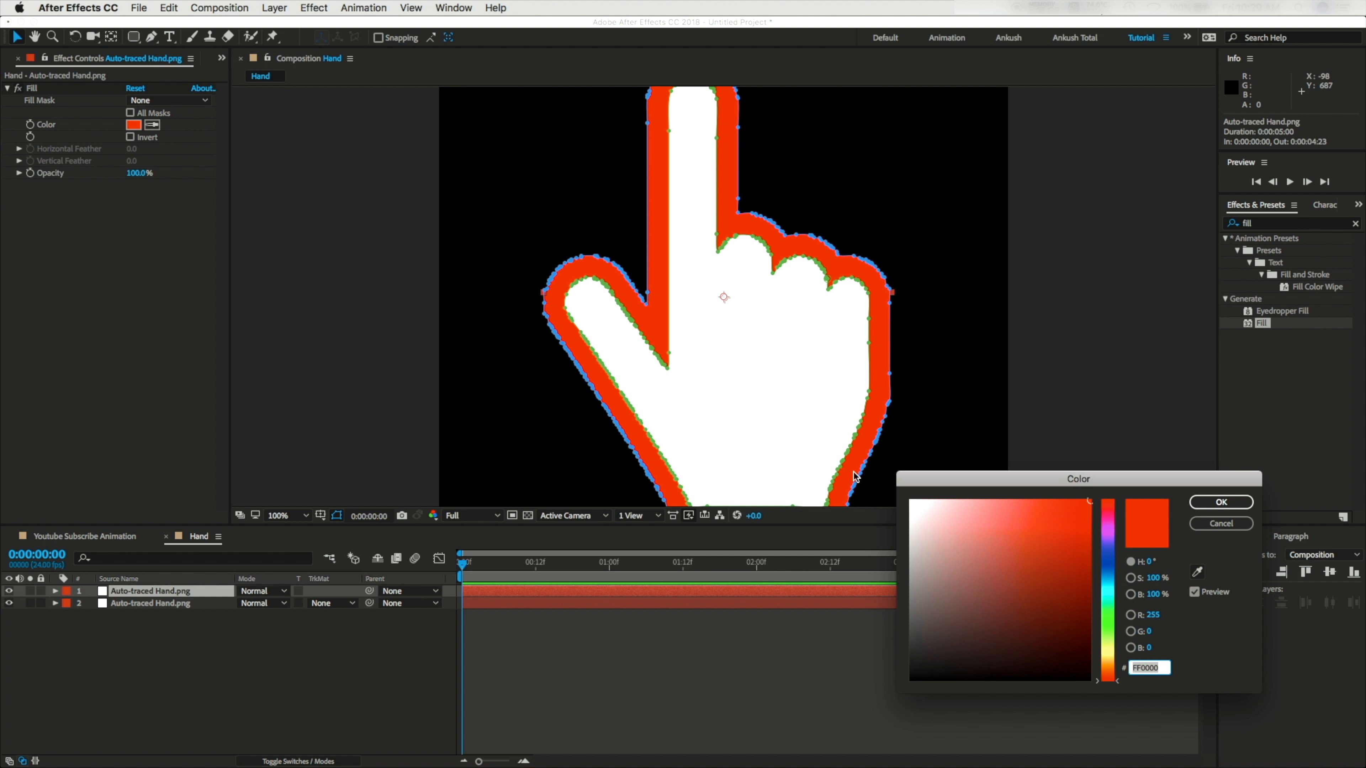
pyautogui.click(914, 652)
pyautogui.click(1221, 502)
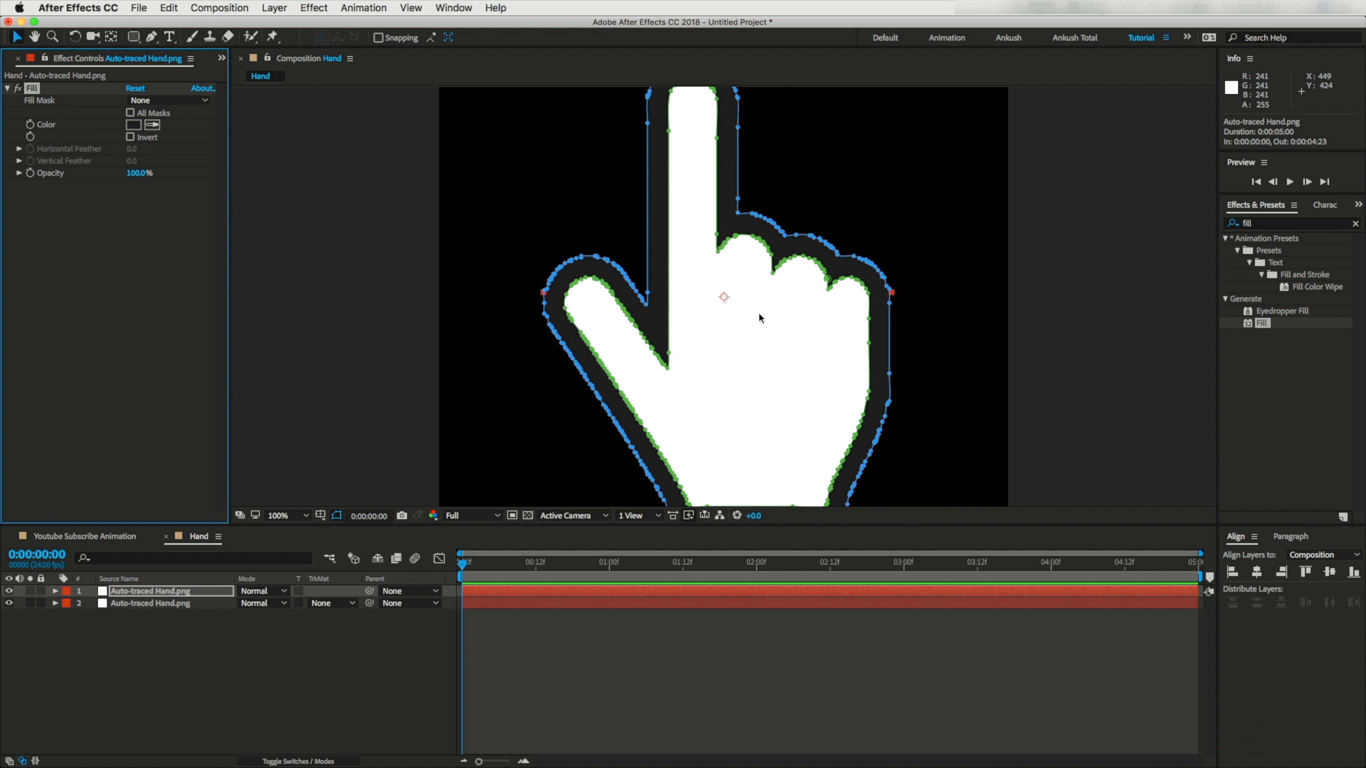
pyautogui.click(183, 656)
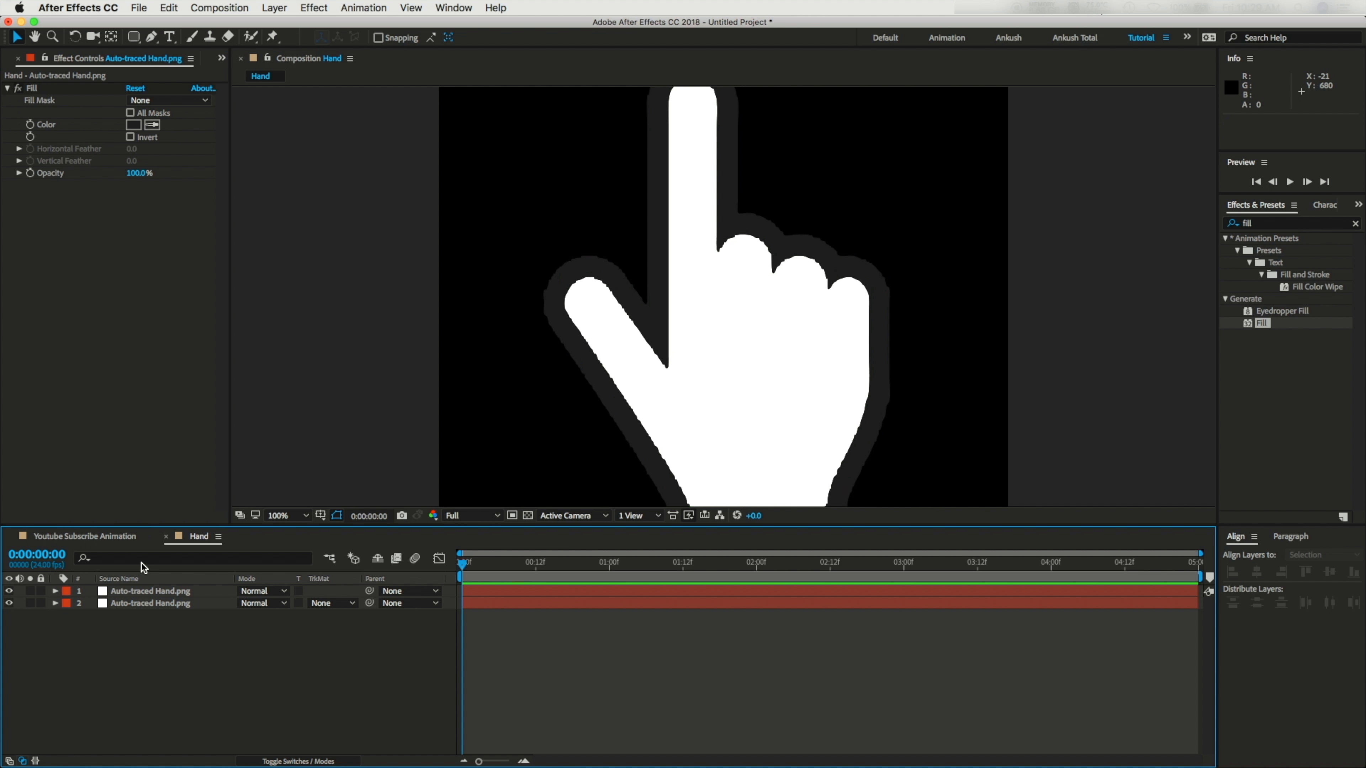
# Step: Add the Hand composition as the topmost layer of Youtube Subscribe Animation and place Bell 2 beneath Subscribe Animation
pyautogui.click(166, 536)
pyautogui.click(22, 58)
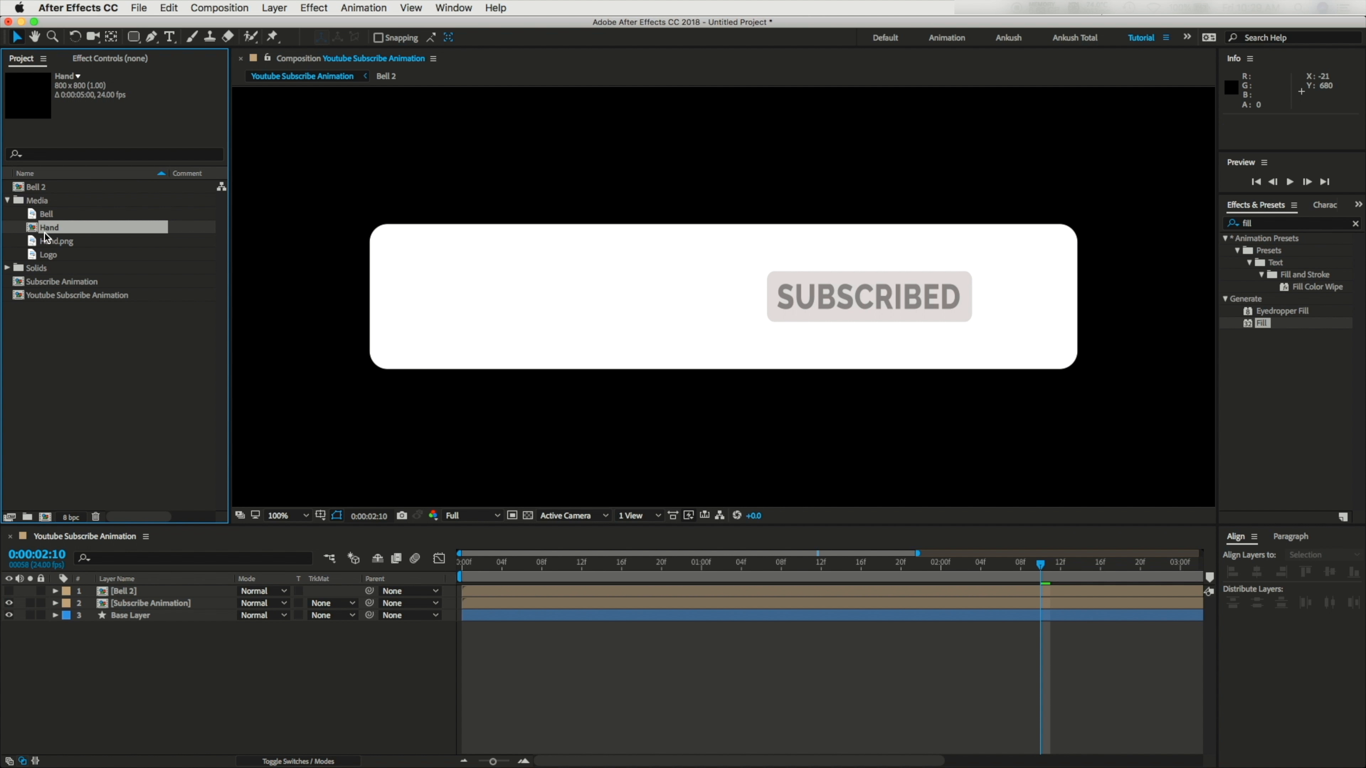
pyautogui.moveTo(47, 237); pyautogui.dragTo(135, 635)
pyautogui.click(142, 679)
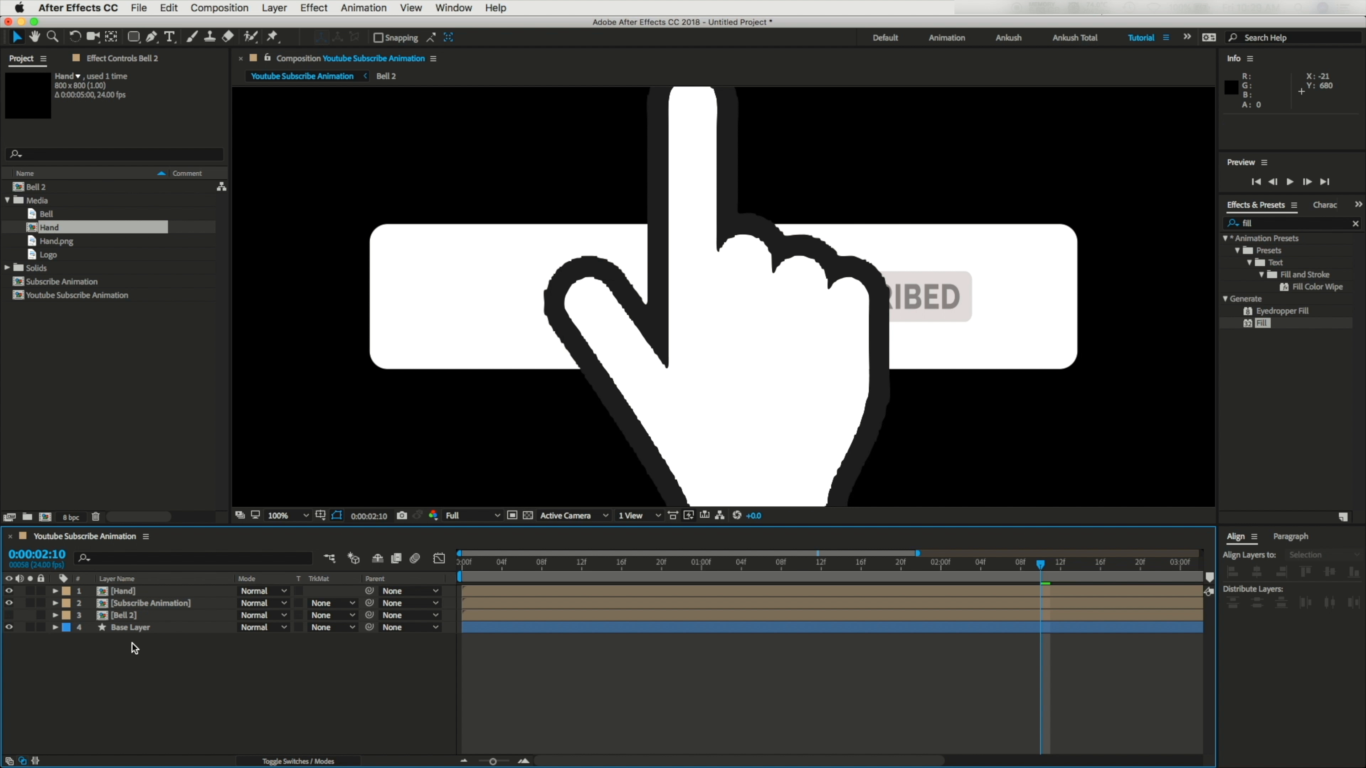
# Step: Create a new 400 x 400 px composition named Logo Holder
pyautogui.click(45, 517)
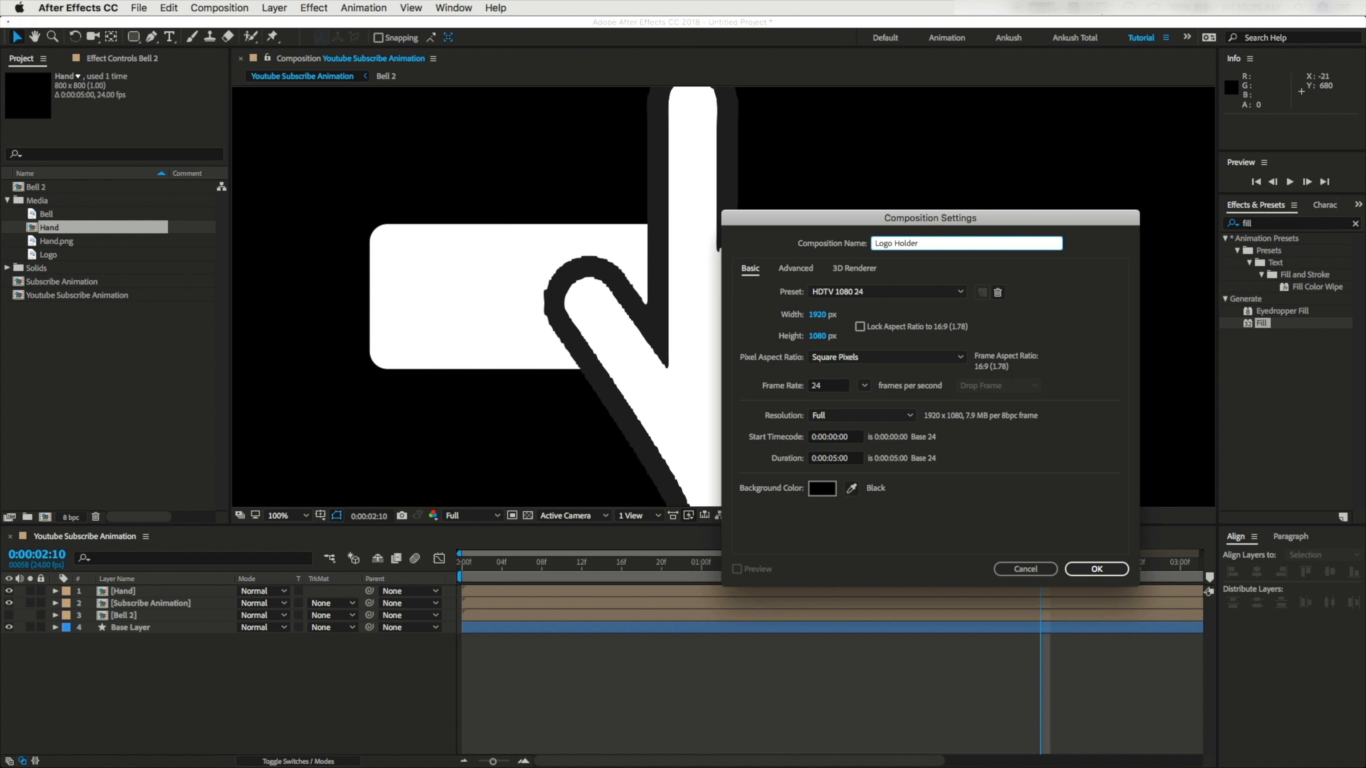
pyautogui.click(819, 314)
pyautogui.write('400')
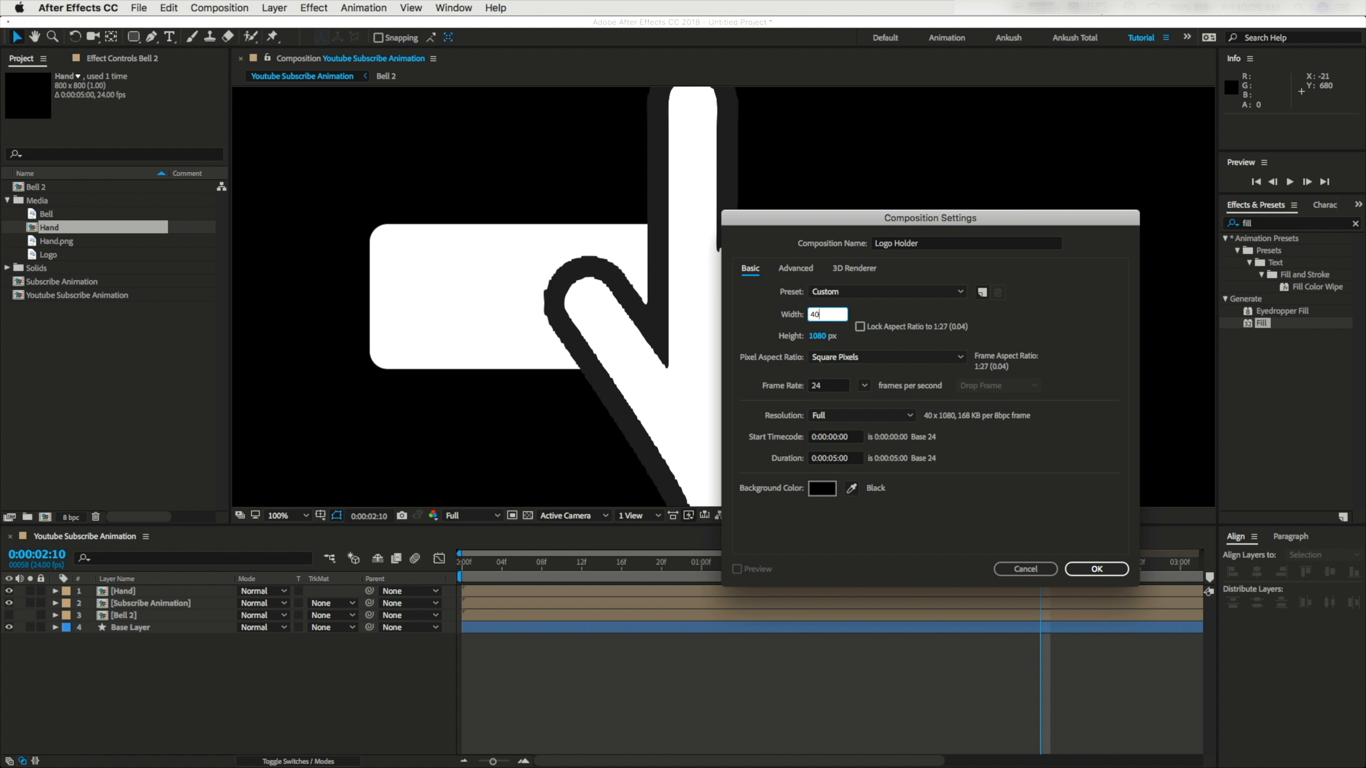
pyautogui.press('Tab')
pyautogui.write('400')
pyautogui.click(1096, 569)
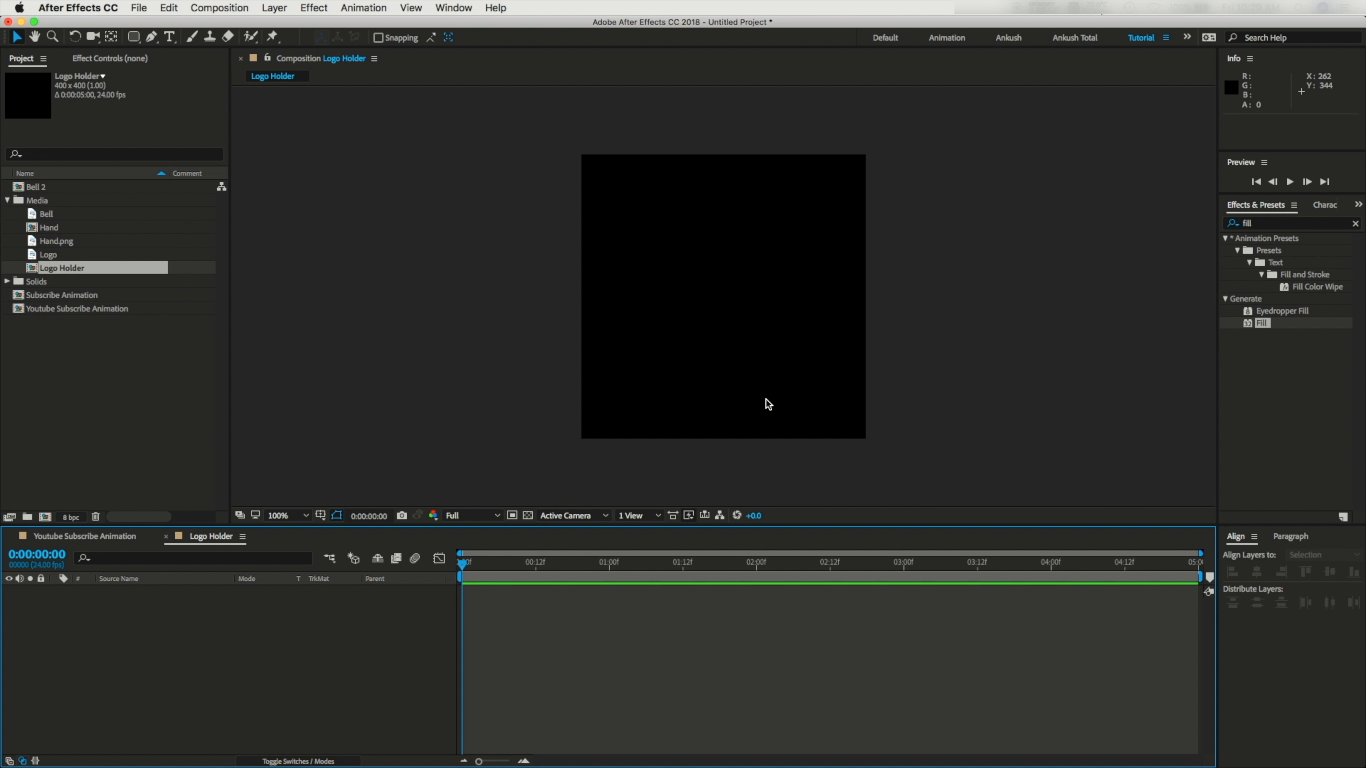
# Step: Move the Logo Holder and Hand compositions out of the Media folder and add the Logo file to the Logo Holder composition
pyautogui.click(84, 537)
pyautogui.click(211, 536)
pyautogui.moveTo(53, 268); pyautogui.dragTo(50, 352)
pyautogui.moveTo(47, 241); pyautogui.dragTo(50, 345)
pyautogui.moveTo(49, 268); pyautogui.dragTo(158, 667)
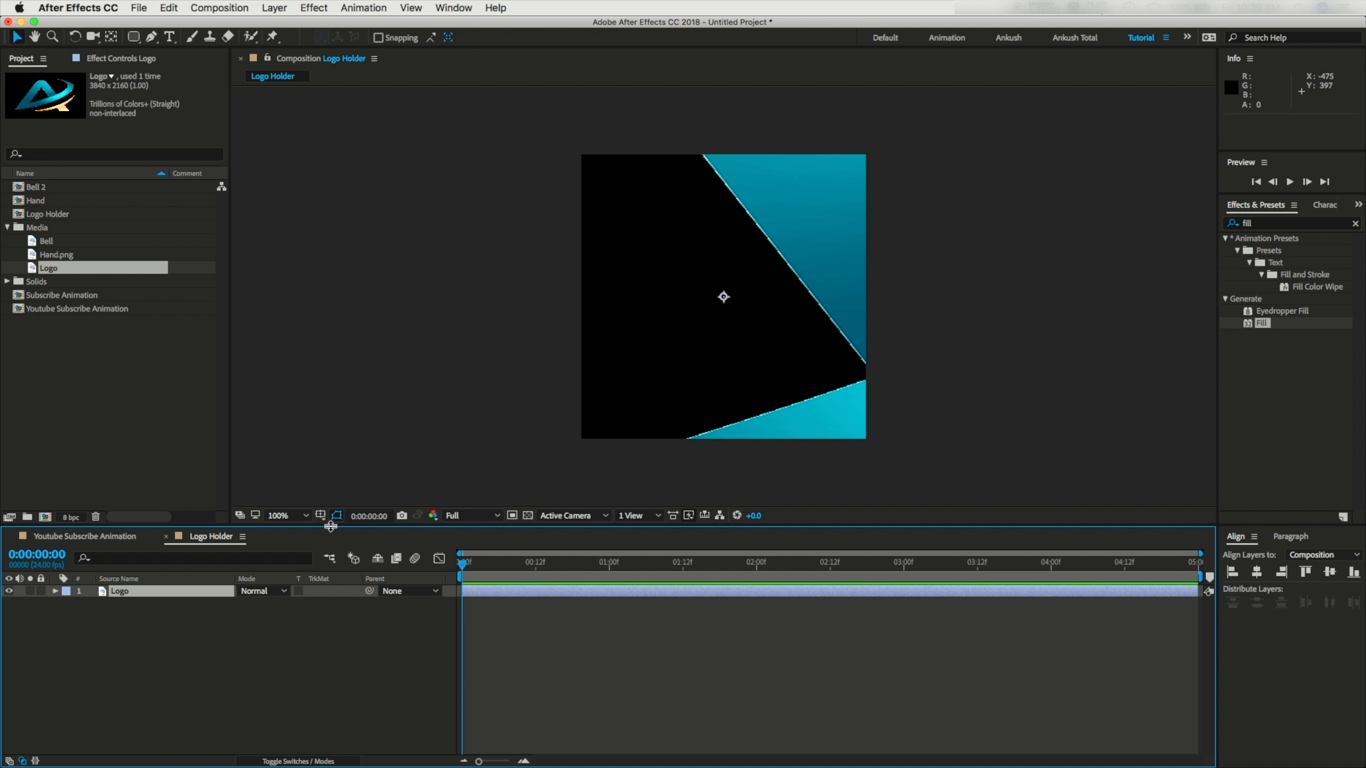
# Step: Show the Title/Action Safe guides and scale the Logo layer to 12.0, 23.0% with the proportions unlinked
pyautogui.click(321, 516)
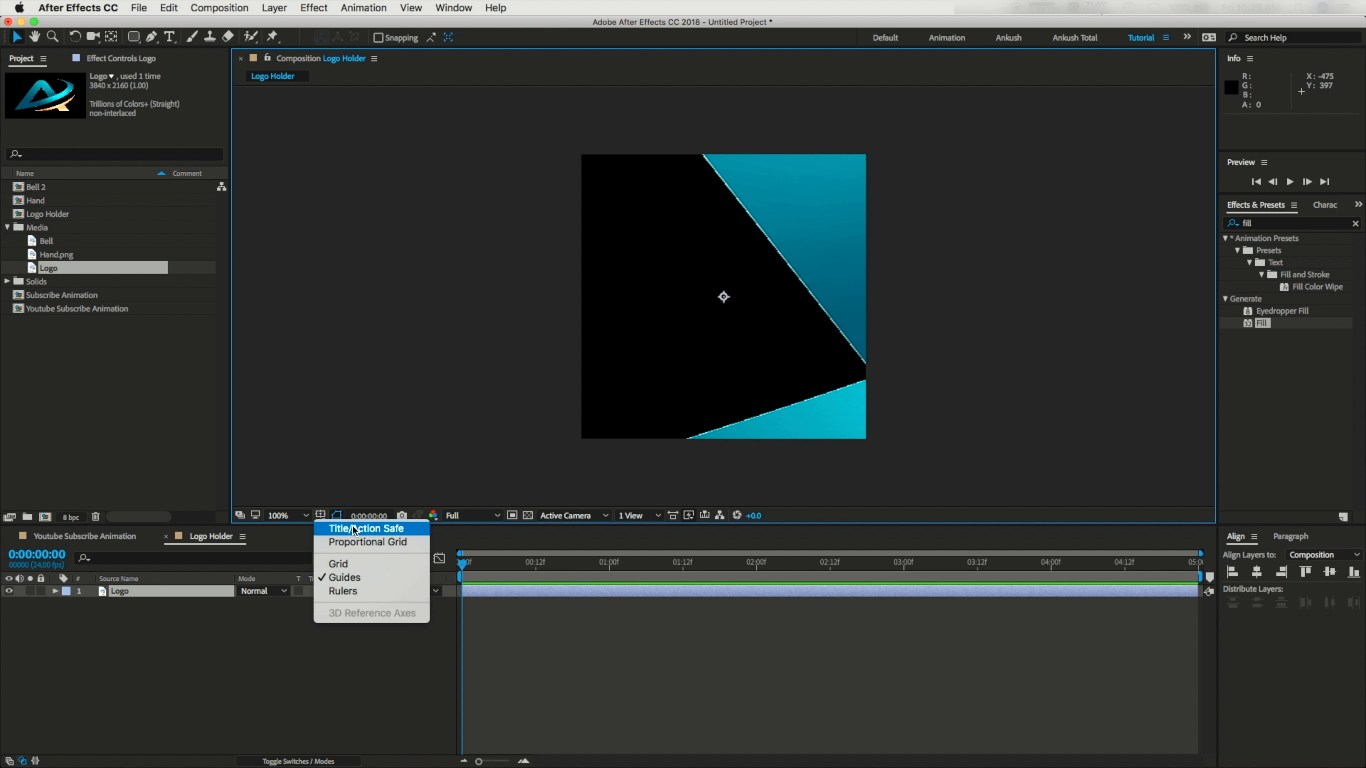
pyautogui.click(351, 529)
pyautogui.press('s')
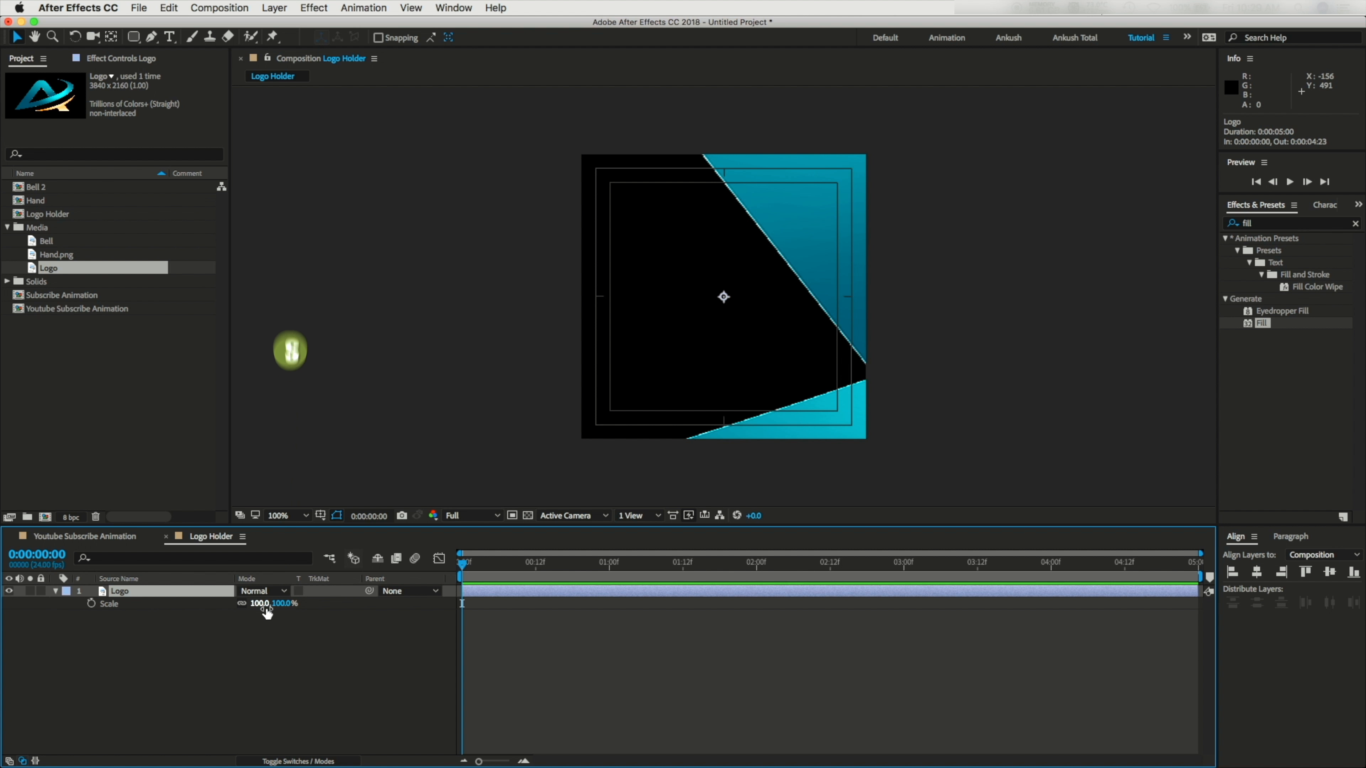
pyautogui.click(262, 604)
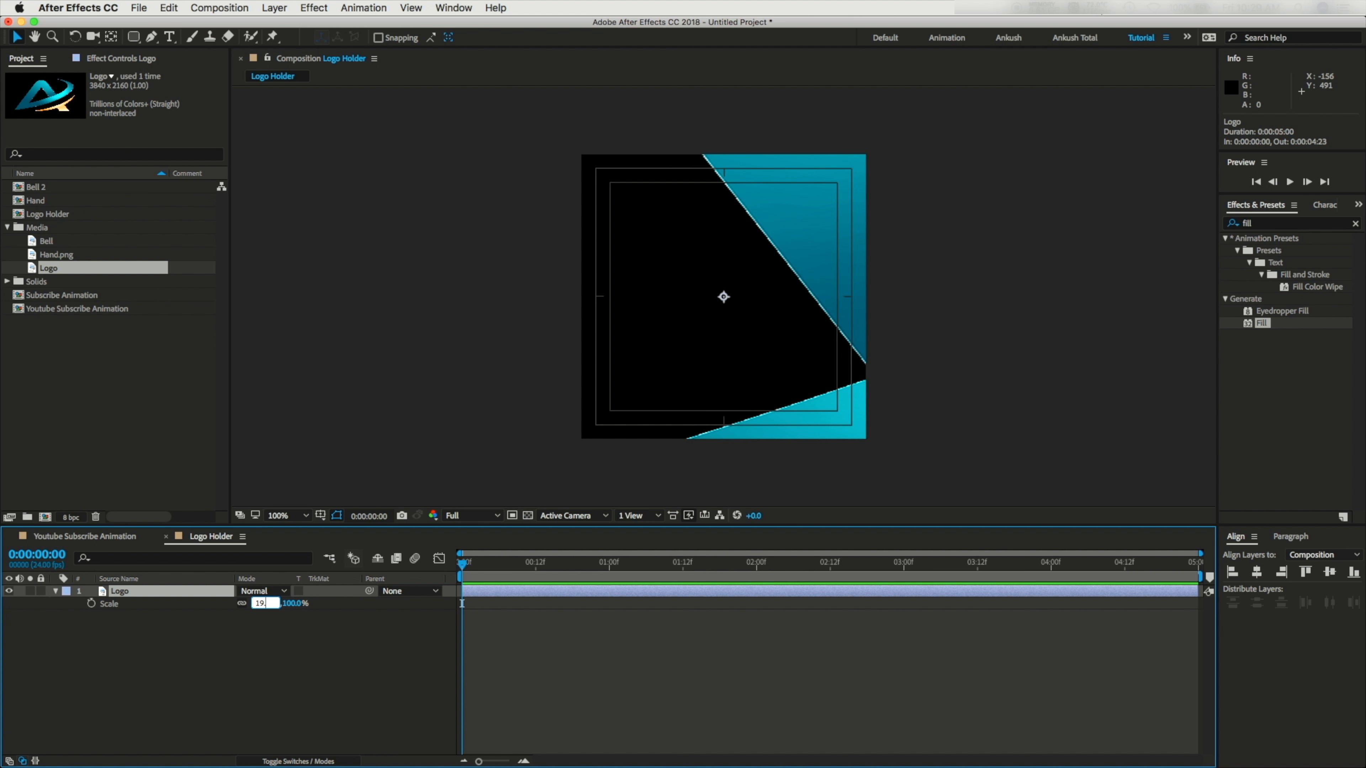
pyautogui.press('Return')
pyautogui.moveTo(276, 604); pyautogui.dragTo(271, 605)
pyautogui.click(274, 643)
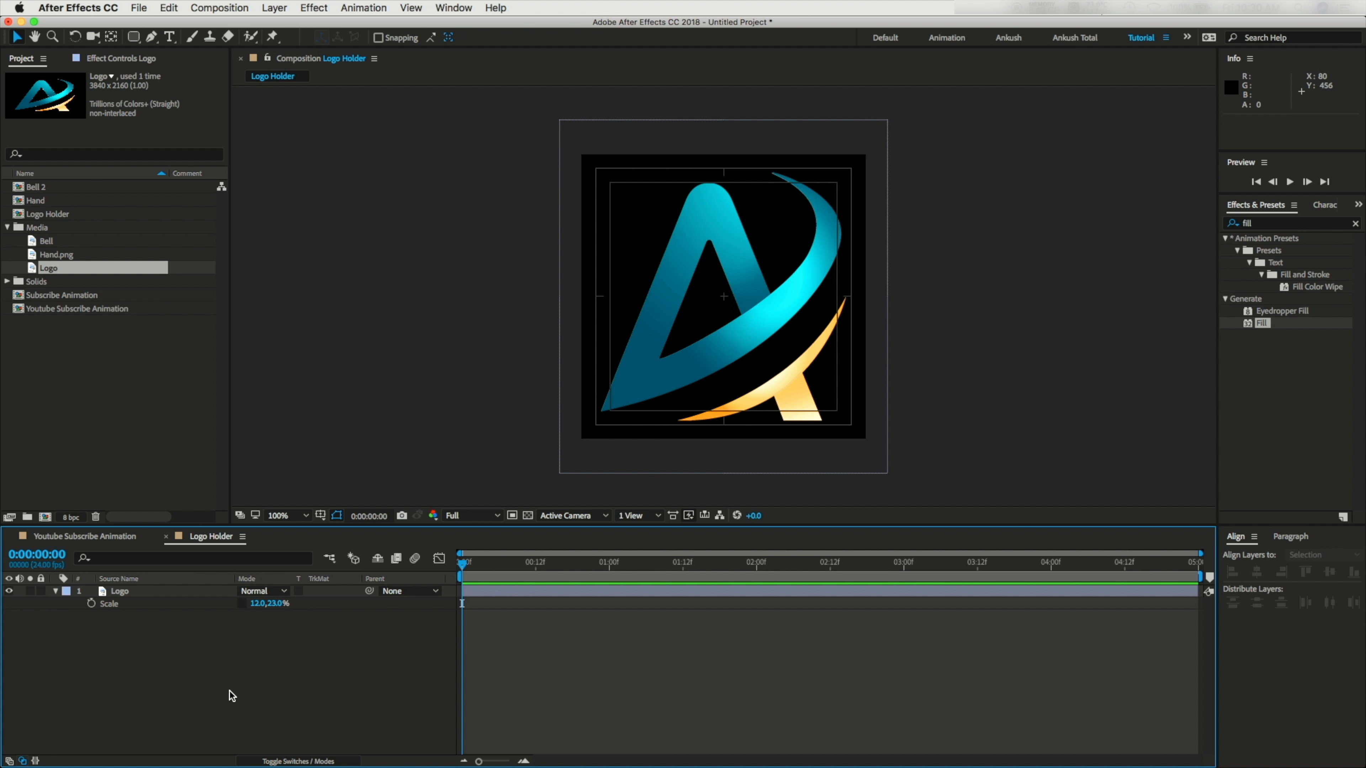
# Step: Return to Youtube Subscribe Animation and create a new 800 x 200 px composition named Channel Details
pyautogui.click(167, 537)
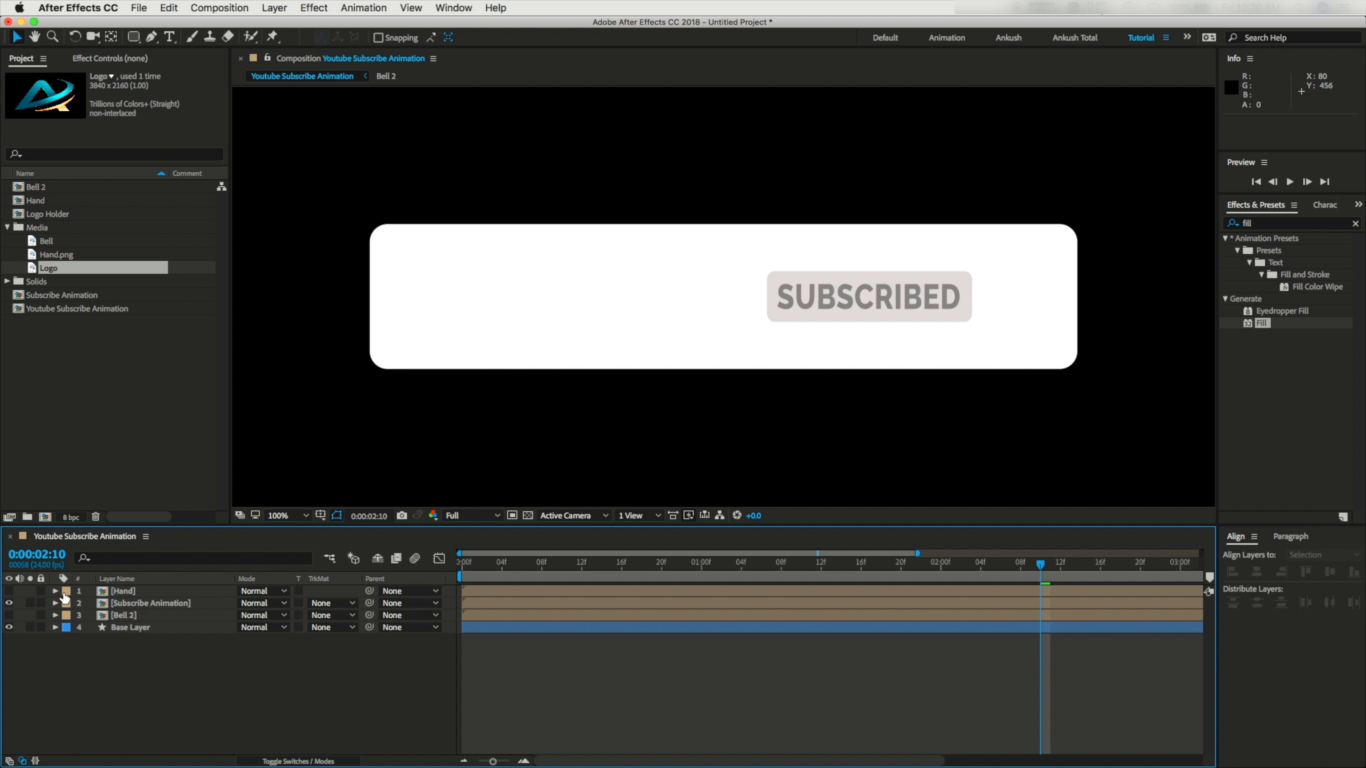
pyautogui.click(45, 517)
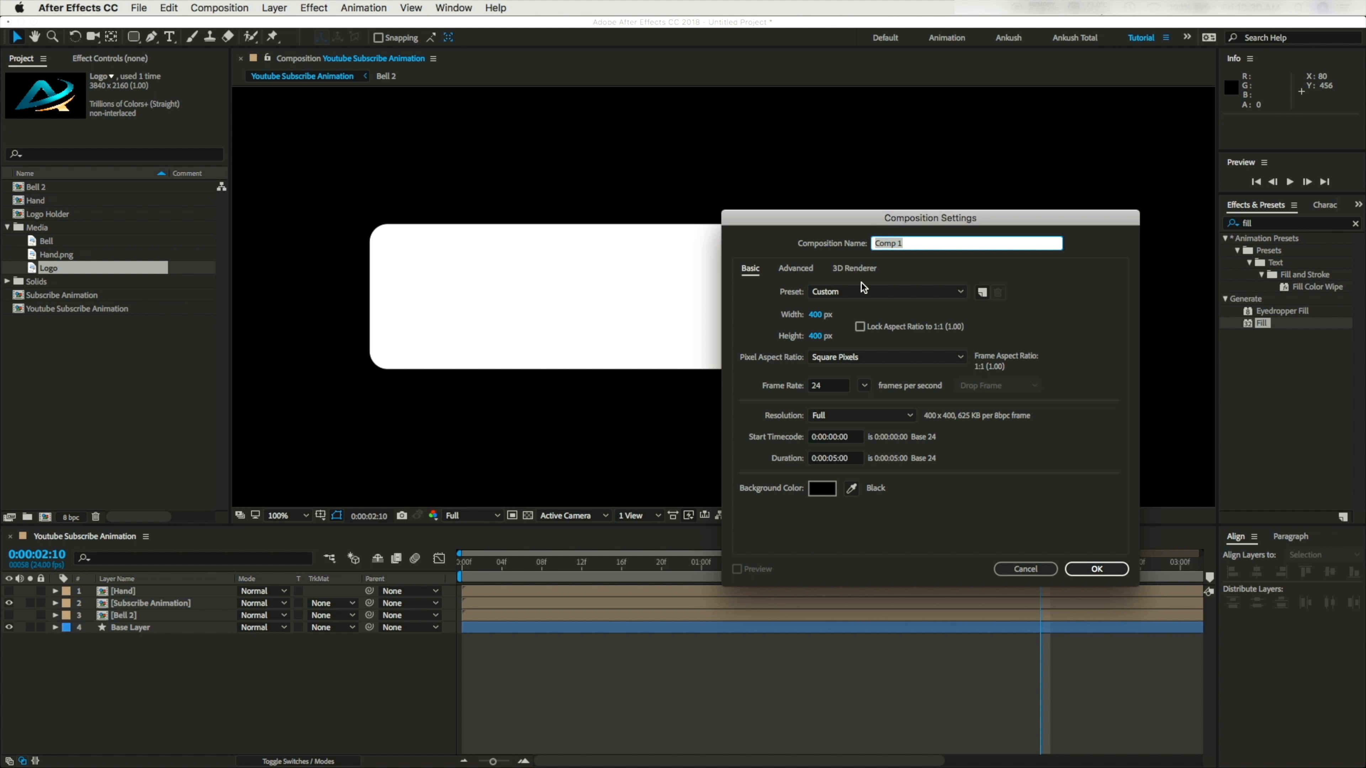
pyautogui.click(816, 316)
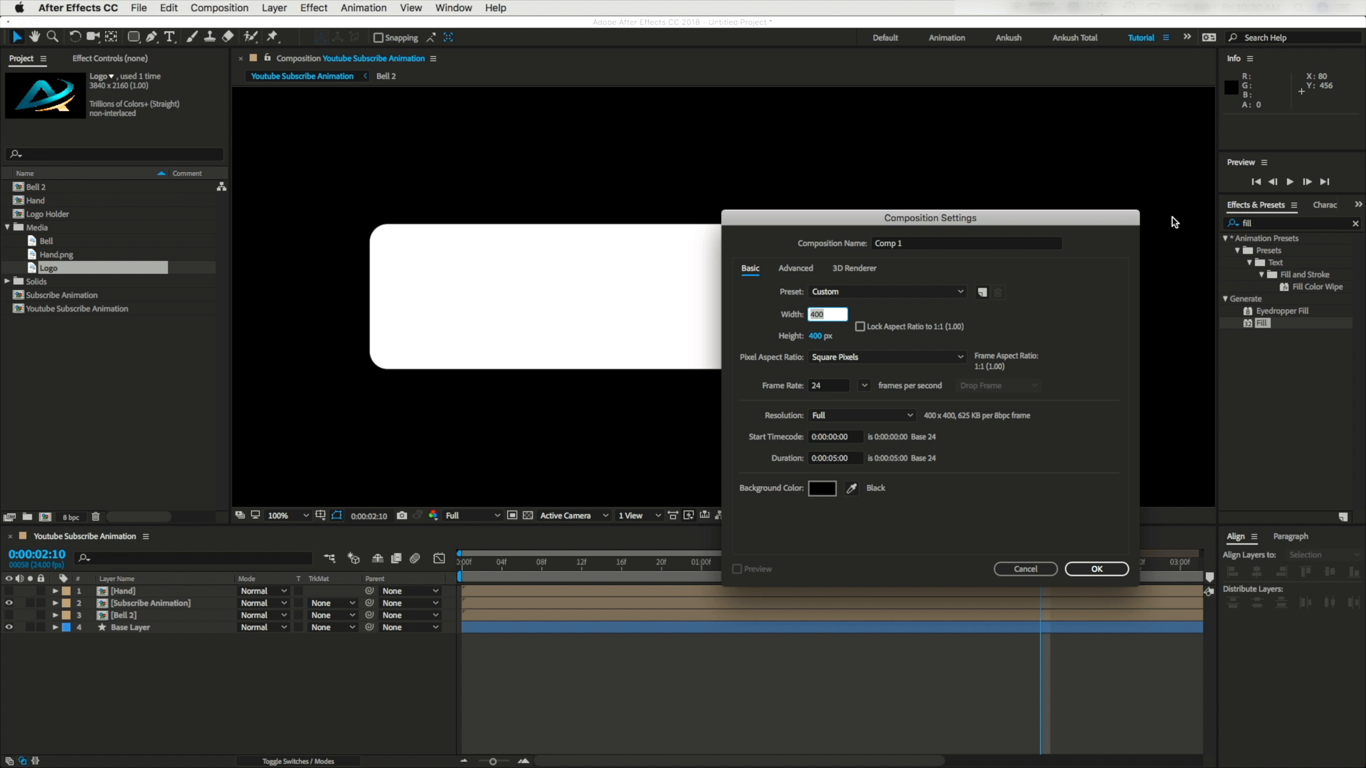
pyautogui.write('800')
pyautogui.press('Tab')
pyautogui.write('200')
pyautogui.click(908, 245)
pyautogui.press('super+a')
pyautogui.write('C')
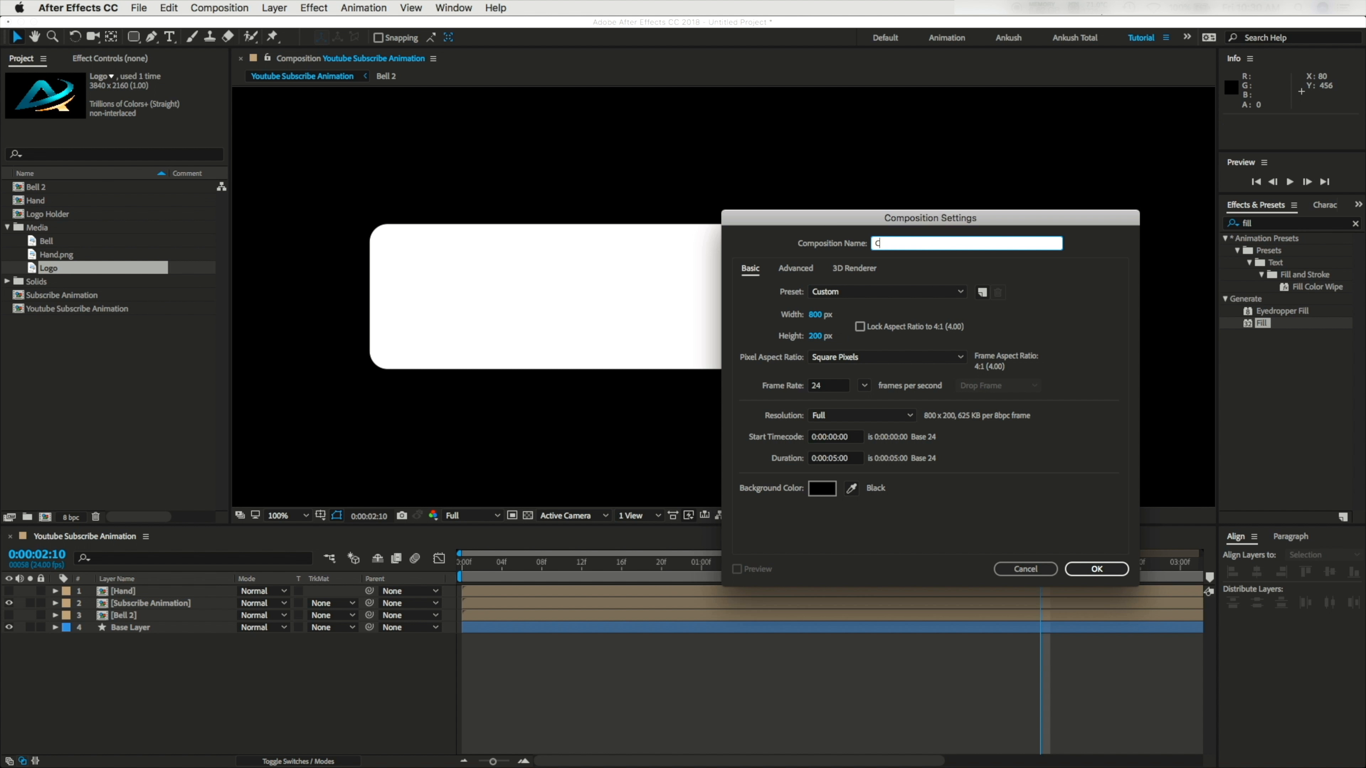
pyautogui.click(1097, 569)
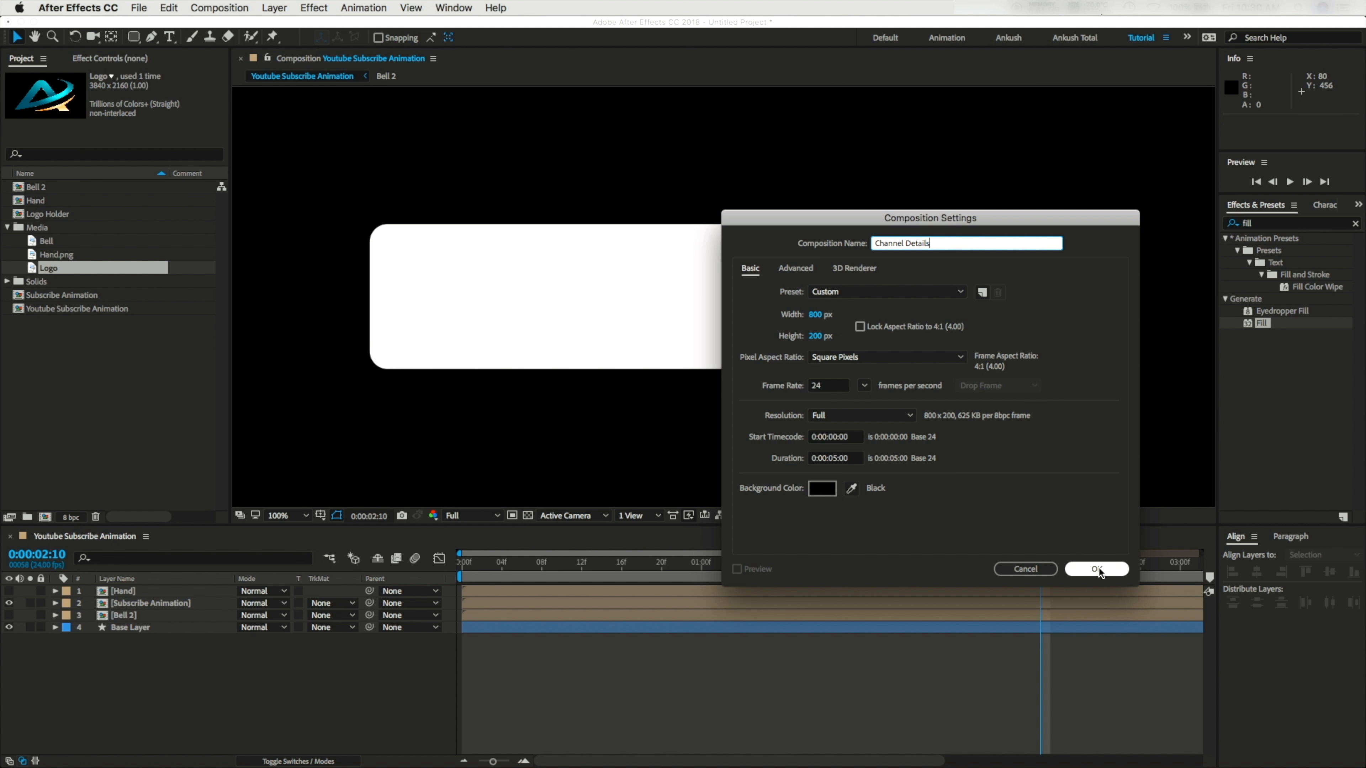
# Step: Create a new text layer in the Channel Details composition and rename the layer Channel Name
pyautogui.rightClick(94, 602)
pyautogui.moveTo(125, 609)
pyautogui.click(326, 634)
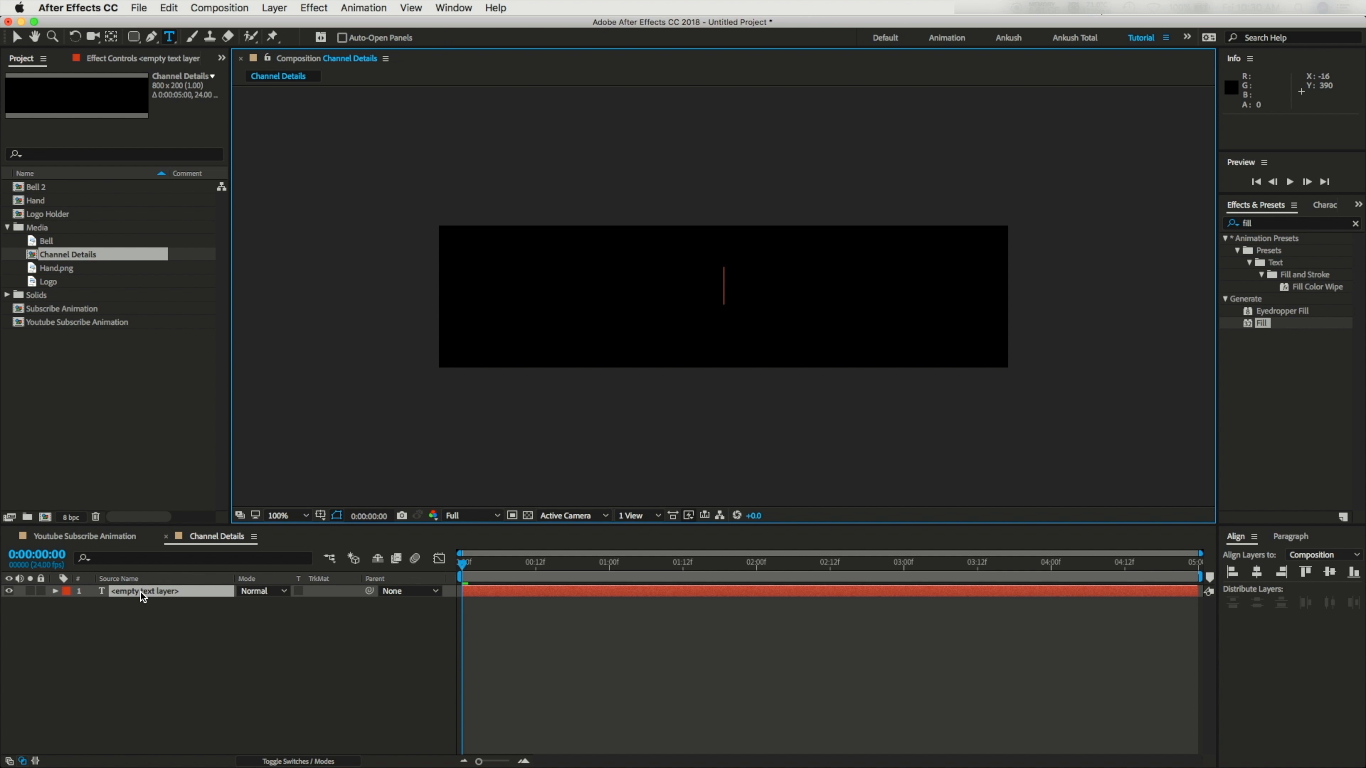
pyautogui.rightClick(229, 591)
pyautogui.click(269, 749)
pyautogui.write('Channel Name')
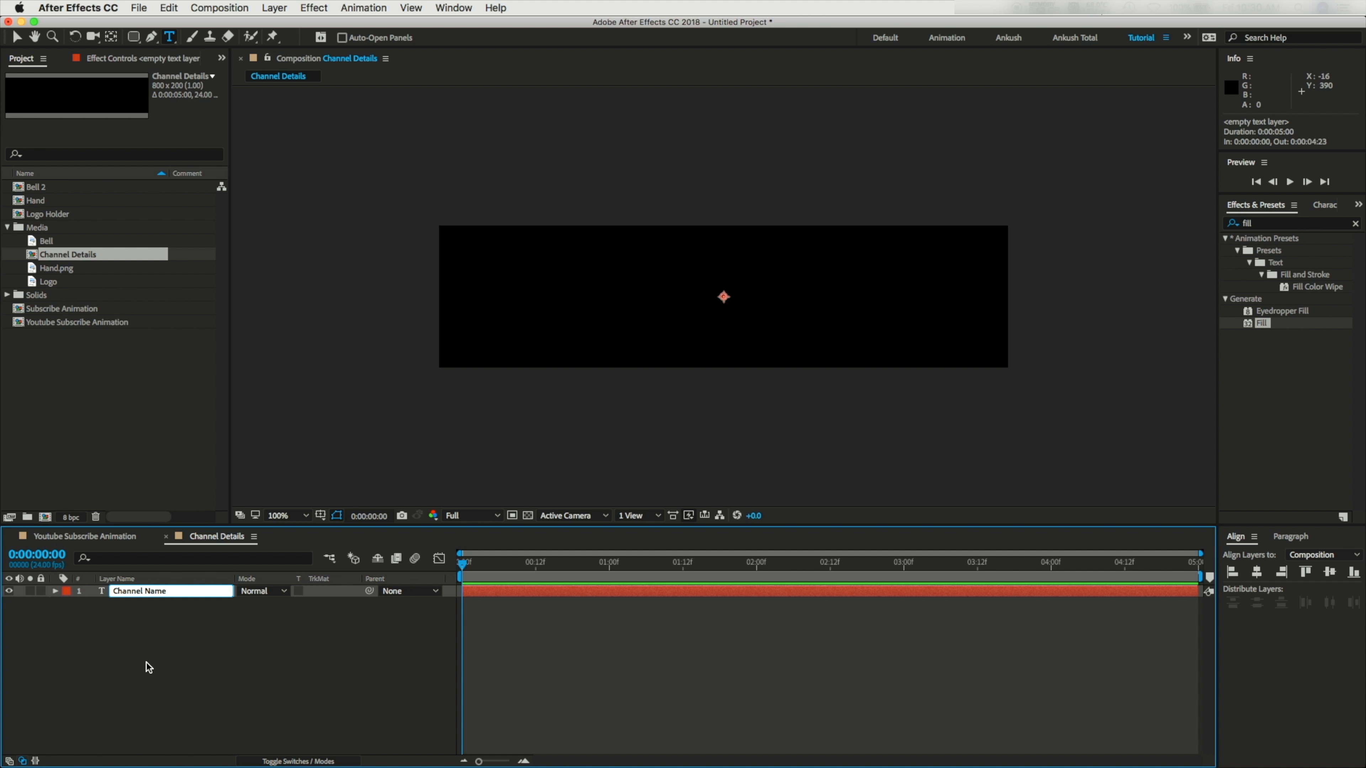
pyautogui.press('Return')
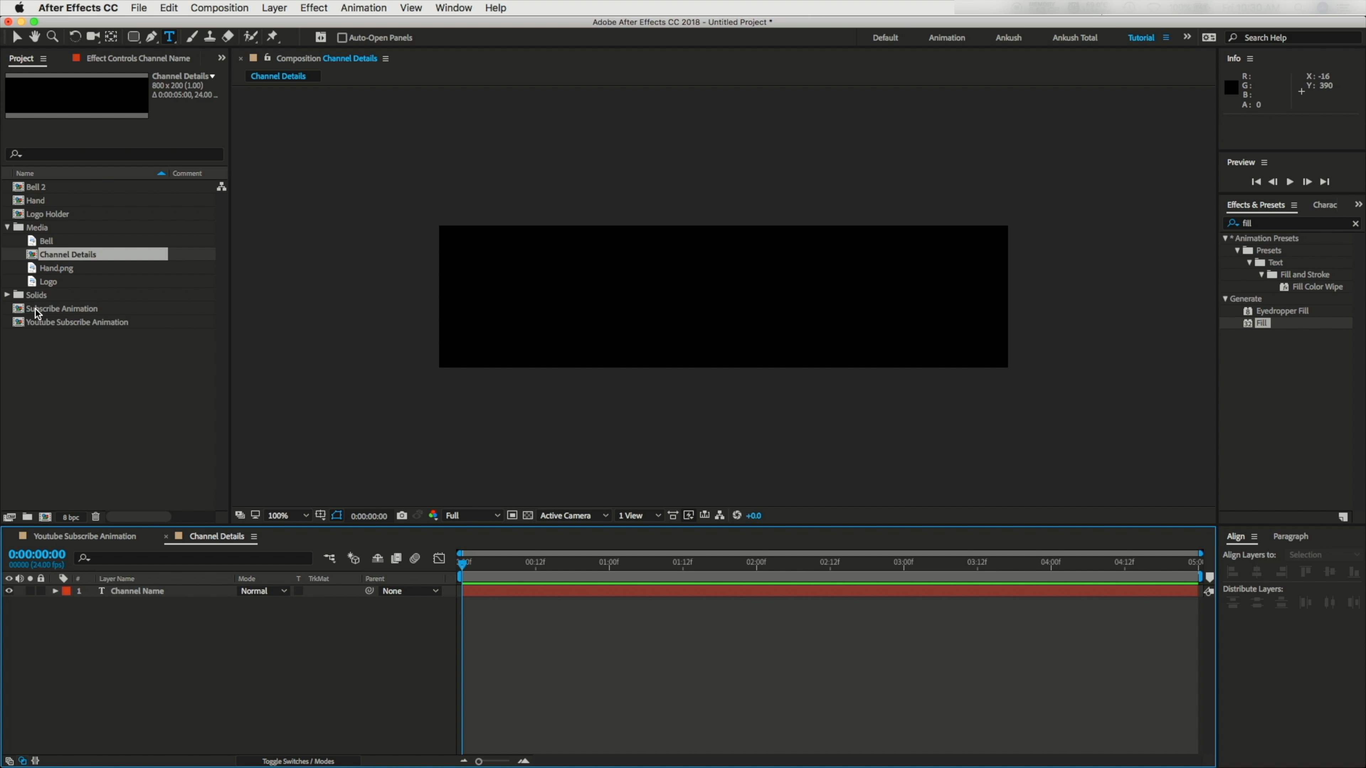
# Step: Rename the Channel Details composition as Channel Name and keep it outside the Media folder
pyautogui.rightClick(68, 254)
pyautogui.click(102, 455)
pyautogui.click(95, 254)
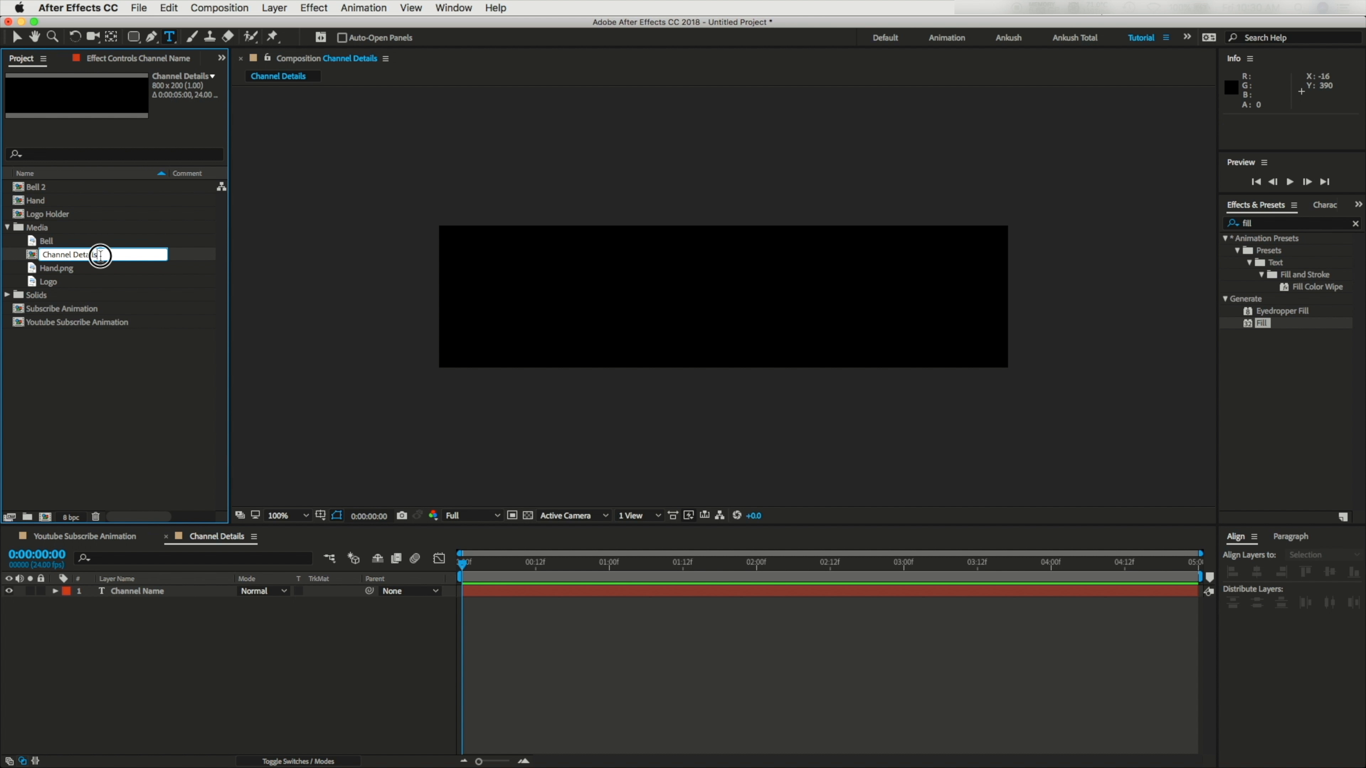
pyautogui.press('BackSpace')
pyautogui.write('Name')
pyautogui.press('Return')
# Step: Show the Title/Action Safe guides and enter the channel's name in capitals on the Channel Name text layer
pyautogui.click(139, 591)
pyautogui.click(320, 516)
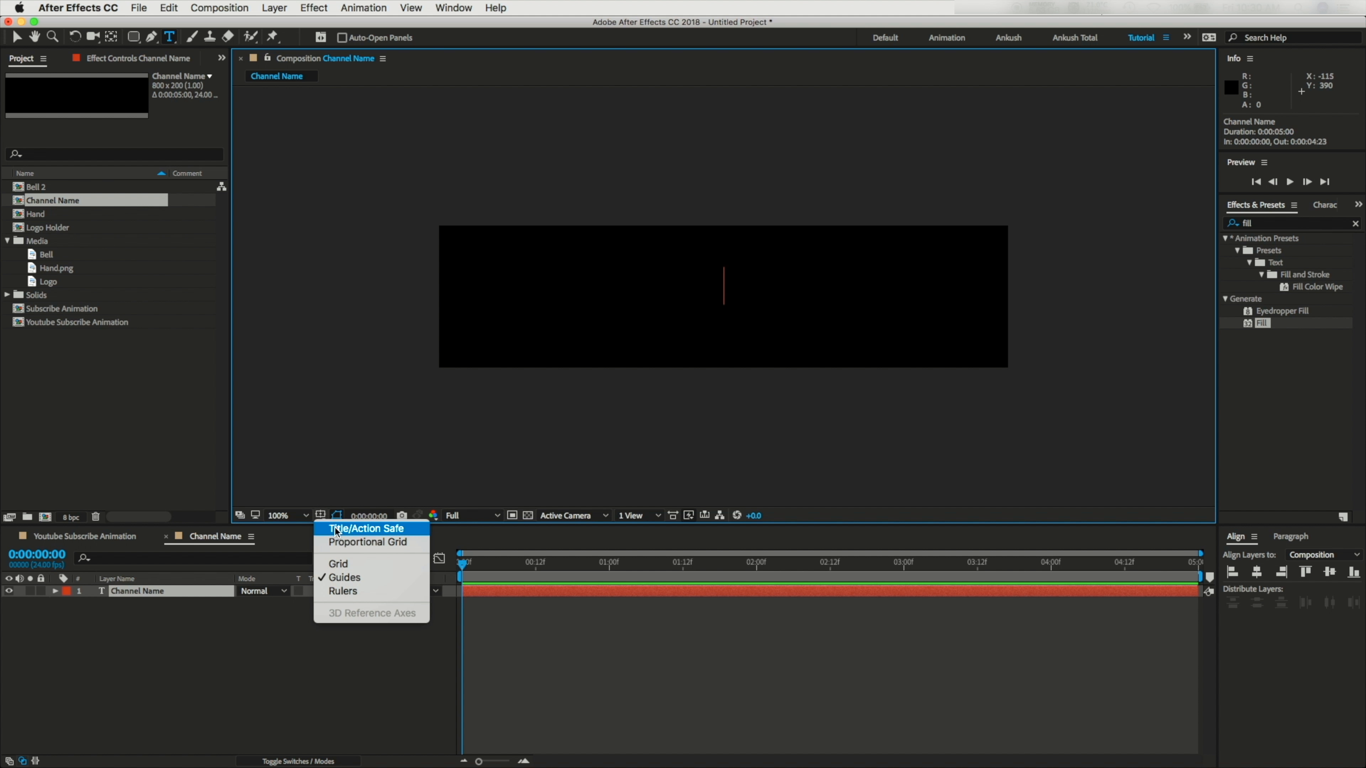
pyautogui.click(339, 530)
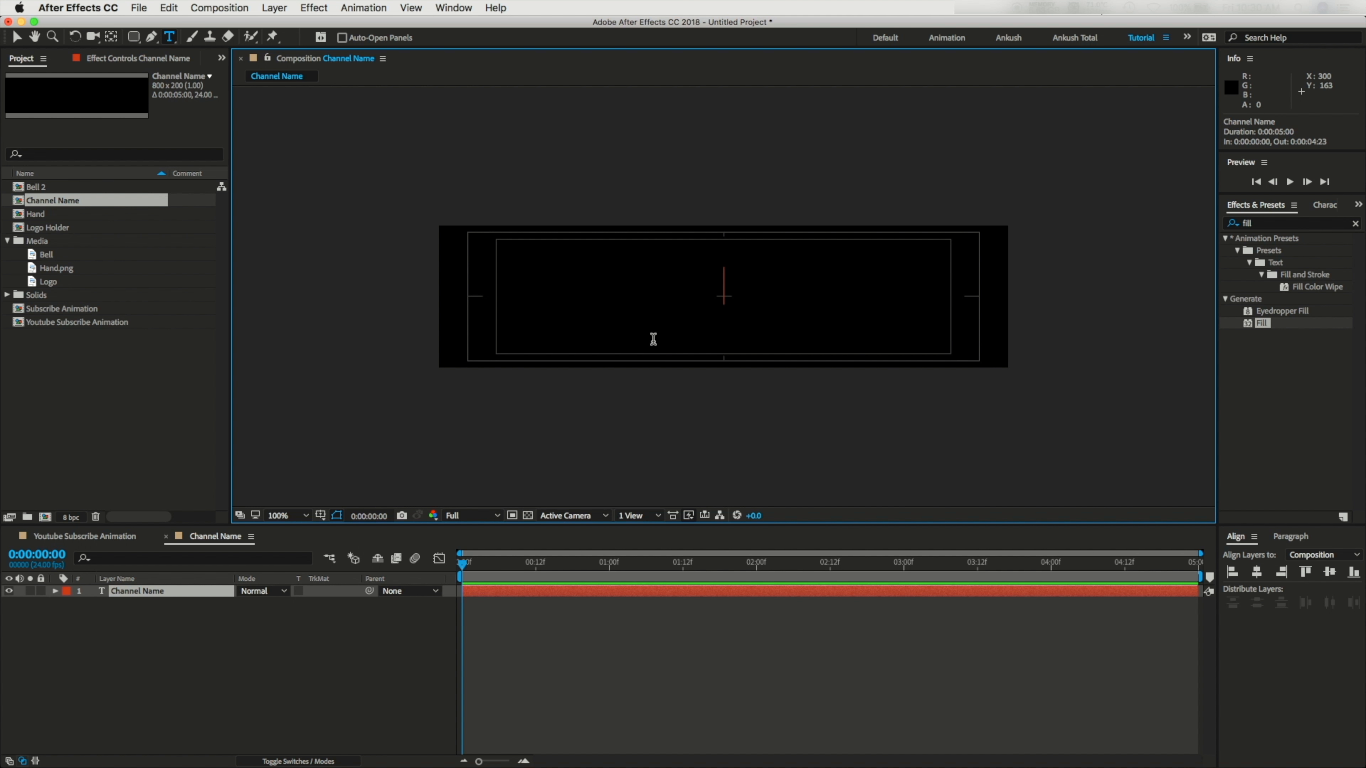
pyautogui.write('ANKUSH OEUV')
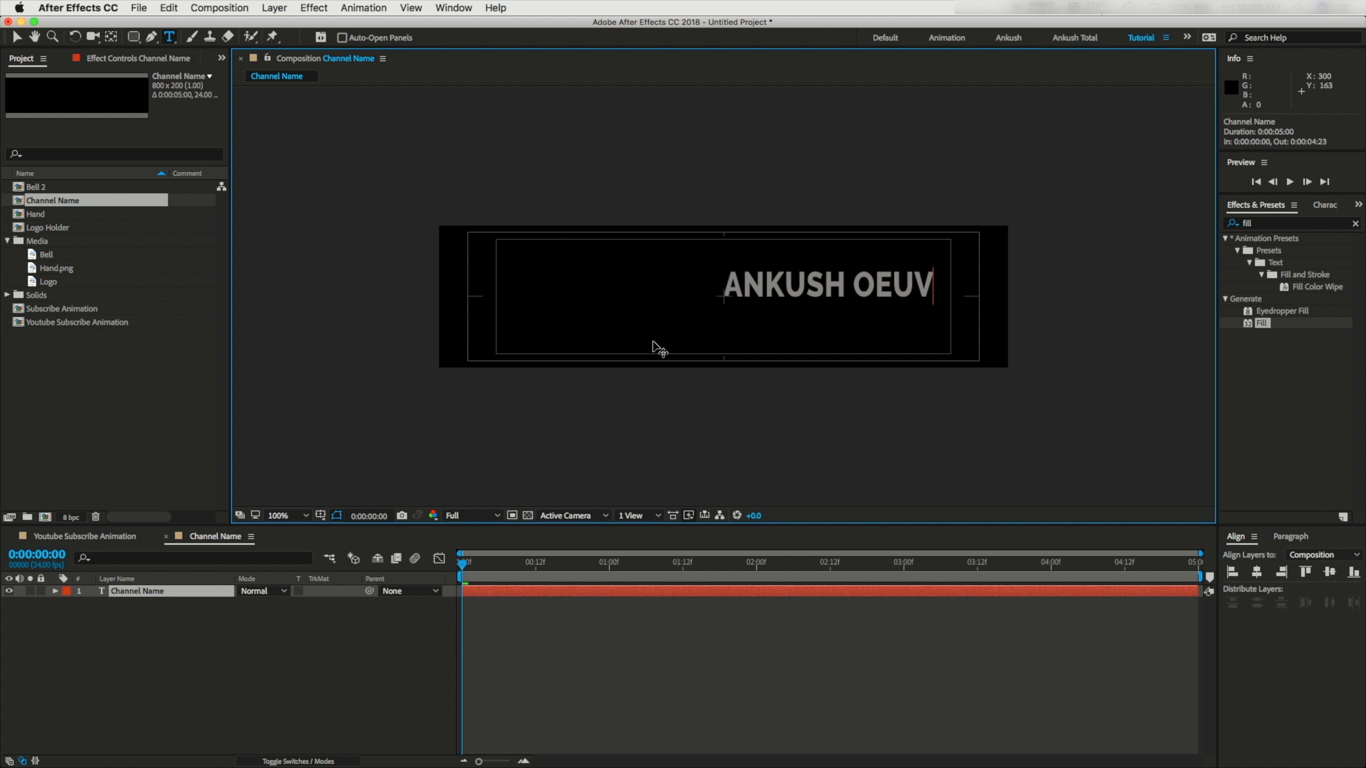
pyautogui.write('RE')
# Step: Format the channel name text in white with the Black font style and a size of 94 px
pyautogui.doubleClick(129, 589)
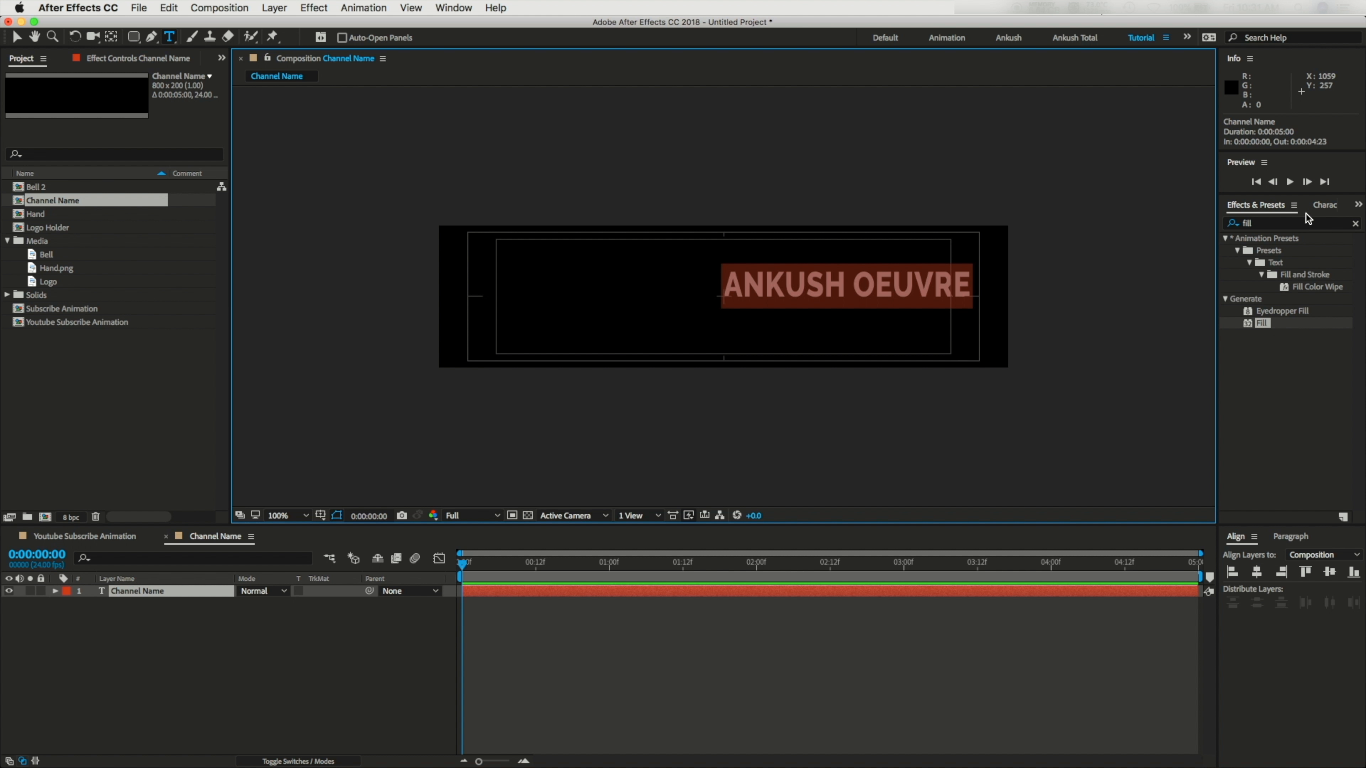
pyautogui.click(1324, 205)
pyautogui.click(1340, 237)
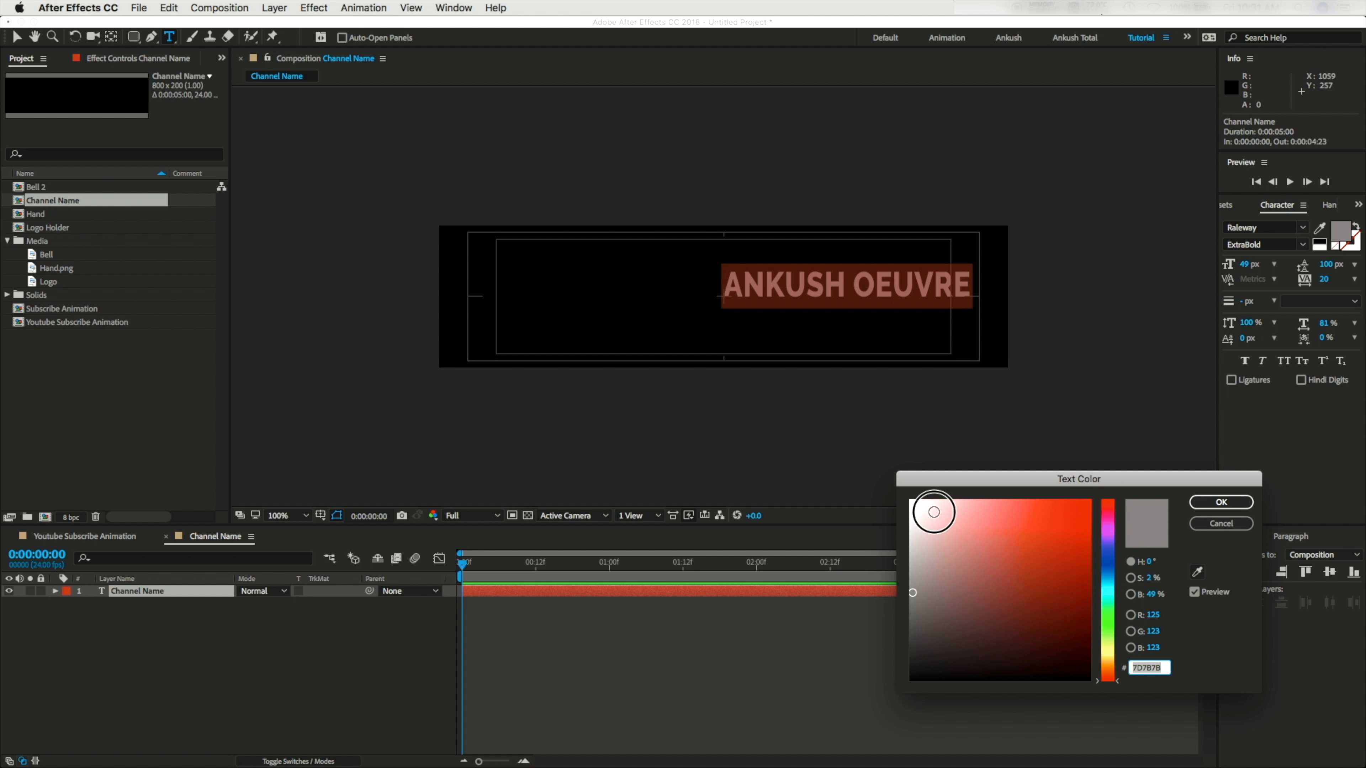
pyautogui.click(933, 512)
pyautogui.click(1219, 498)
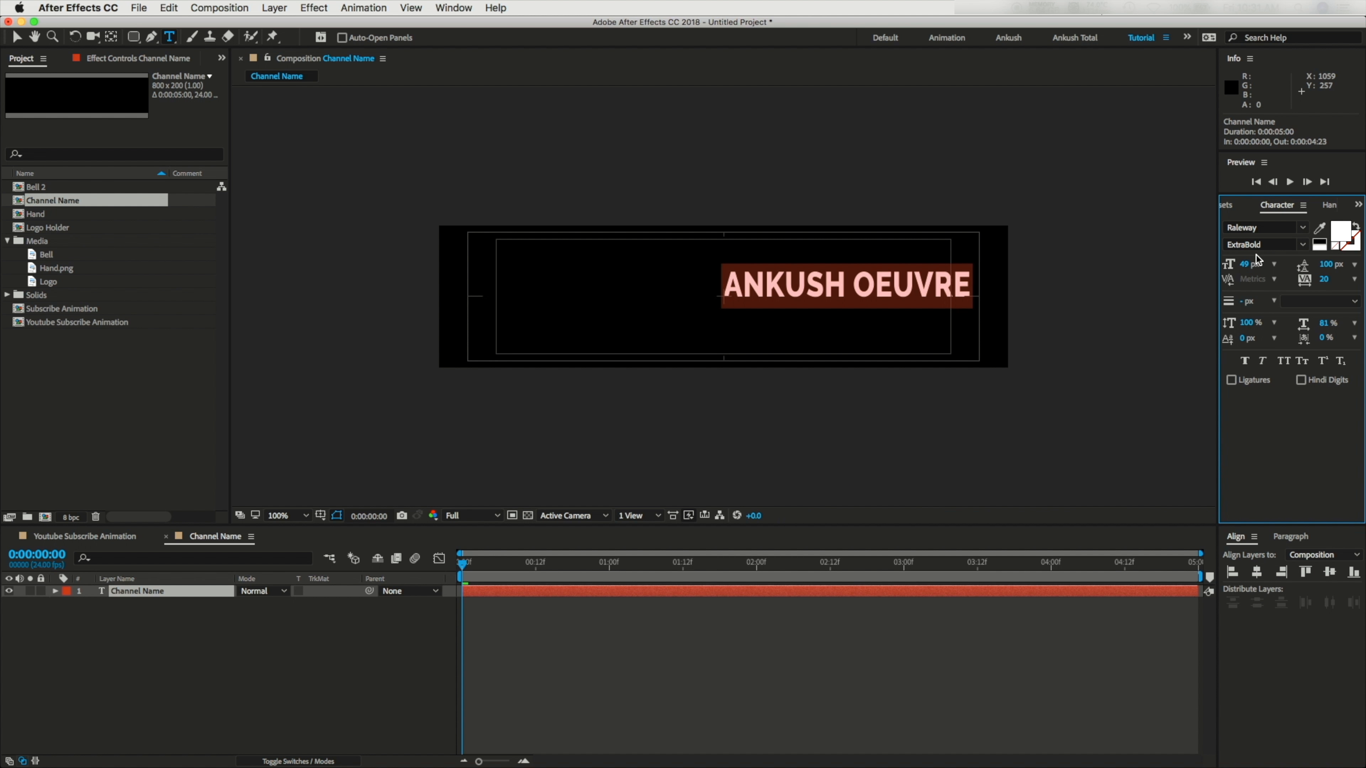
pyautogui.click(1292, 246)
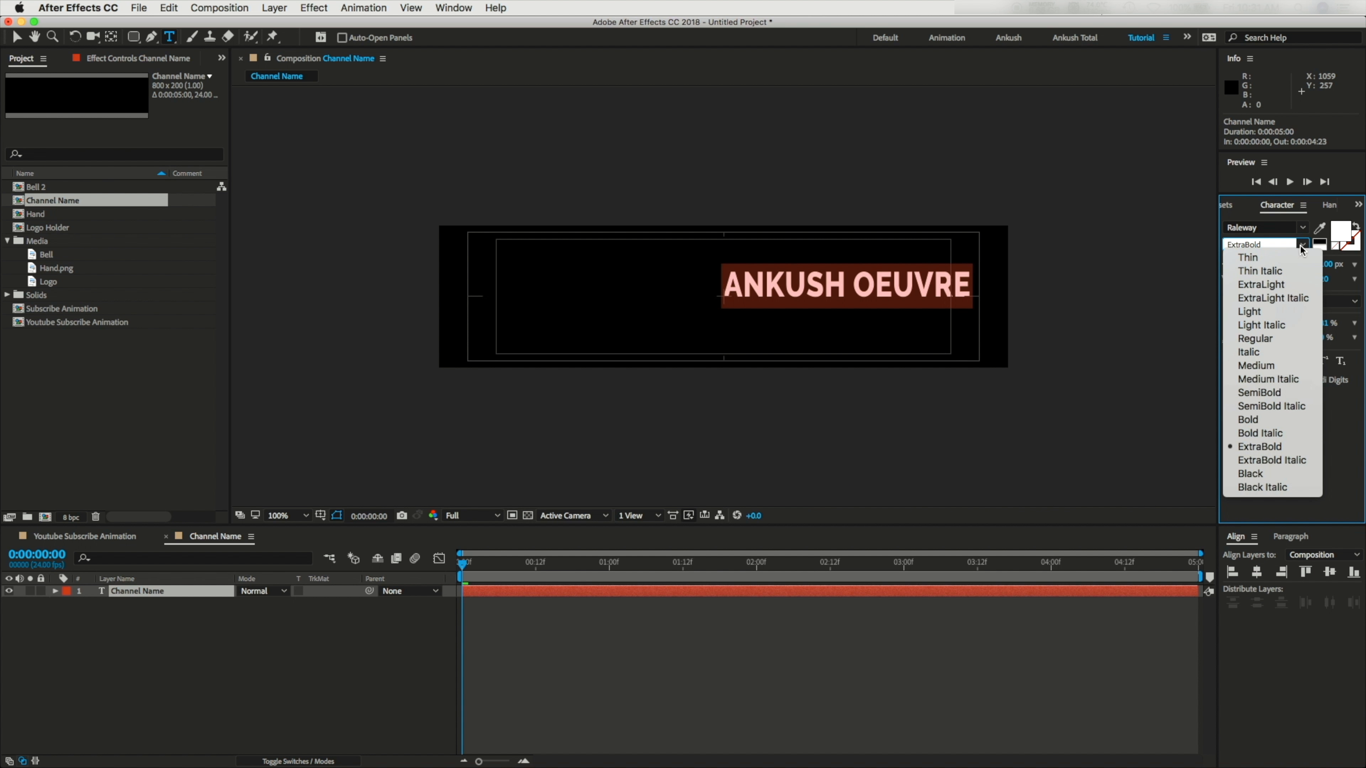
pyautogui.click(1254, 475)
pyautogui.moveTo(1249, 265); pyautogui.dragTo(1328, 265)
# Step: Set the Channel Name text layer's position to 51.0, 128.0 and its scale to 106%
pyautogui.click(149, 591)
pyautogui.press('s')
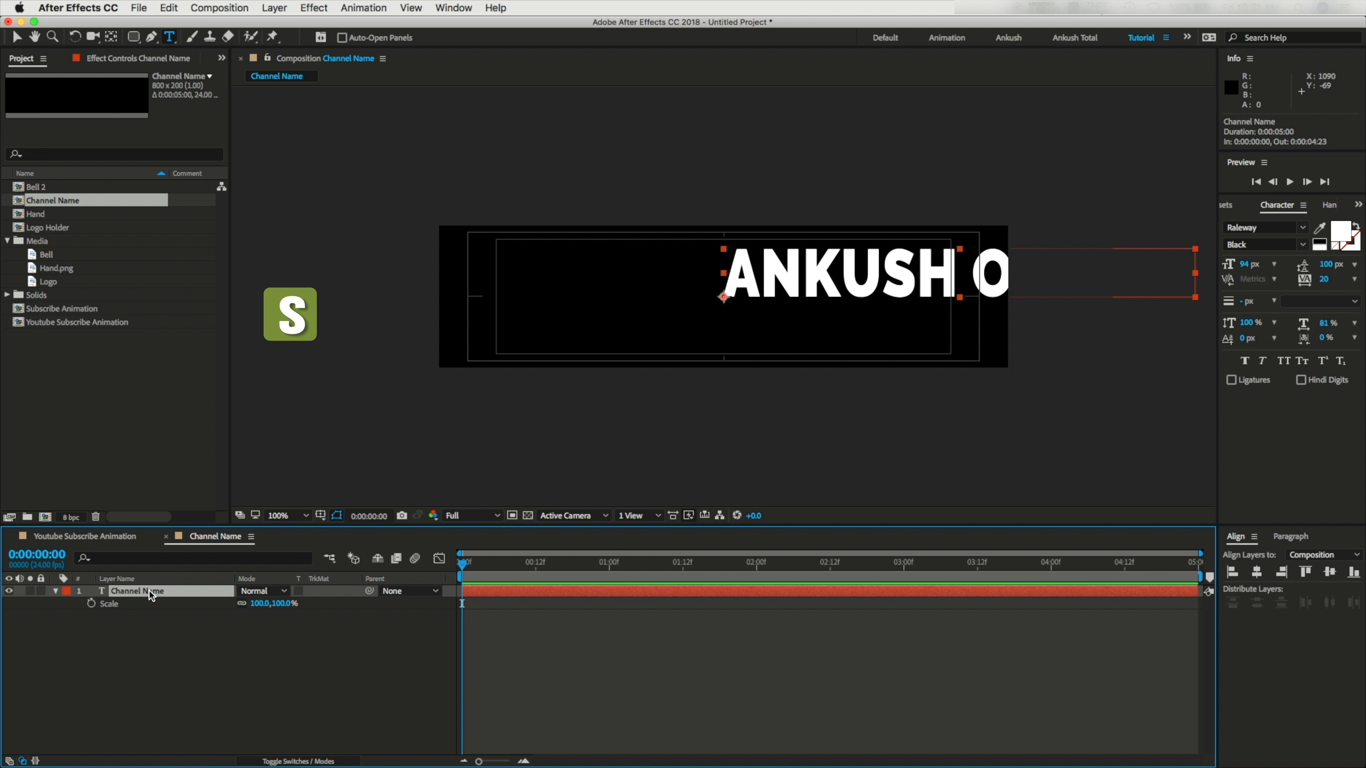
pyautogui.hotkey('shift', 'p')
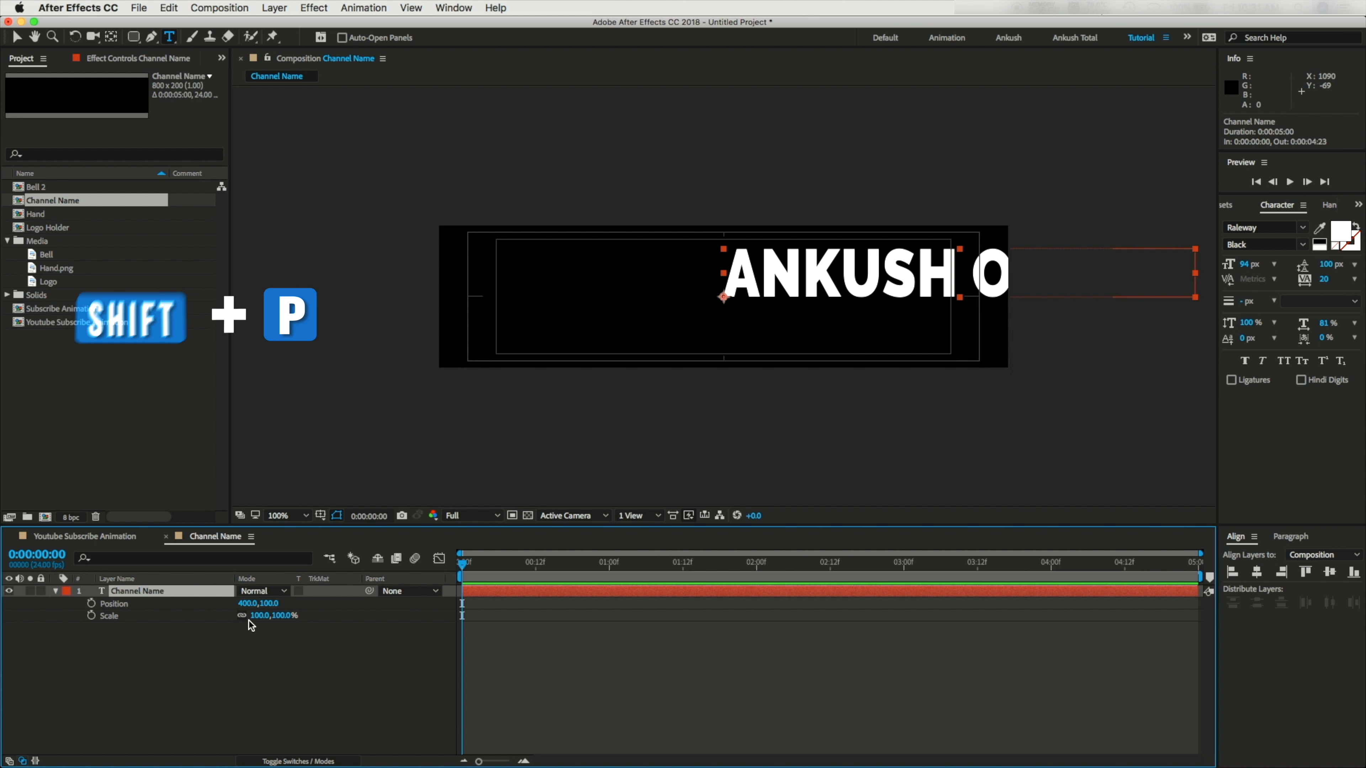
pyautogui.moveTo(247, 603)
pyautogui.mouseDown()
pyautogui.moveTo(49, 634)
pyautogui.moveTo(284, 610)
pyautogui.moveTo(262, 623)
pyautogui.moveTo(231, 610)
pyautogui.mouseUp()
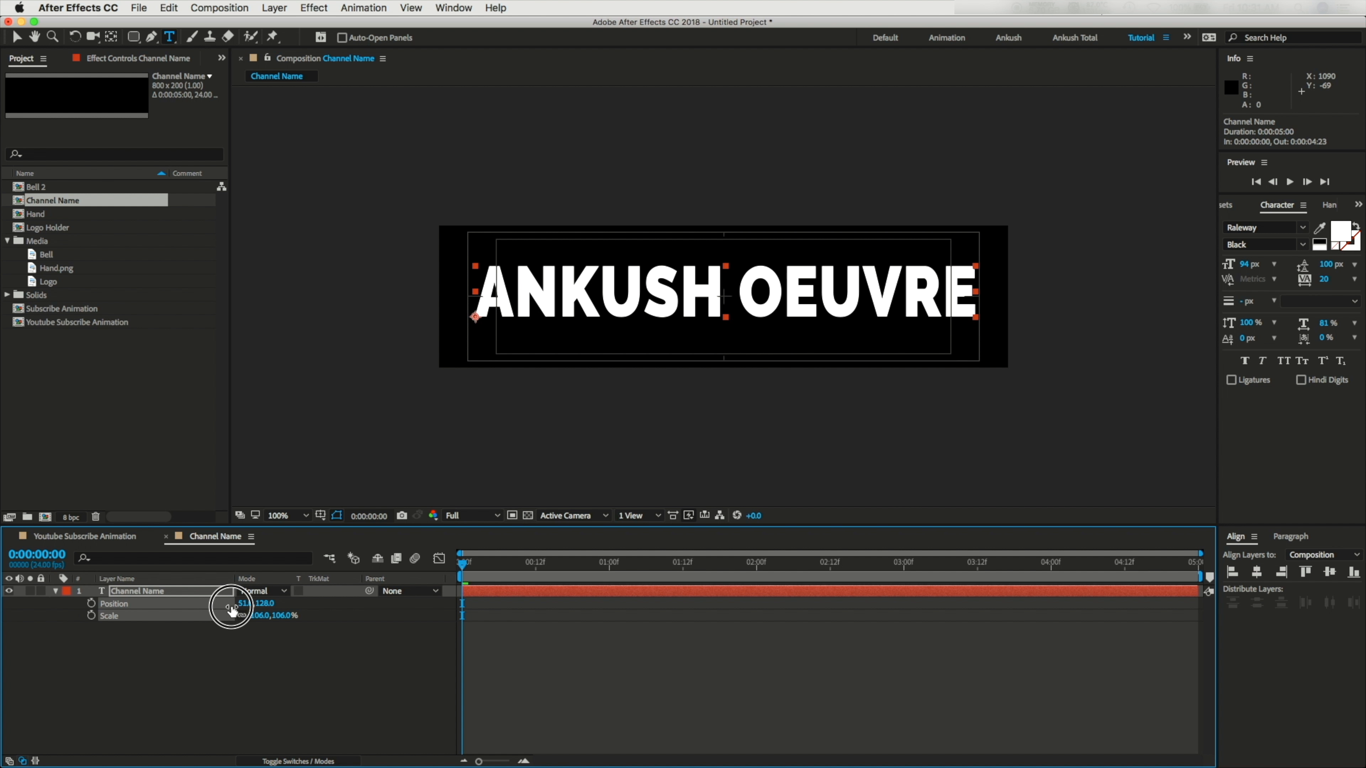
# Step: Close the Channel Name composition, duplicate it in the project and rename the copy Channel Details
pyautogui.click(166, 537)
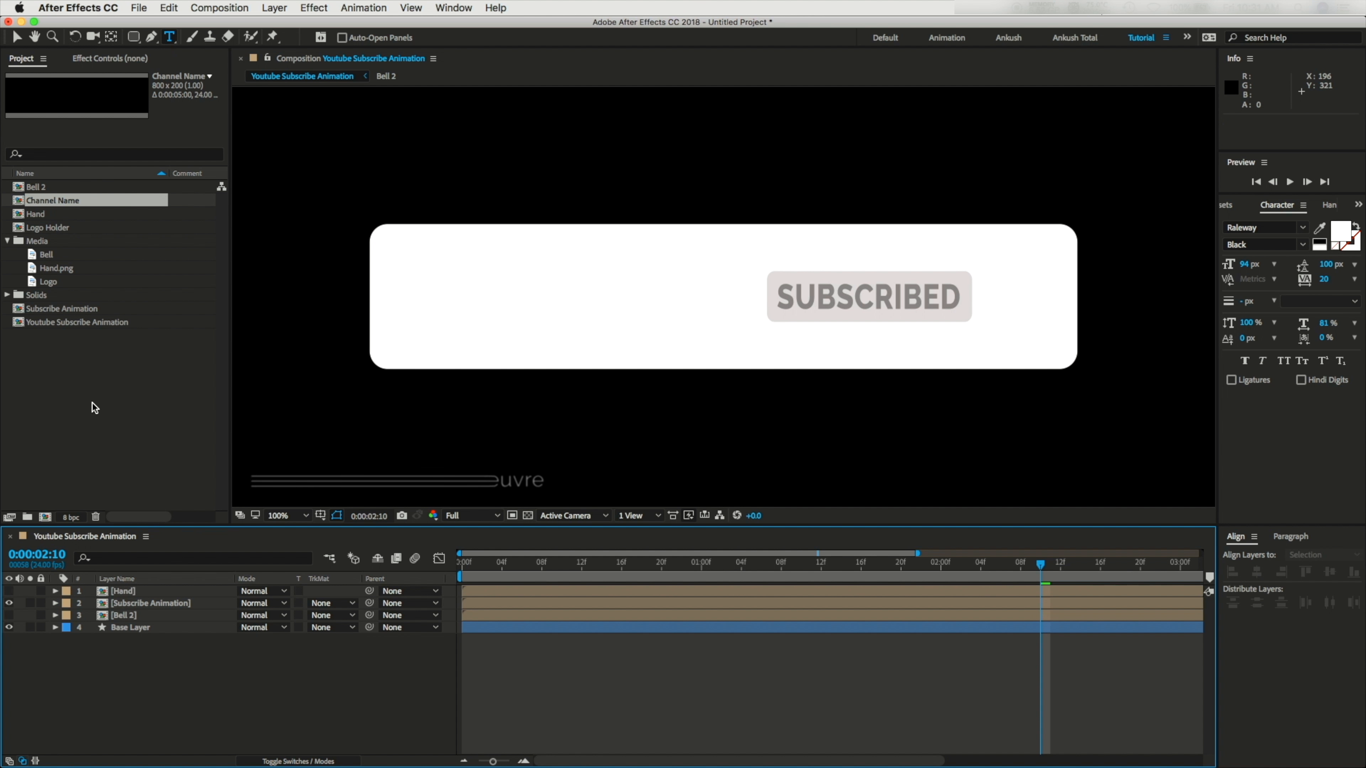
pyautogui.click(39, 203)
pyautogui.press('super+d')
pyautogui.rightClick(75, 214)
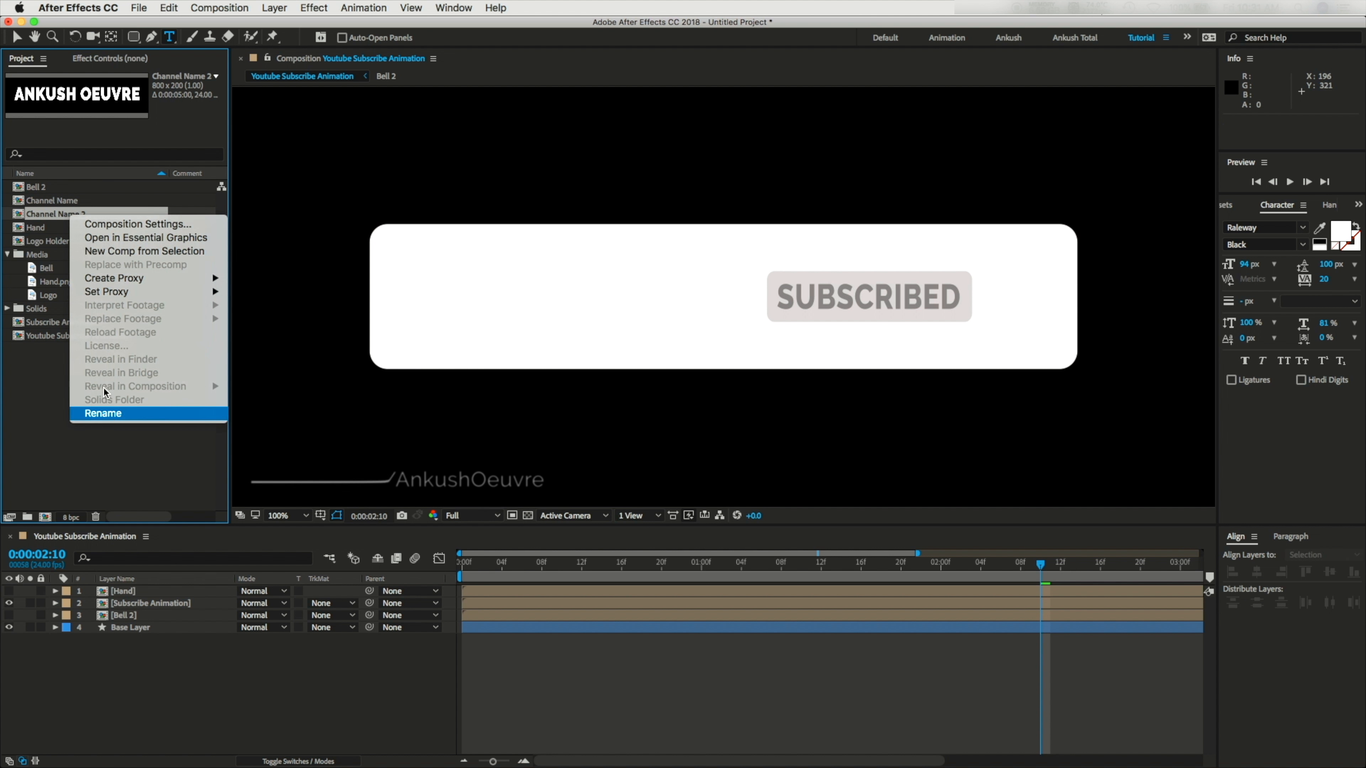
pyautogui.click(113, 415)
pyautogui.moveTo(86, 213); pyautogui.dragTo(50, 214)
pyautogui.write('Detai')
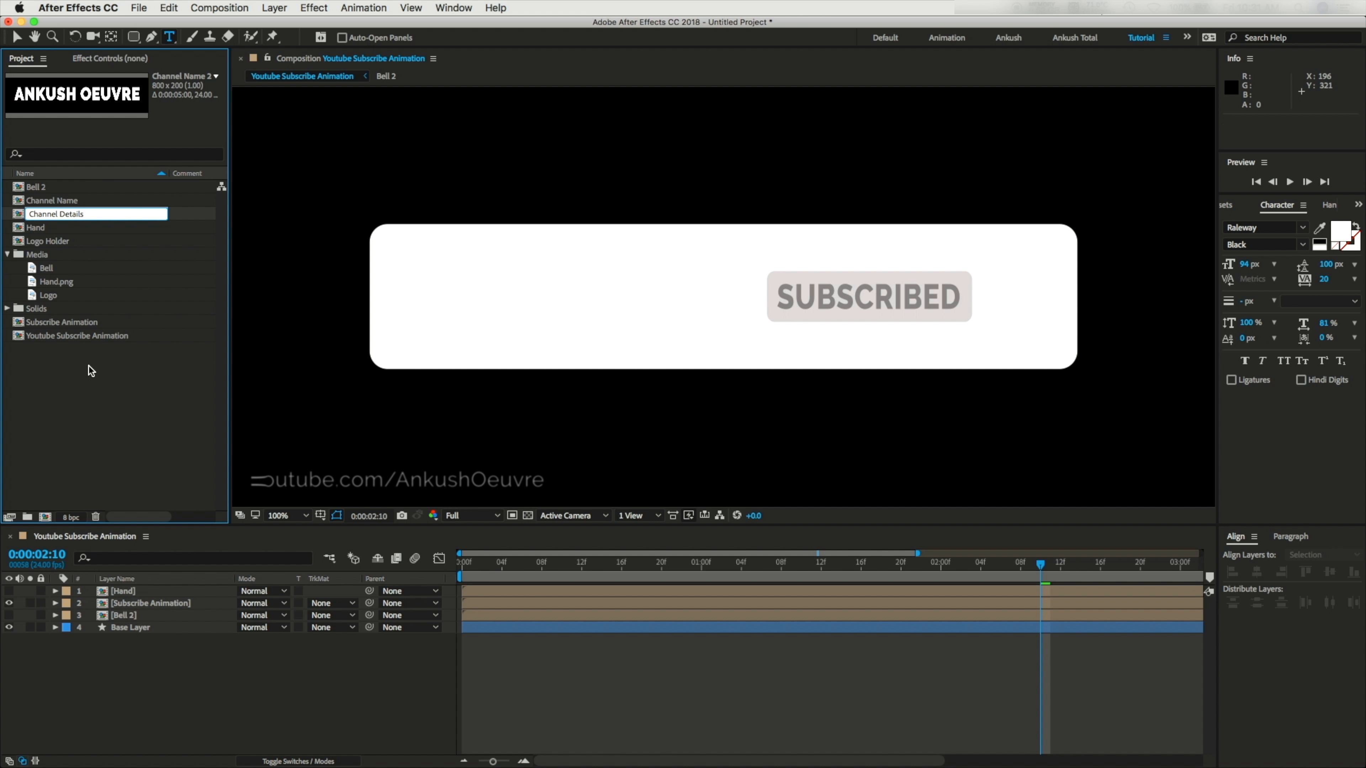
pyautogui.write('ls')
pyautogui.press('Return')
# Step: Open the Channel Details composition and replace its text with "Motion Graphics"
pyautogui.doubleClick(53, 200)
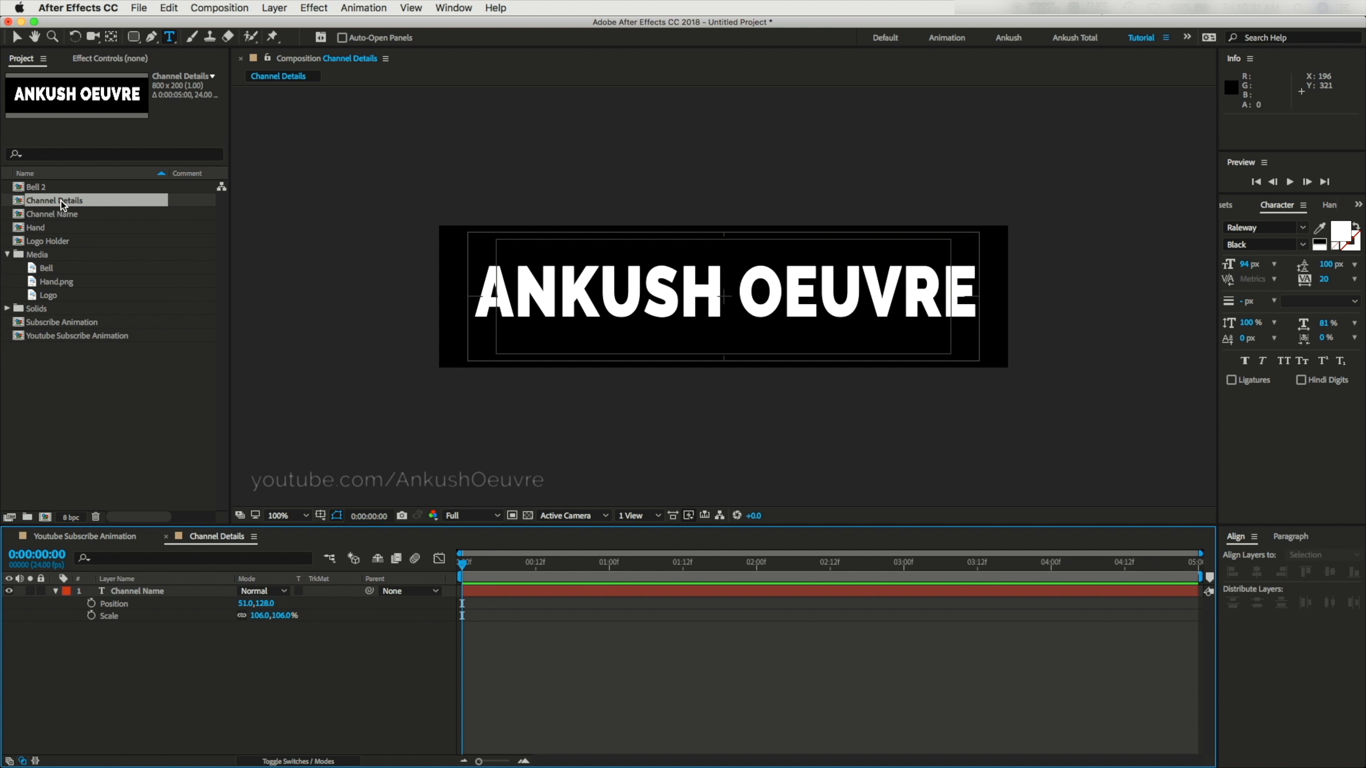
pyautogui.click(133, 592)
pyautogui.write('Mot')
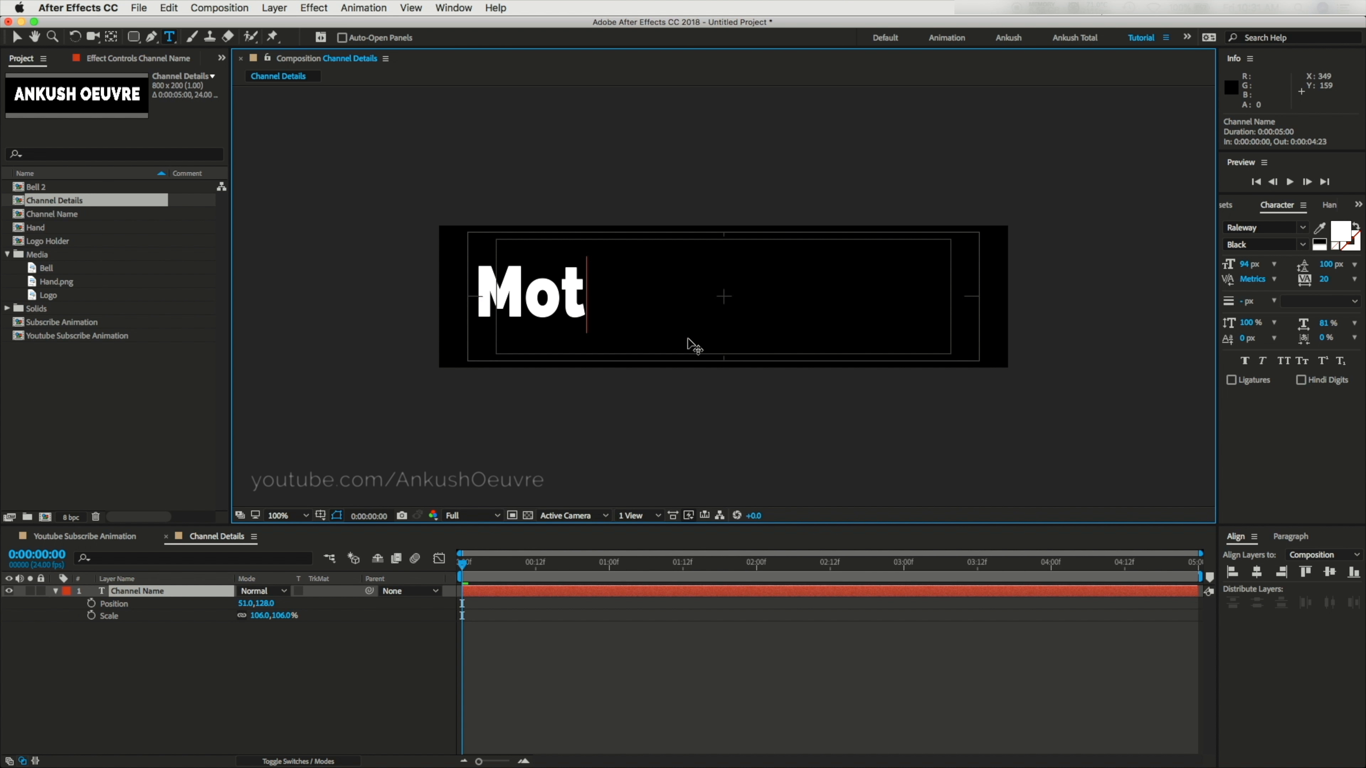
pyautogui.write('ion Graphics')
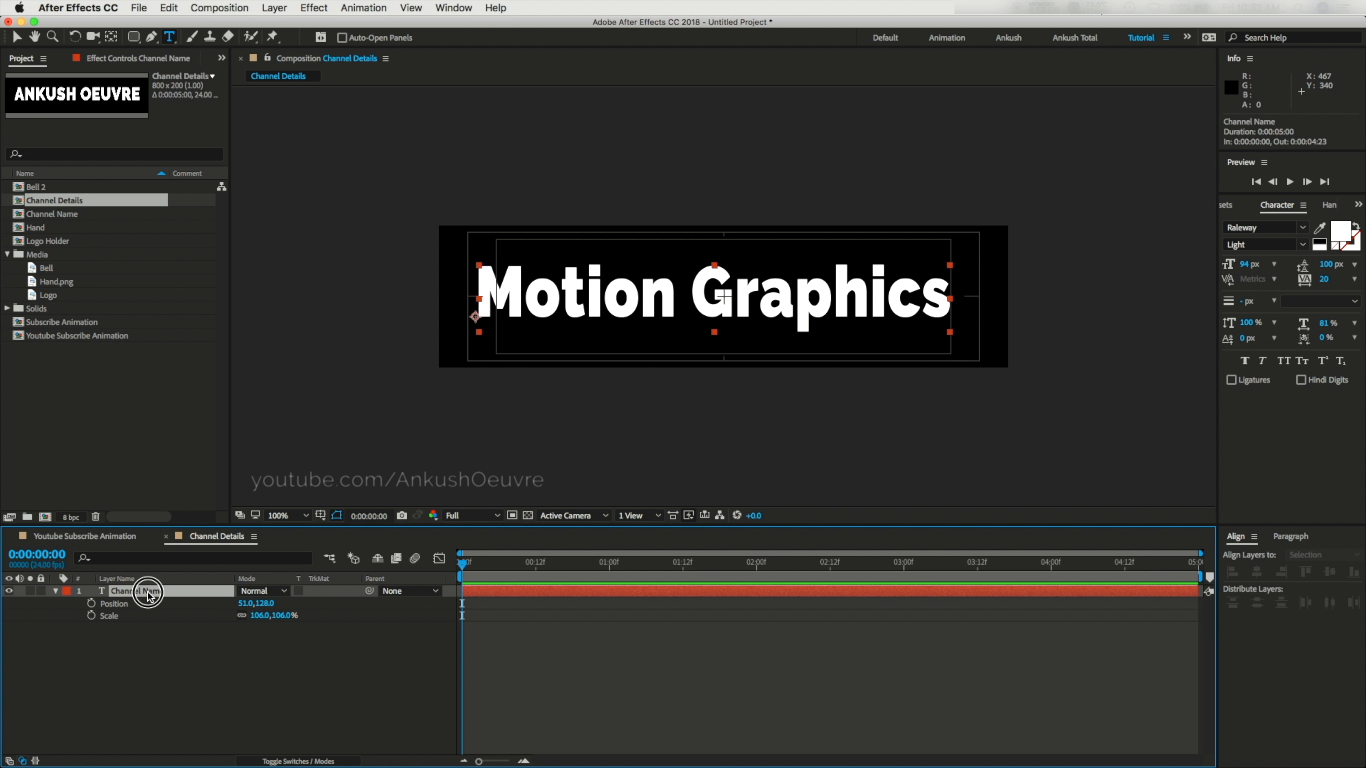
# Step: Change the Motion Graphics text to the Light font style and adjust the layer's scale and position to fit the composition
pyautogui.doubleClick(146, 591)
pyautogui.click(1303, 246)
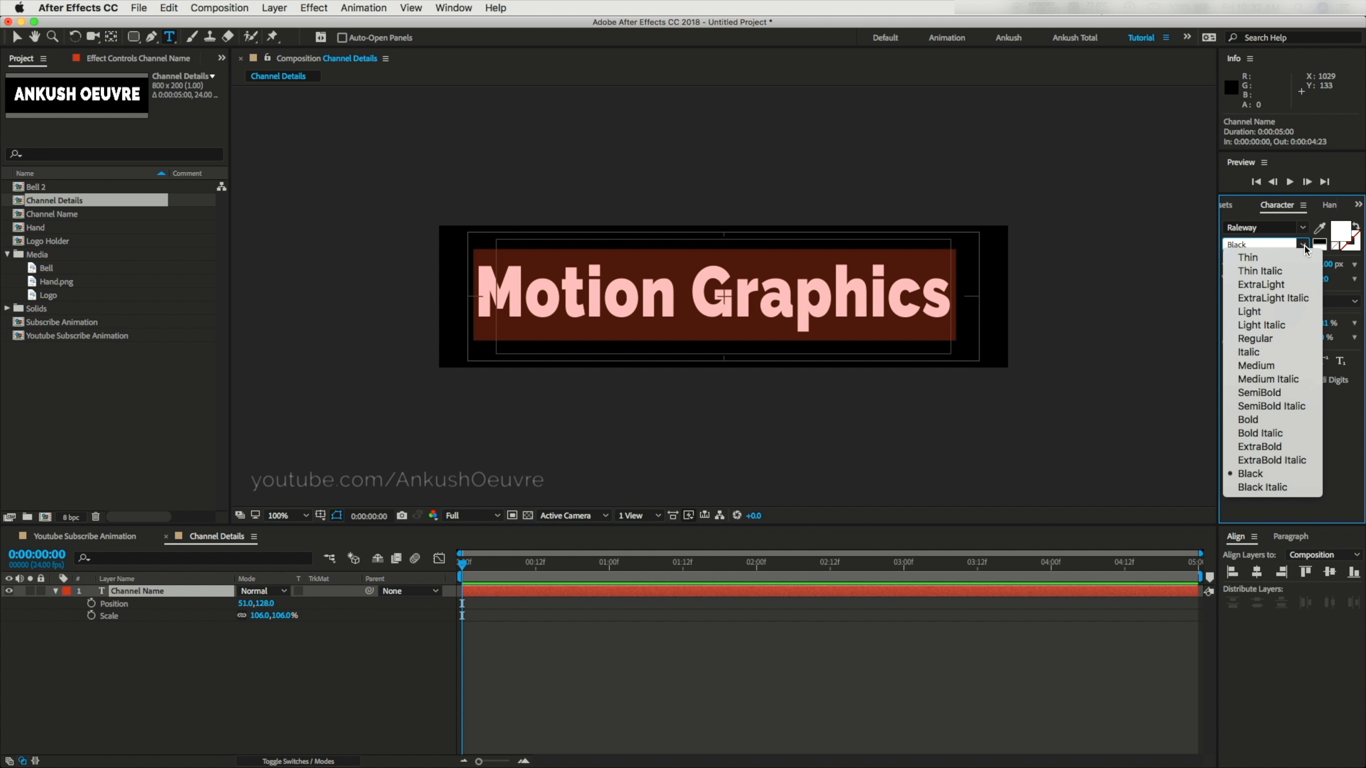
pyautogui.click(1270, 314)
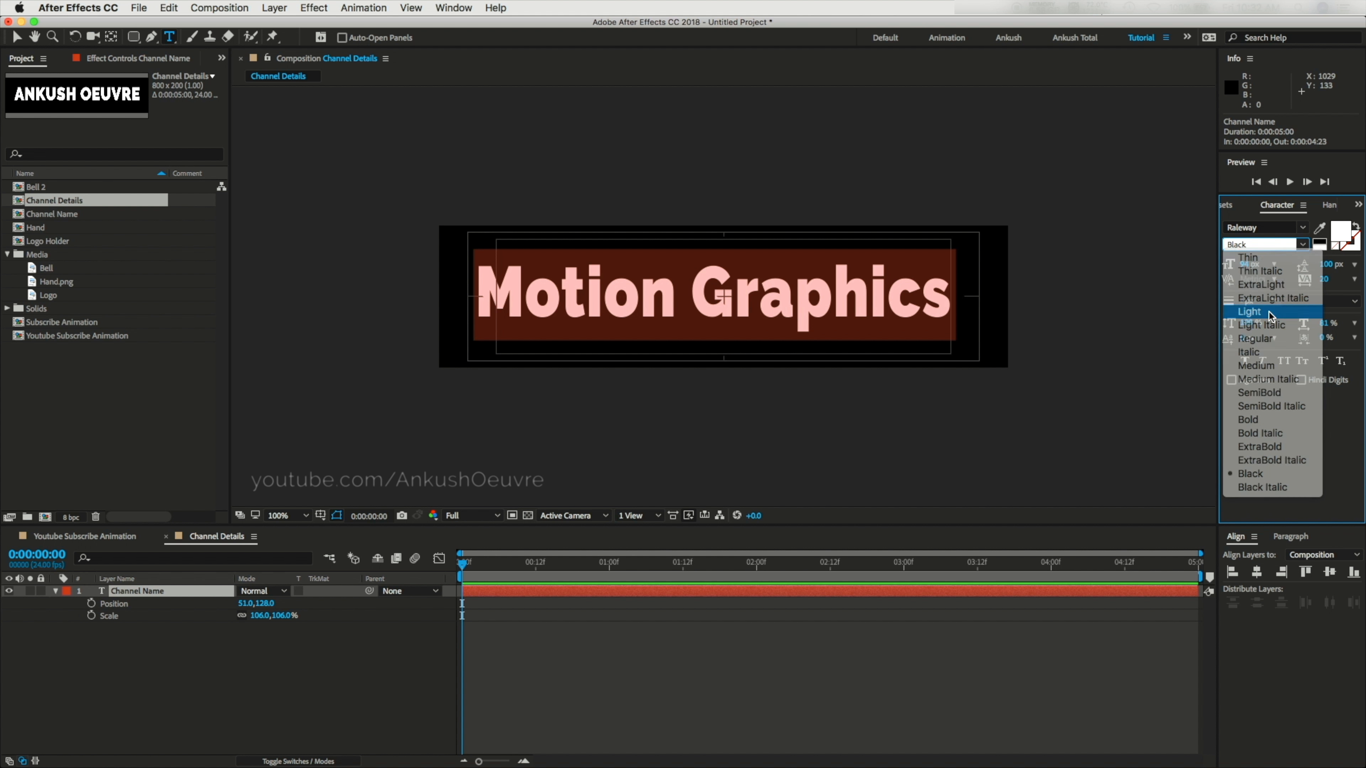
pyautogui.moveTo(278, 617); pyautogui.dragTo(234, 603)
# Step: Return to Youtube Subscribe Animation and add the Channel Name and Channel Details compositions as its top layers
pyautogui.click(166, 536)
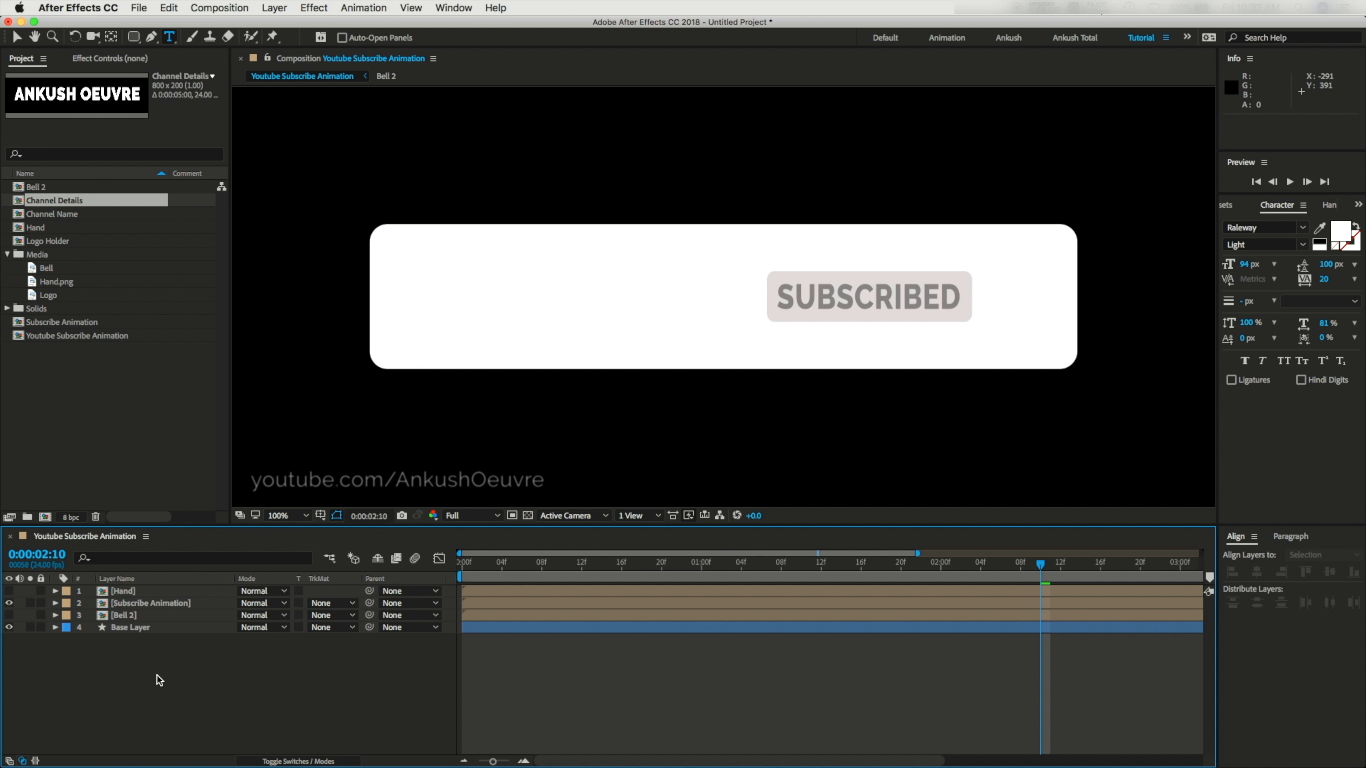
pyautogui.click(8, 254)
pyautogui.moveTo(47, 218); pyautogui.dragTo(122, 590)
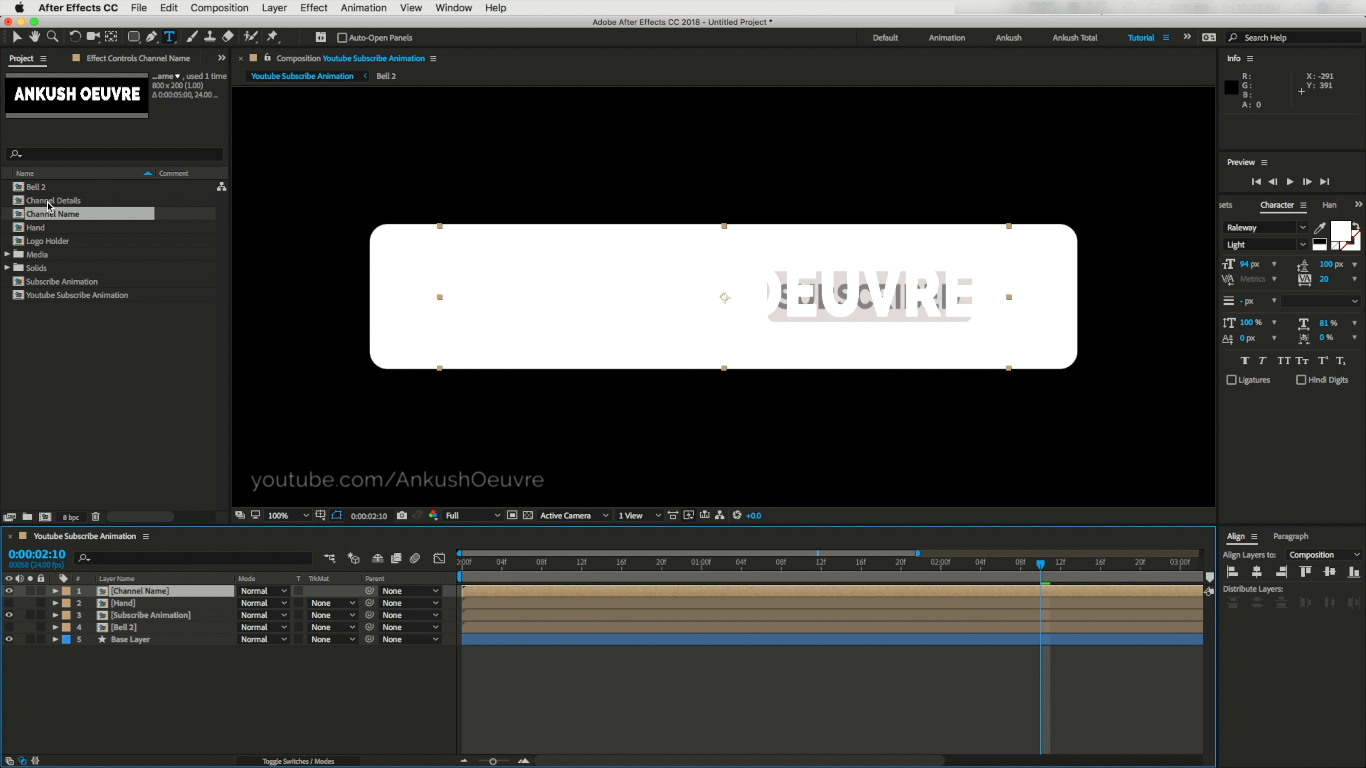
pyautogui.moveTo(47, 205); pyautogui.dragTo(132, 591)
# Step: Create a new composition named Logo with the HDTV 1080 24 preset
pyautogui.click(44, 517)
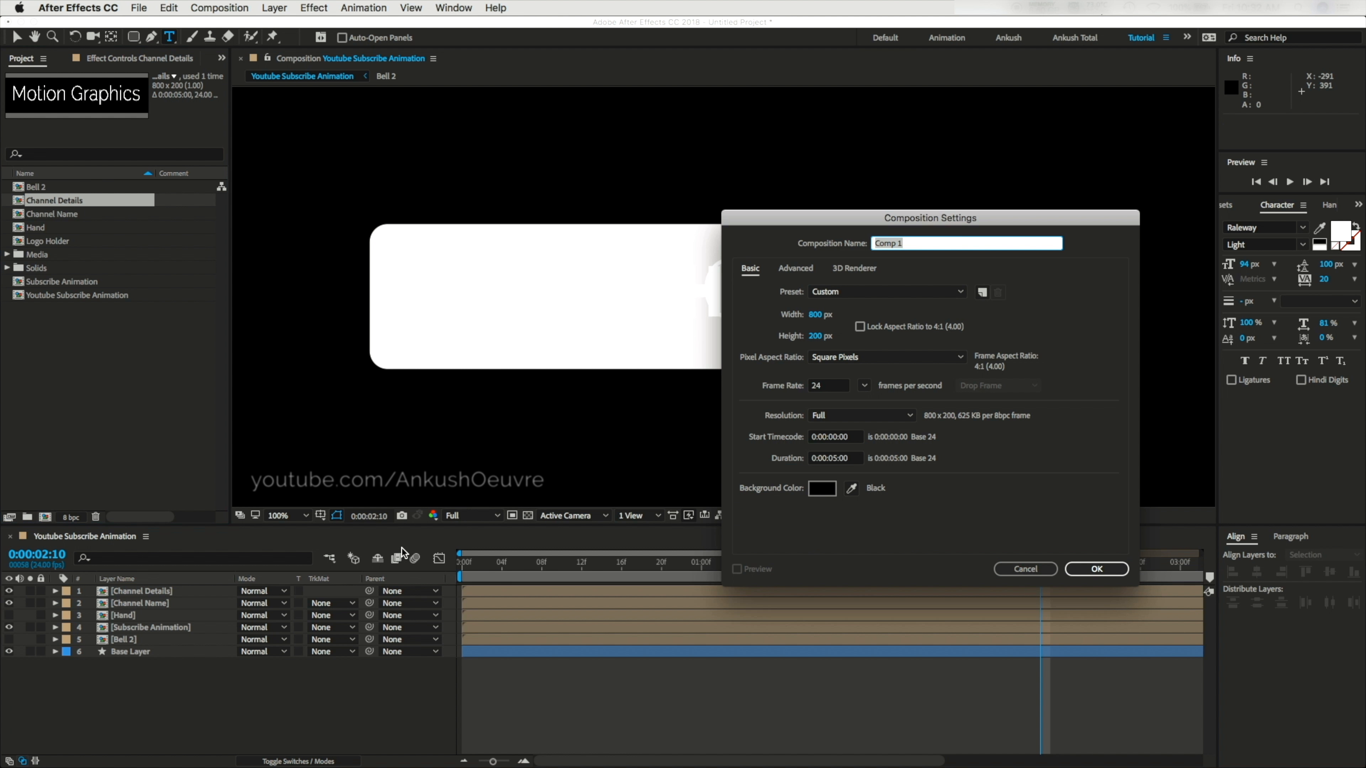
pyautogui.click(836, 293)
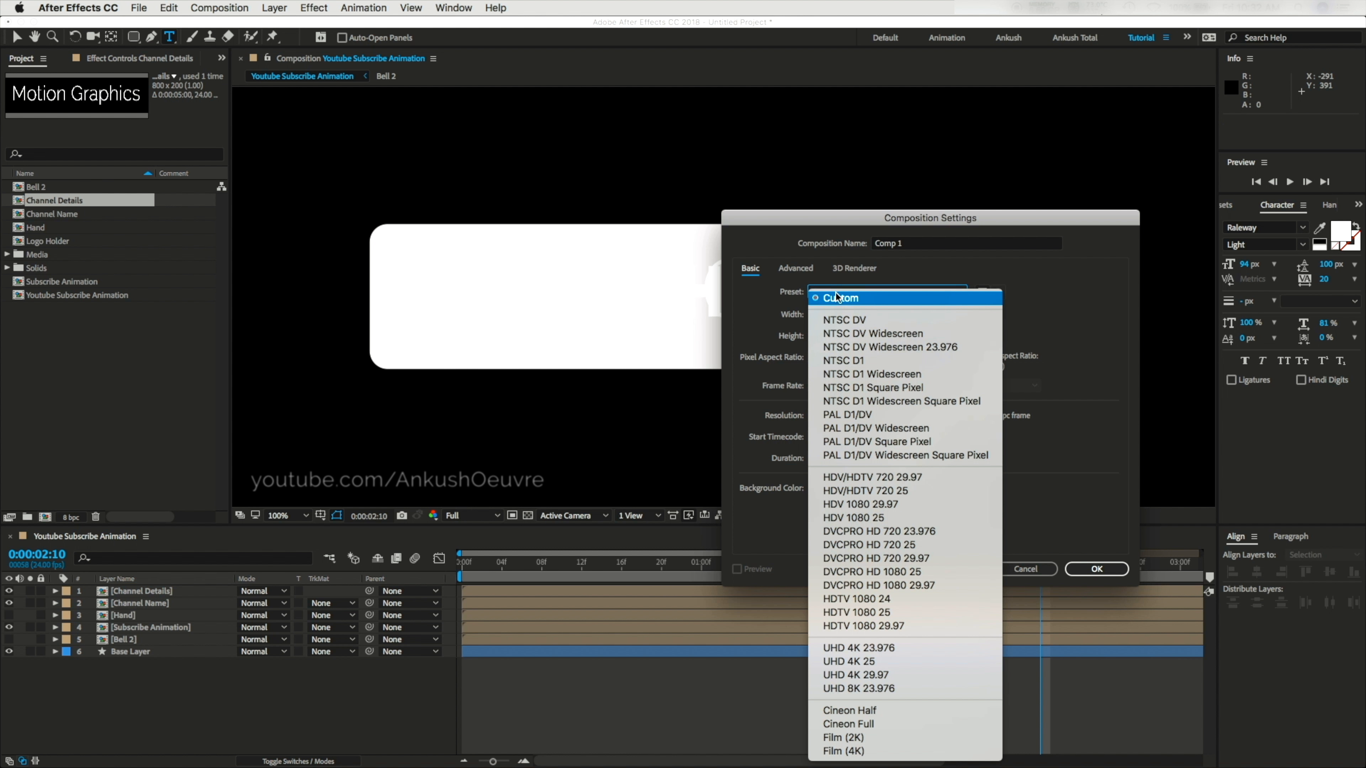
pyautogui.click(907, 601)
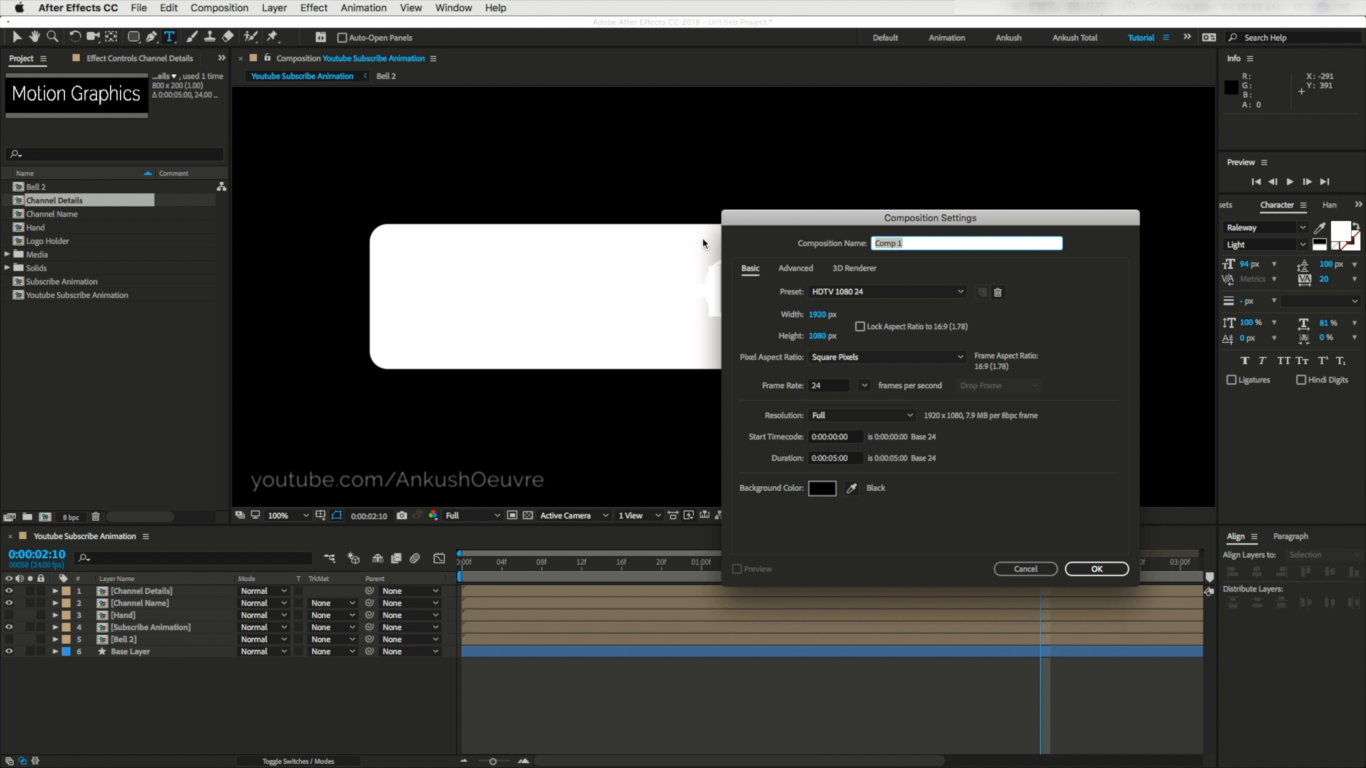
pyautogui.click(1097, 568)
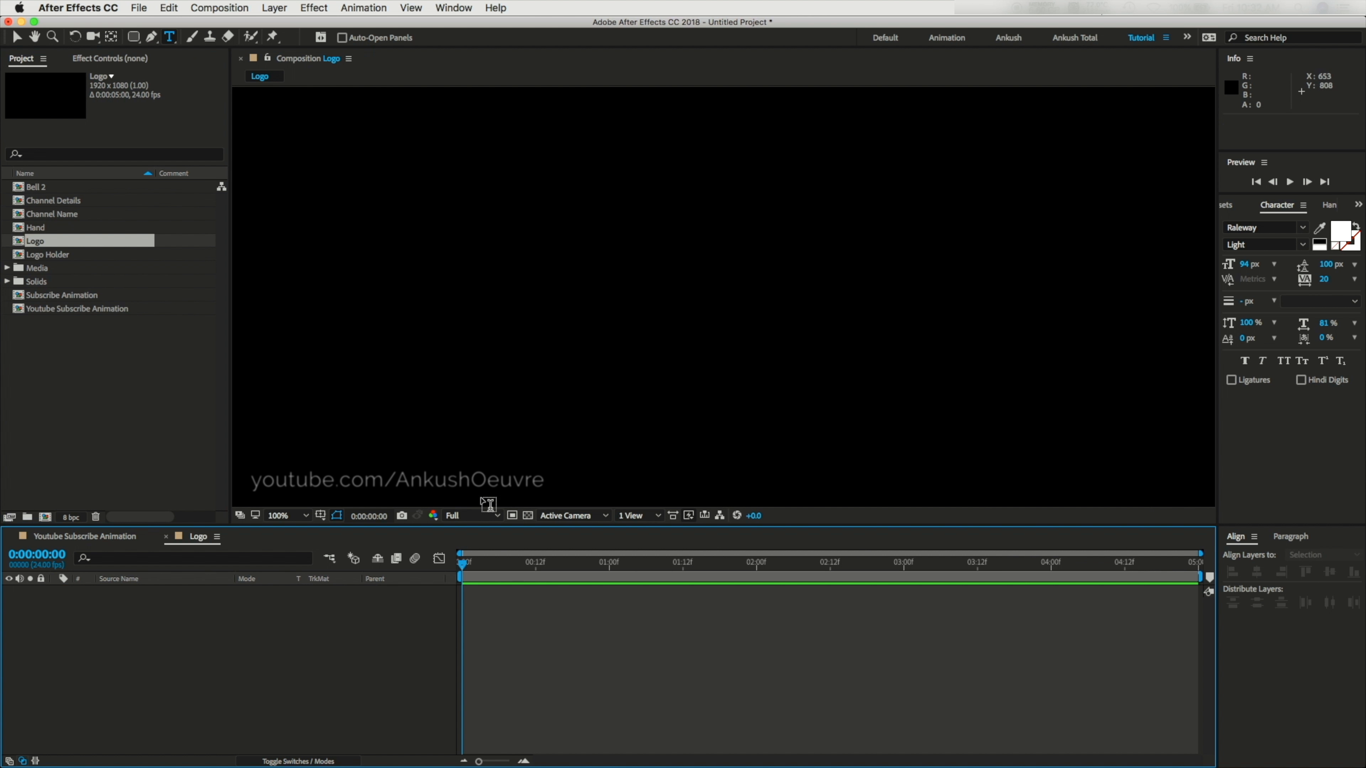
# Step: Add the Logo Holder composition to the Logo composition as a centred layer
pyautogui.moveTo(34, 260); pyautogui.dragTo(132, 632)
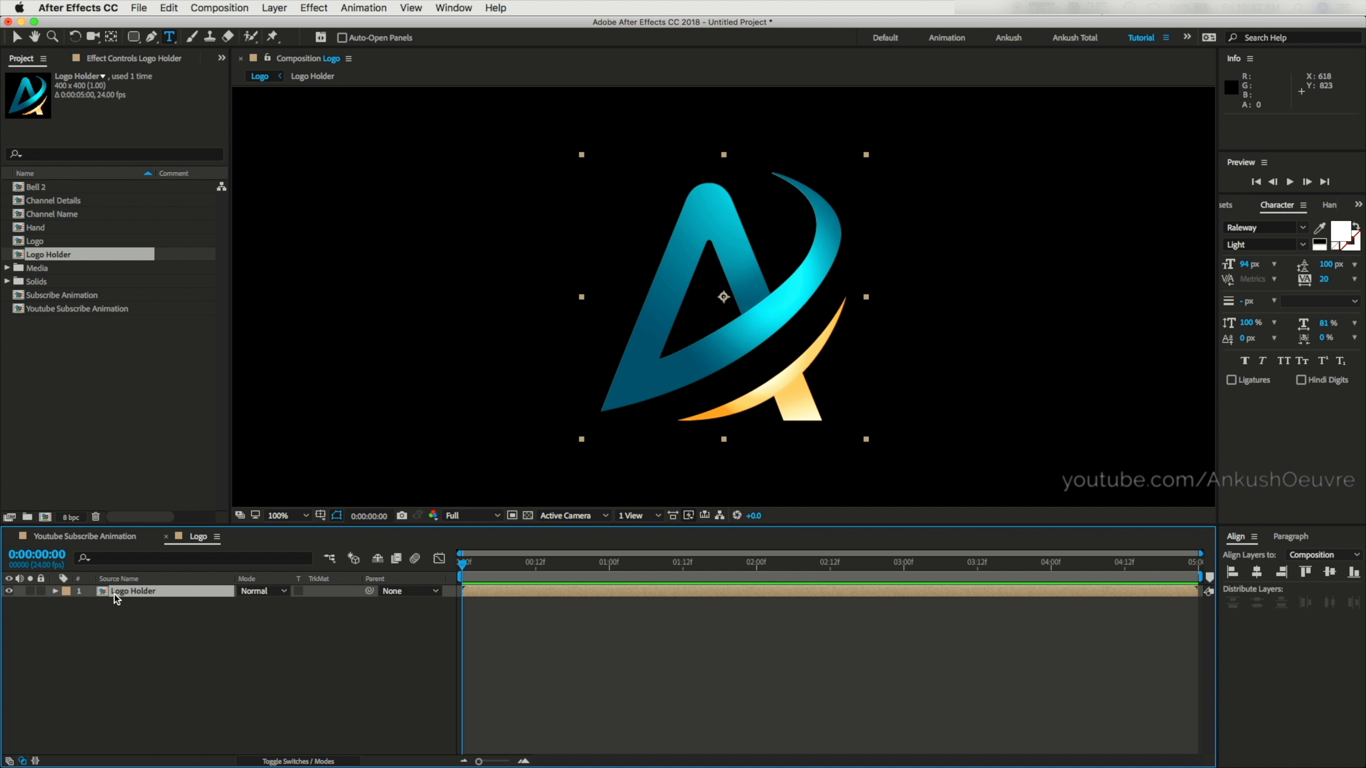
pyautogui.scroll(-2, 594, 372)
pyautogui.click(1347, 577)
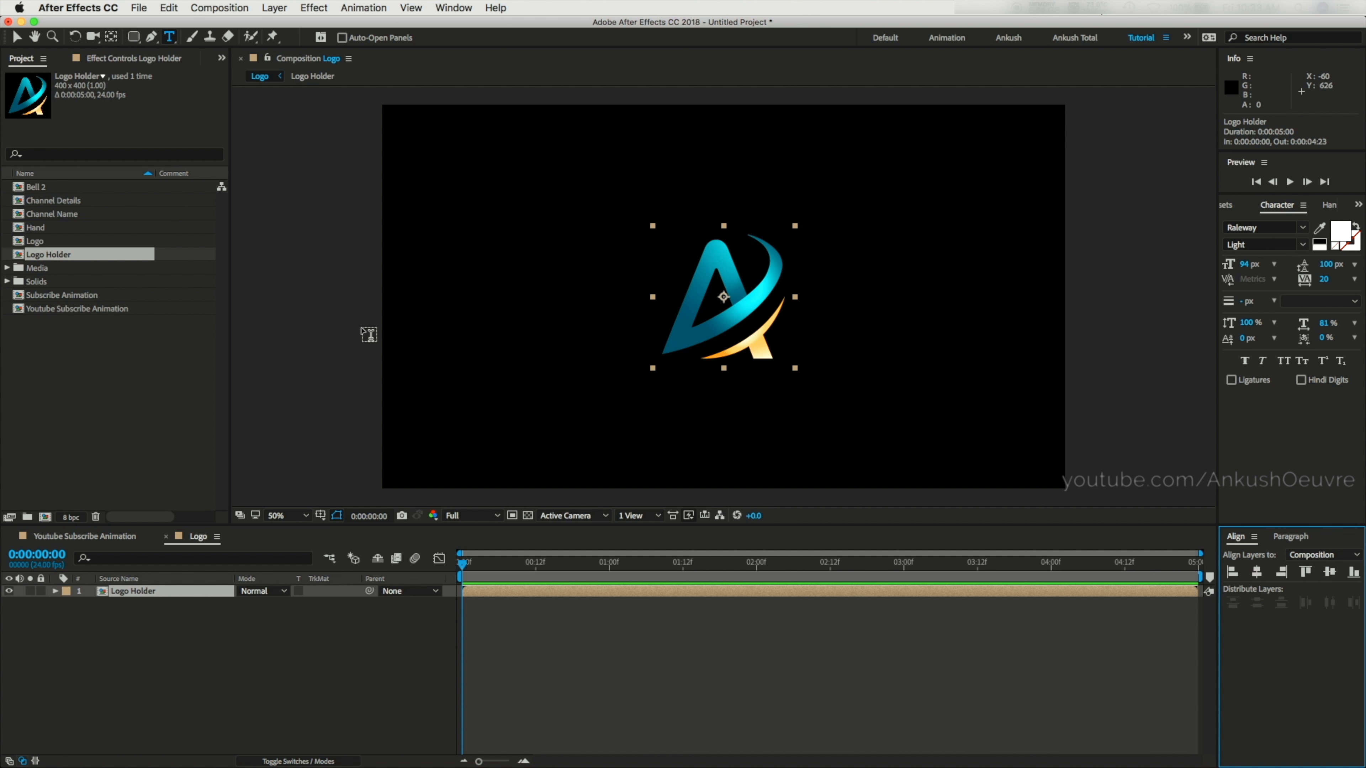
# Step: Create a new shape layer above Logo Holder and add an ellipse path to it
pyautogui.press('q')
pyautogui.rightClick(108, 601)
pyautogui.moveTo(146, 611)
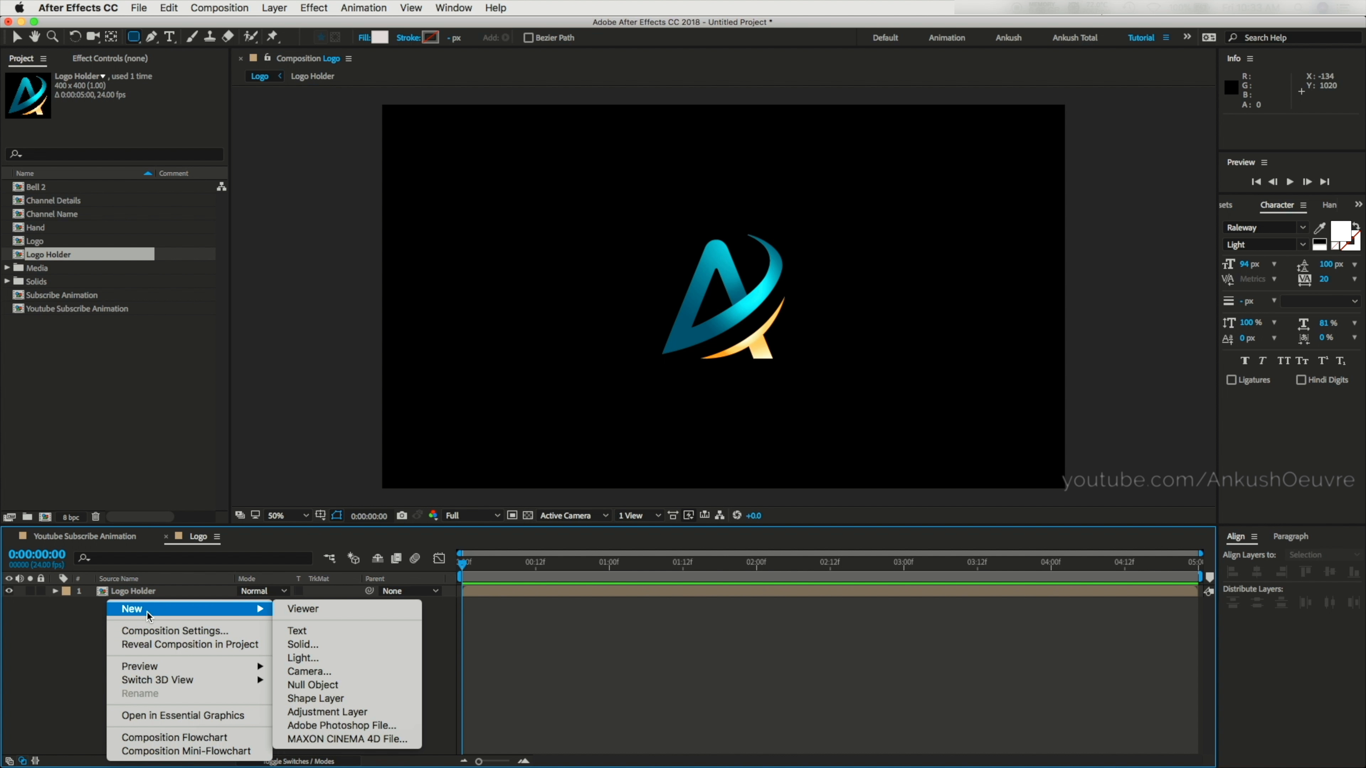
pyautogui.click(322, 698)
pyautogui.click(507, 38)
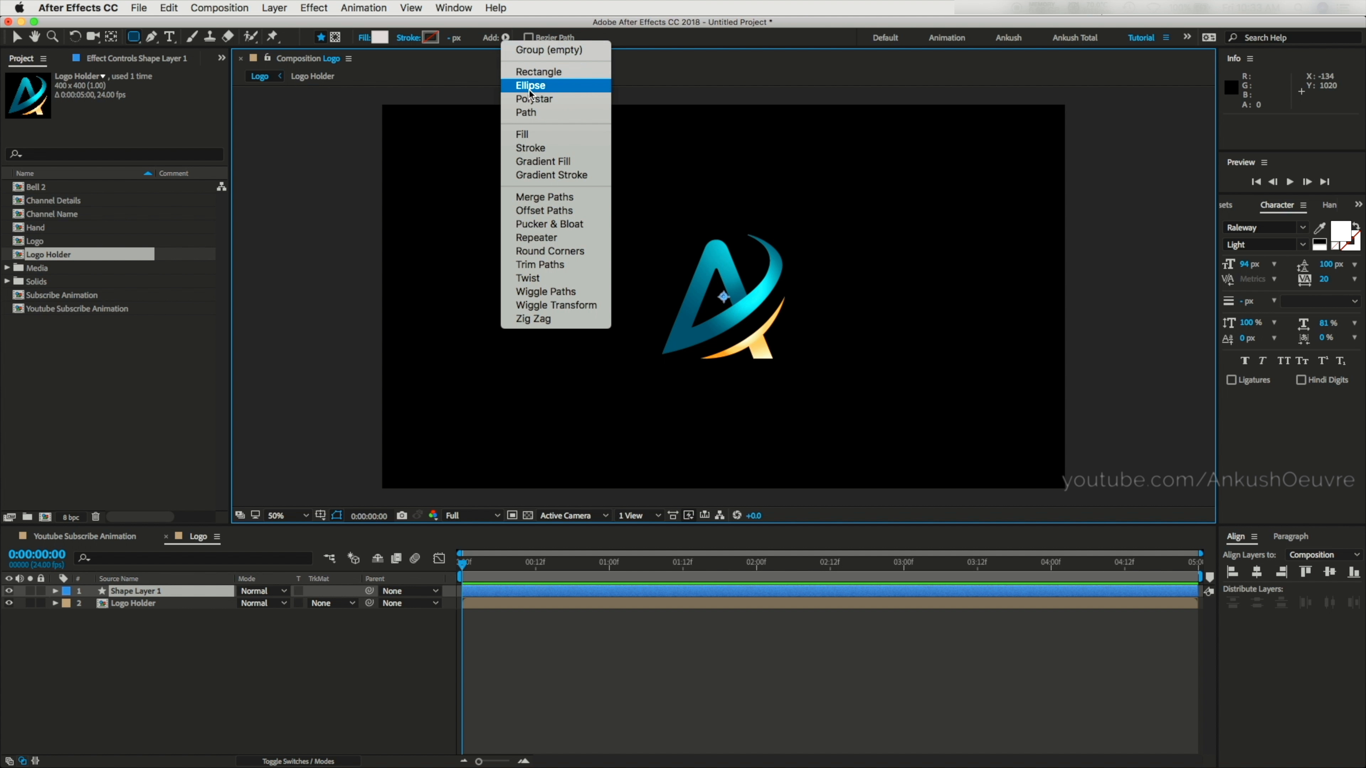
pyautogui.click(530, 85)
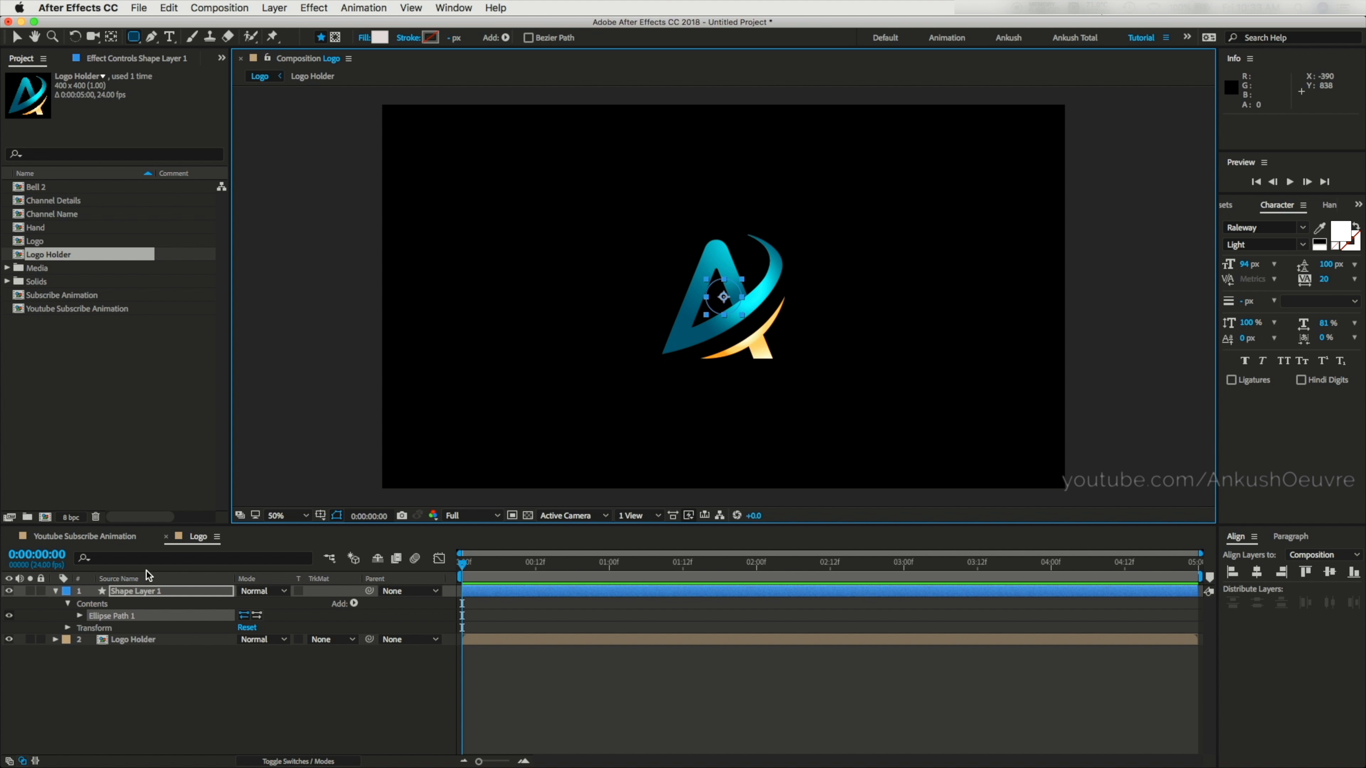
# Step: Set the ellipse path's size to 470.0, 470.0 and its position to -7.0, 21.0 so it surrounds the logo
pyautogui.click(79, 616)
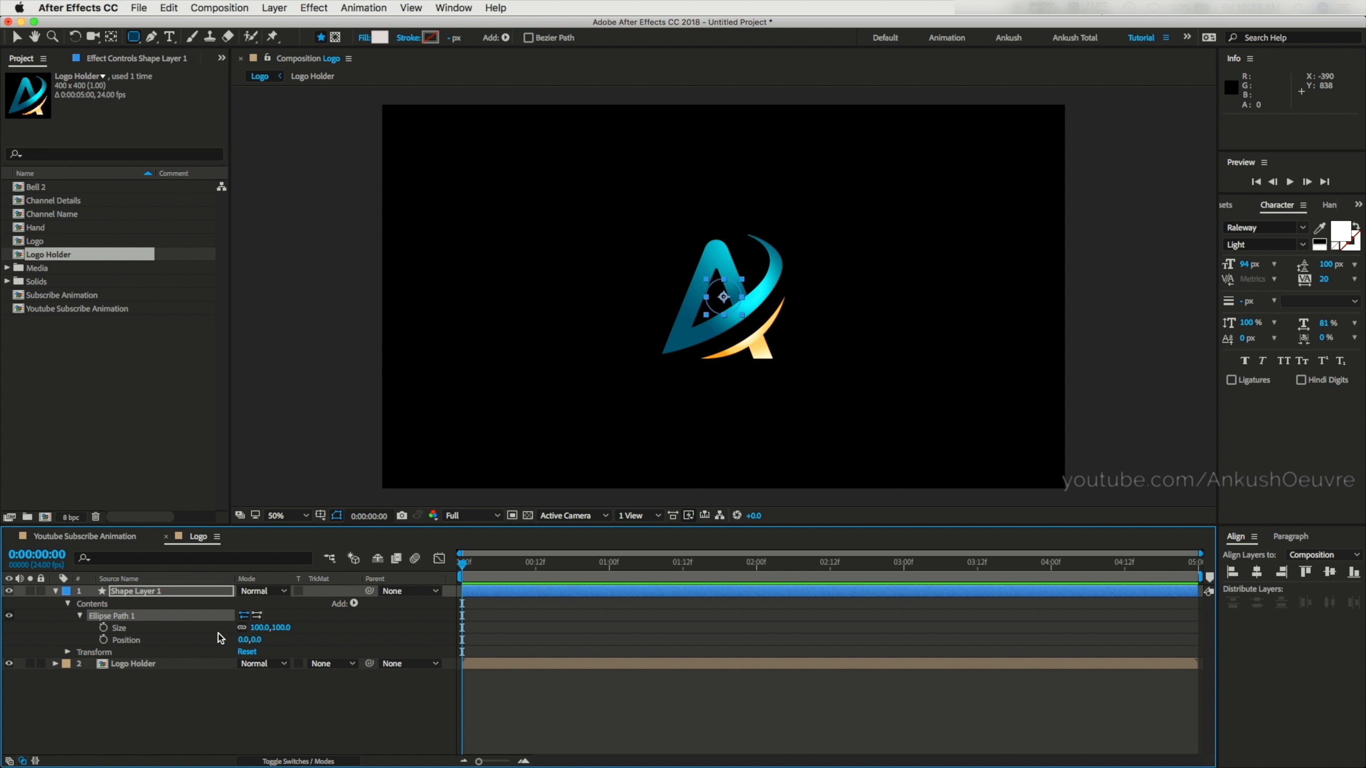
pyautogui.moveTo(259, 632)
pyautogui.mouseDown()
pyautogui.moveTo(509, 624)
pyautogui.moveTo(270, 641)
pyautogui.mouseUp()
pyautogui.click(260, 628)
pyautogui.click(559, 600)
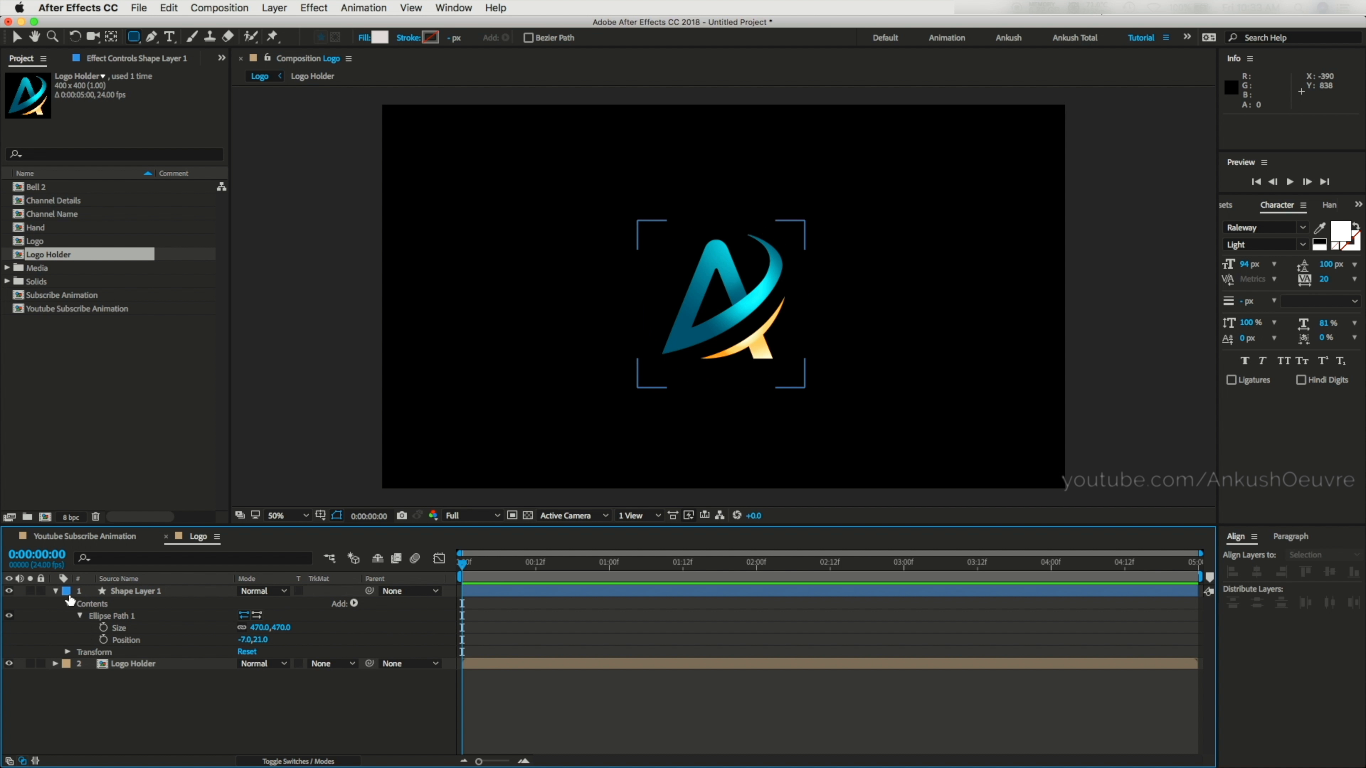
# Step: Add a fill to the ellipse shape layer and set its colour to dark grey 444343
pyautogui.click(55, 591)
pyautogui.click(506, 37)
pyautogui.click(537, 139)
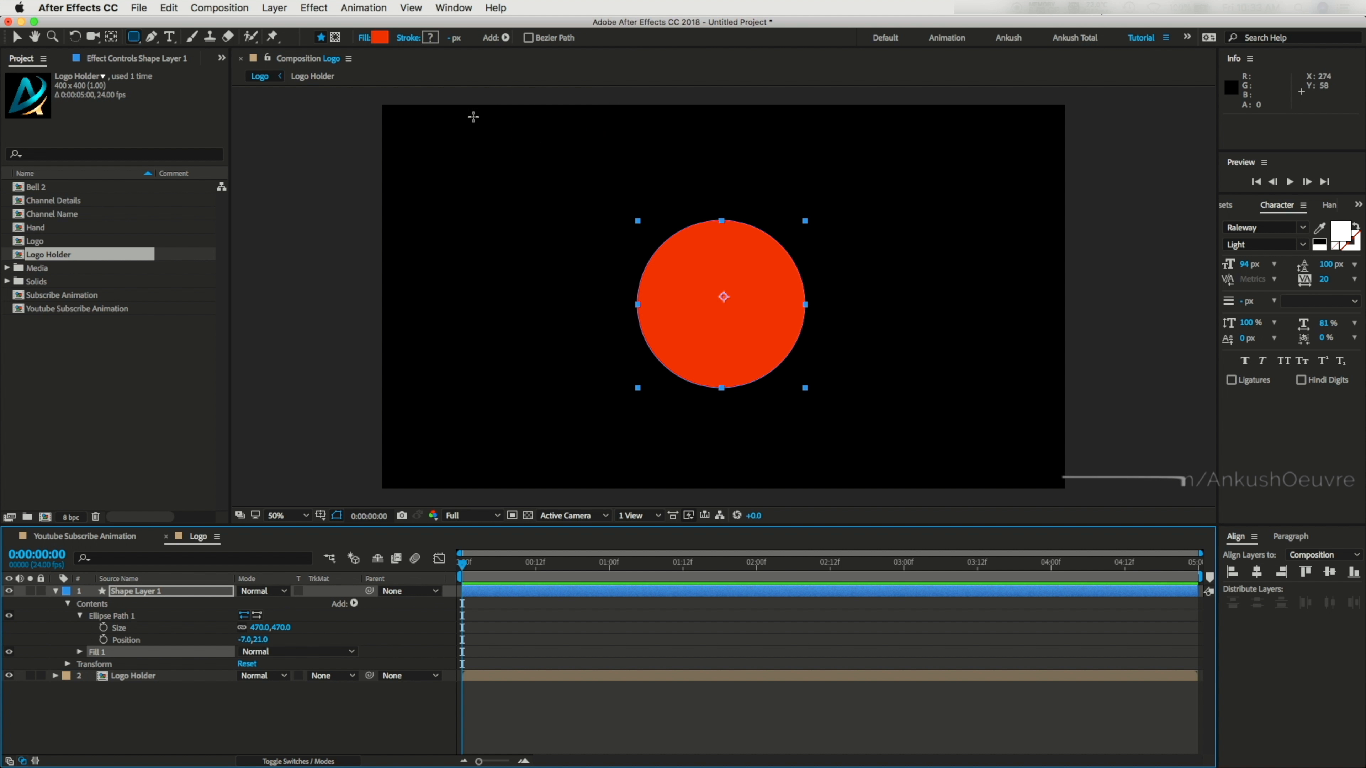
pyautogui.click(379, 37)
pyautogui.moveTo(913, 584); pyautogui.dragTo(910, 632)
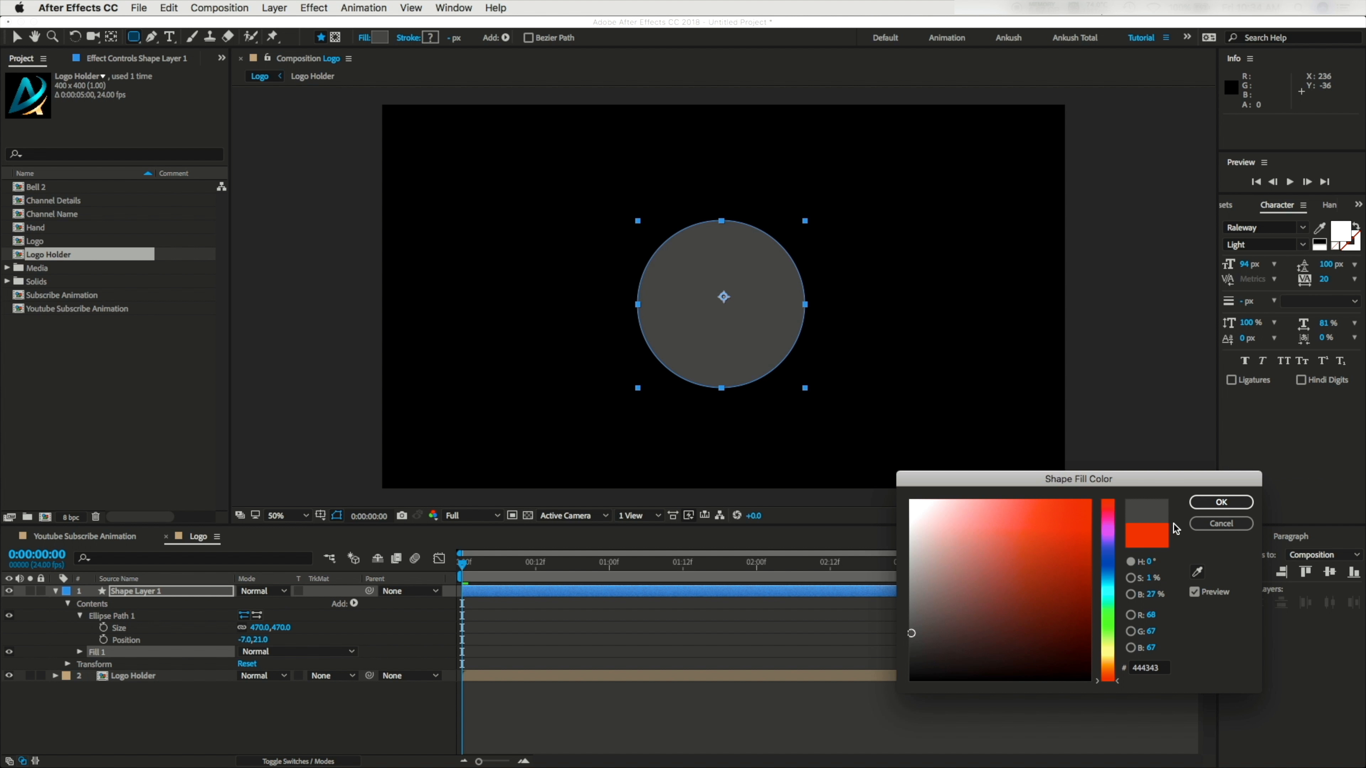
pyautogui.click(1221, 502)
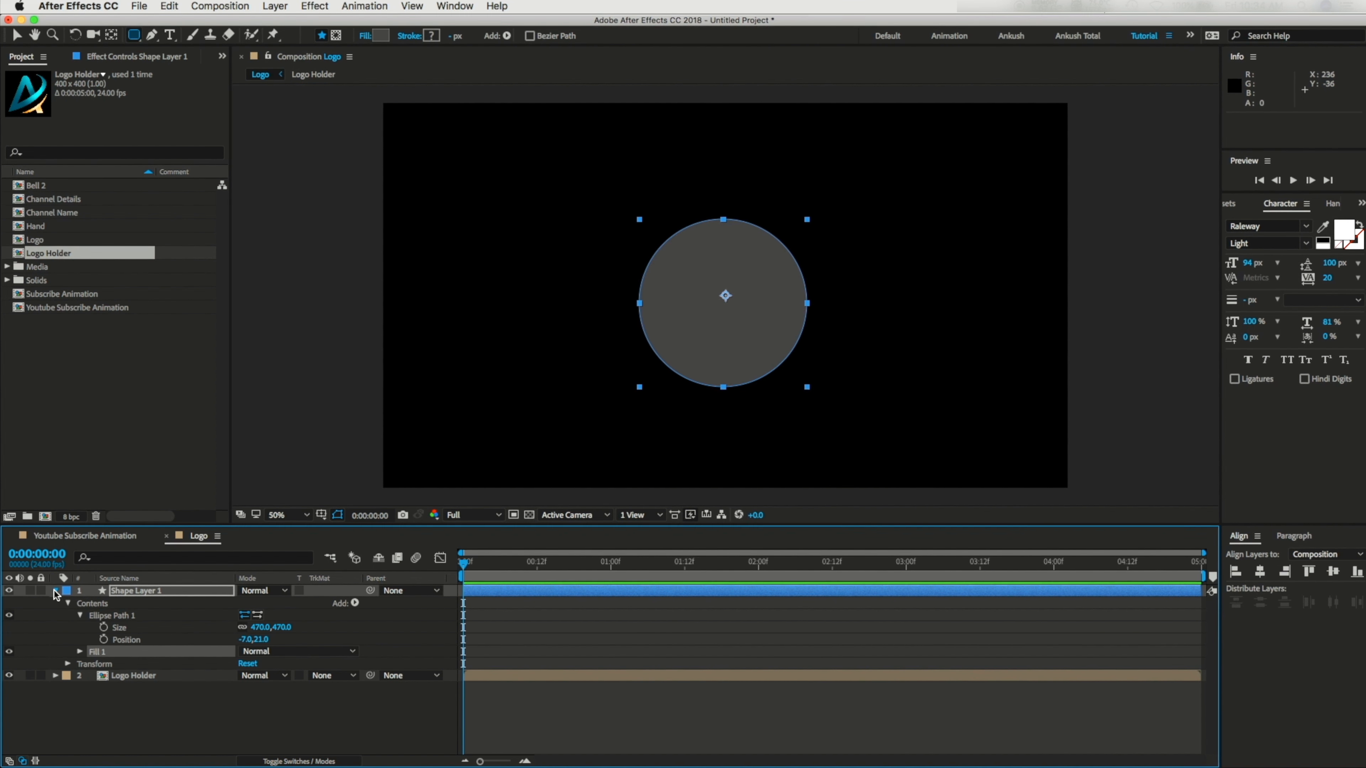
# Step: Move Shape Layer 1 below Logo Holder and use a duplicate of it above as Logo Holder's alpha matte
pyautogui.click(56, 590)
pyautogui.moveTo(134, 591); pyautogui.dragTo(138, 650)
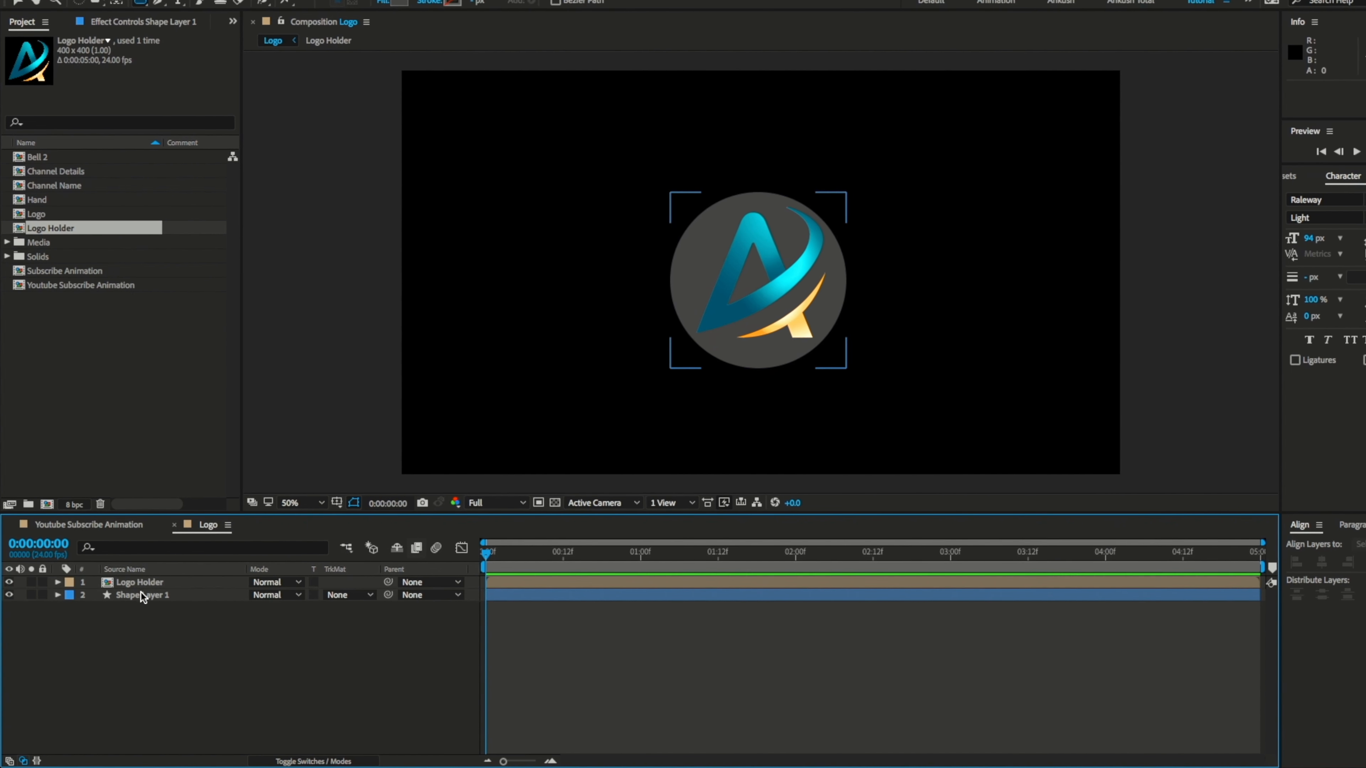
pyautogui.press('super+d')
pyautogui.moveTo(143, 578); pyautogui.dragTo(145, 570)
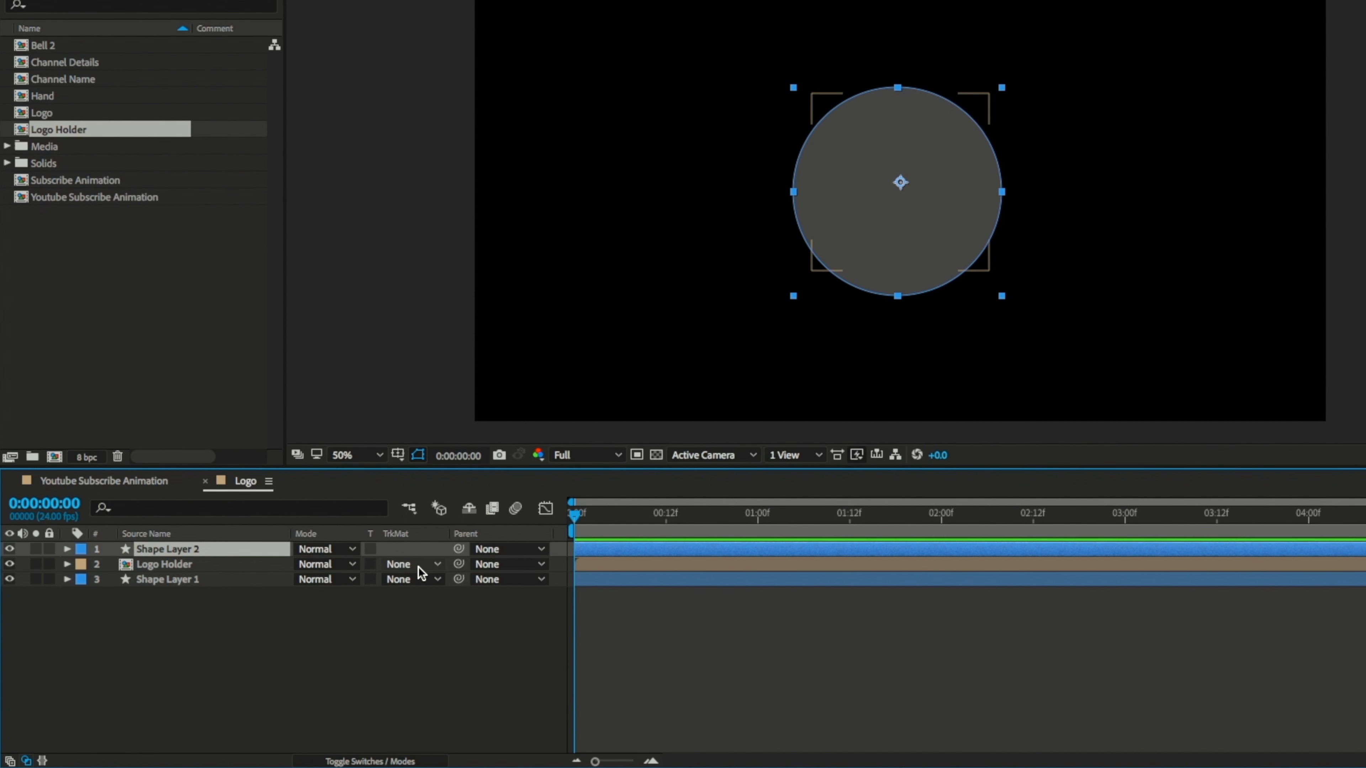
pyautogui.click(429, 557)
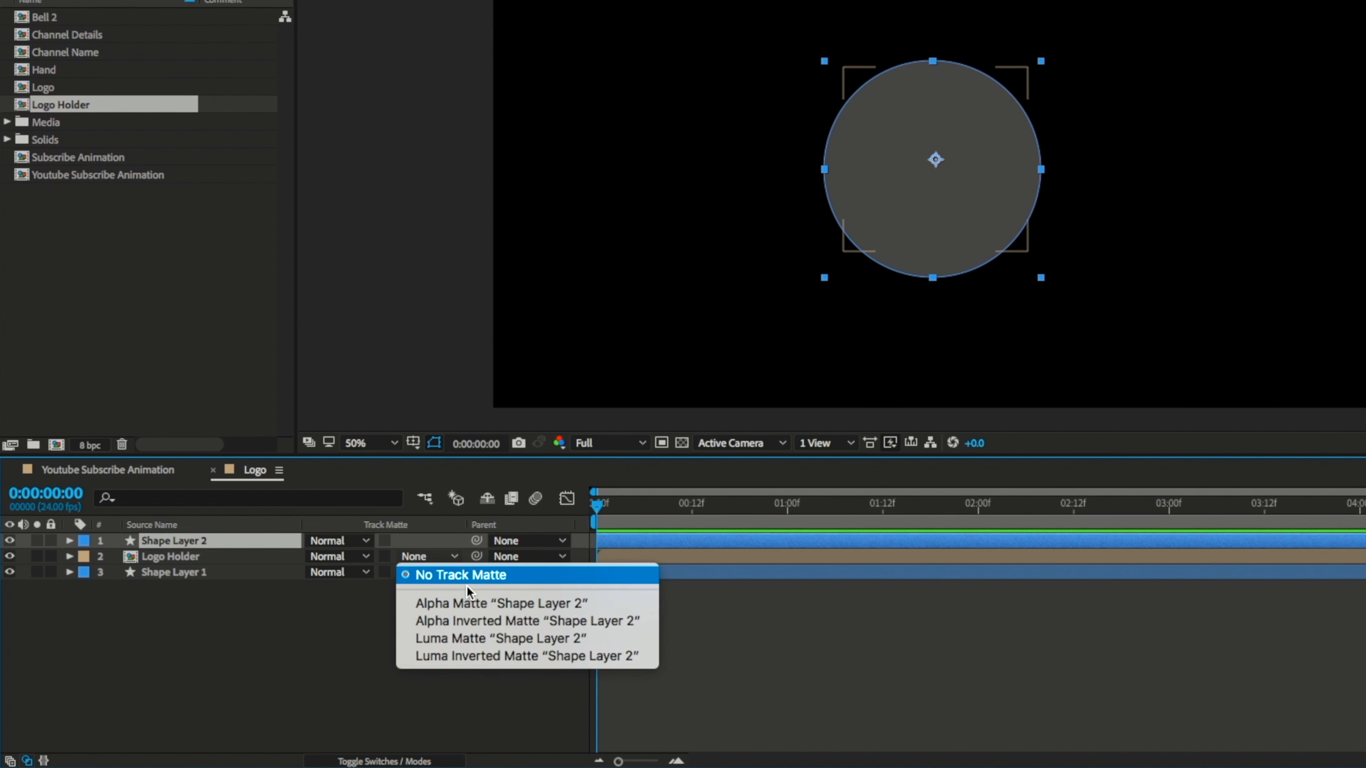
pyautogui.click(465, 602)
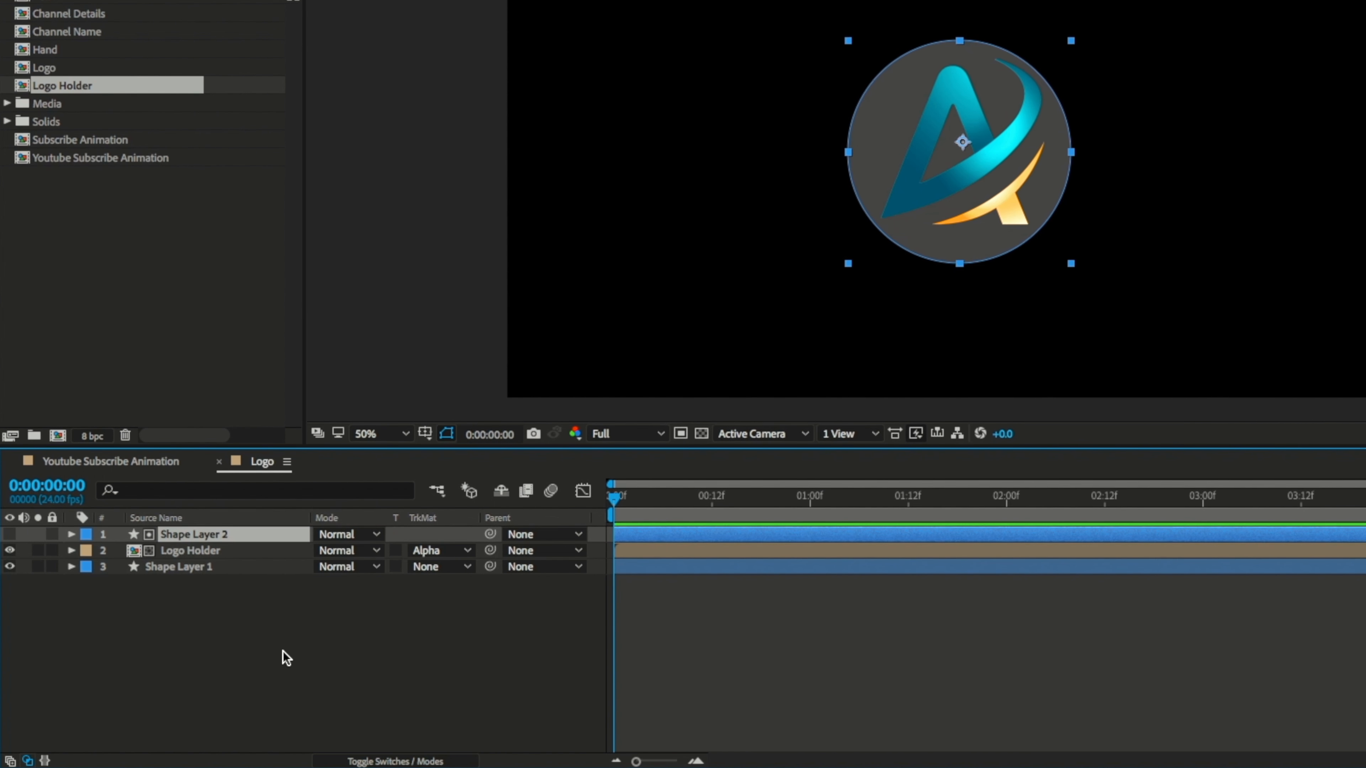
# Step: Apply the Drop Shadow effect to the Logo Holder layer
pyautogui.click(190, 552)
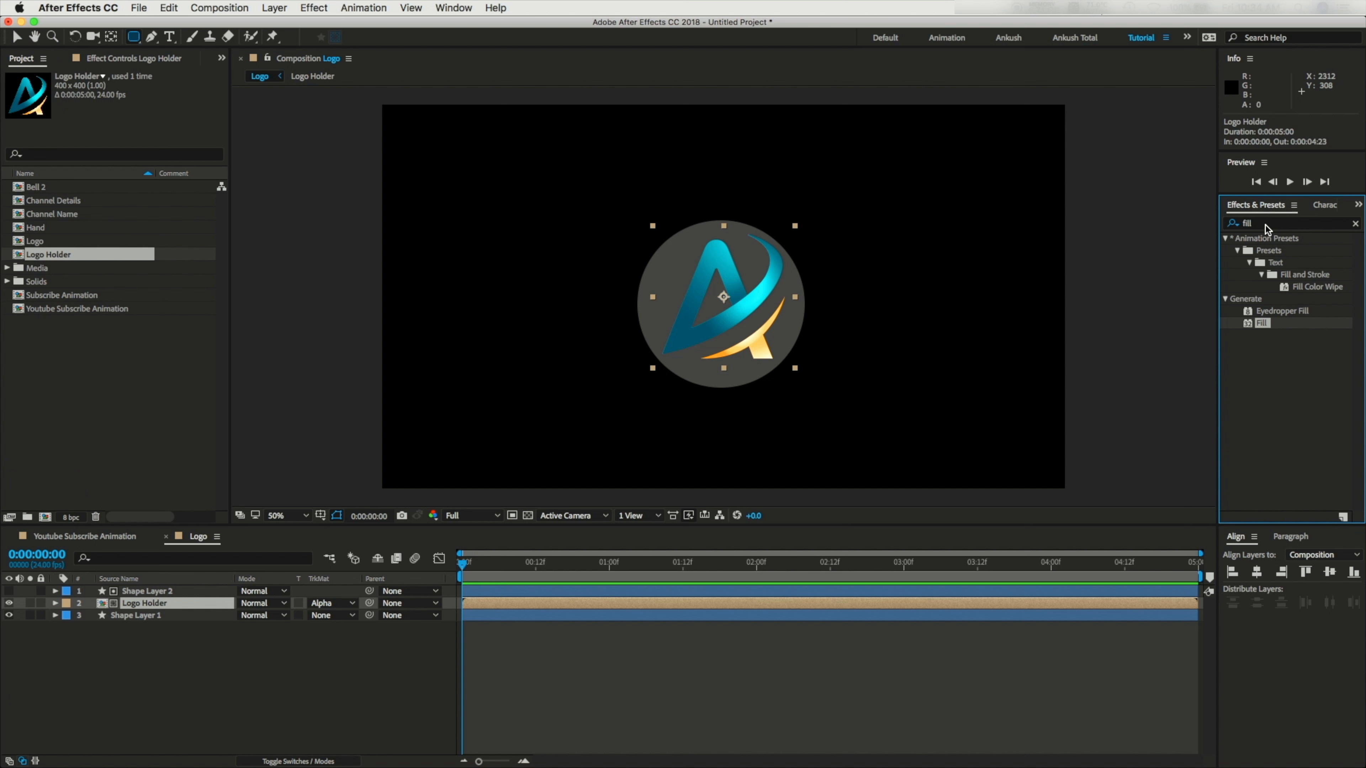
pyautogui.click(1265, 224)
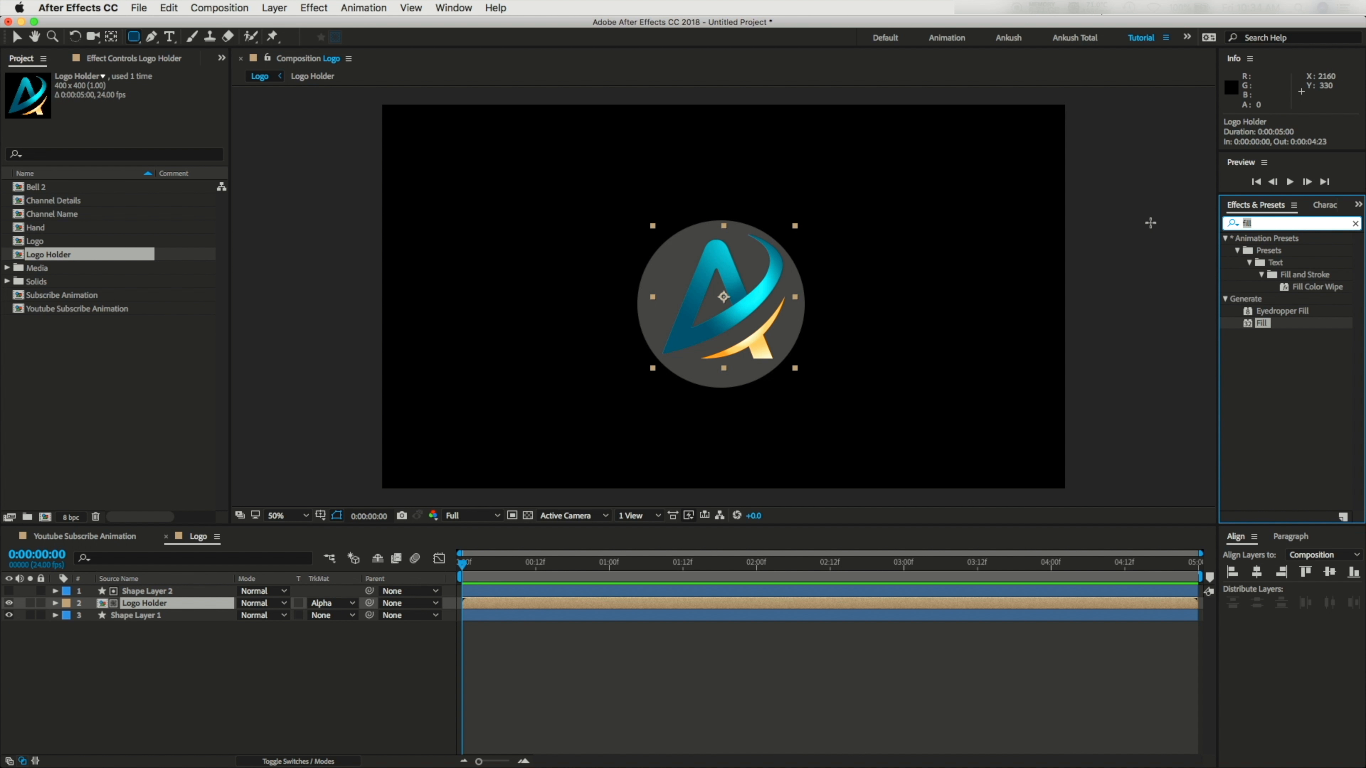
pyautogui.write('drop')
pyautogui.doubleClick(1291, 381)
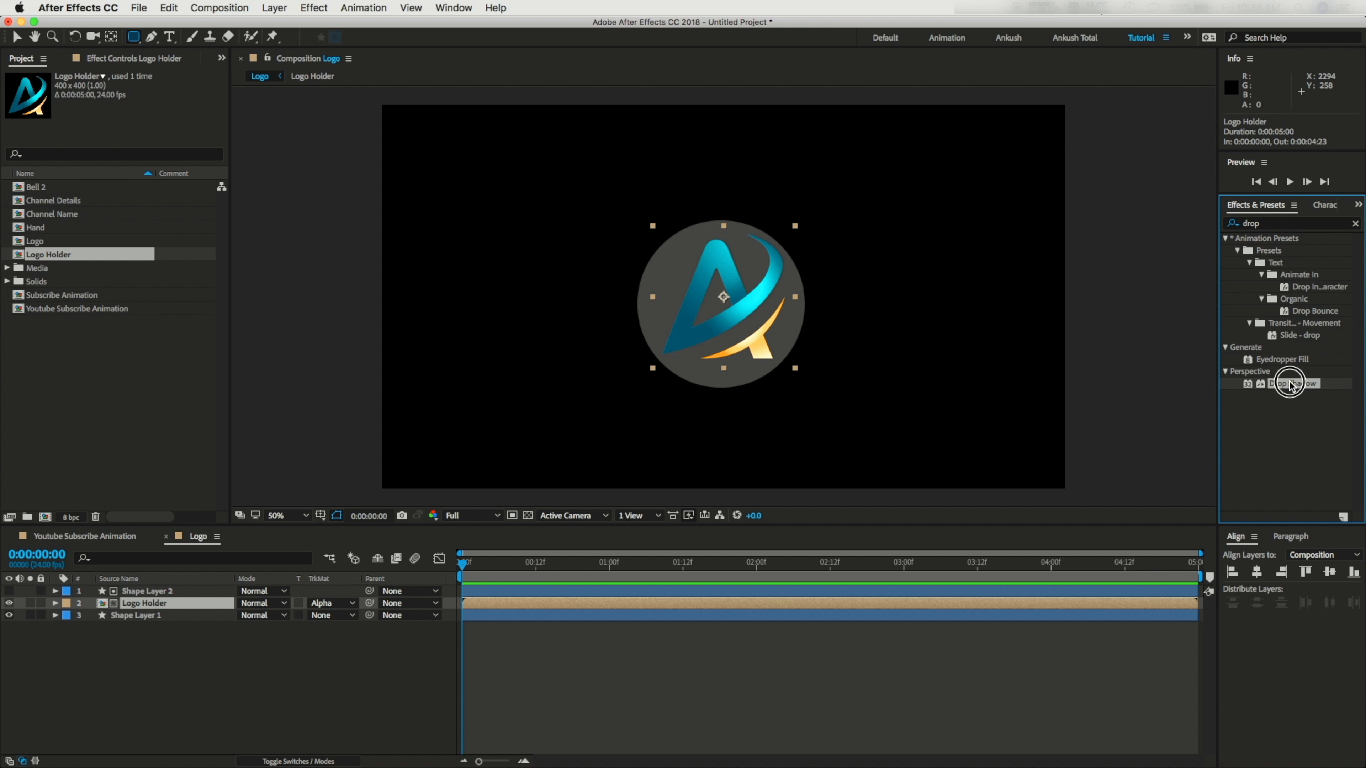
# Step: Set the Logo Holder drop shadow's distance to 19.0 and softness to 21.0
pyautogui.press('.')
pyautogui.press('.')
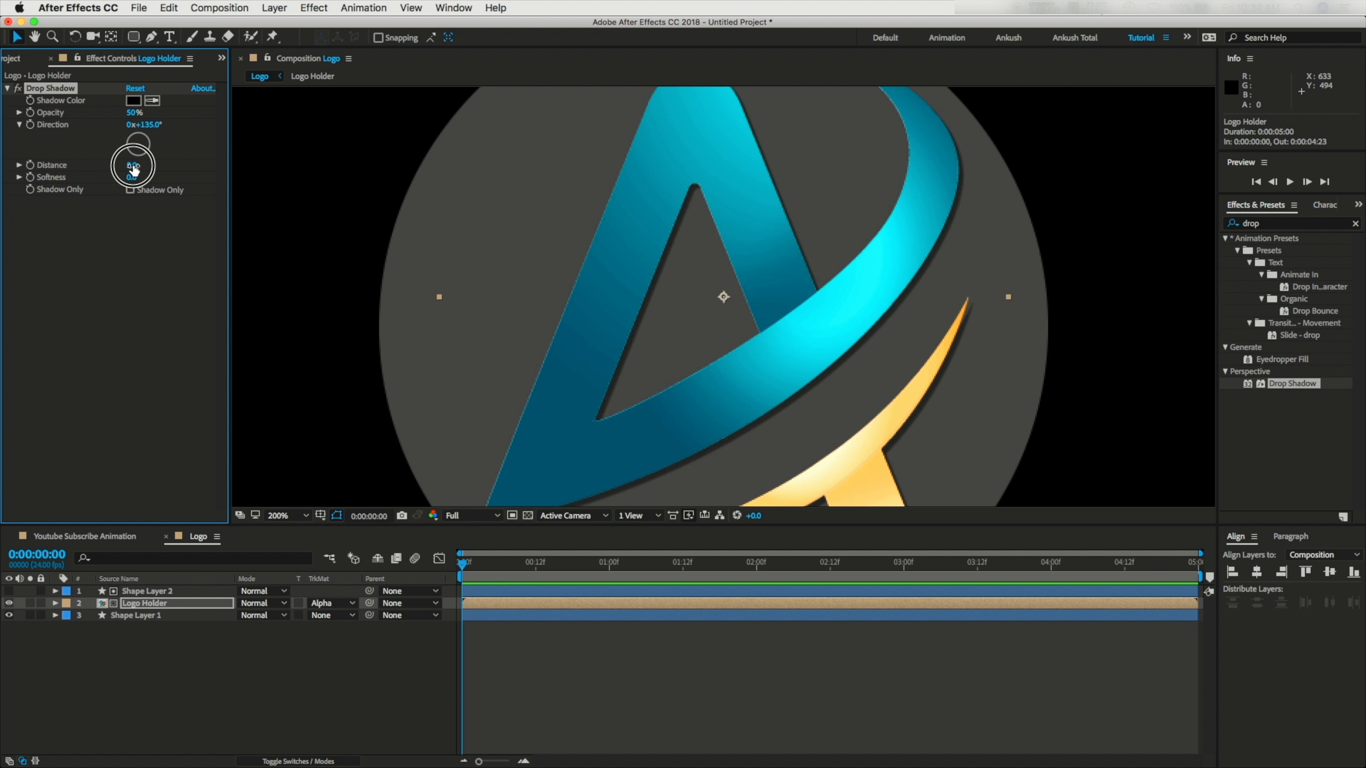
pyautogui.write('19')
pyautogui.press('Tab')
pyautogui.write('2')
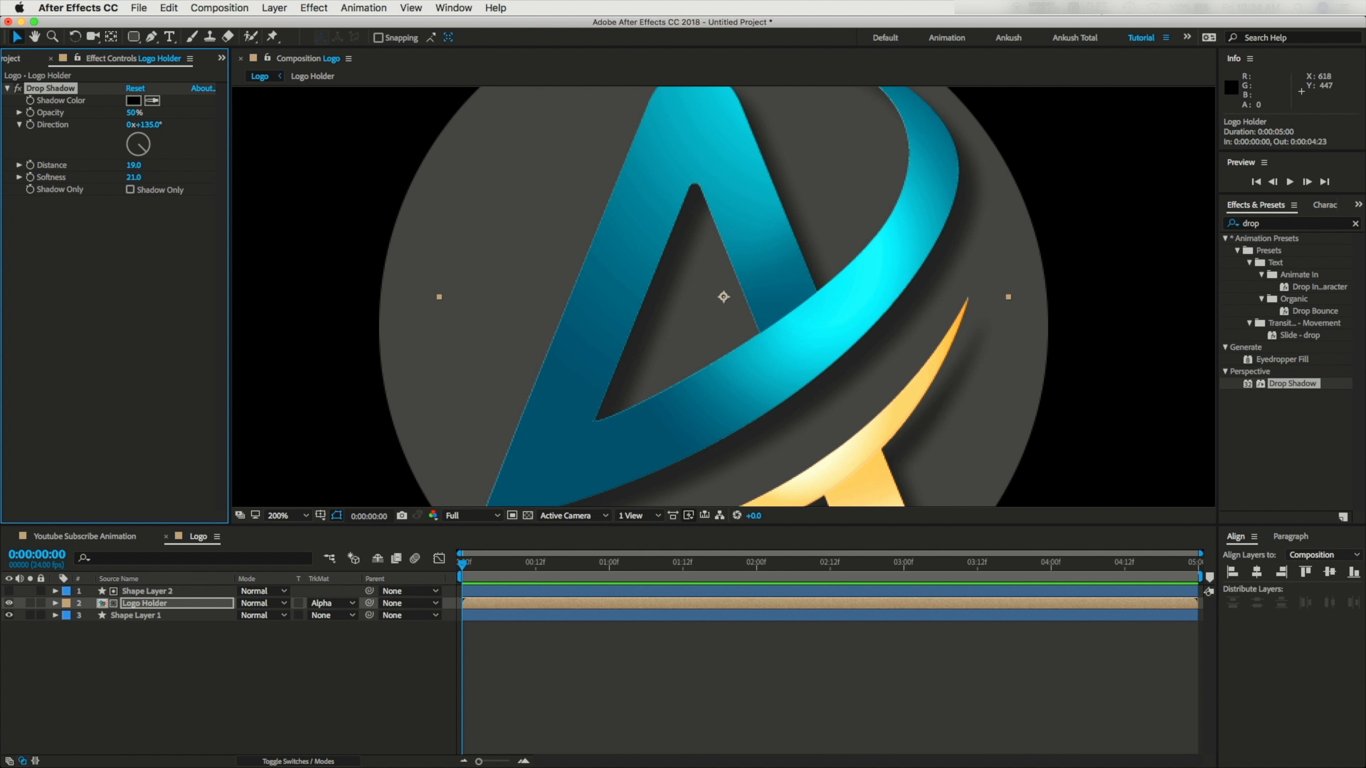
pyautogui.press(',')
pyautogui.press(',')
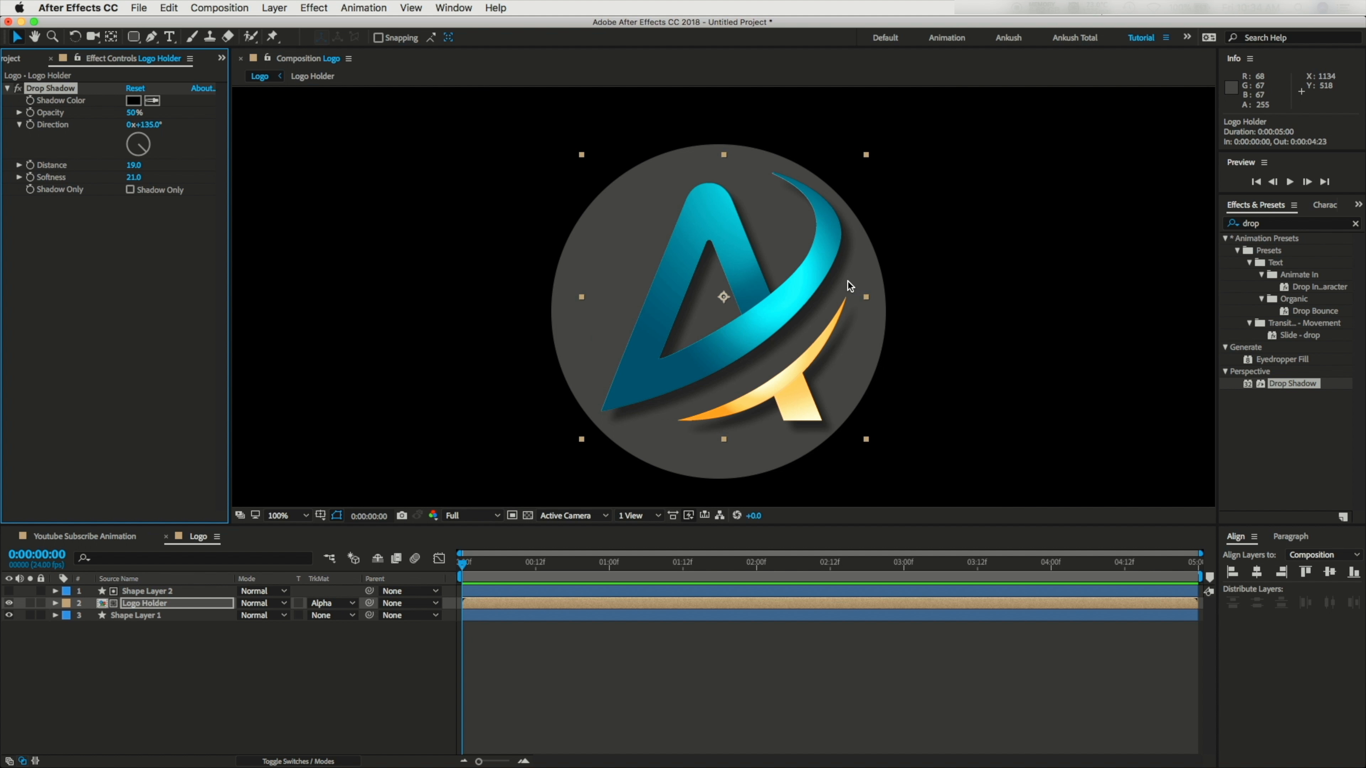
# Step: Lighten the fill of the circle on Shape Layer 1 to grey 5B5A5A
pyautogui.press('.')
pyautogui.click(147, 620)
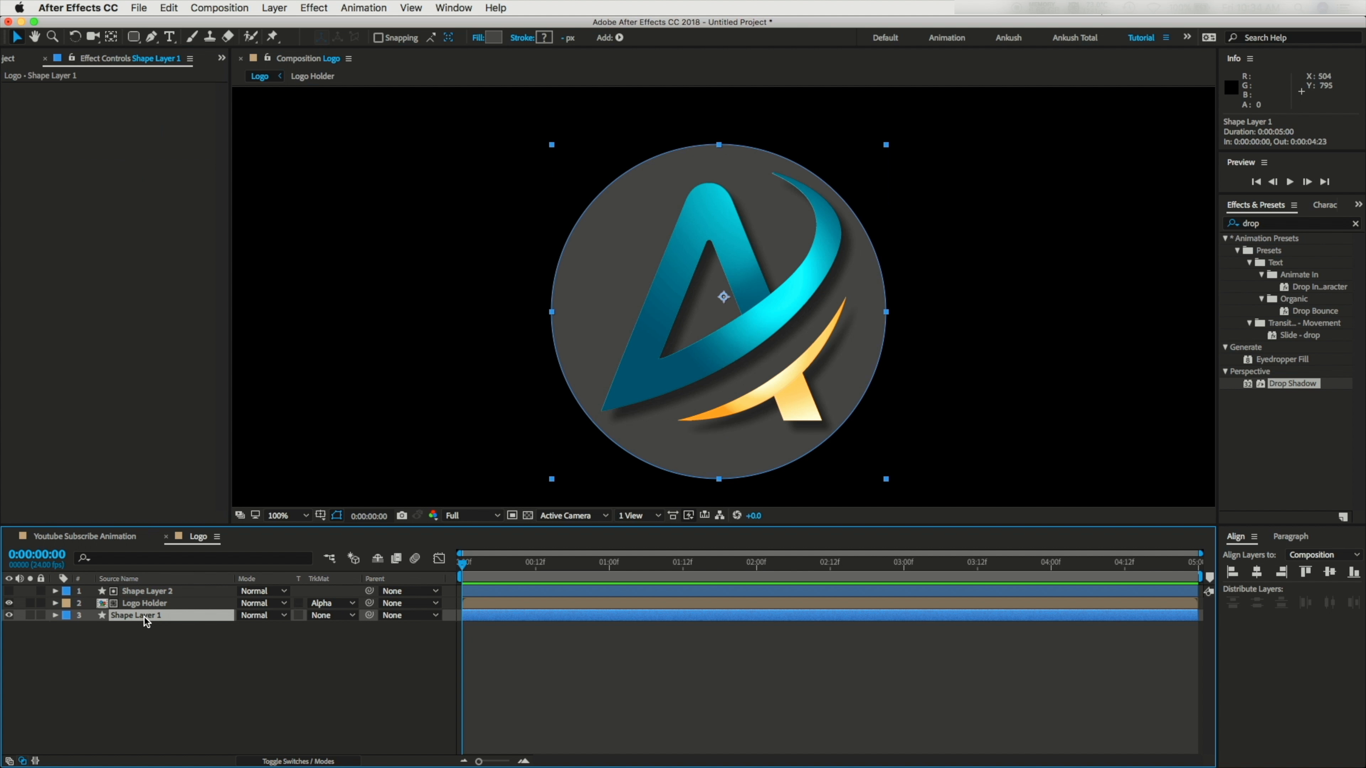
pyautogui.click(491, 39)
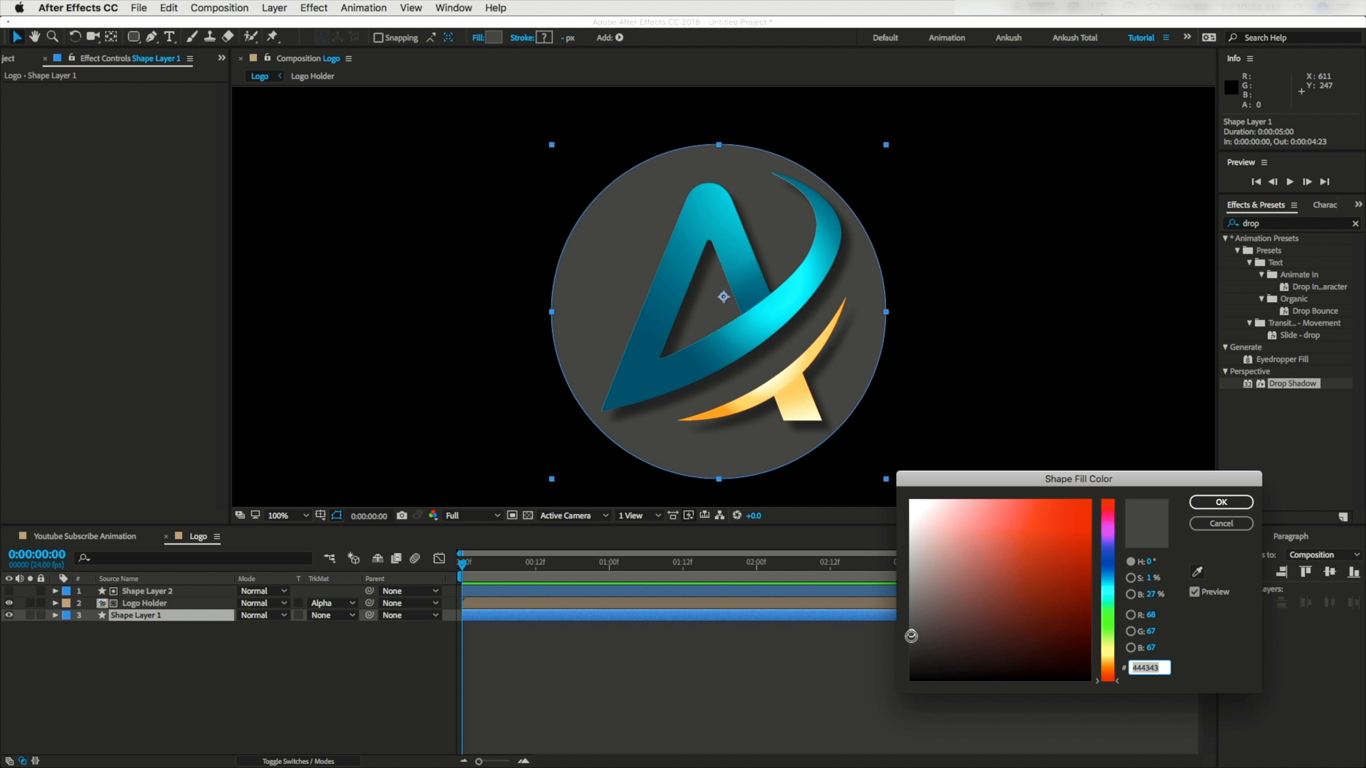
pyautogui.moveTo(911, 636); pyautogui.dragTo(911, 616)
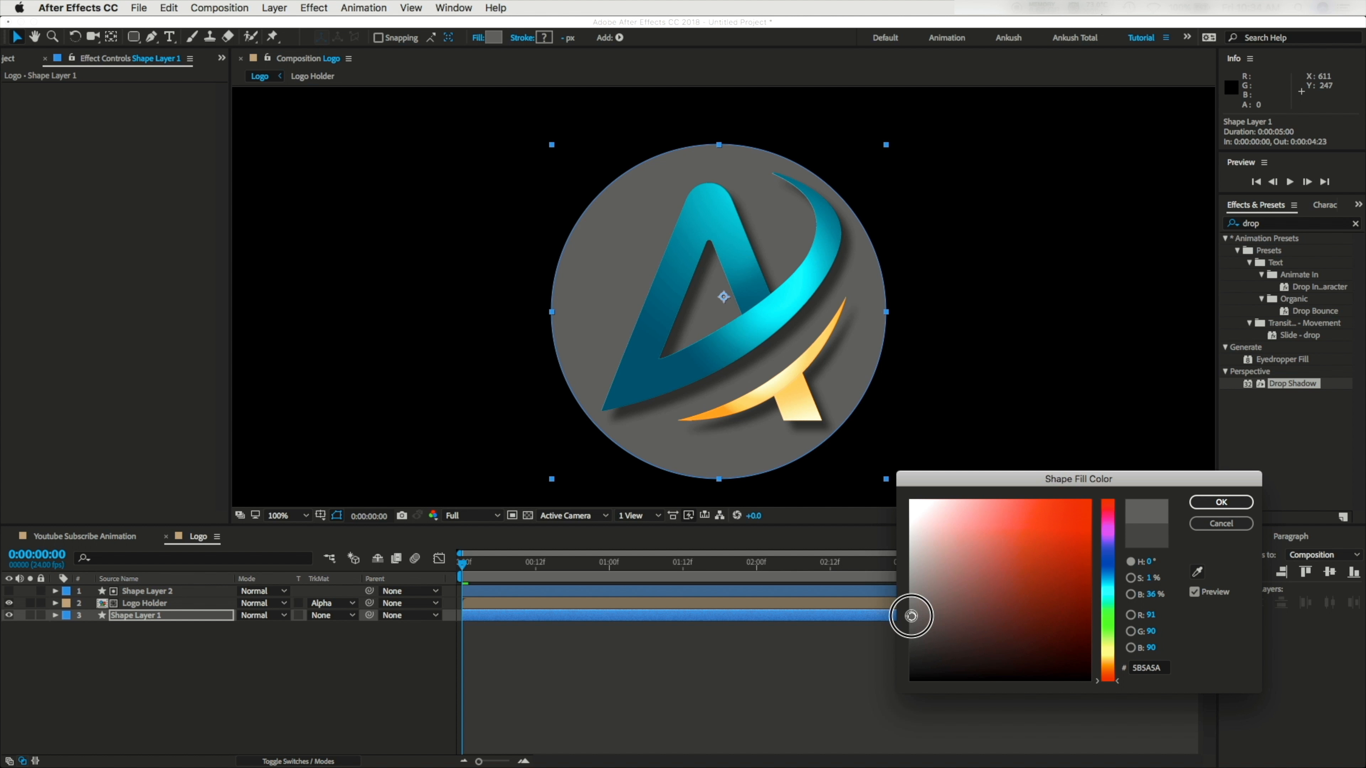
pyautogui.click(1209, 510)
pyautogui.press(',')
pyautogui.click(912, 424)
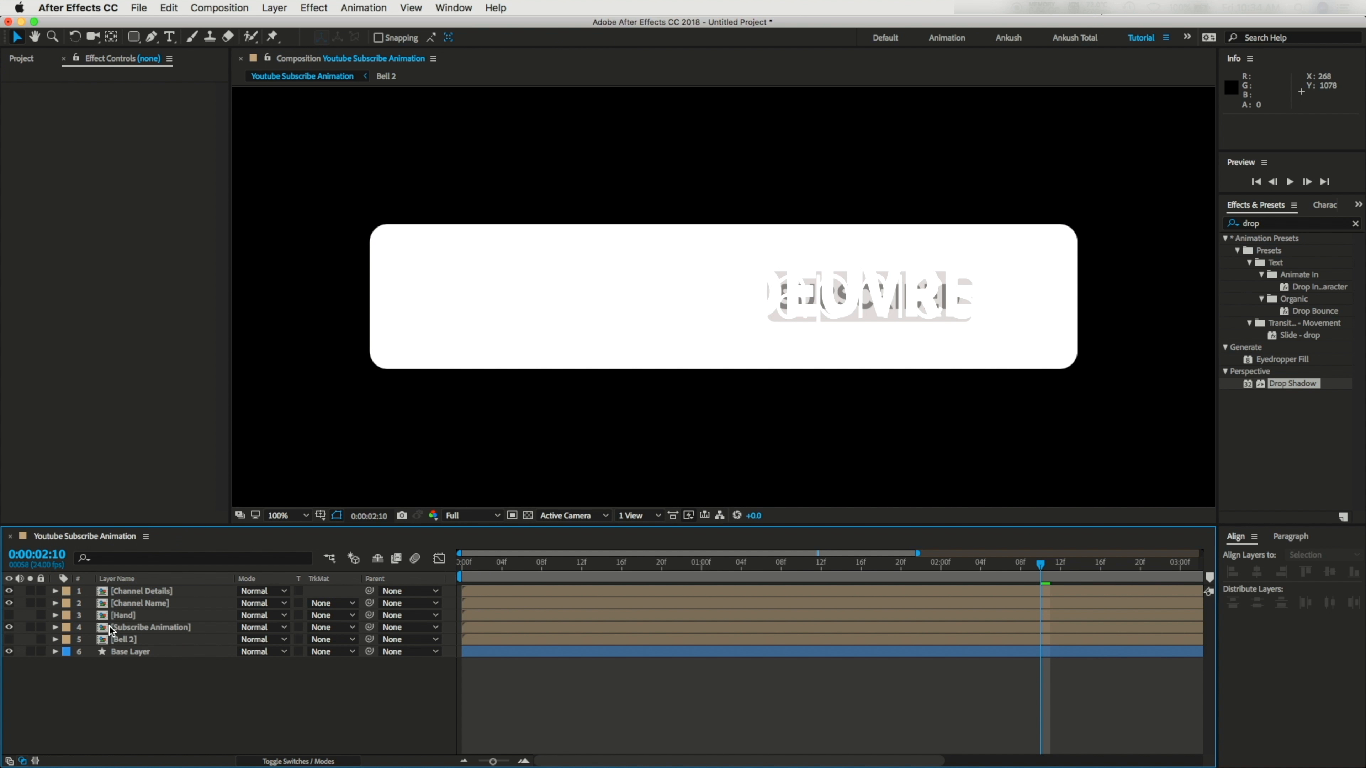
# Step: Add the Logo composition as the top layer of Youtube Subscribe Animation and leave only Logo and Base Layer visible
pyautogui.click(24, 62)
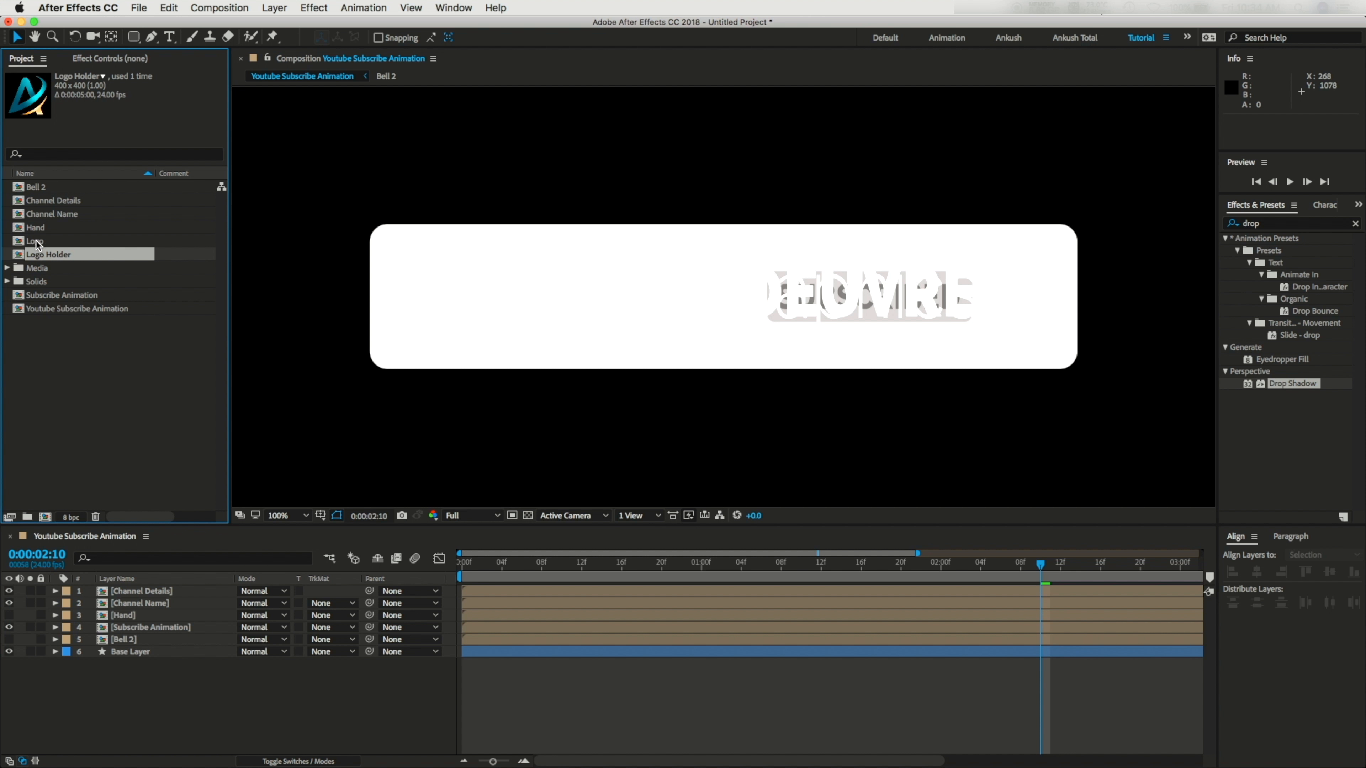
pyautogui.moveTo(38, 245); pyautogui.dragTo(203, 594)
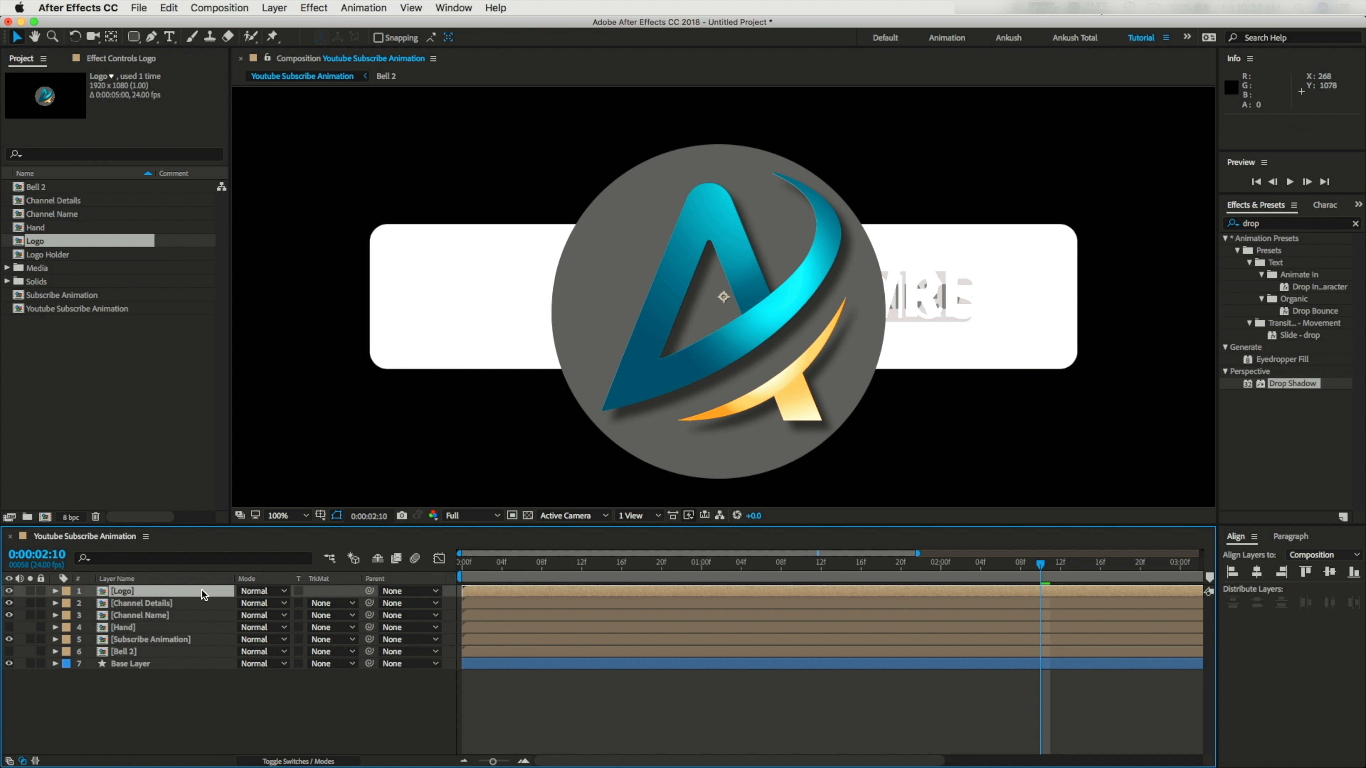
pyautogui.click(138, 726)
pyautogui.moveTo(10, 591); pyautogui.dragTo(9, 630)
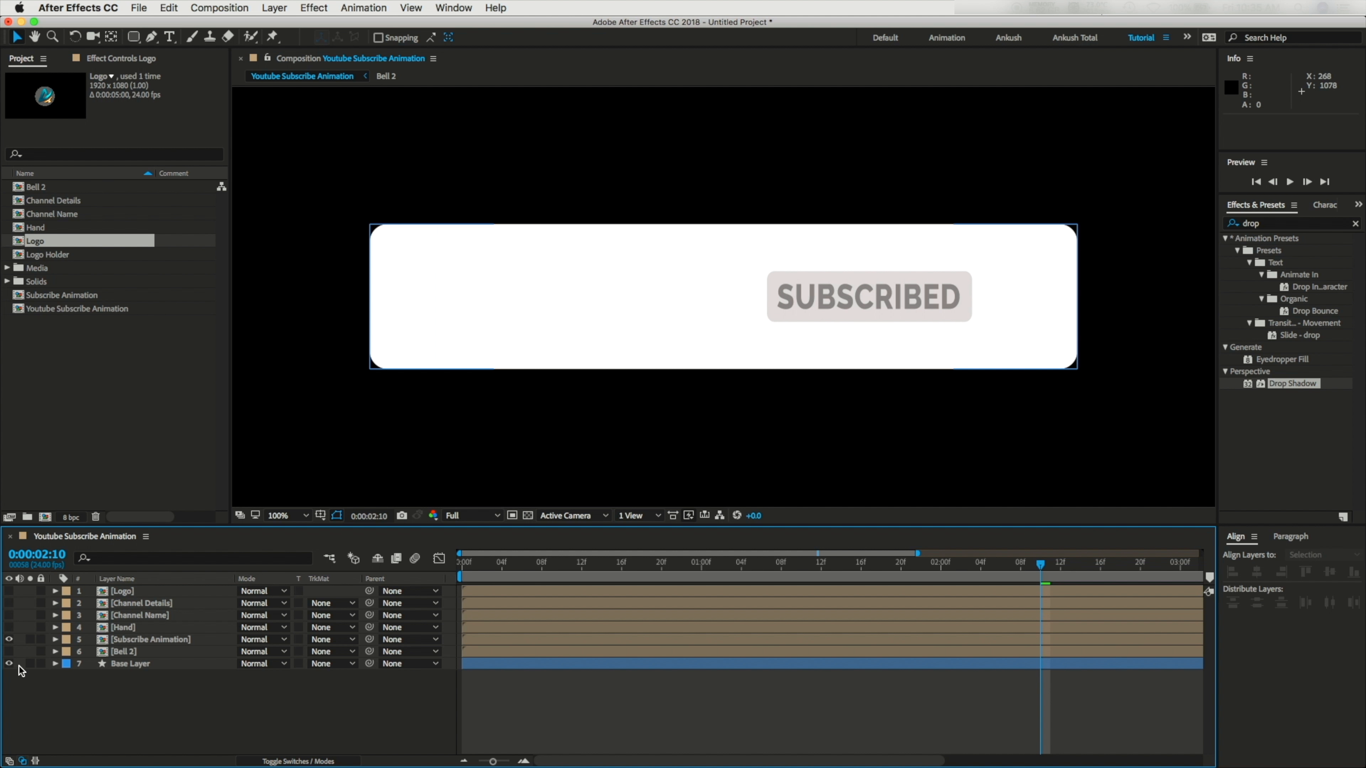
pyautogui.click(10, 639)
pyautogui.click(10, 591)
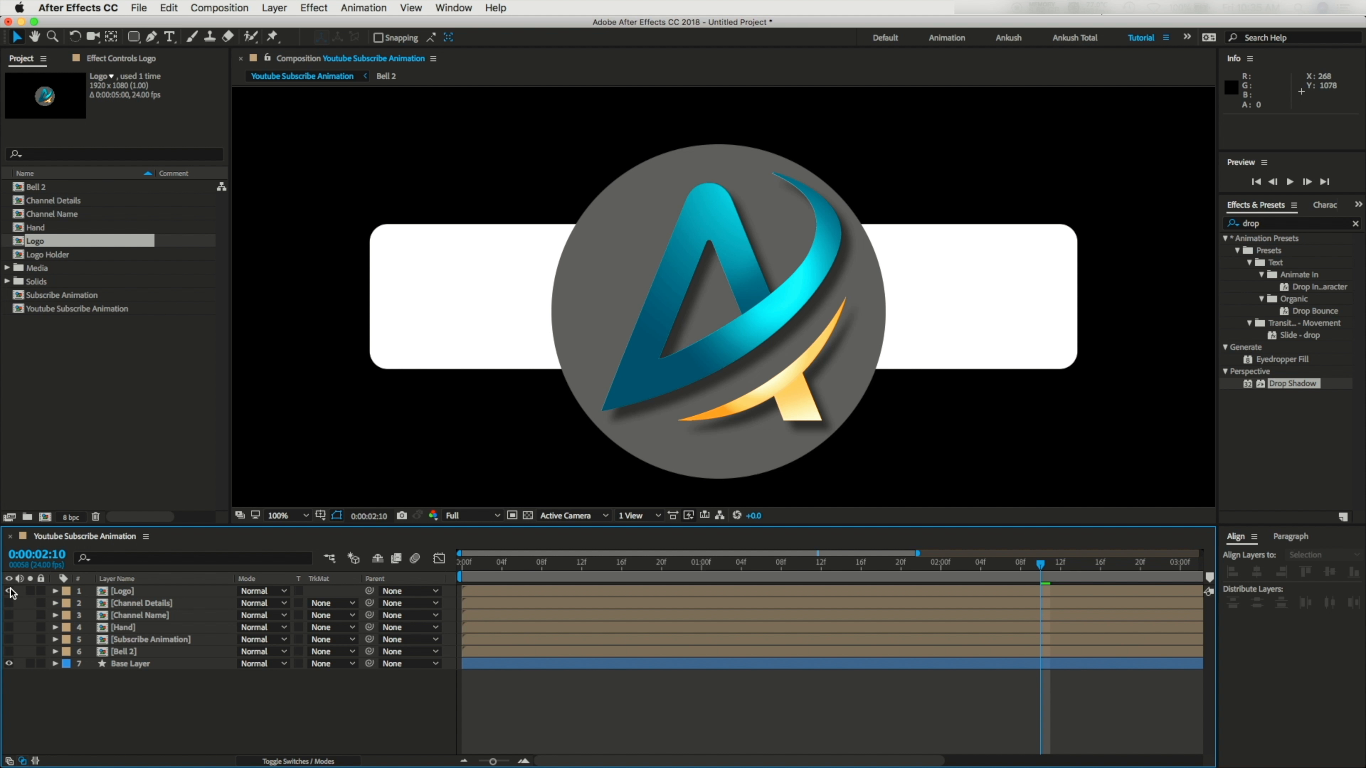
# Step: Scale the Logo layer down to 26.0% in the main composition
pyautogui.click(135, 591)
pyautogui.press('s')
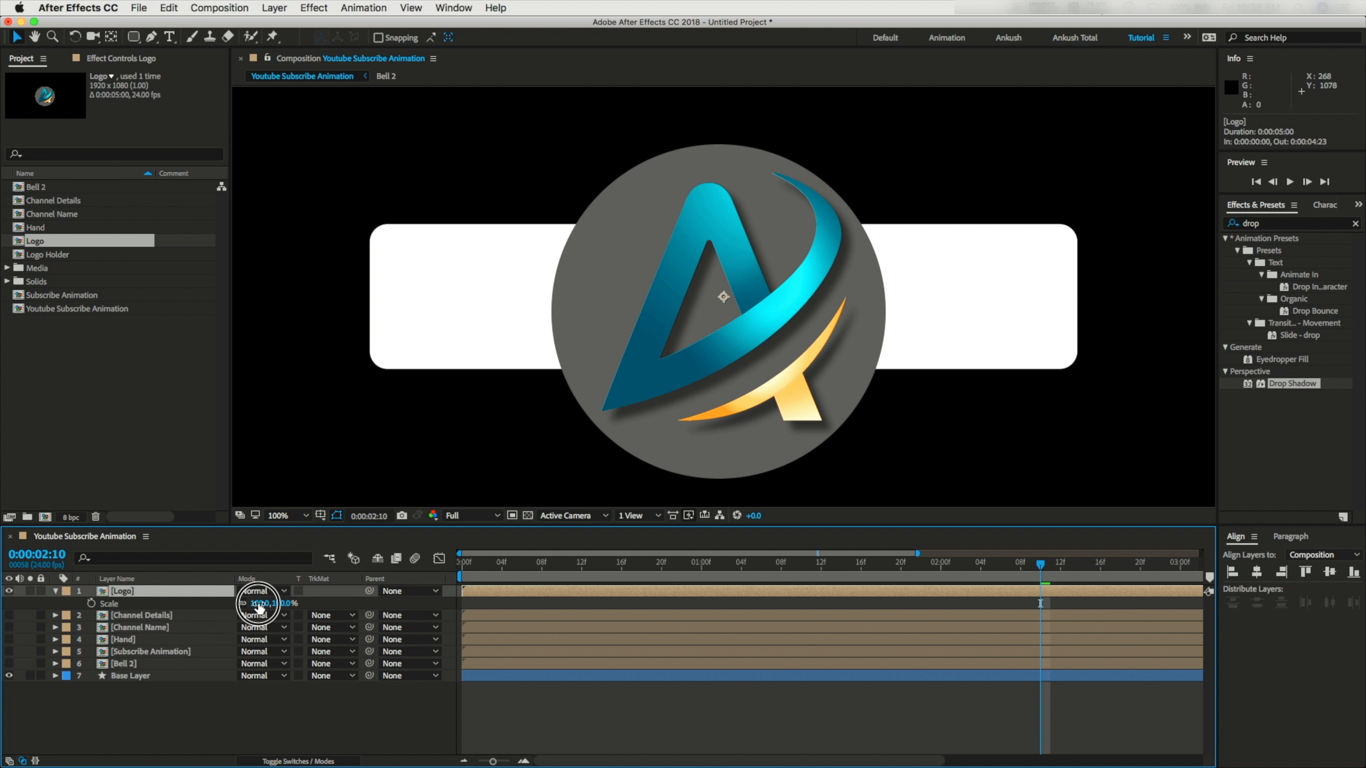
pyautogui.moveTo(258, 604); pyautogui.dragTo(210, 612)
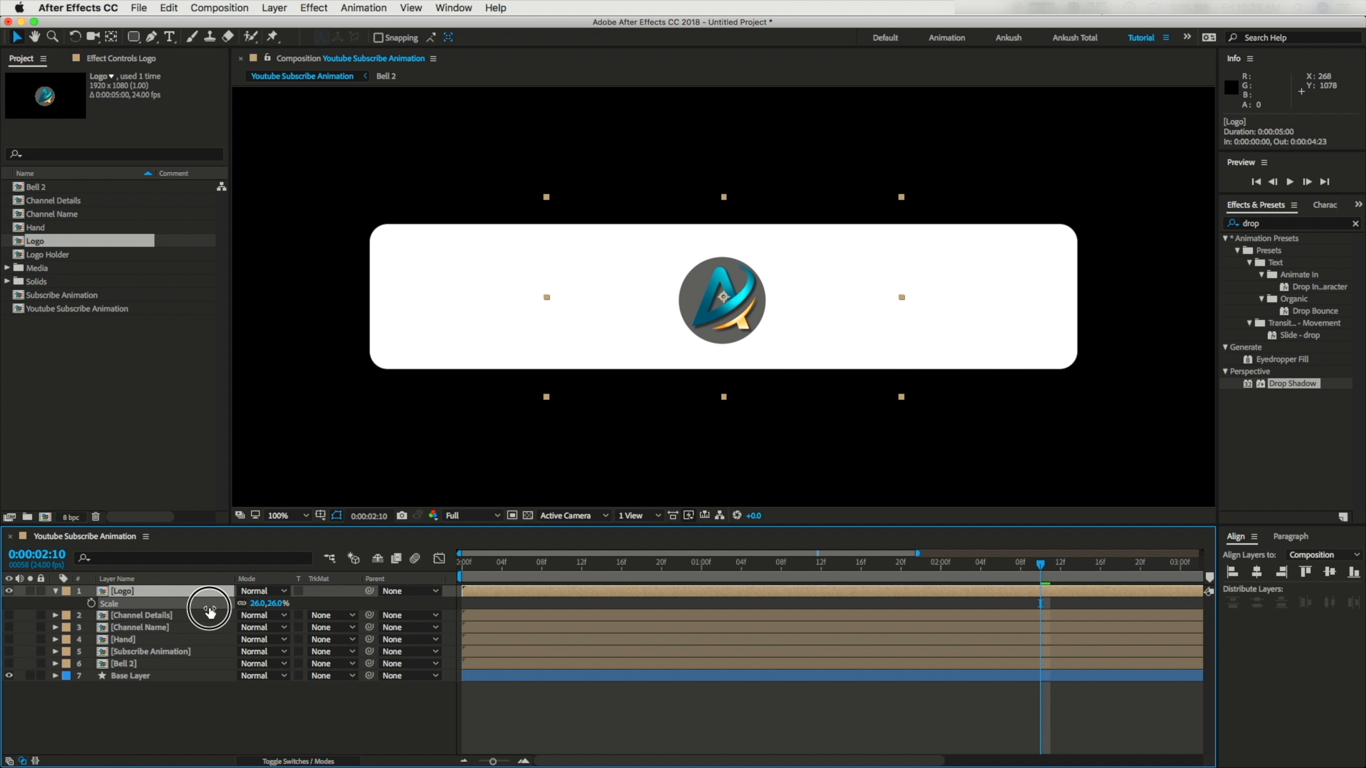
# Step: Show the Subscribe Animation layer and set the Logo layer's position to 558.0, 540.0 near the white base's left end
pyautogui.click(9, 651)
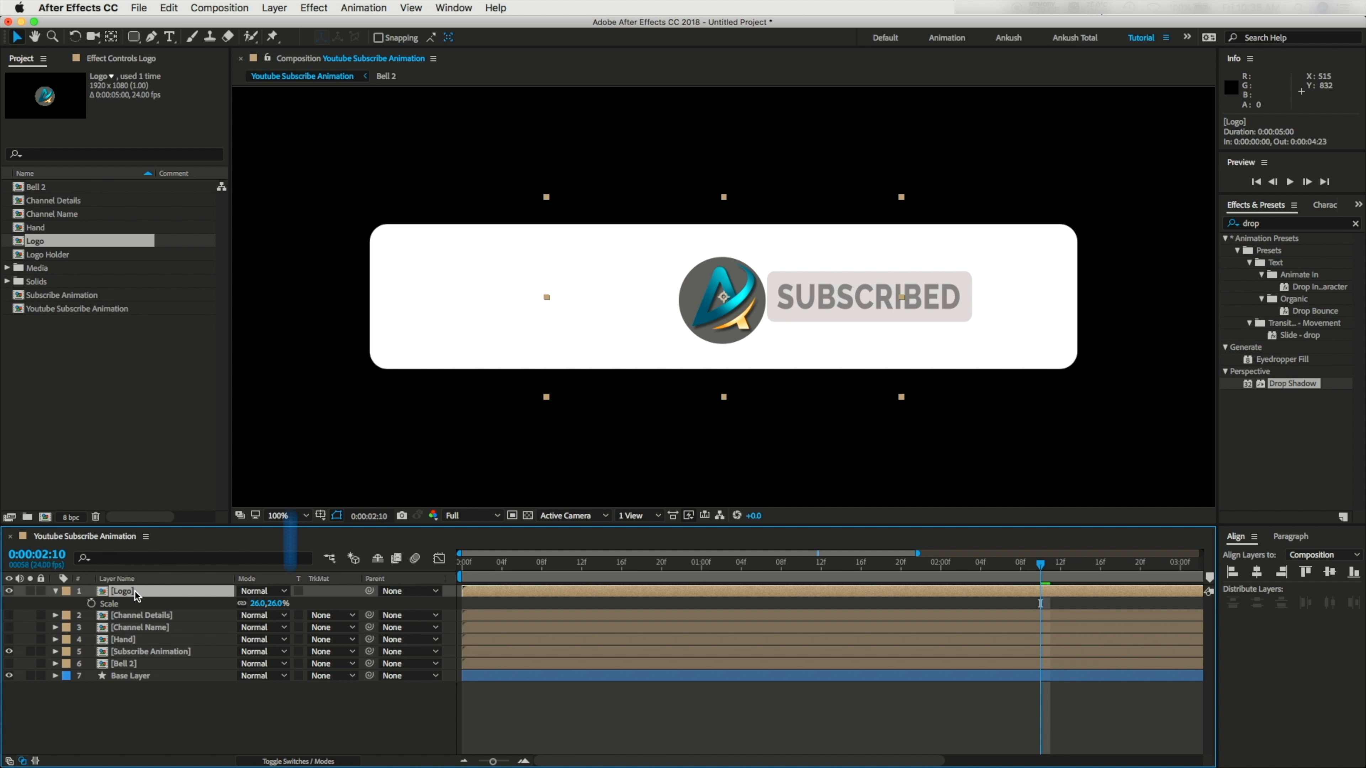
pyautogui.press('p')
pyautogui.click(239, 604)
pyautogui.moveTo(239, 604); pyautogui.dragTo(65, 604)
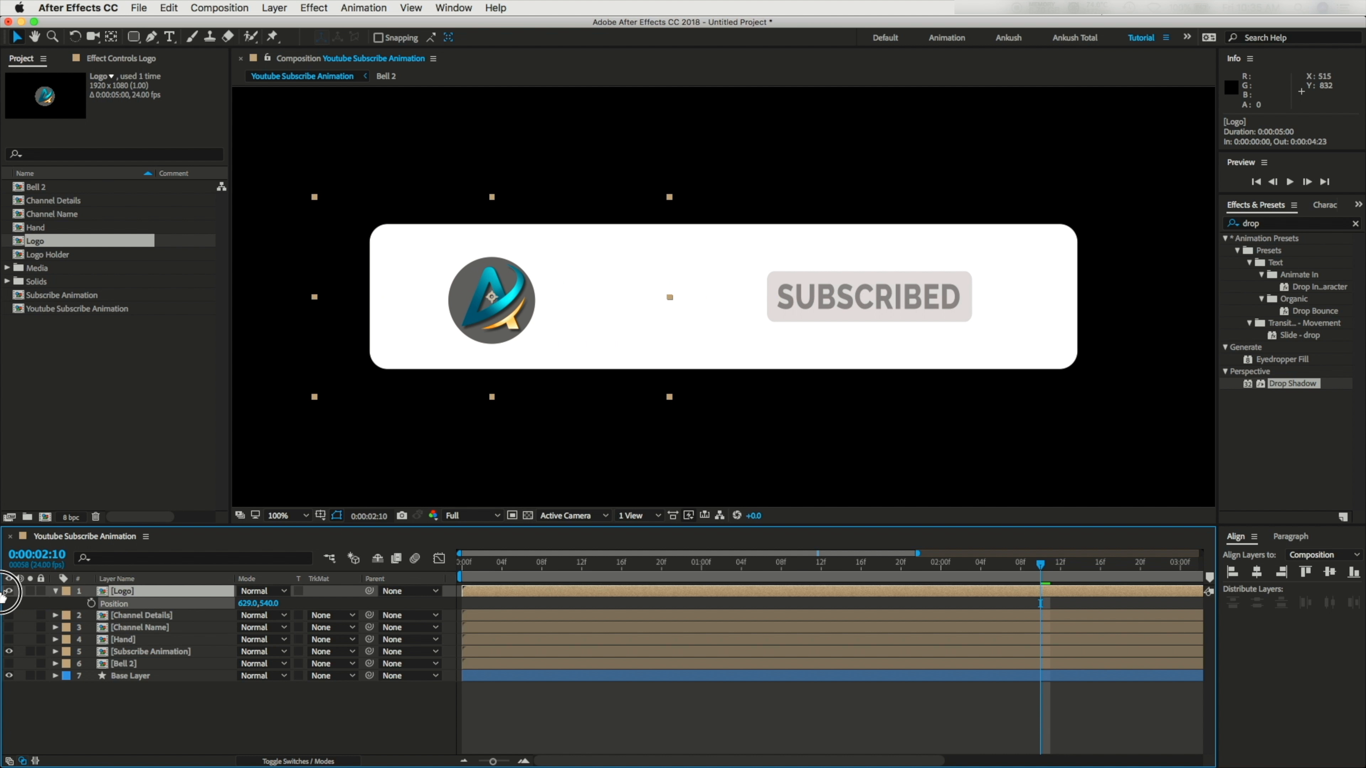
pyautogui.moveTo(249, 607); pyautogui.dragTo(198, 606)
pyautogui.hotkey('shift', 's')
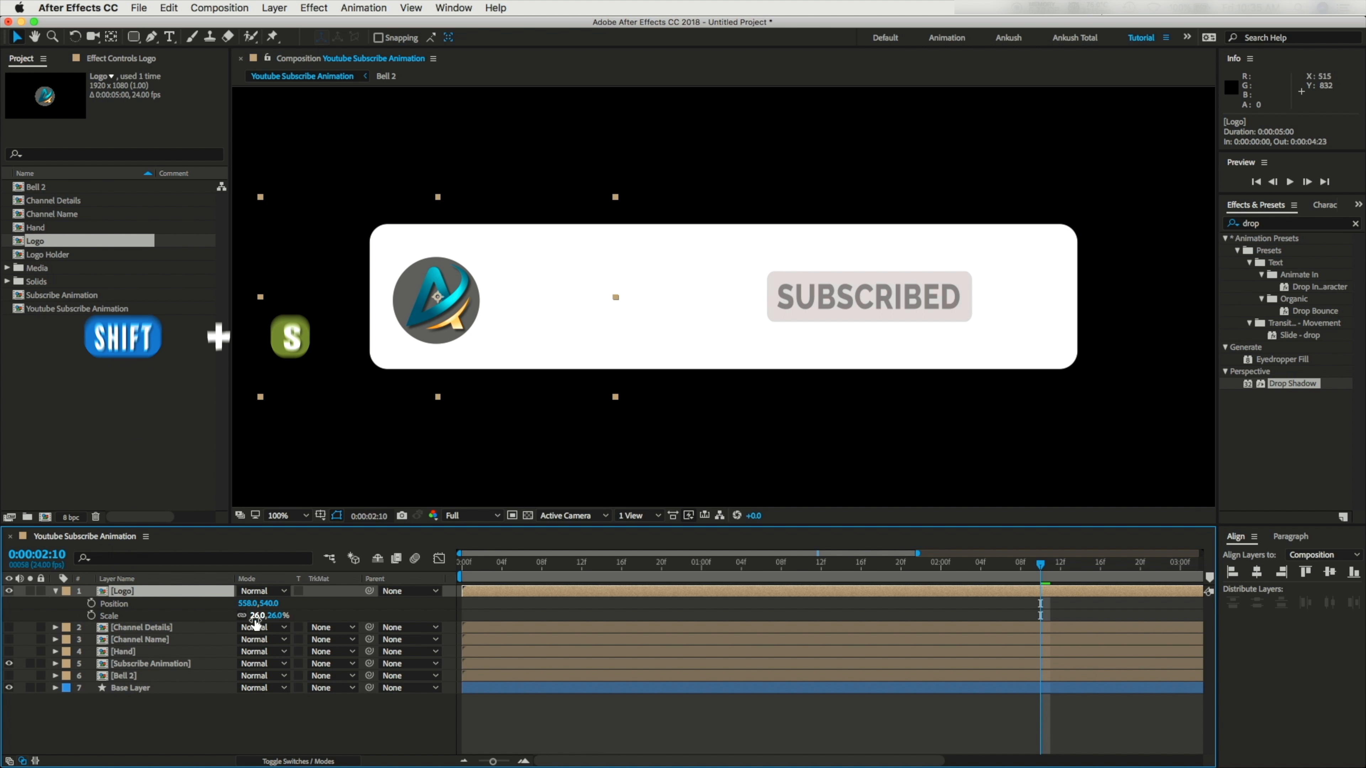
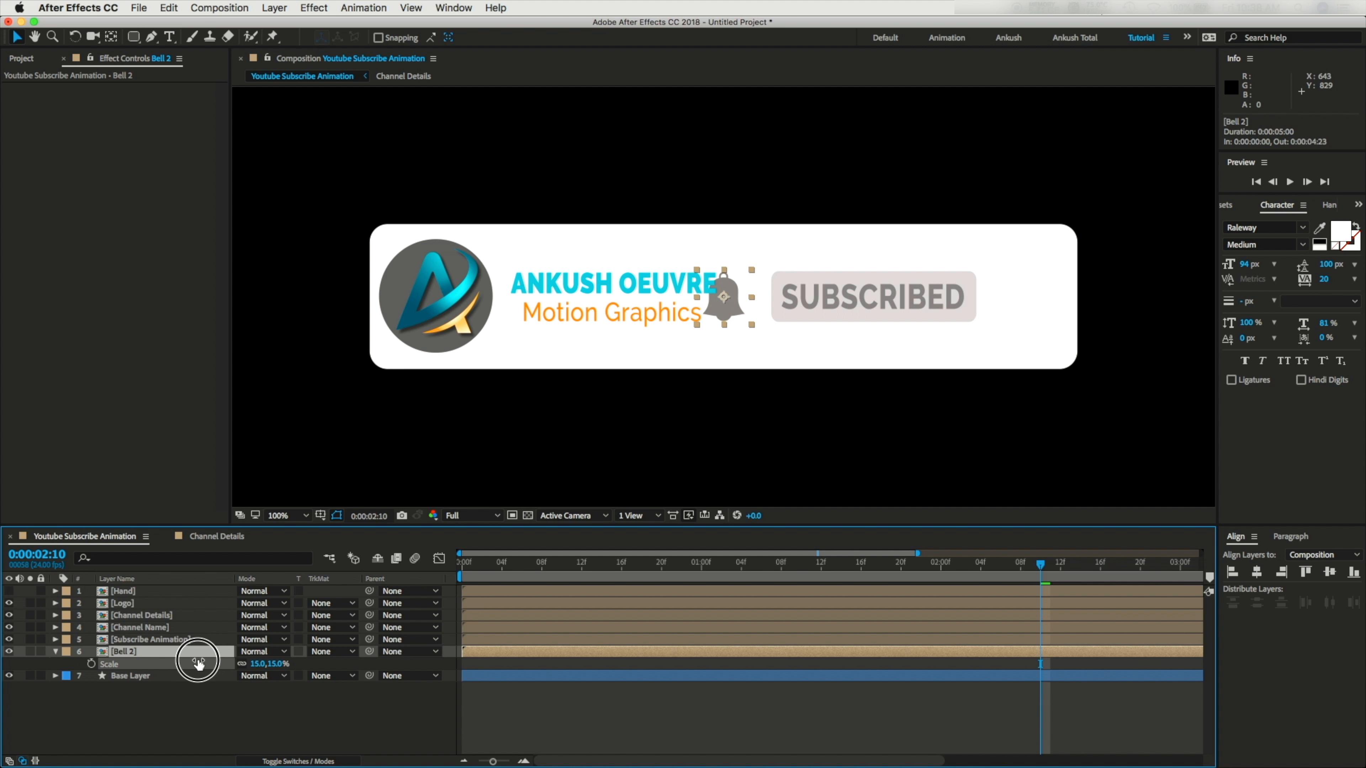
# Step: Set the Bell 2 layer's position to 1270.0, 540.0 so it sits behind the subscribe button
pyautogui.click(153, 653)
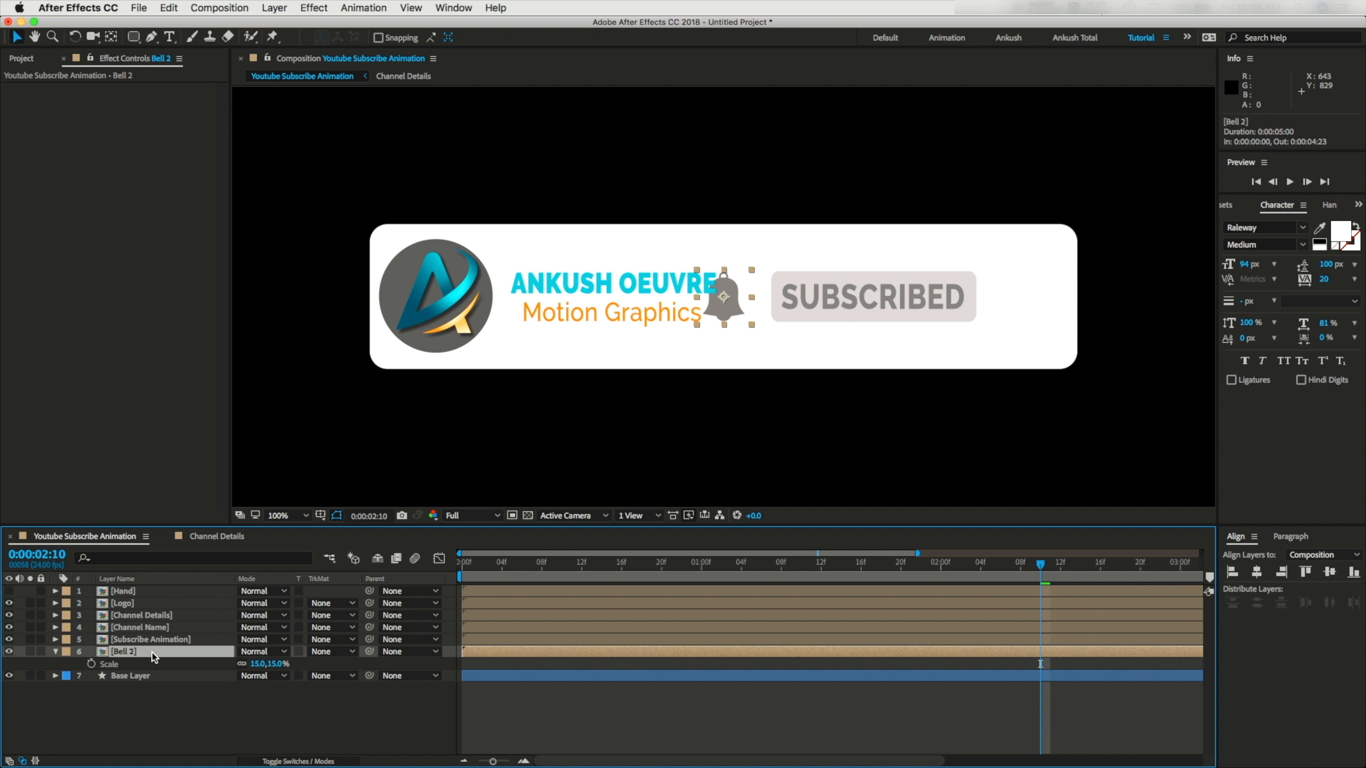
pyautogui.press('p')
pyautogui.moveTo(261, 669); pyautogui.dragTo(463, 667)
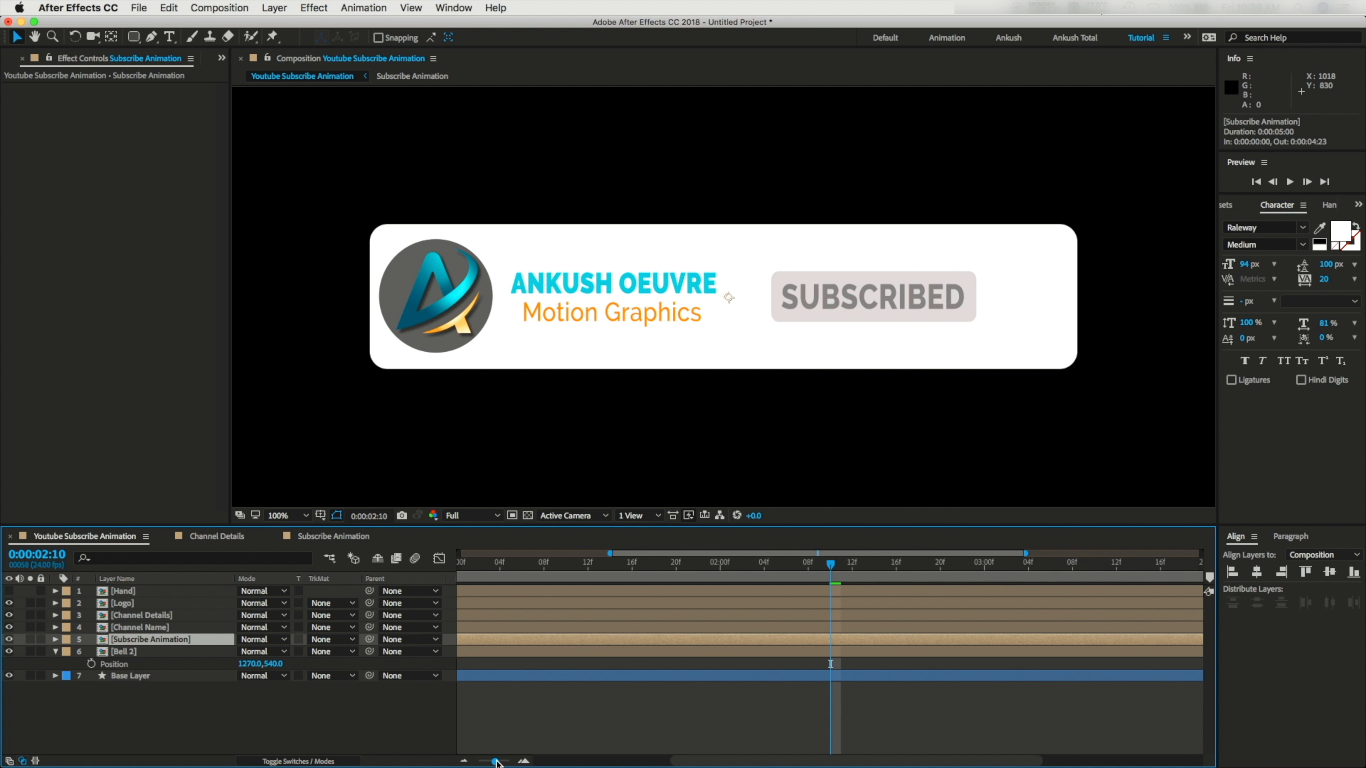
# Step: Animate Bell 2 sliding out from behind the button with position keyframes at 0:00:02:03 and at 0:00:02:09, the latter at 1385.0, 540.0
pyautogui.moveTo(493, 762); pyautogui.dragTo(504, 762)
pyautogui.moveTo(830, 565); pyautogui.dragTo(690, 565)
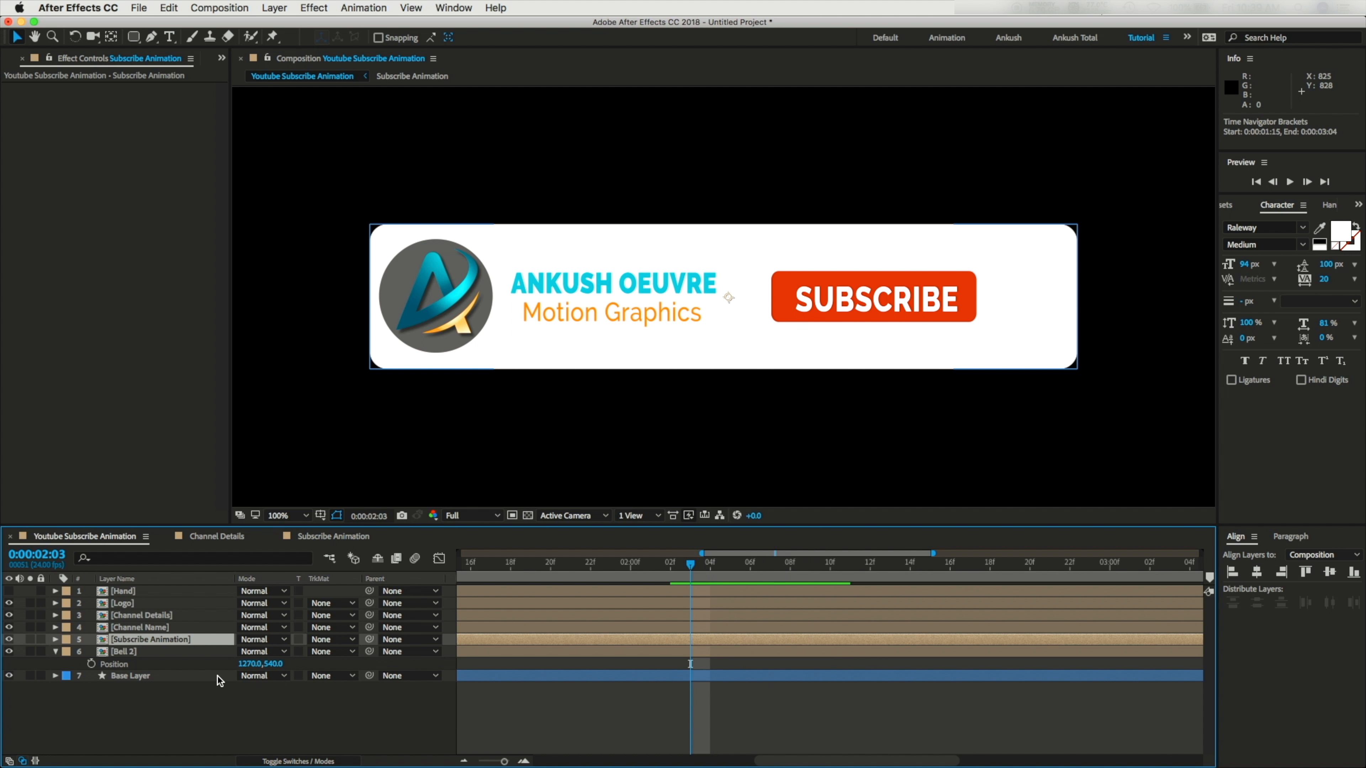
pyautogui.click(92, 664)
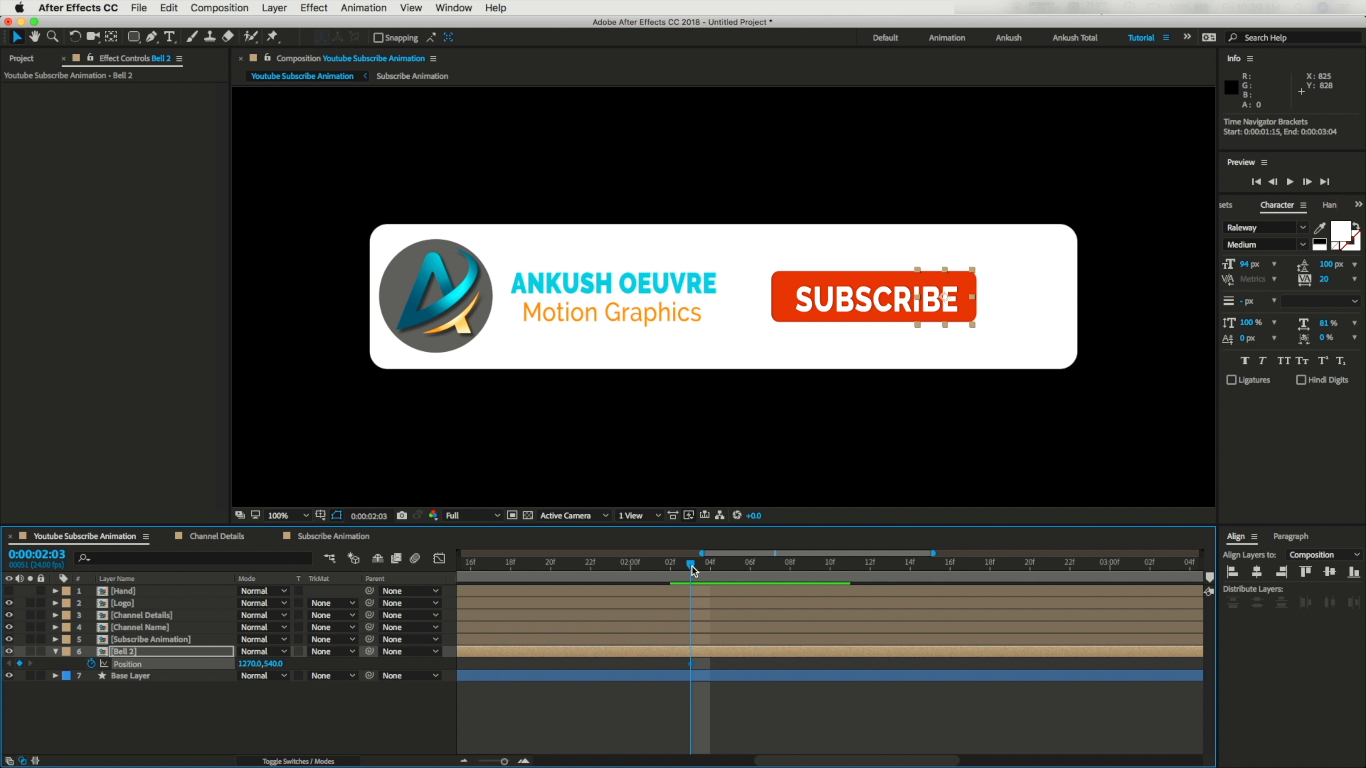
pyautogui.moveTo(694, 571); pyautogui.dragTo(811, 584)
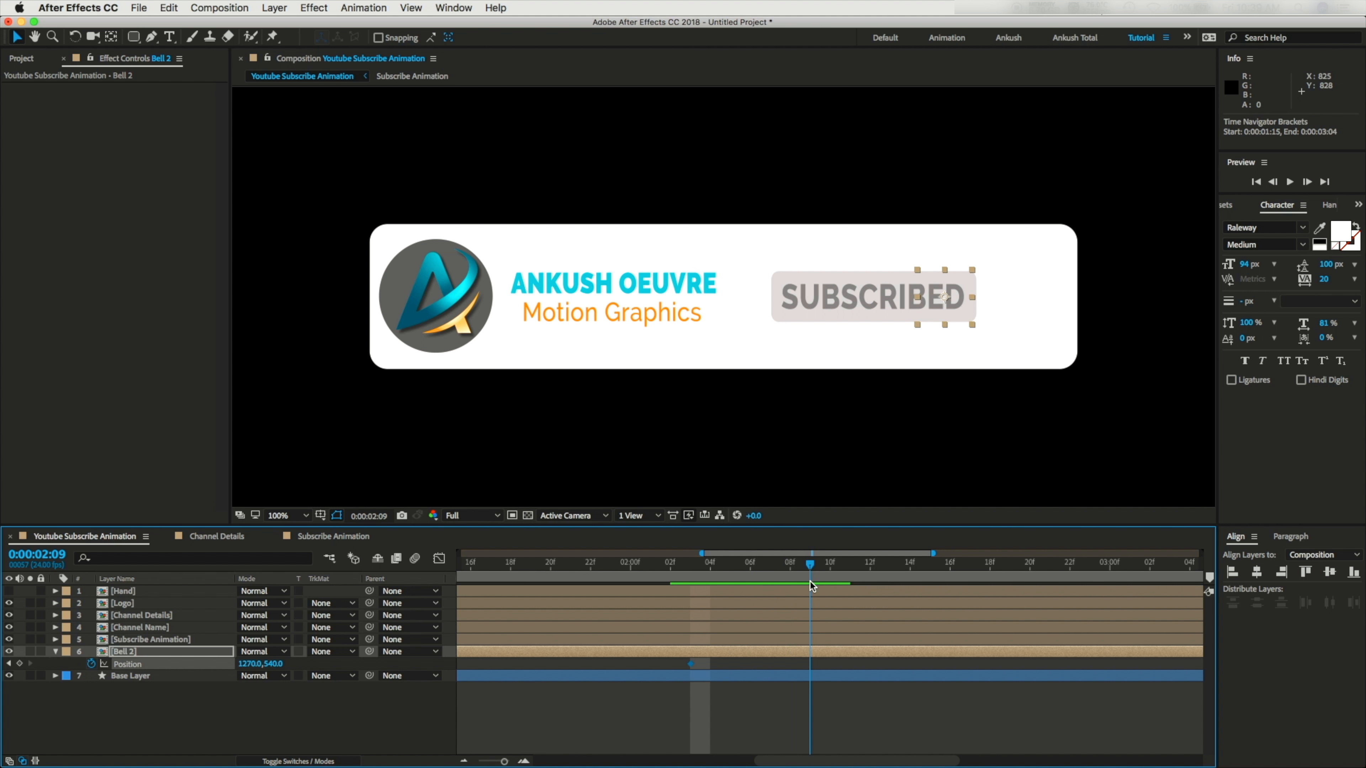
pyautogui.moveTo(247, 667); pyautogui.dragTo(329, 670)
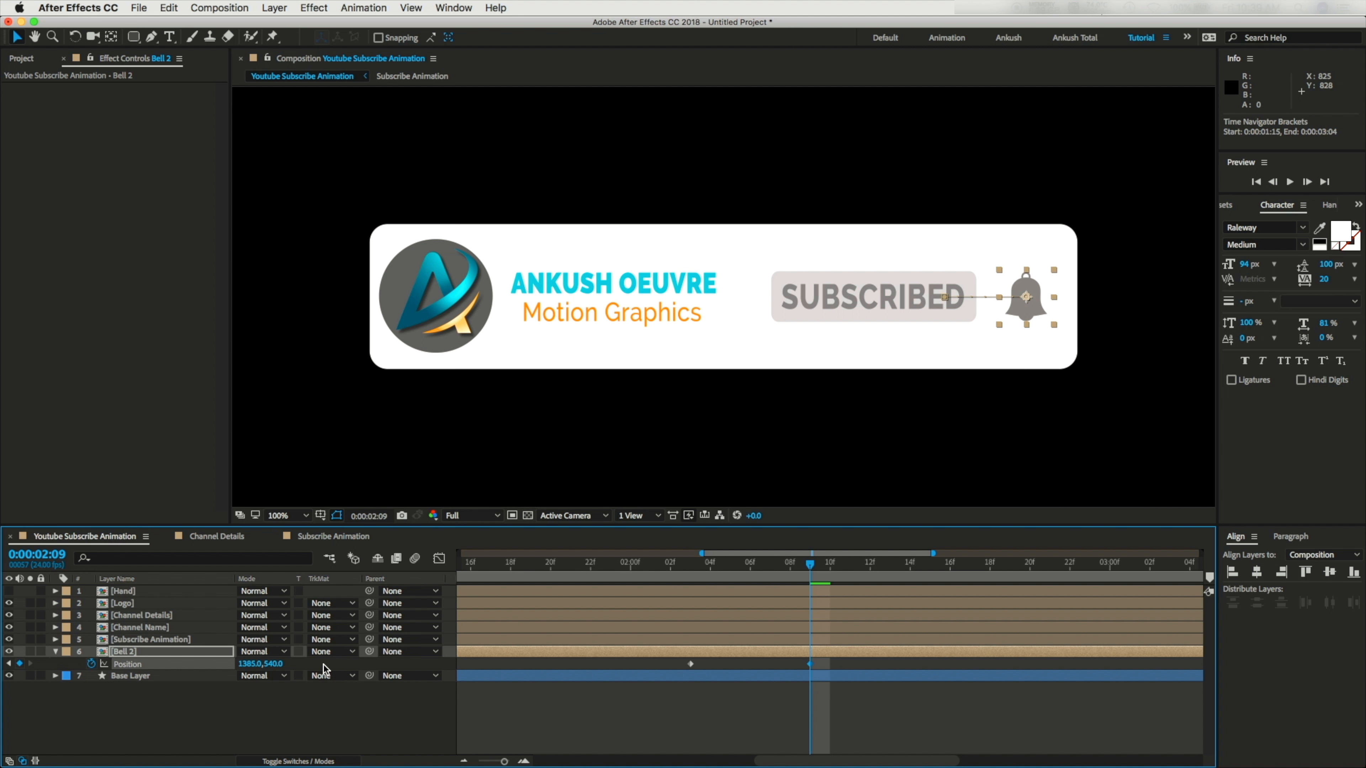
# Step: Set the Bell 2 layer's scale to 12% and collapse its properties
pyautogui.click(161, 651)
pyautogui.press('s')
pyautogui.click(259, 664)
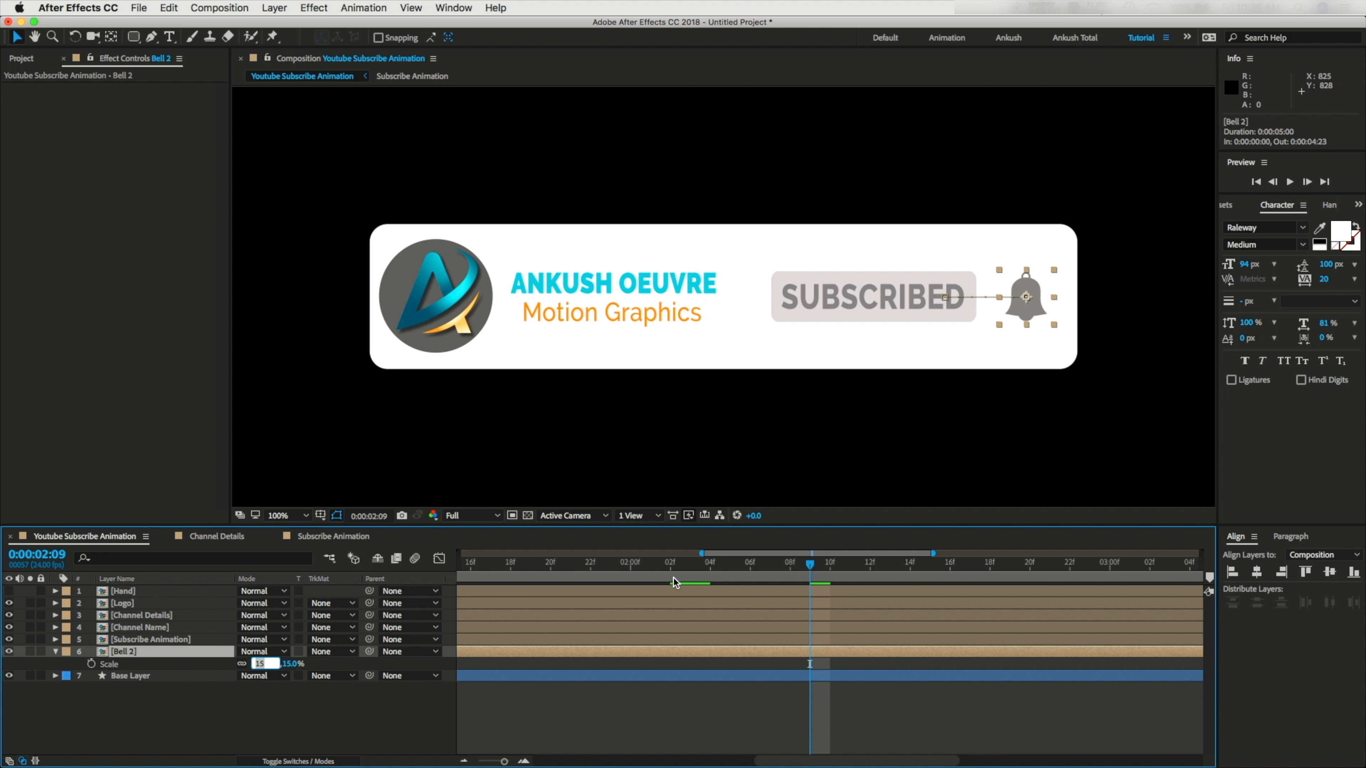
pyautogui.write('12')
pyautogui.click(675, 441)
pyautogui.click(55, 652)
pyautogui.click(9, 591)
pyautogui.click(125, 592)
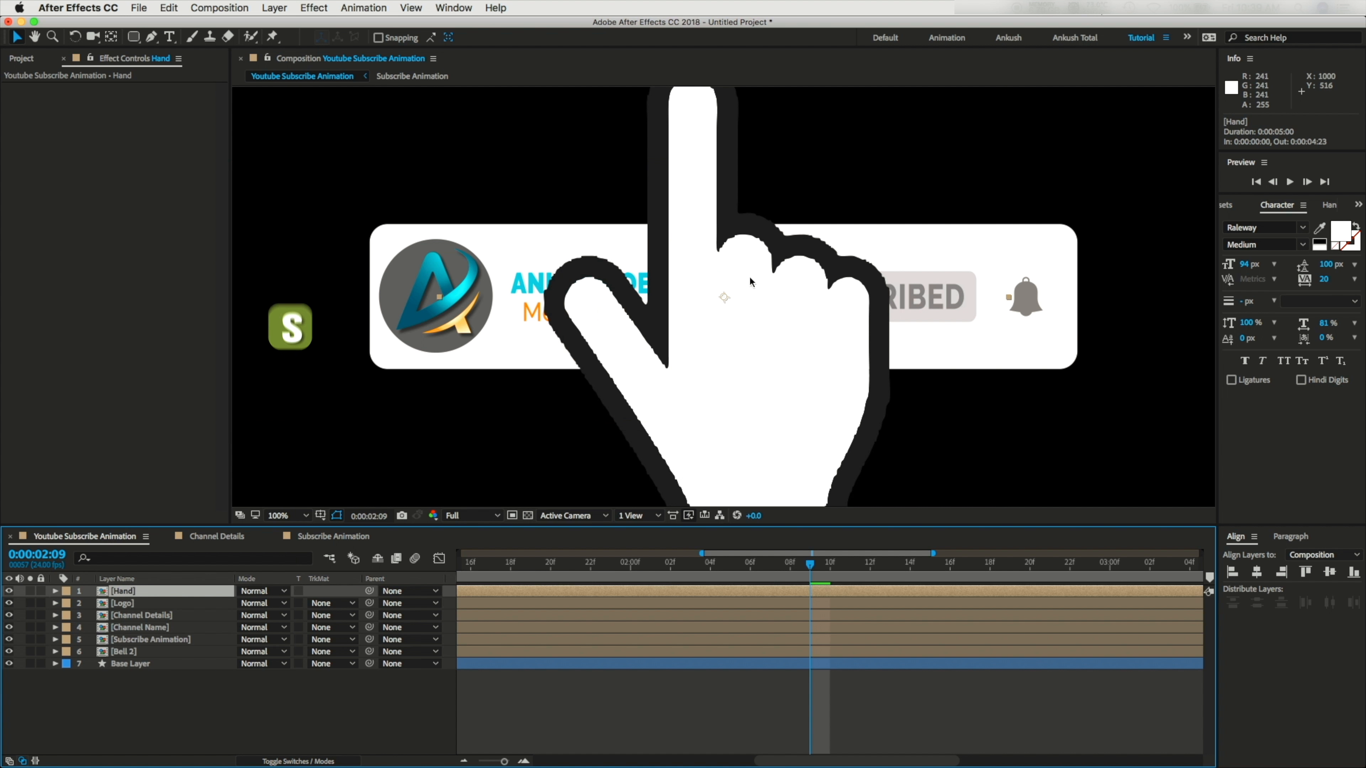
pyautogui.click(9, 591)
pyautogui.click(215, 710)
# Step: Keyframe the Logo through Bell 2 layers' positions at 0:00:01:00 and below the frame at 0:00:00:00, starting Logo at 779.0, 1236.0 and Bell 2 at 1023.0, 1244.0
pyautogui.moveTo(810, 565); pyautogui.dragTo(621, 591)
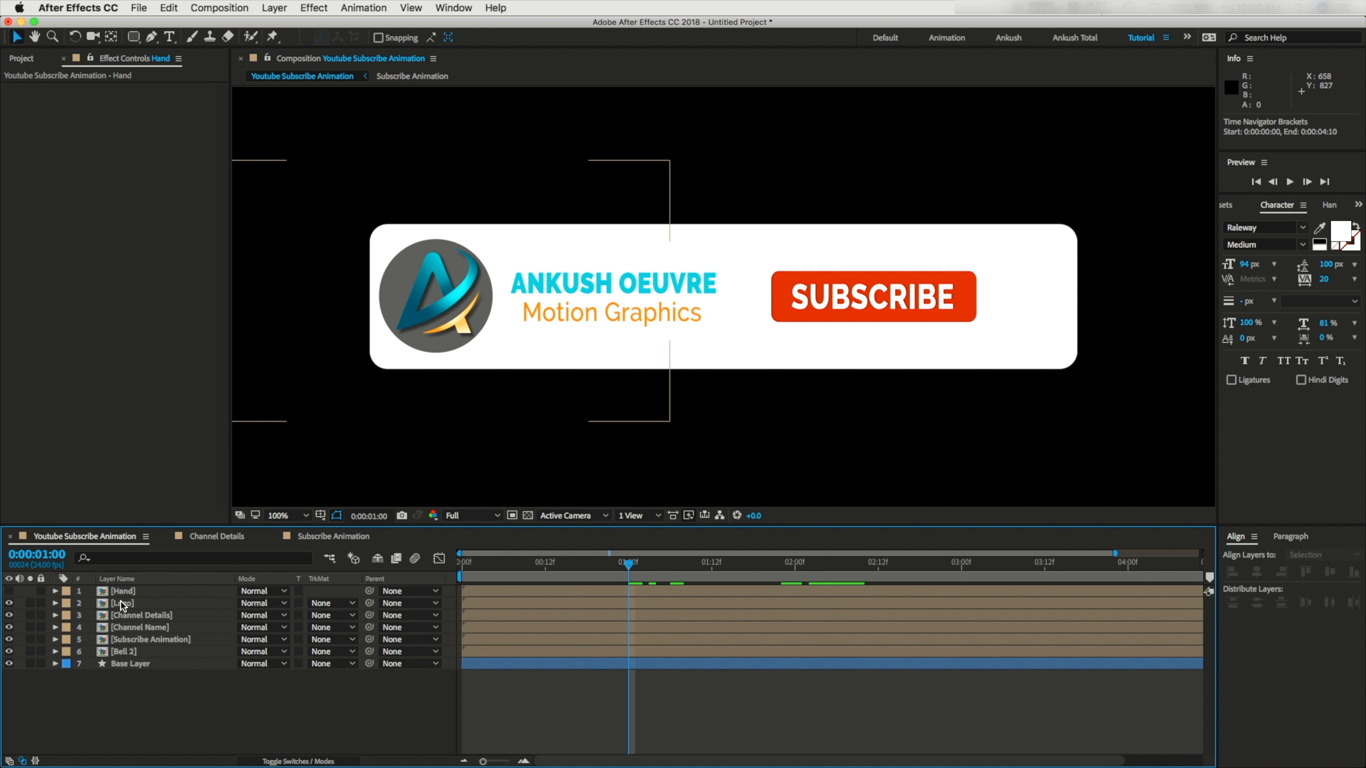
pyautogui.click(121, 602)
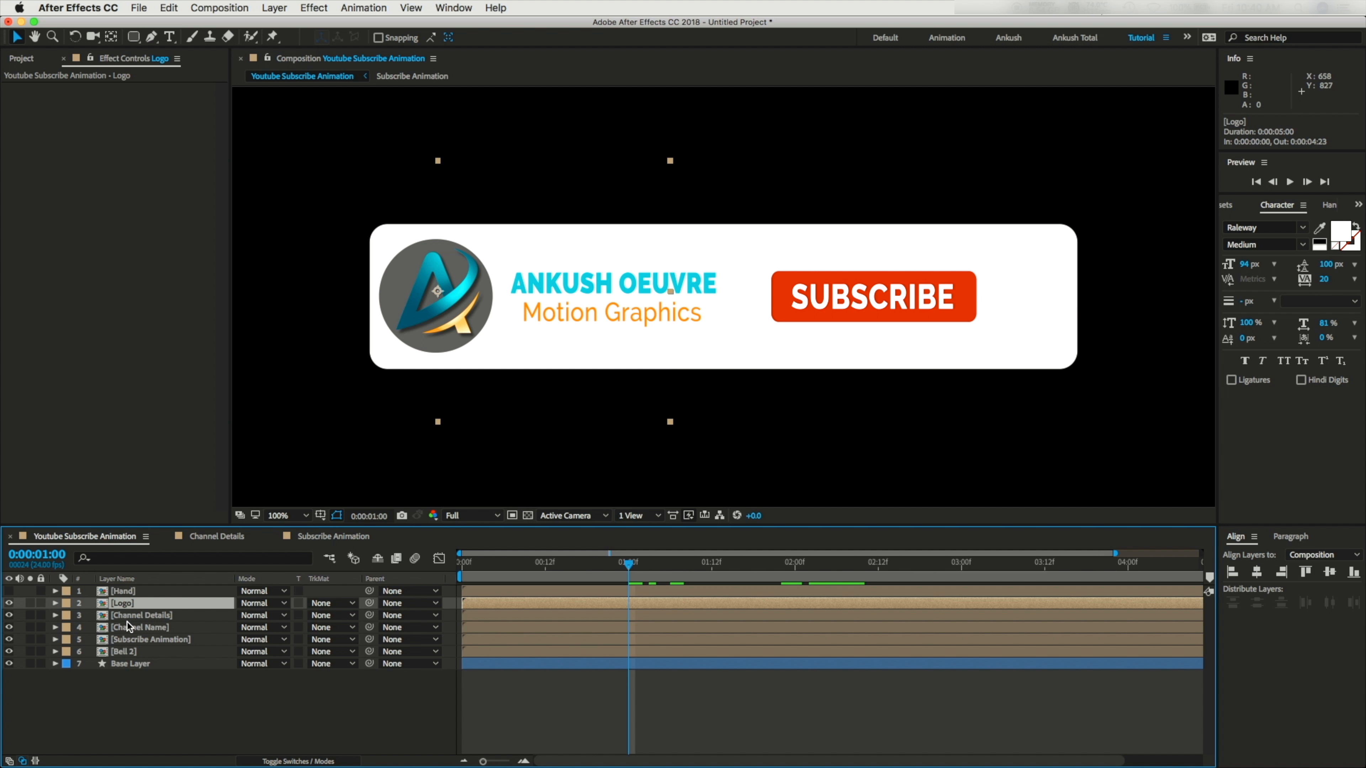
pyautogui.keyDown('shift'); pyautogui.click(126, 652); pyautogui.keyUp('shift')
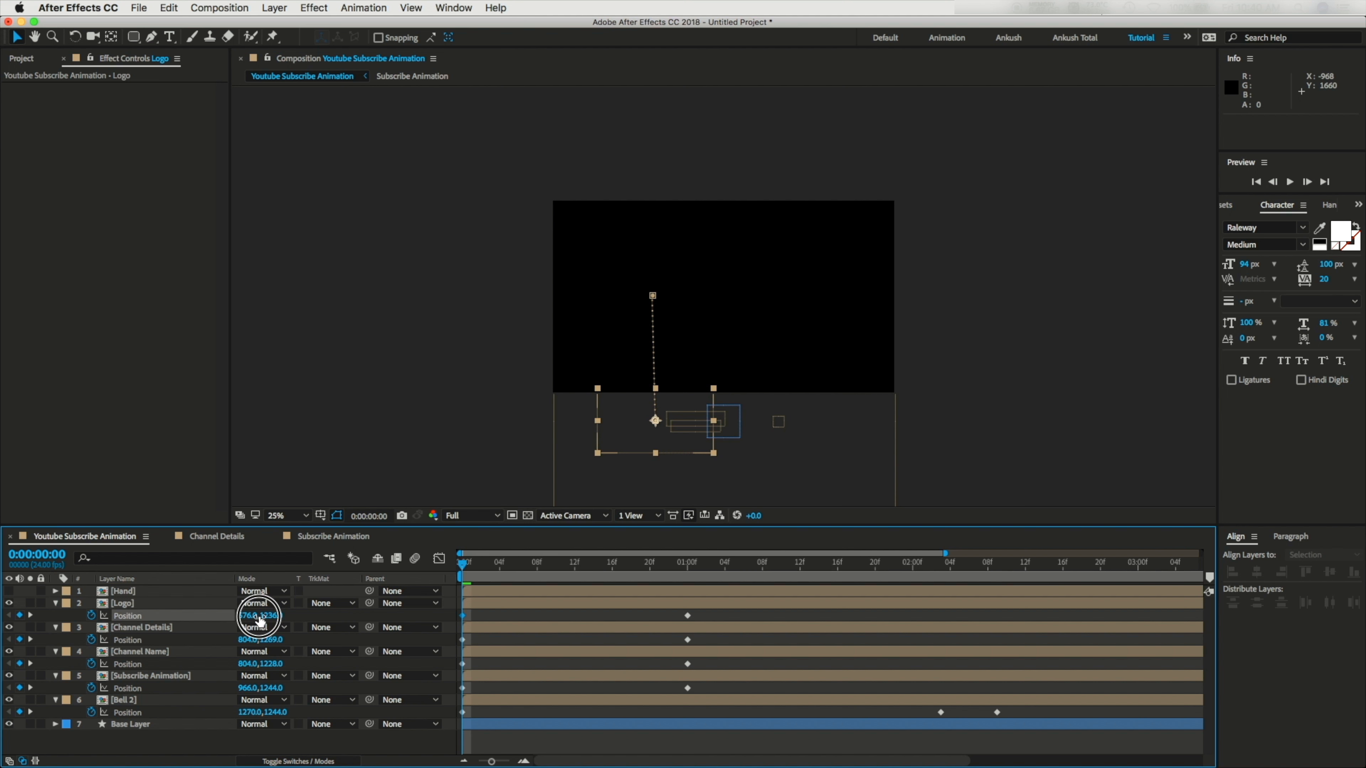
pyautogui.moveTo(259, 624); pyautogui.dragTo(406, 626)
pyautogui.click(212, 700)
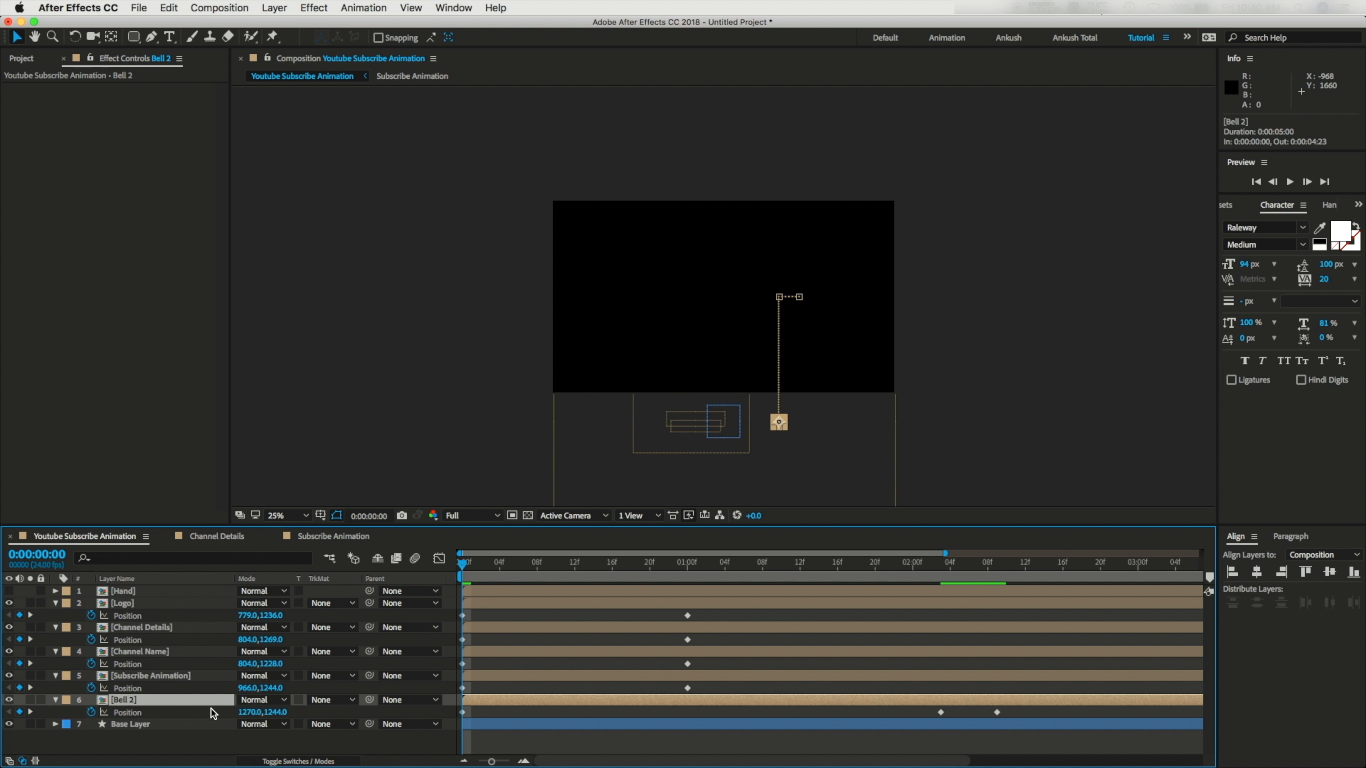
pyautogui.moveTo(253, 715); pyautogui.dragTo(79, 717)
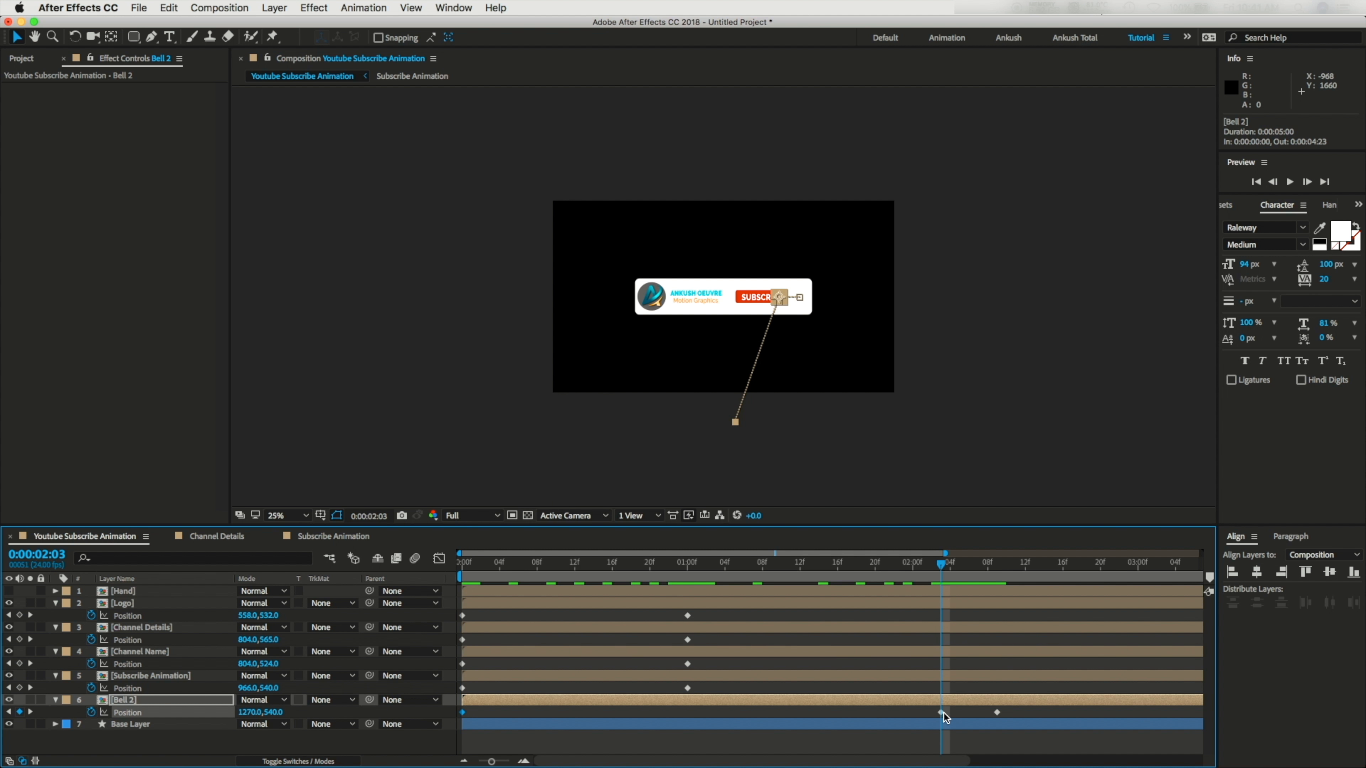
# Step: Copy Bell 2's position keyframe at 0:00:02:03 to 0:00:01:00 and trim the start of the layer to 0:00:02:00
pyautogui.click(941, 711)
pyautogui.press('super+c')
pyautogui.moveTo(947, 575); pyautogui.dragTo(913, 575)
pyautogui.press('super+v')
pyautogui.click(687, 599)
pyautogui.press('super+v')
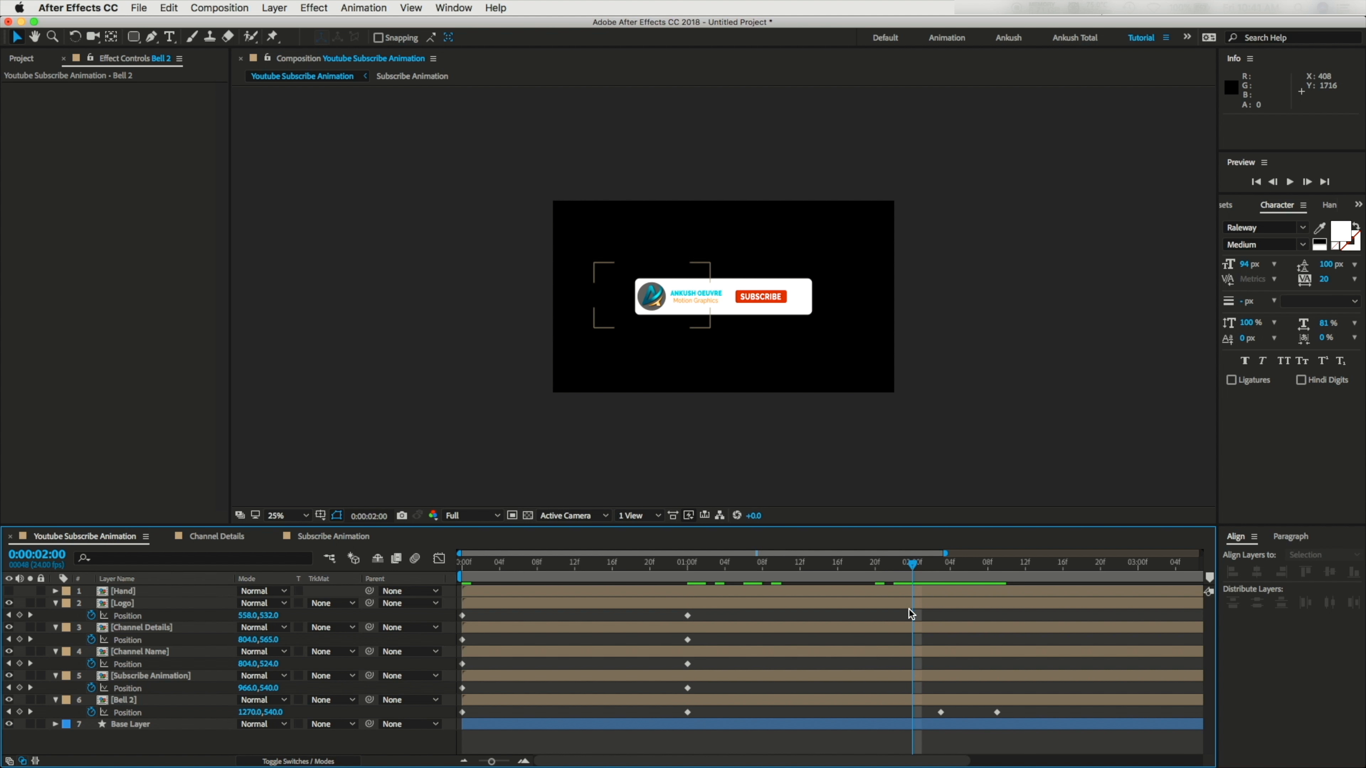
pyautogui.click(120, 702)
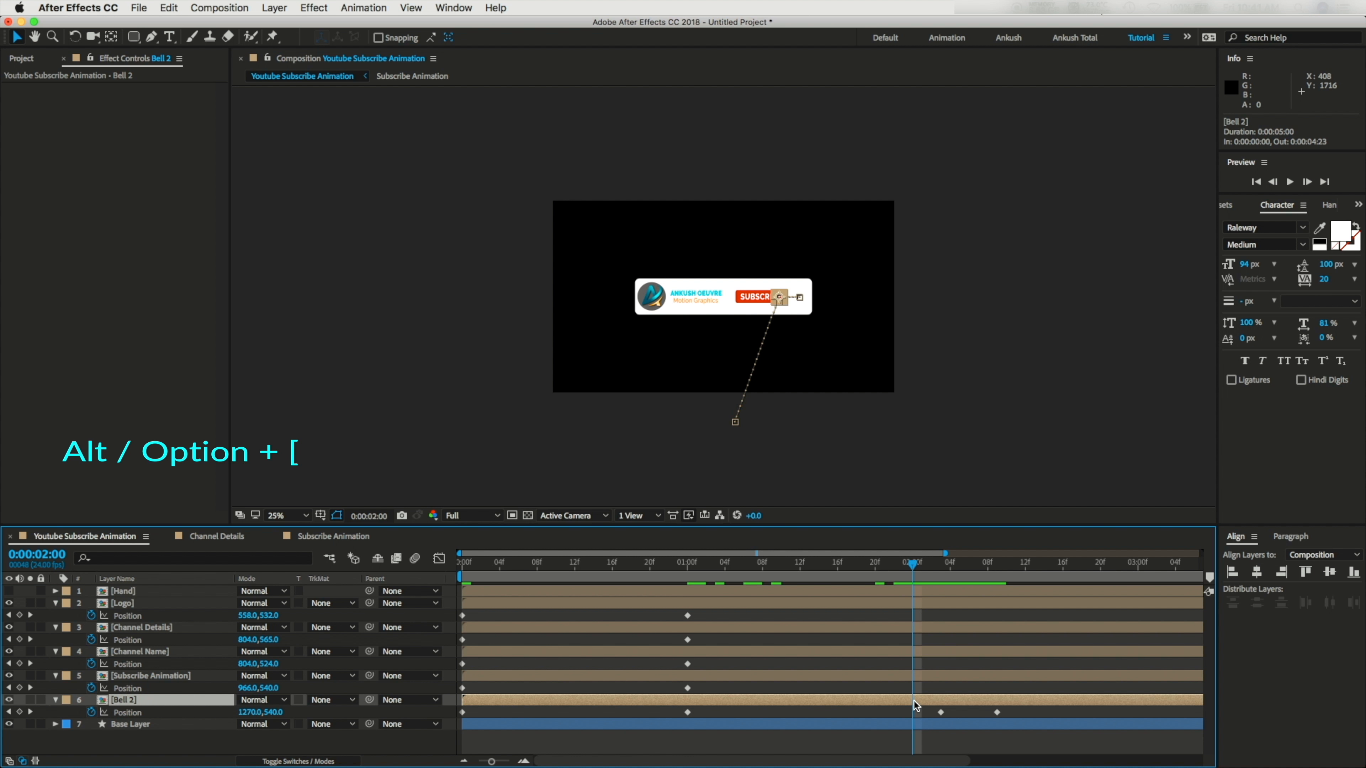
pyautogui.hotkey('alt', '[')
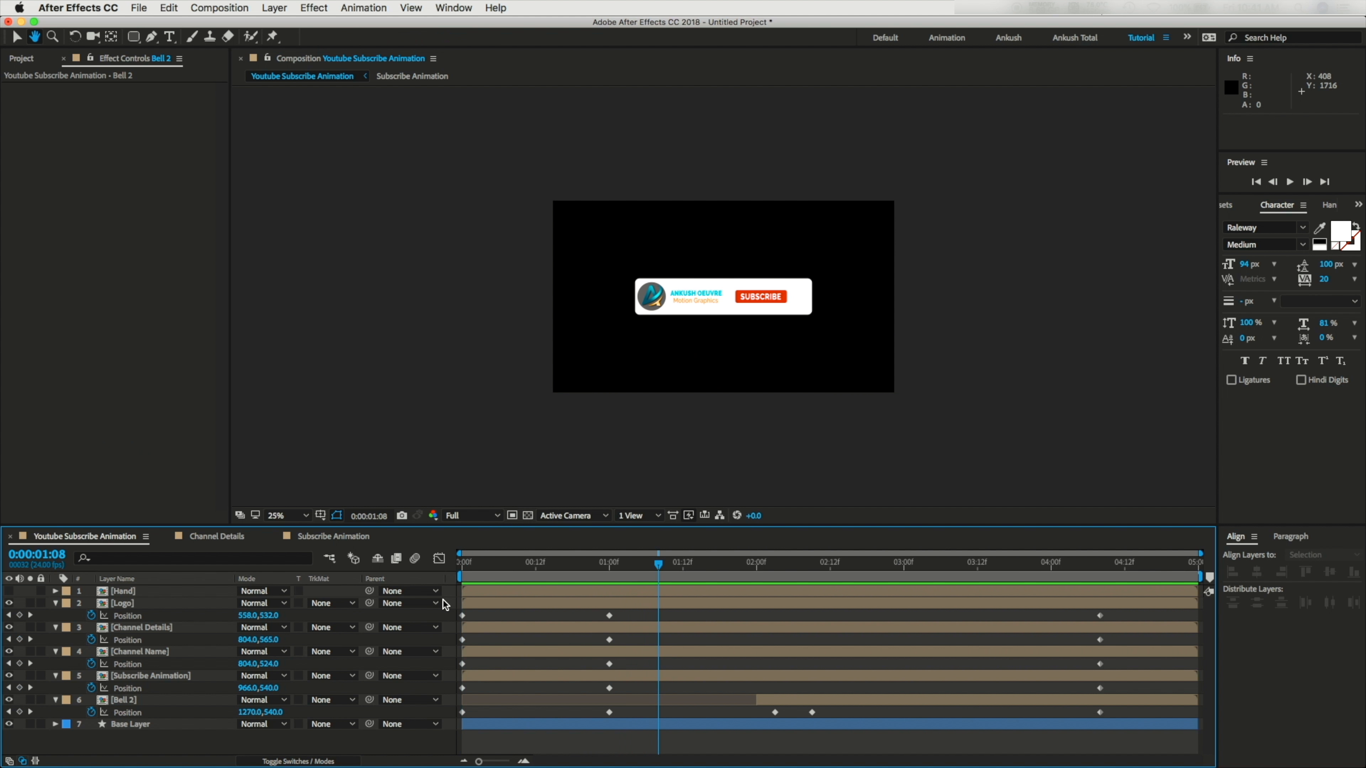
# Step: Copy the first position keyframes of Logo and Channel Details to 0:00:04:23, matching the Base Layer's final keyframes
pyautogui.click(560, 723)
pyautogui.press('u')
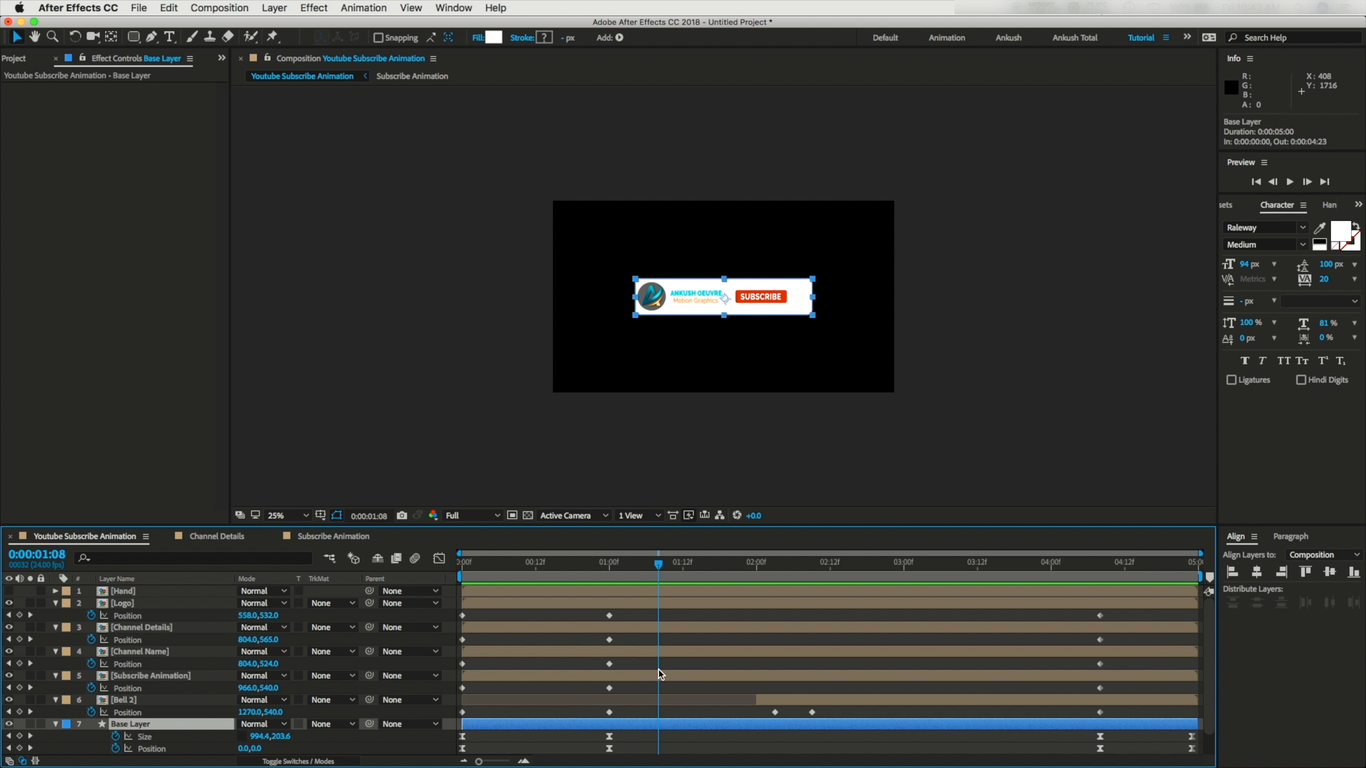
pyautogui.scroll(-2, 650, 662)
pyautogui.moveTo(659, 583); pyautogui.dragTo(1193, 576)
pyautogui.click(464, 592)
pyautogui.hotkey('ctrl', 'c')
pyautogui.hotkey('ctrl', 'v')
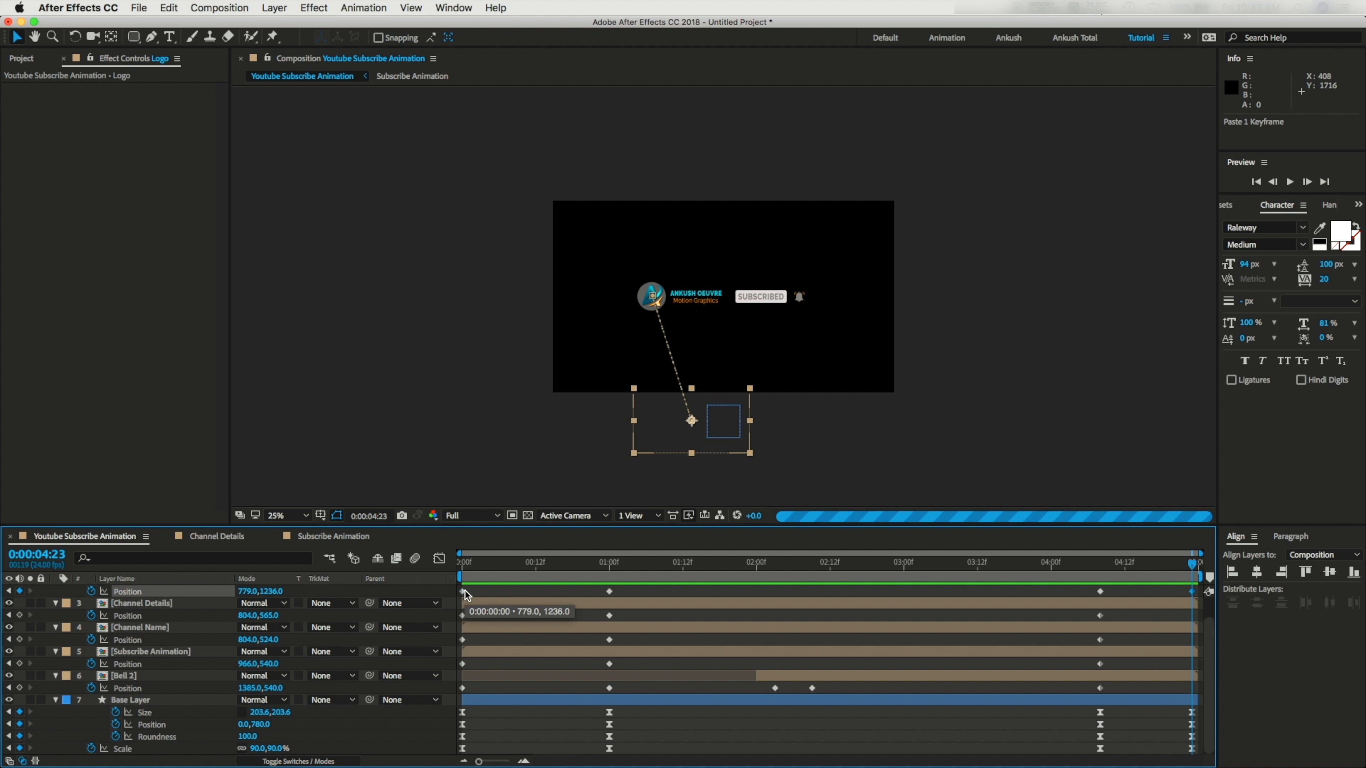
pyautogui.click(462, 615)
pyautogui.hotkey('ctrl', 'c')
pyautogui.hotkey('ctrl', 'v')
# Step: Copy the first position keyframes of Channel Name, Subscribe Animation and Bell 2 to 0:00:04:23
pyautogui.click(463, 640)
pyautogui.hotkey('ctrl', 'c')
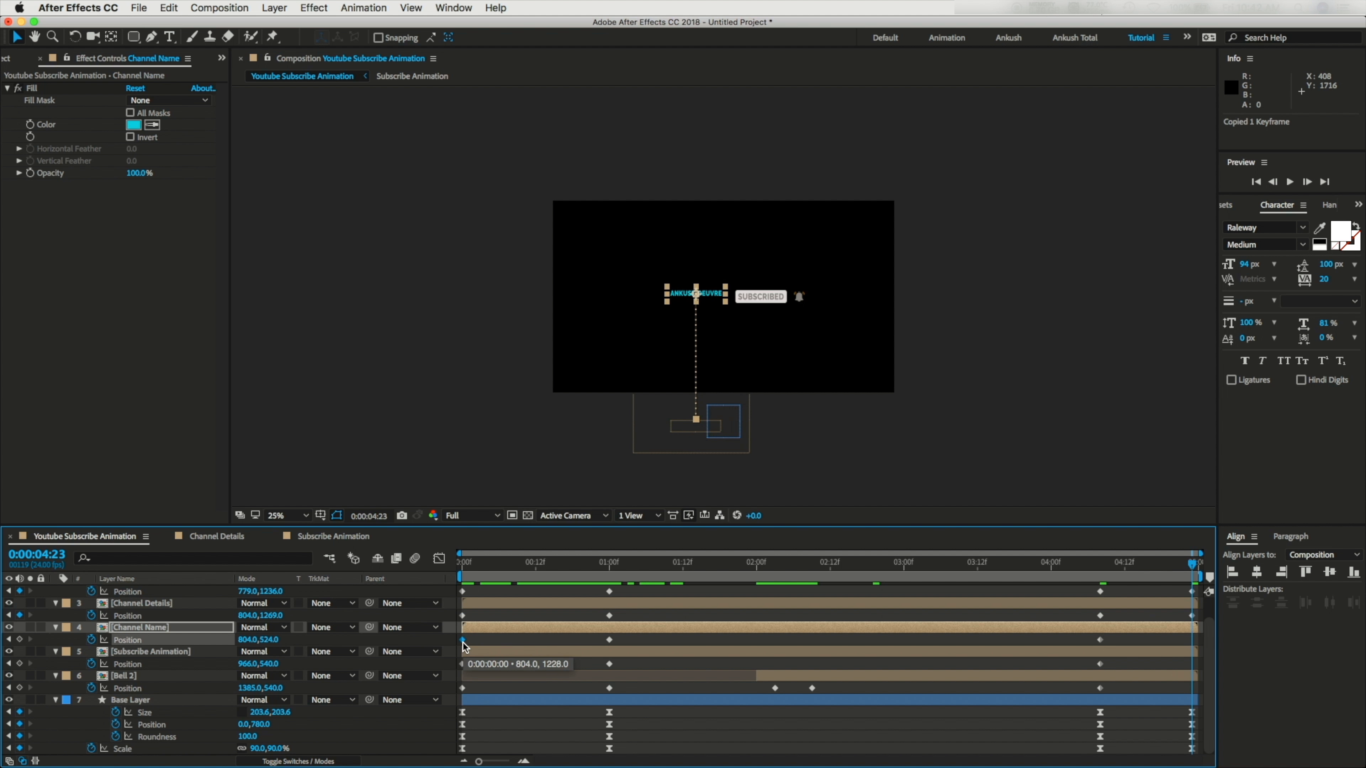
pyautogui.hotkey('ctrl', 'v')
pyautogui.click(463, 664)
pyautogui.hotkey('ctrl', 'c')
pyautogui.hotkey('ctrl', 'v')
pyautogui.click(463, 688)
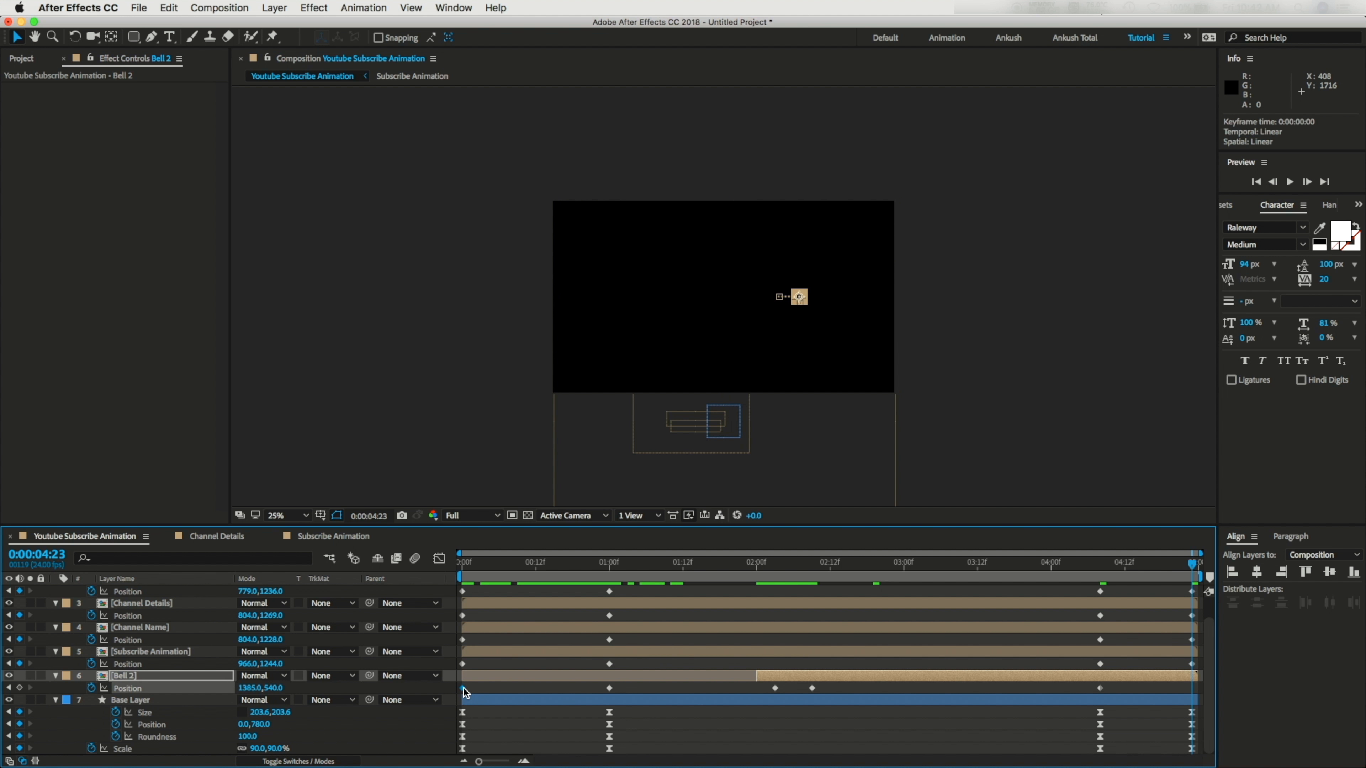
# Step: Easy Ease the five layers' position keyframes at 0:00:00:00 and 0:00:01:00, with 100% incoming influence so the entrance speed peaks early
pyautogui.moveTo(629, 697); pyautogui.dragTo(444, 564)
pyautogui.press('F9')
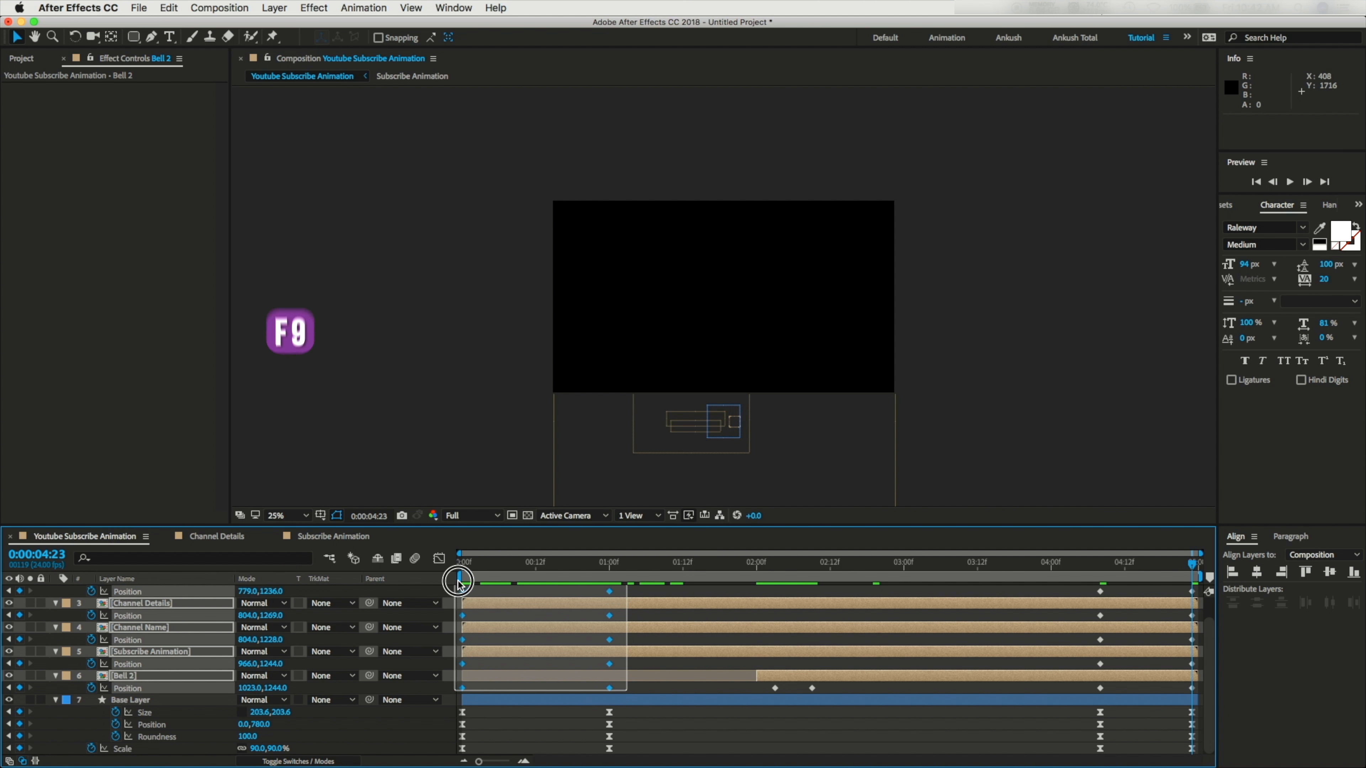
pyautogui.rightClick(466, 596)
pyautogui.moveTo(591, 750)
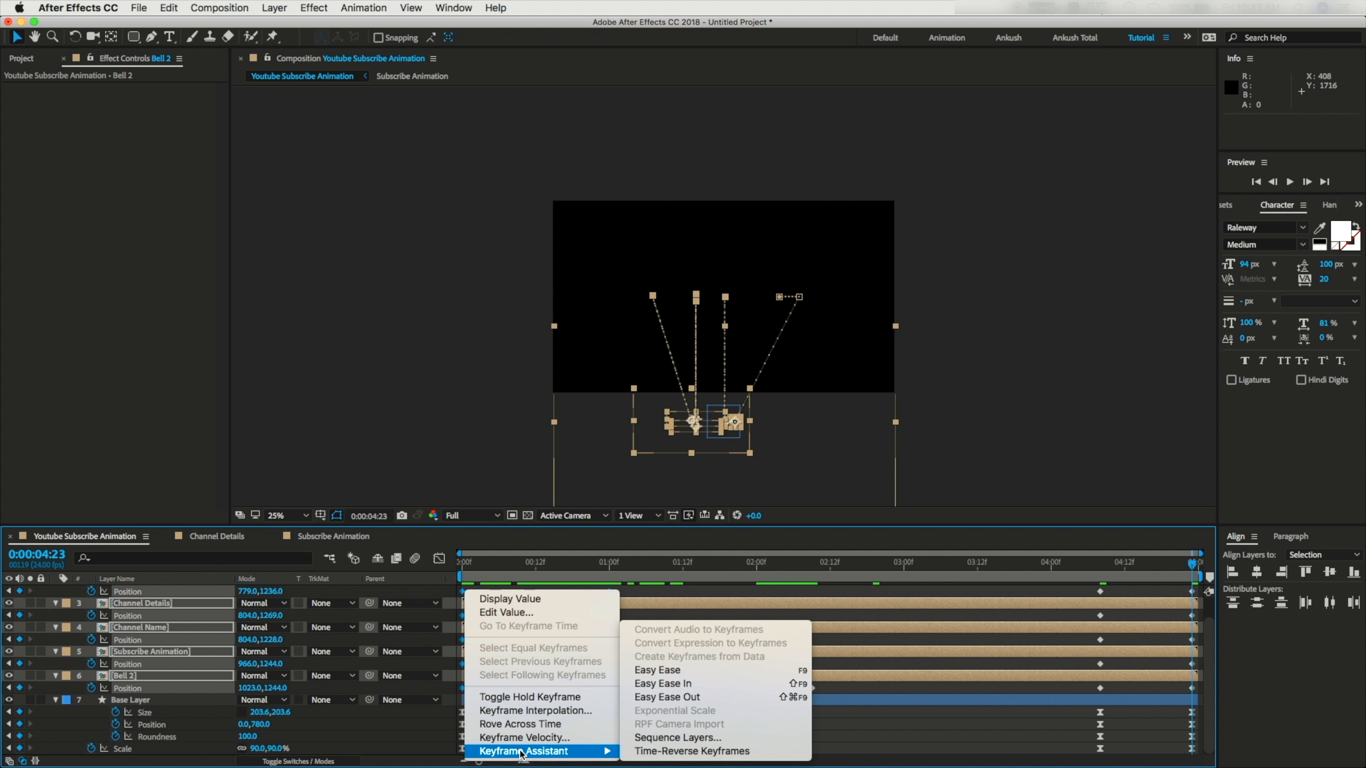
pyautogui.click(657, 671)
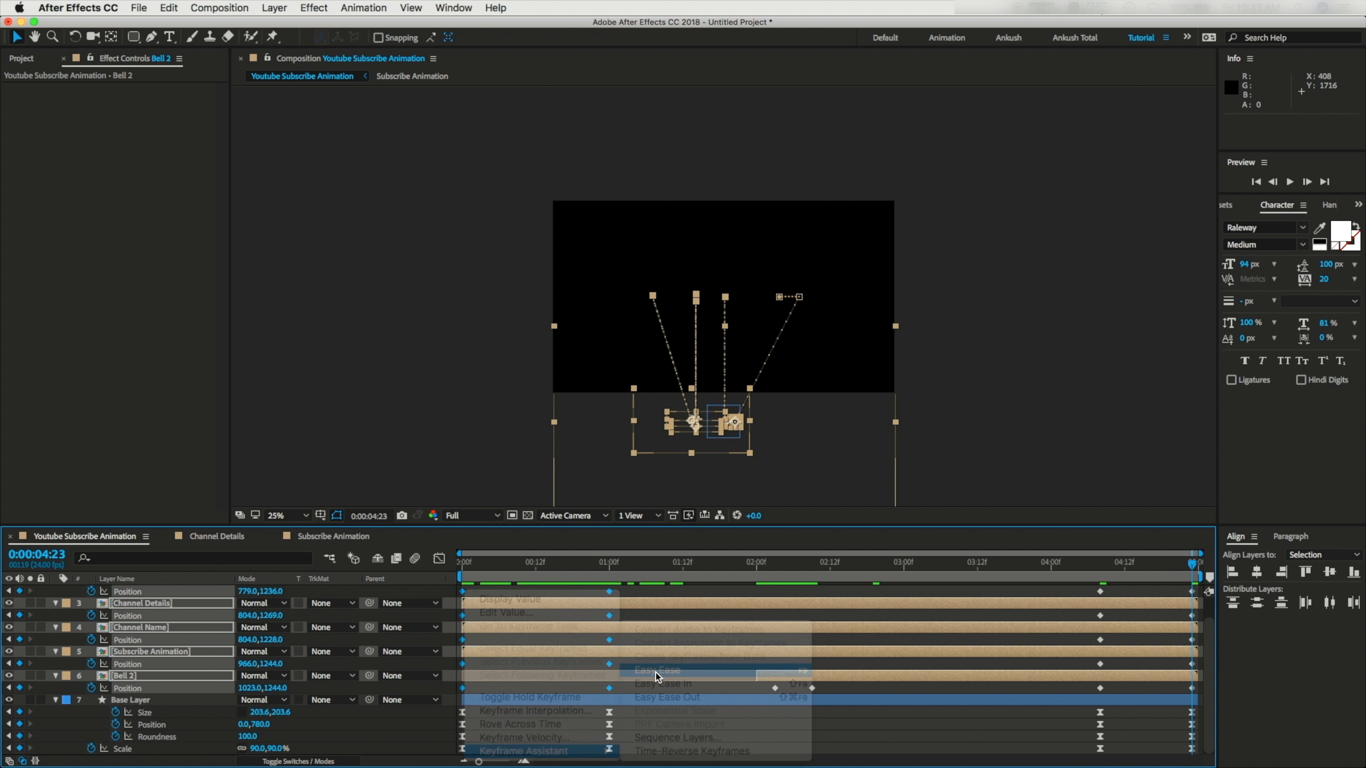
pyautogui.click(439, 560)
pyautogui.moveTo(580, 704); pyautogui.dragTo(509, 721)
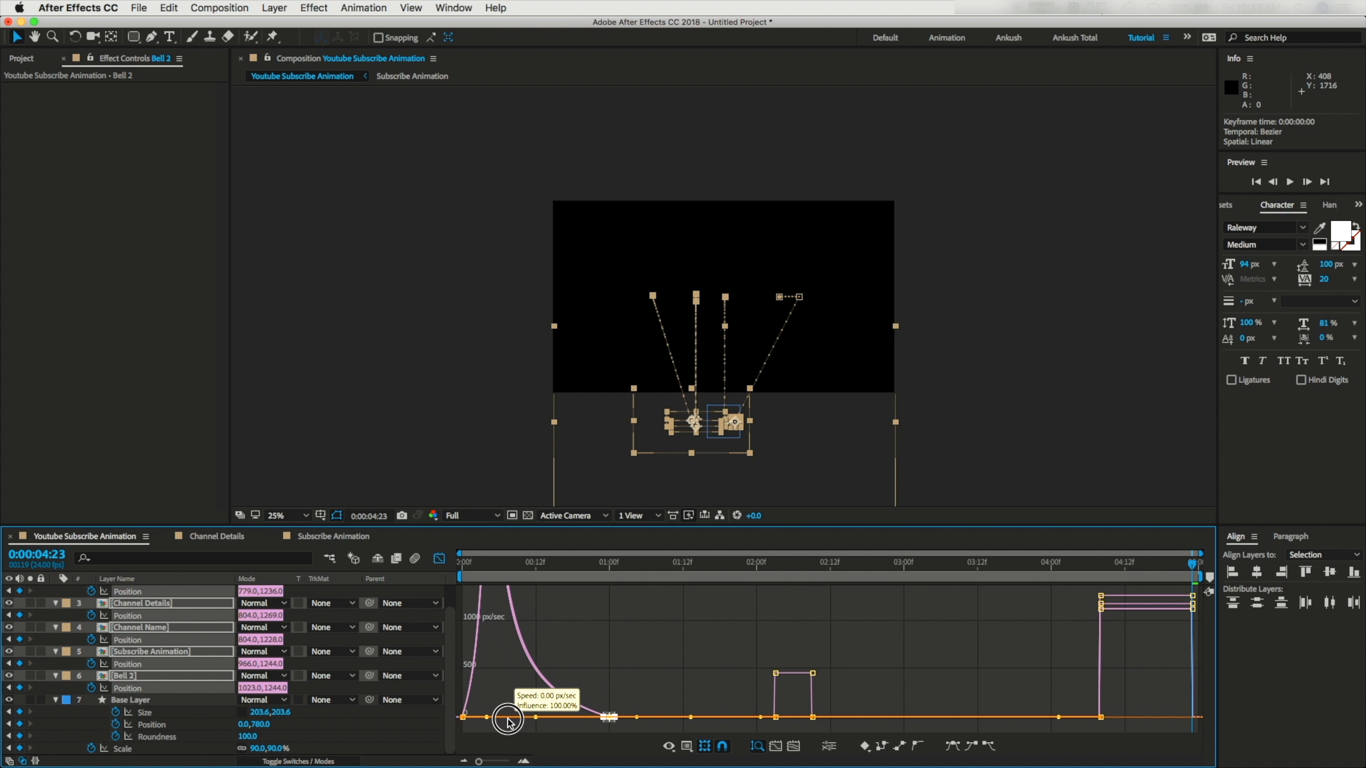
pyautogui.click(440, 559)
# Step: Apply Easy Ease to the last two position keyframes of the Logo, Channel Details, Channel Name, Subscribe Animation and Bell 2 layers
pyautogui.click(1084, 589)
pyautogui.moveTo(1084, 589); pyautogui.dragTo(1198, 697)
pyautogui.hotkey('shift', 'F3')
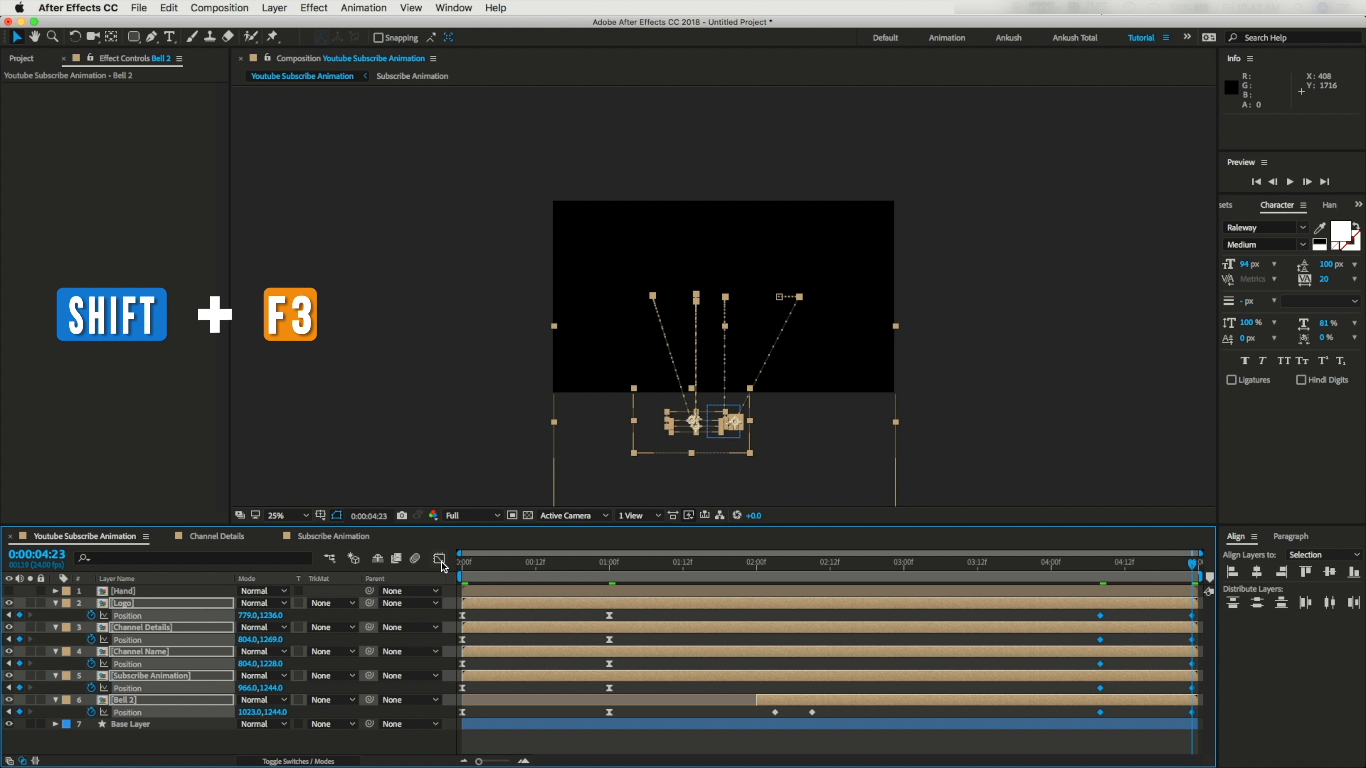
pyautogui.click(952, 750)
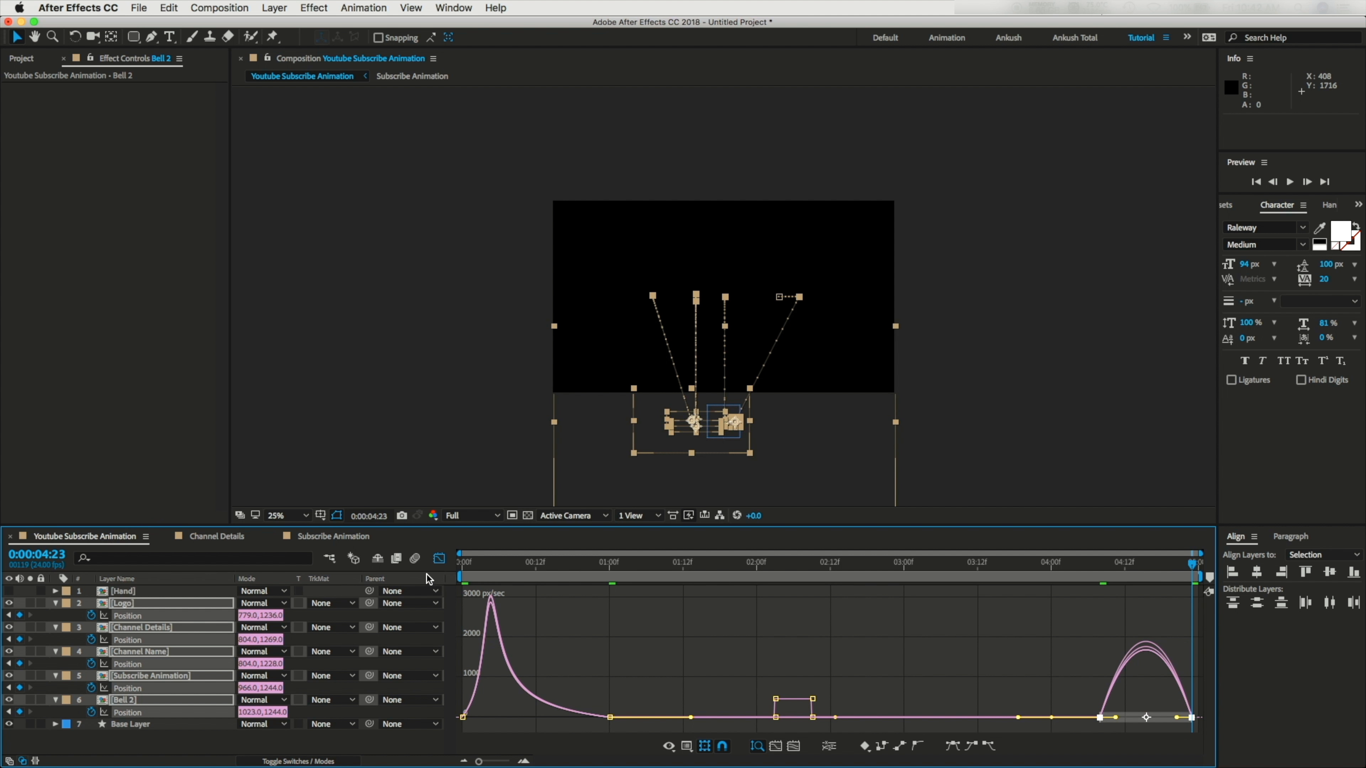
pyautogui.click(439, 558)
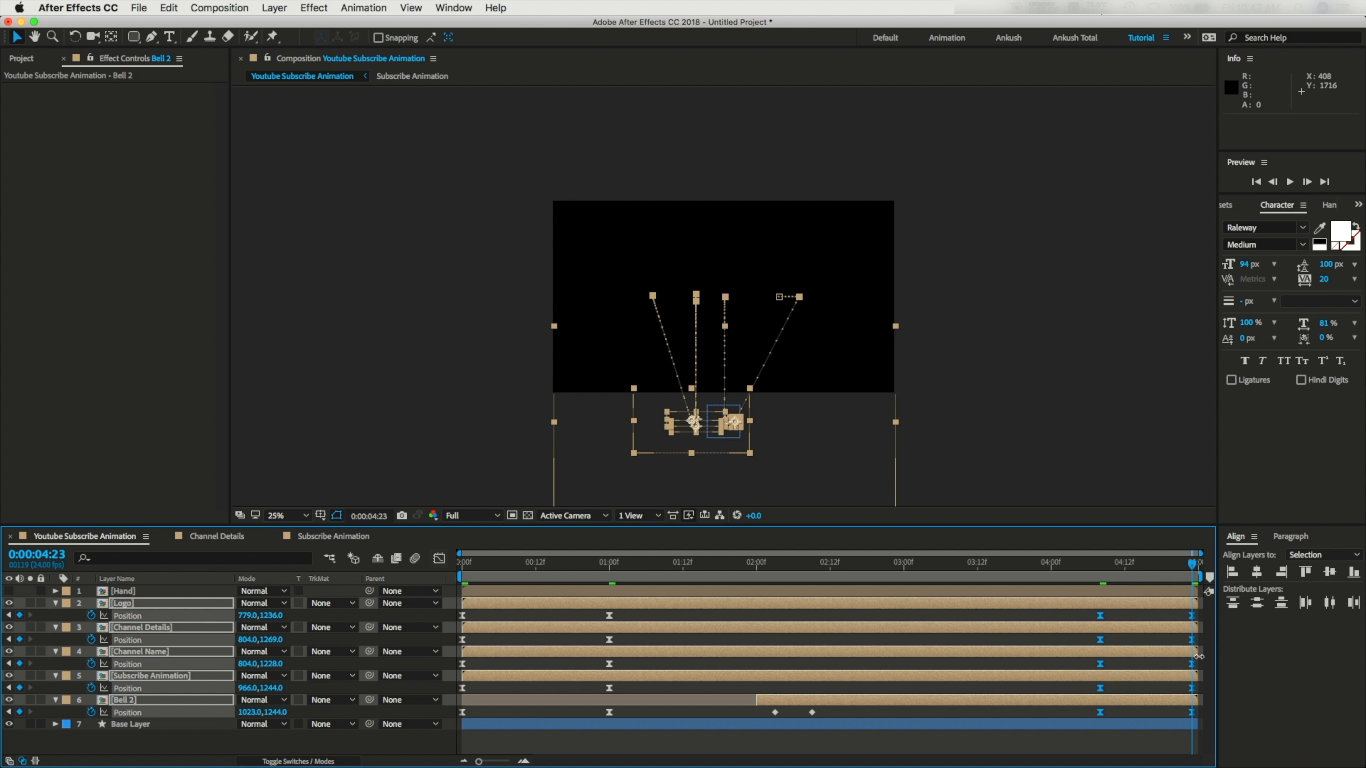
# Step: Extend the outgoing influence of the five layers' second-to-last position keyframes in the speed graph so the exit speed peaks late
pyautogui.click(439, 558)
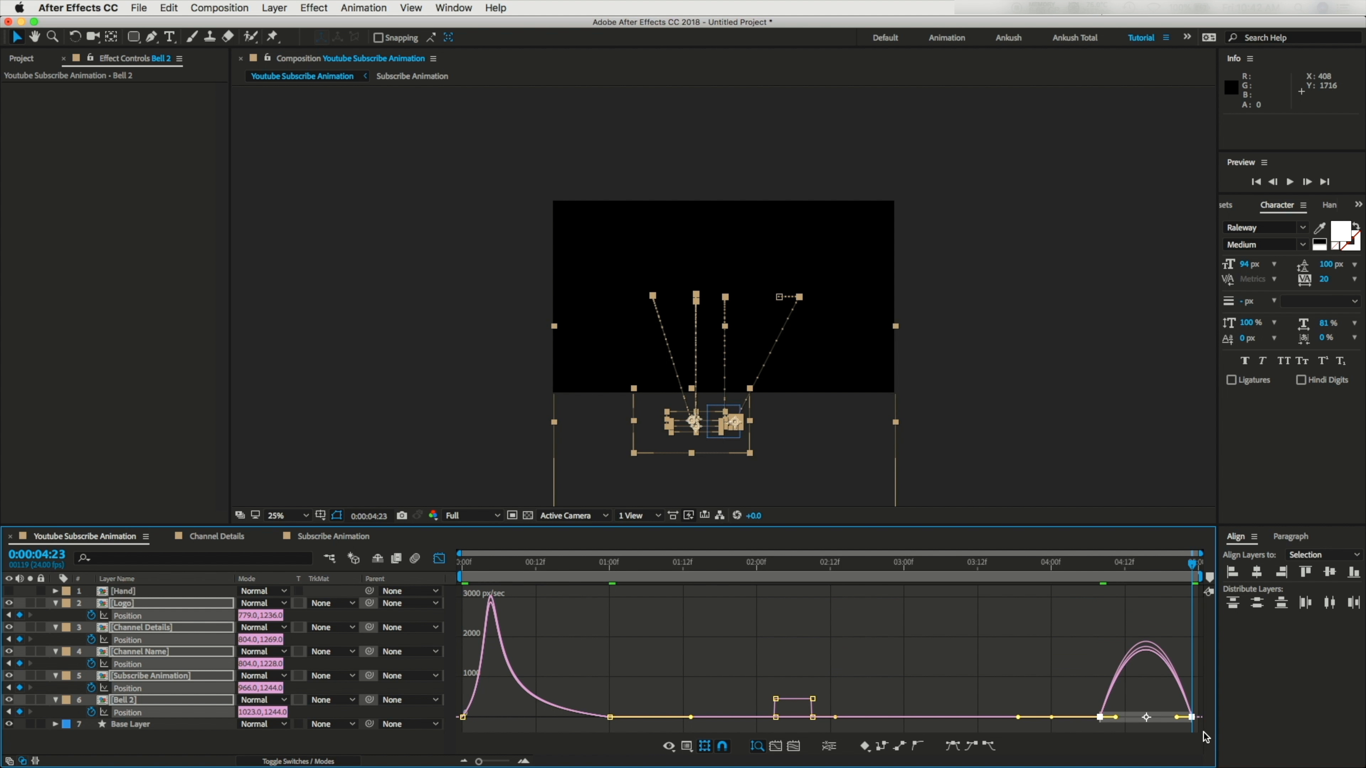
pyautogui.click(1100, 717)
pyautogui.moveTo(1128, 720); pyautogui.dragTo(1162, 719)
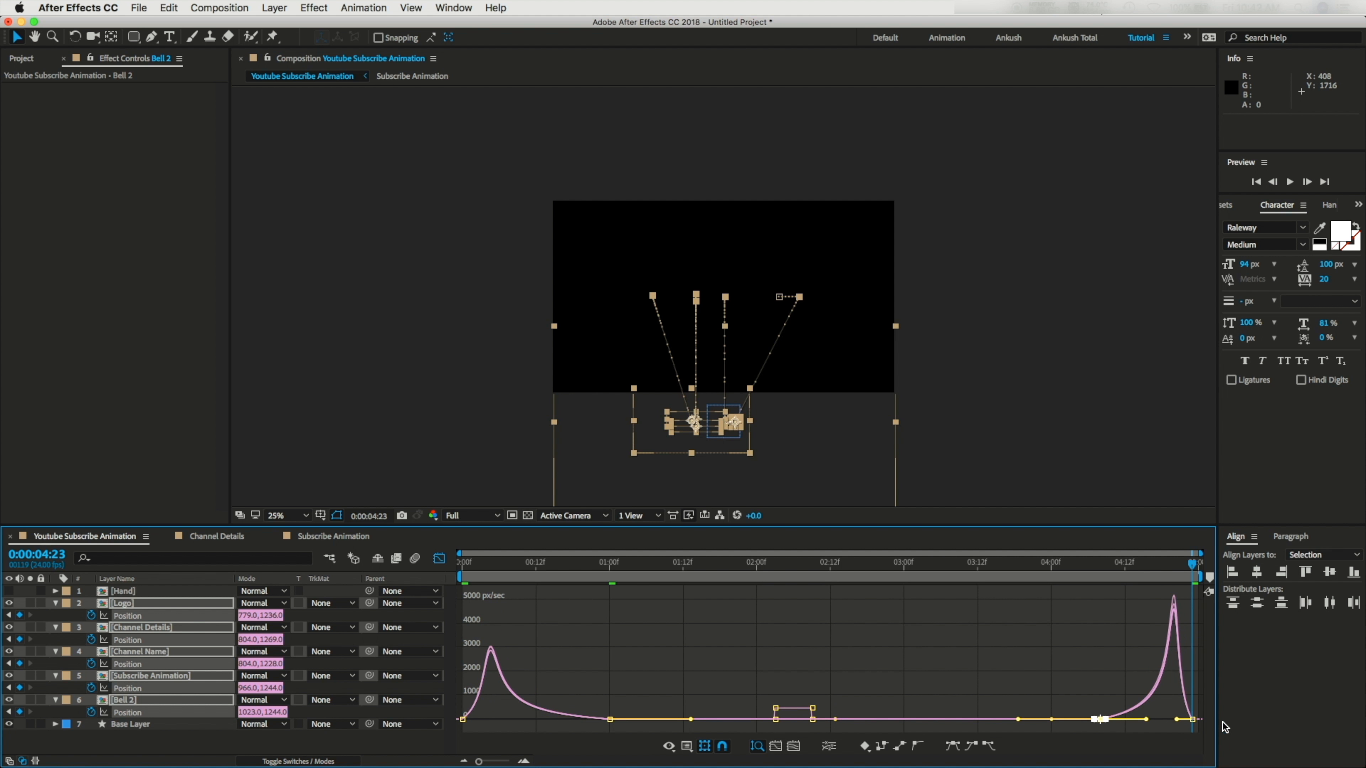
pyautogui.click(439, 558)
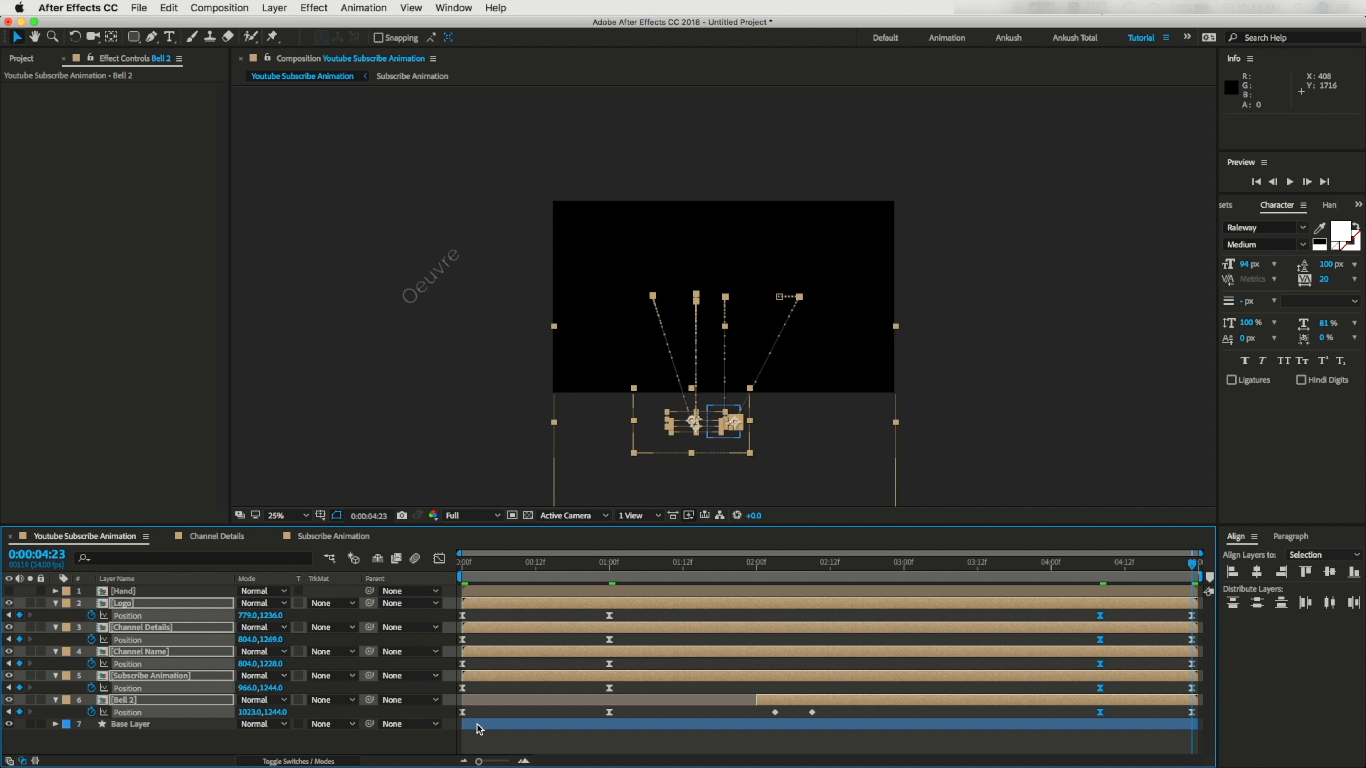
# Step: Reshape the speed curves of the Base Layer's last two size, position, roundness and scale keyframes so its exit accelerates late
pyautogui.click(131, 724)
pyautogui.press('u')
pyautogui.press('u')
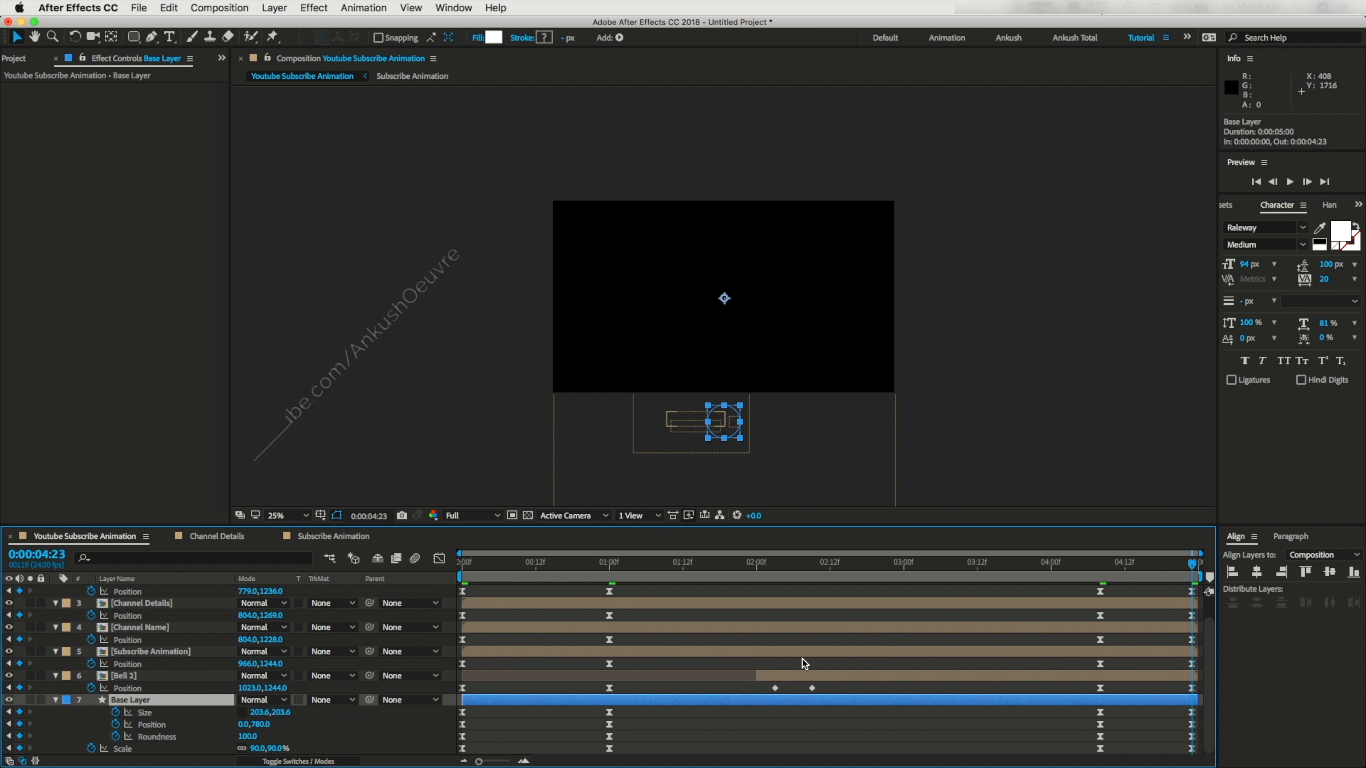
pyautogui.moveTo(1083, 710); pyautogui.dragTo(1204, 759)
pyautogui.click(439, 559)
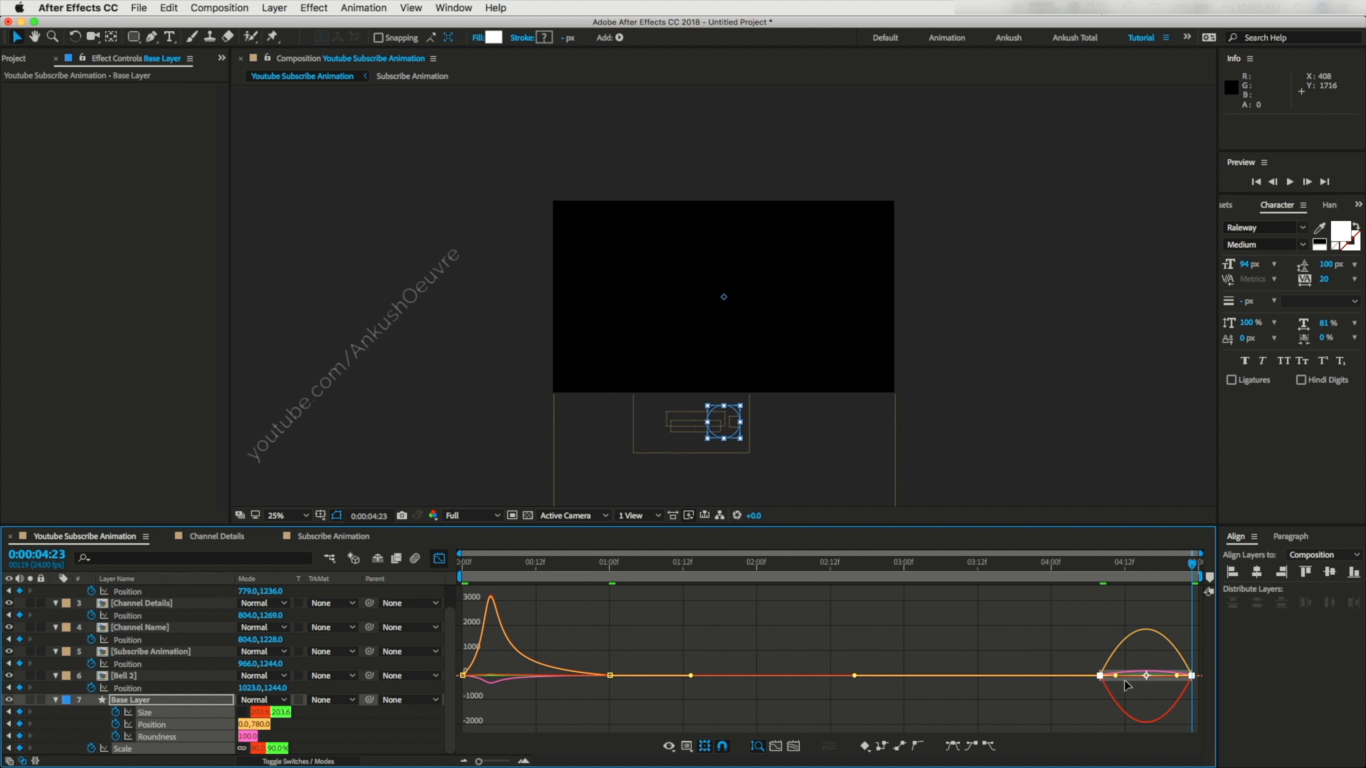
pyautogui.moveTo(1120, 665); pyautogui.dragTo(1151, 658)
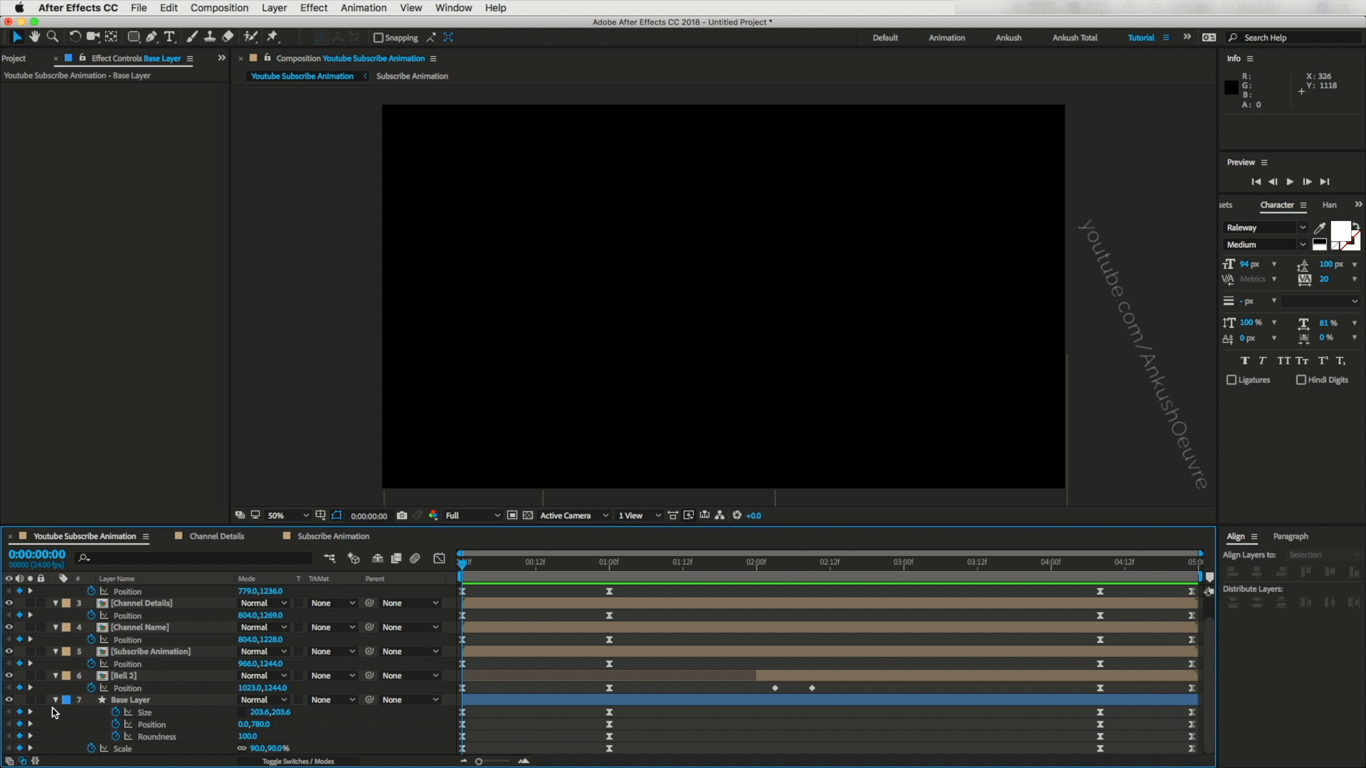
# Step: Collapse the properties of the Base Layer, Logo, Channel Details, Channel Name and Subscribe Animation, and reveal Bell 2's scale alongside its position
pyautogui.click(56, 700)
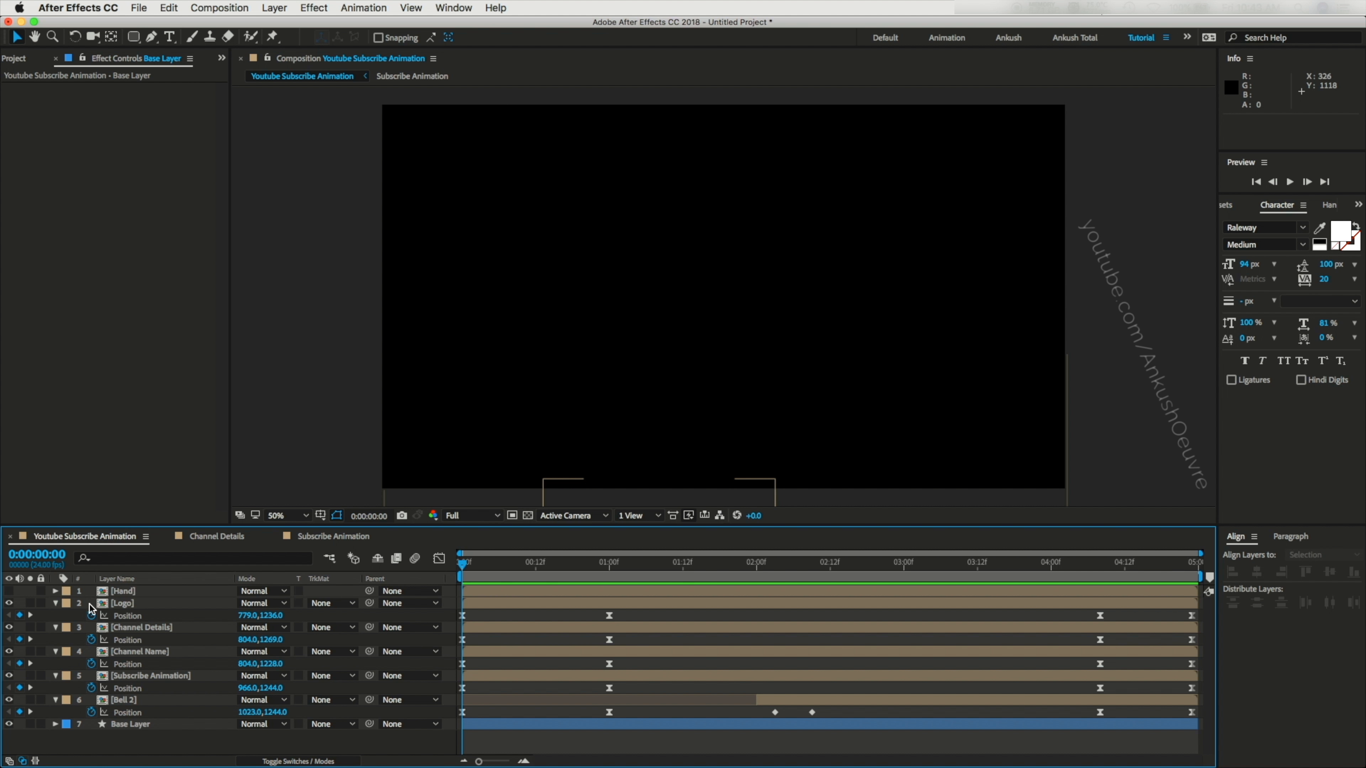
pyautogui.click(54, 604)
pyautogui.click(55, 615)
pyautogui.click(57, 627)
pyautogui.click(56, 639)
pyautogui.click(131, 662)
pyautogui.hotkey('shift', 's')
# Step: Show the Hand layer and, at 0:00:02:00, set its rotation to -11°
pyautogui.click(122, 590)
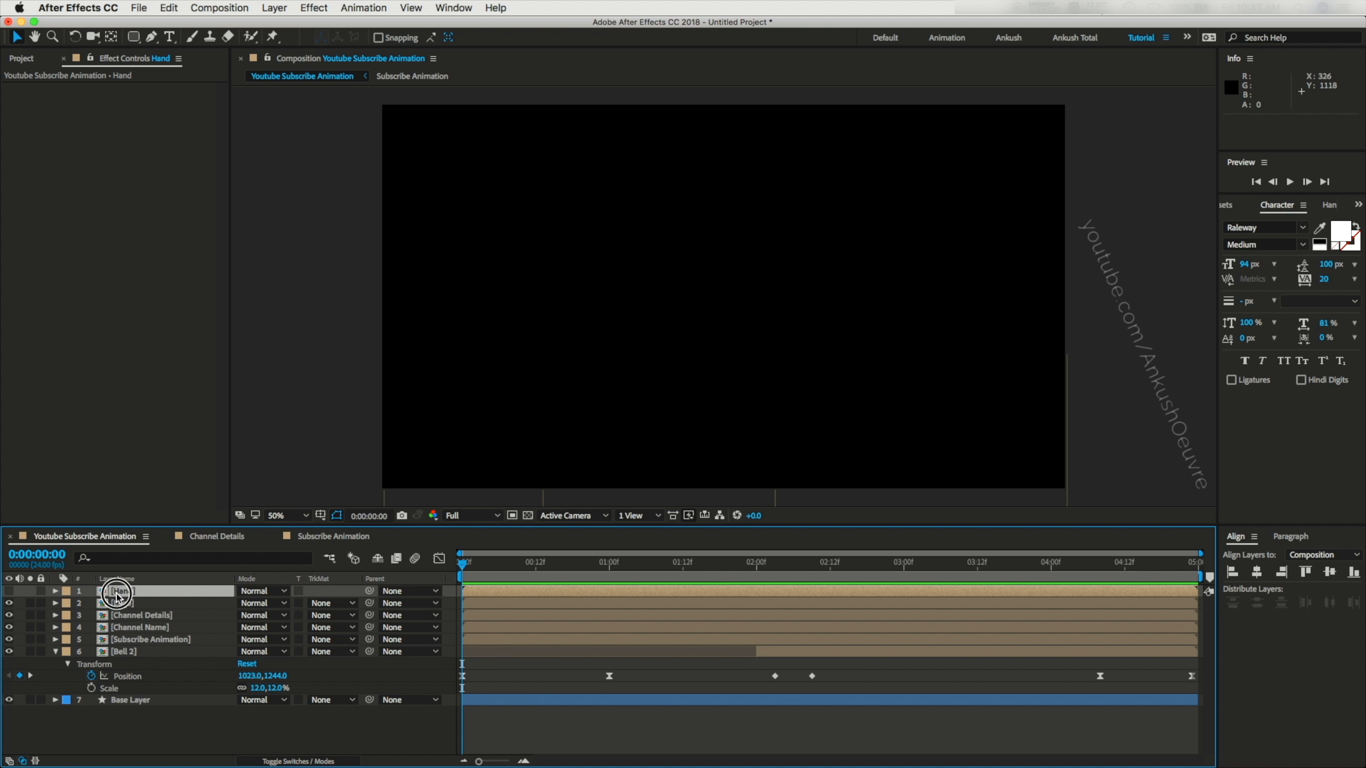
pyautogui.click(9, 591)
pyautogui.moveTo(629, 564); pyautogui.dragTo(754, 578)
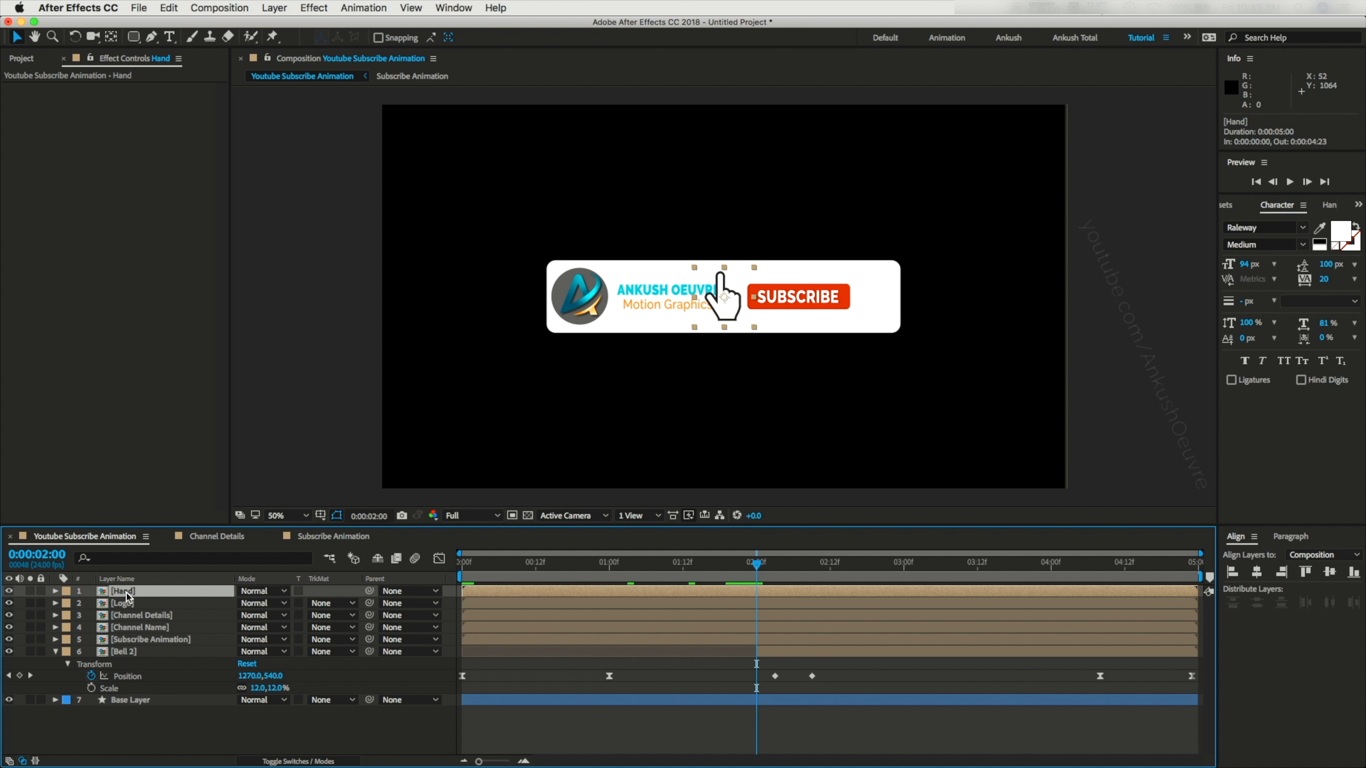
pyautogui.press('p')
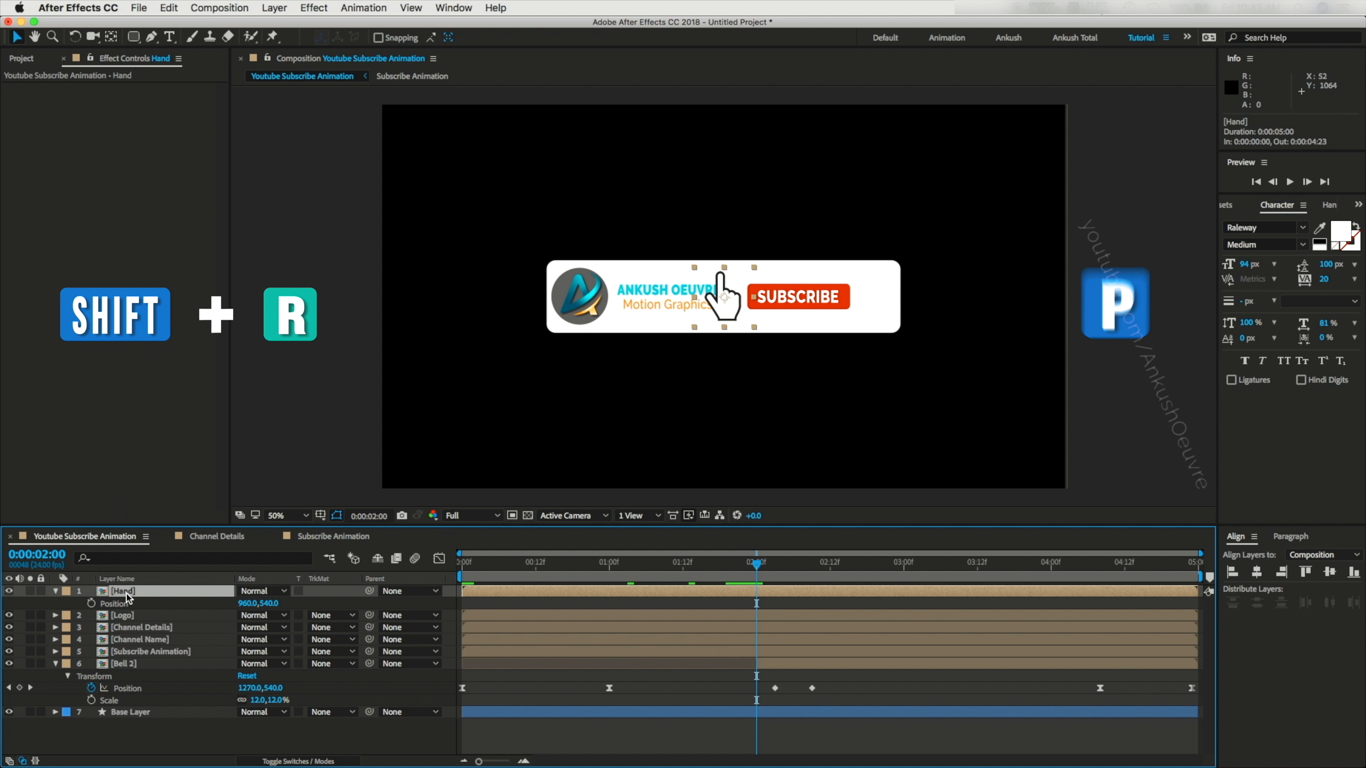
pyautogui.hotkey('shift', 'r')
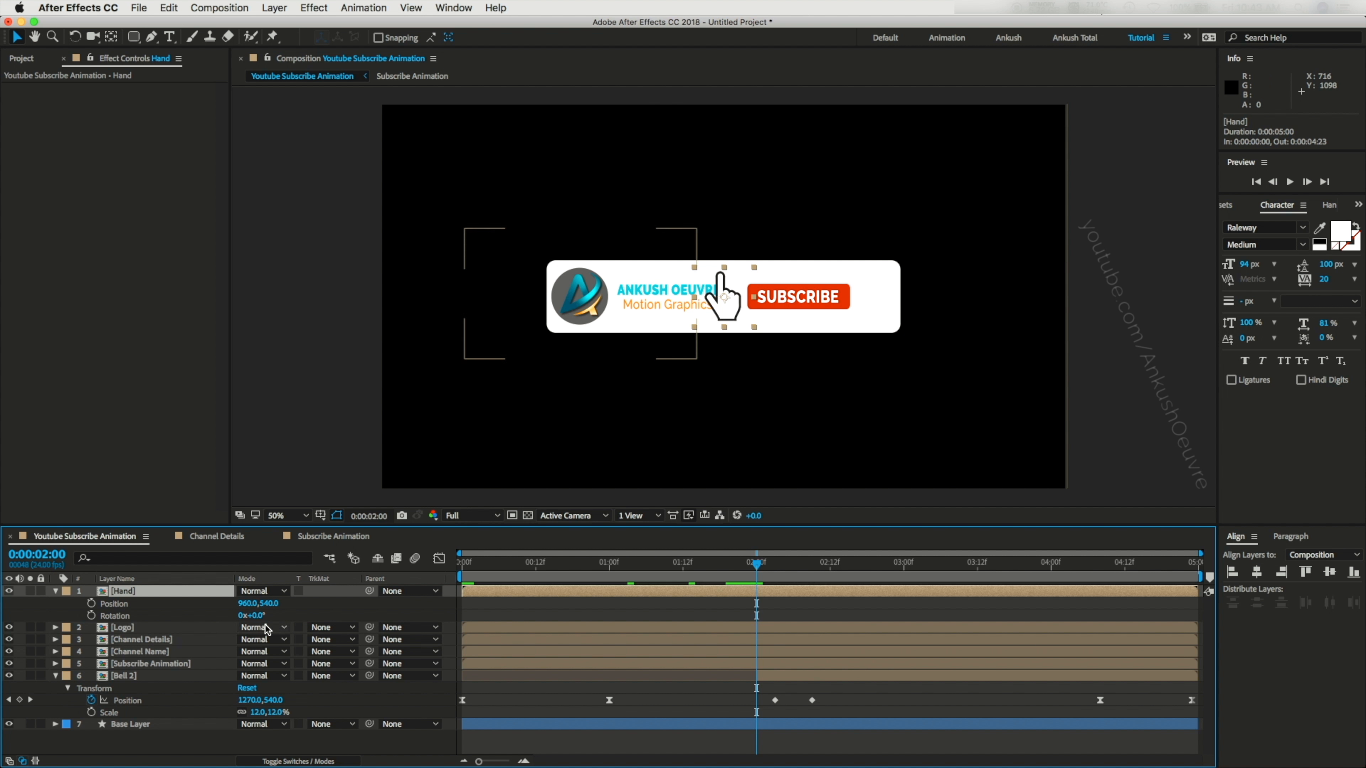
pyautogui.click(258, 615)
pyautogui.write('-11')
pyautogui.press('Return')
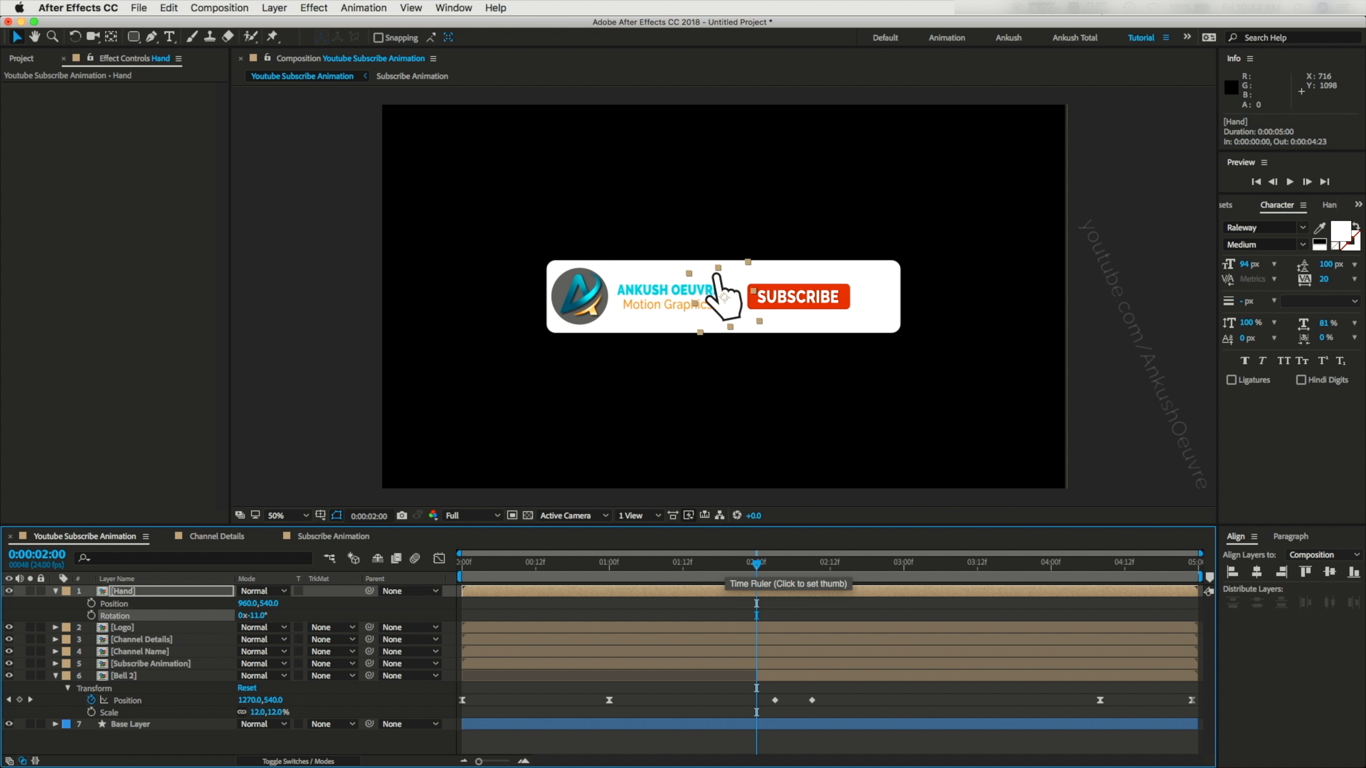
# Step: Set the Hand layer's scale to 19%
pyautogui.scroll(2, 757, 303)
pyautogui.click(160, 596)
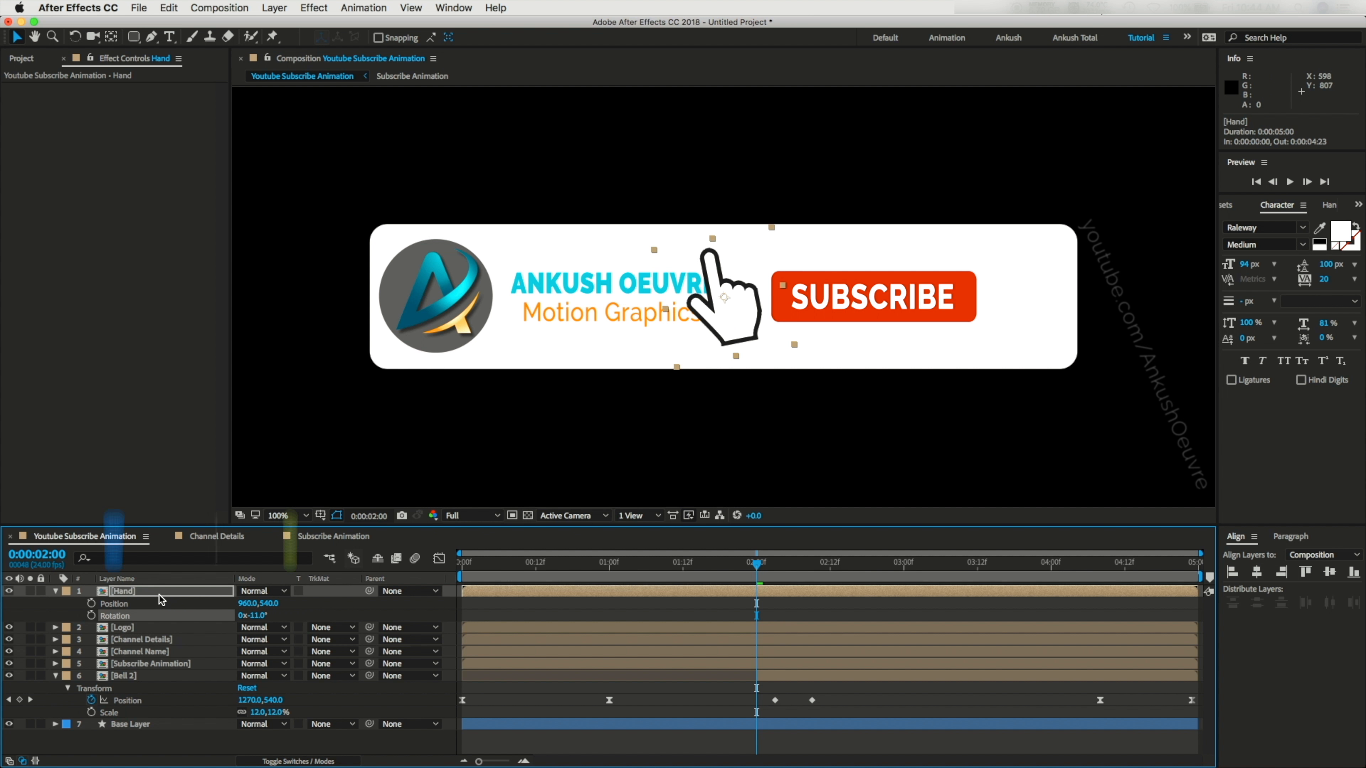
pyautogui.hotkey('shift', 's')
pyautogui.click(258, 615)
pyautogui.write('19')
pyautogui.press('Return')
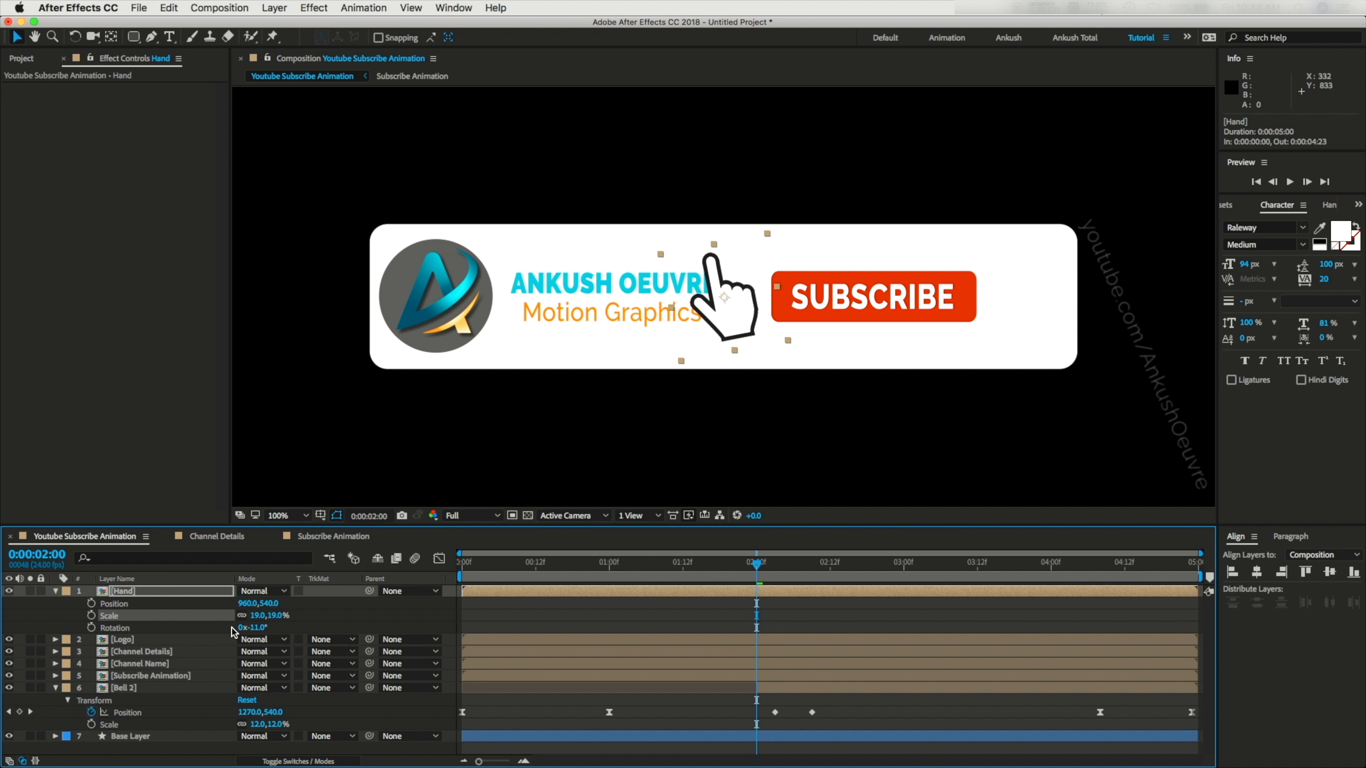
# Step: Position the Hand layer over the Subscribe button at 1218, 566 and set its rotation to -15°
pyautogui.moveTo(242, 610); pyautogui.dragTo(288, 609)
pyautogui.click(261, 628)
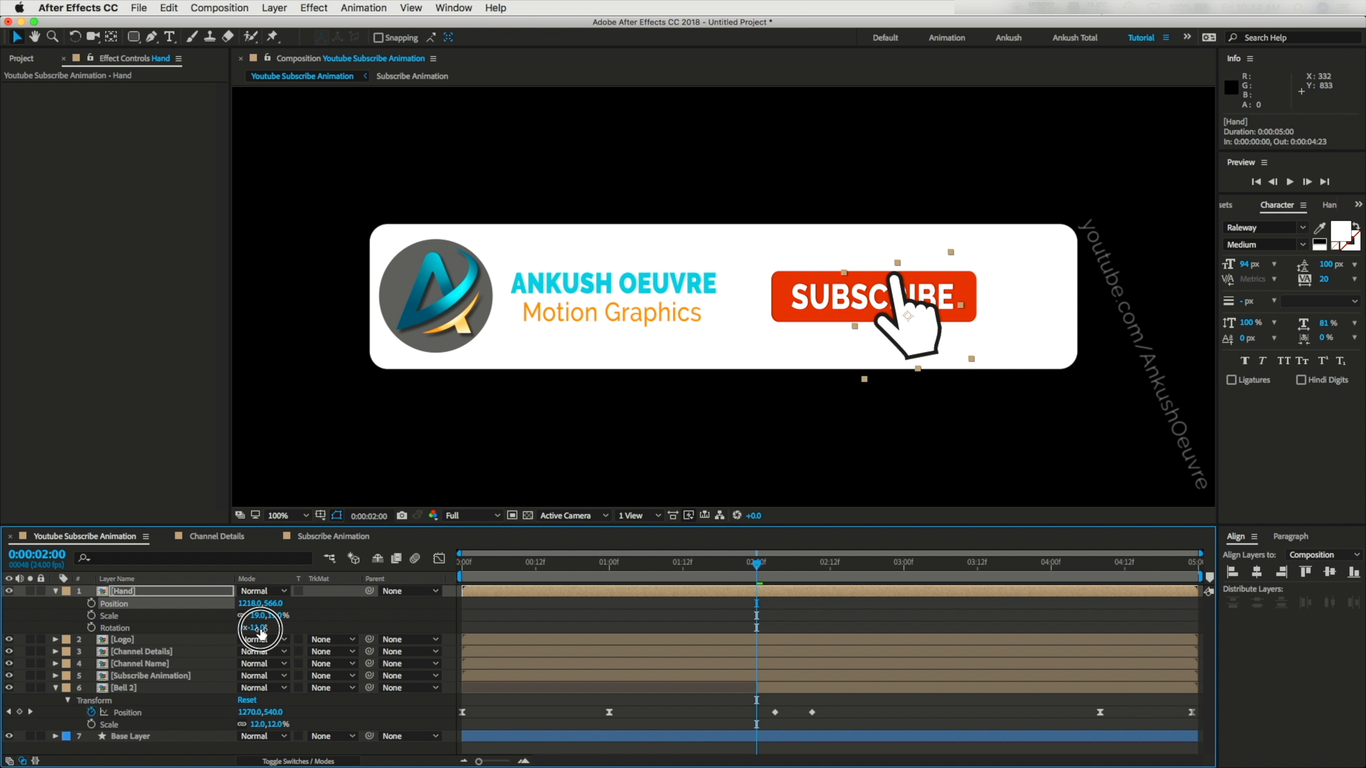
pyautogui.write('-15')
pyautogui.press('Return')
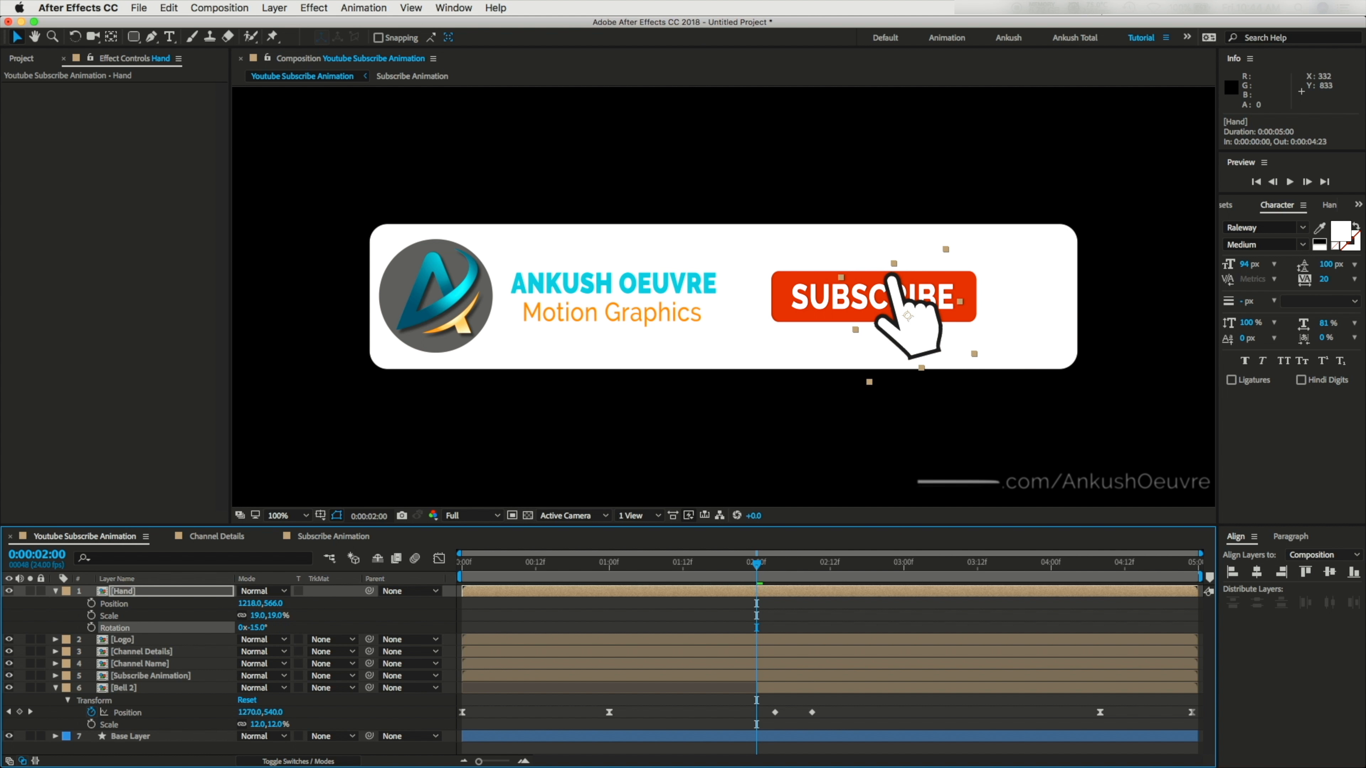
pyautogui.press('F2')
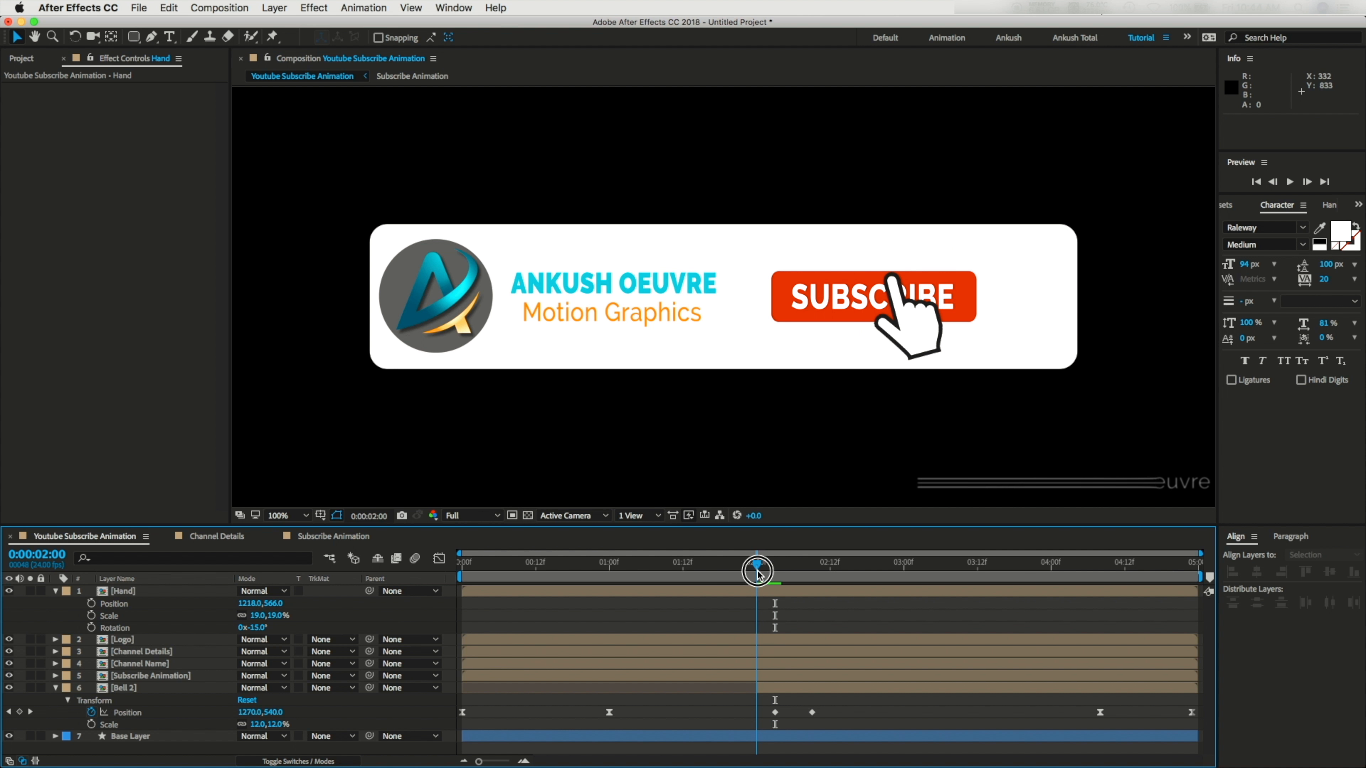
# Step: Keyframe the Hand's position at 0:00:02:00, and at 0:00:01:12 move it below the frame to 1360, 1226
pyautogui.click(92, 604)
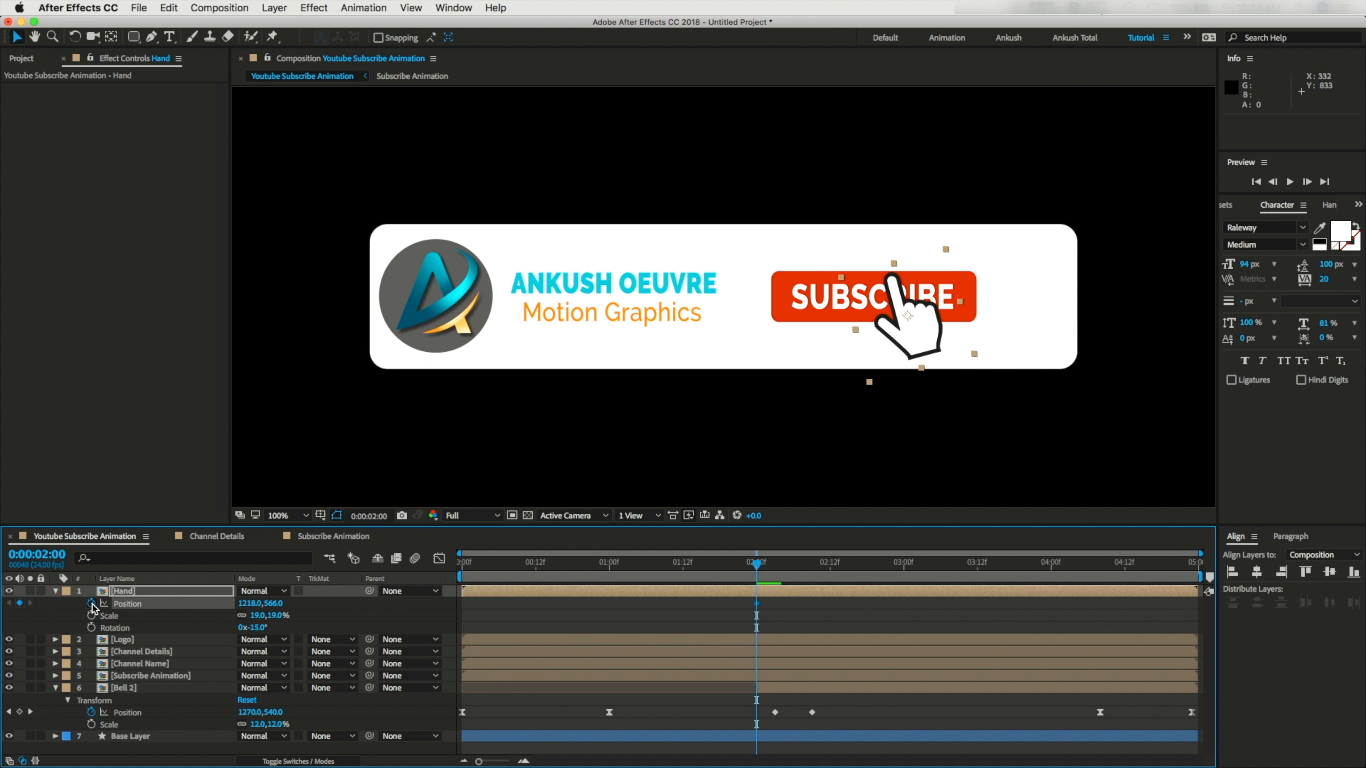
pyautogui.press(',')
pyautogui.press(',')
pyautogui.hotkey('shift', 'pageup')
pyautogui.press('pageup')
pyautogui.press('pageup')
pyautogui.moveTo(271, 603); pyautogui.dragTo(638, 708)
pyautogui.moveTo(241, 609); pyautogui.dragTo(344, 608)
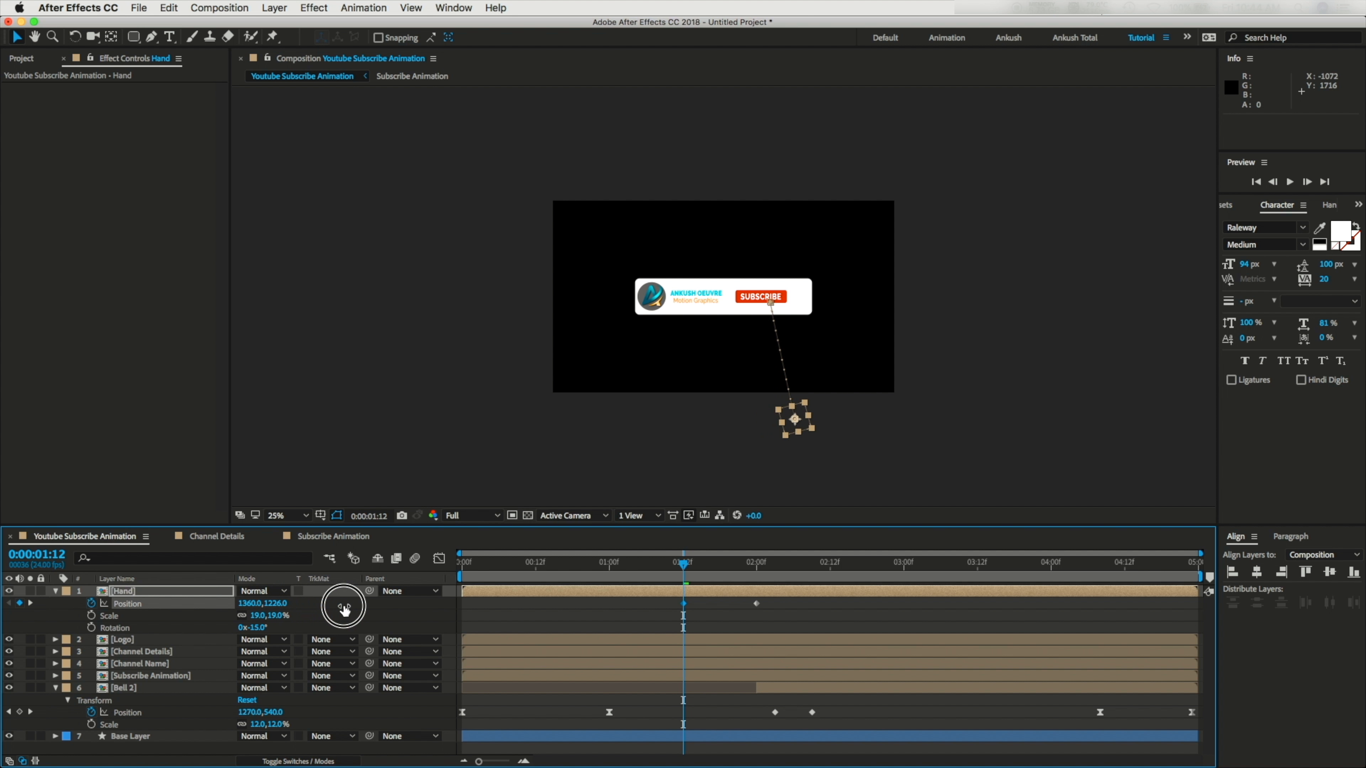
# Step: Preview the hand's entrance onto the Subscribe button
pyautogui.click(471, 451)
pyautogui.press('.')
pyautogui.press('space')
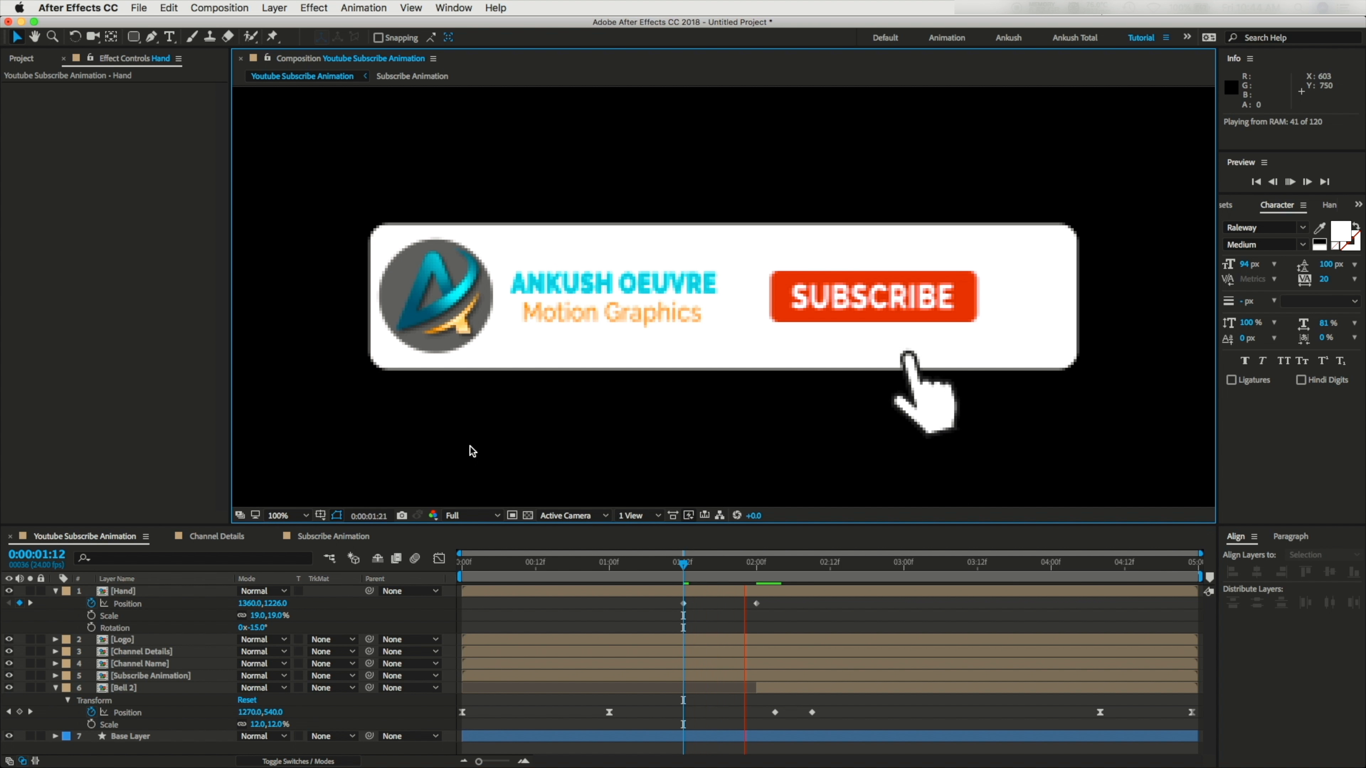
pyautogui.press('space')
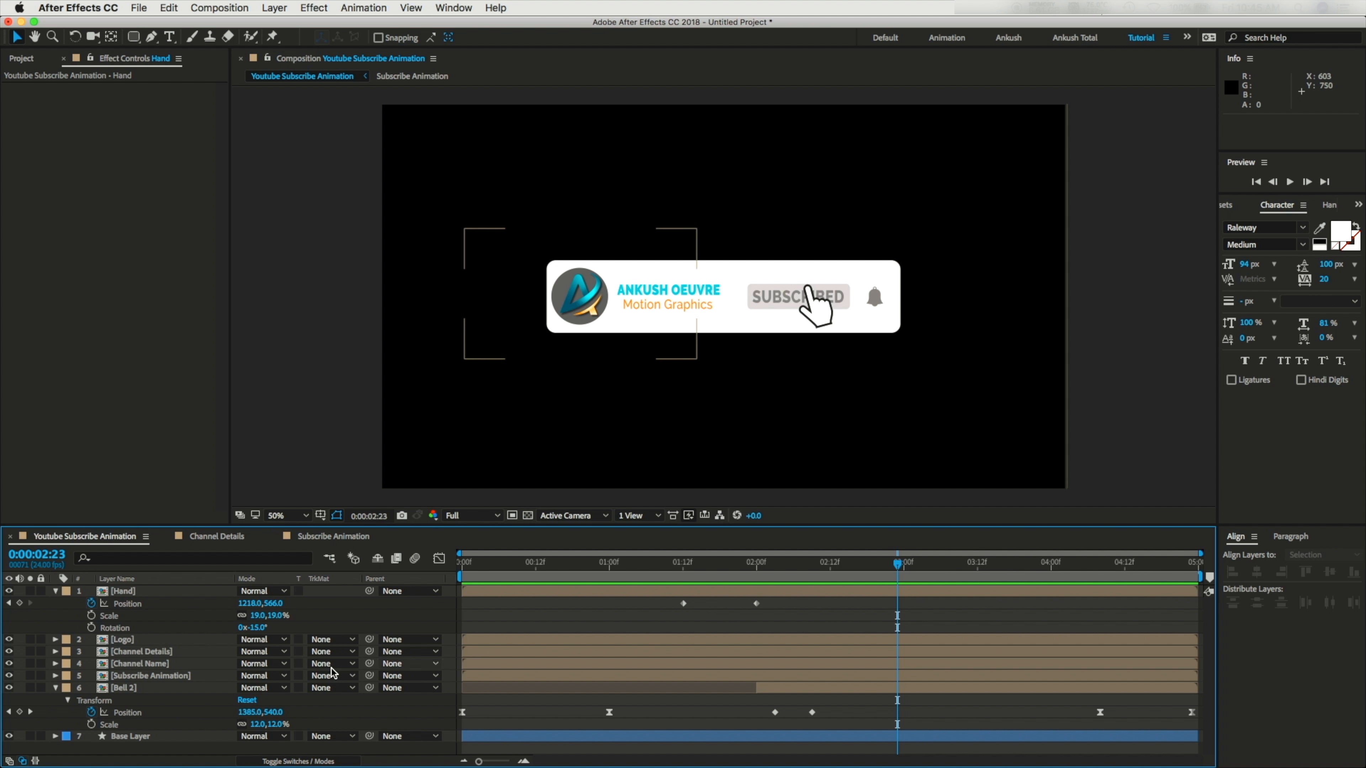
# Step: Show only the Hand layer's position property and expand the timeline around 0:00:02:02, with the hand and button in close view
pyautogui.click(129, 593)
pyautogui.press('p')
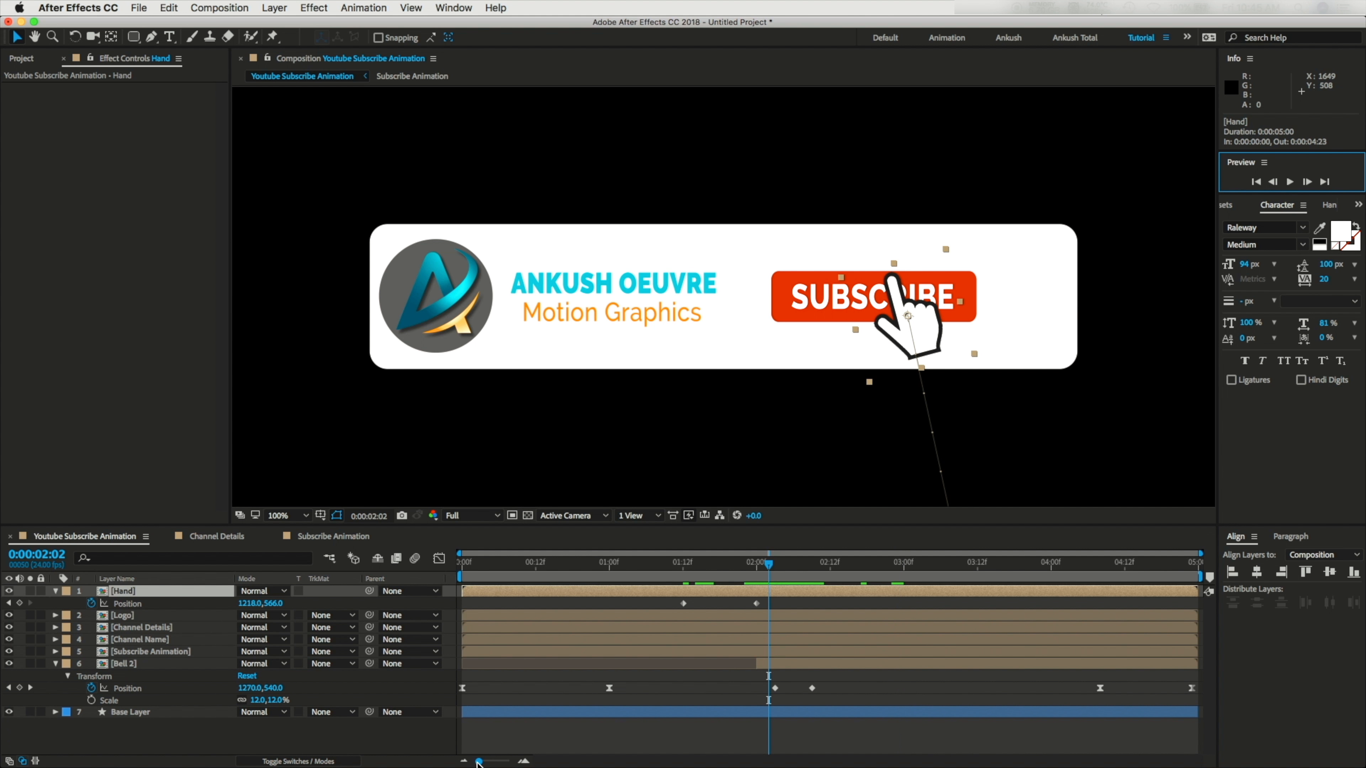
pyautogui.moveTo(478, 763); pyautogui.dragTo(505, 760)
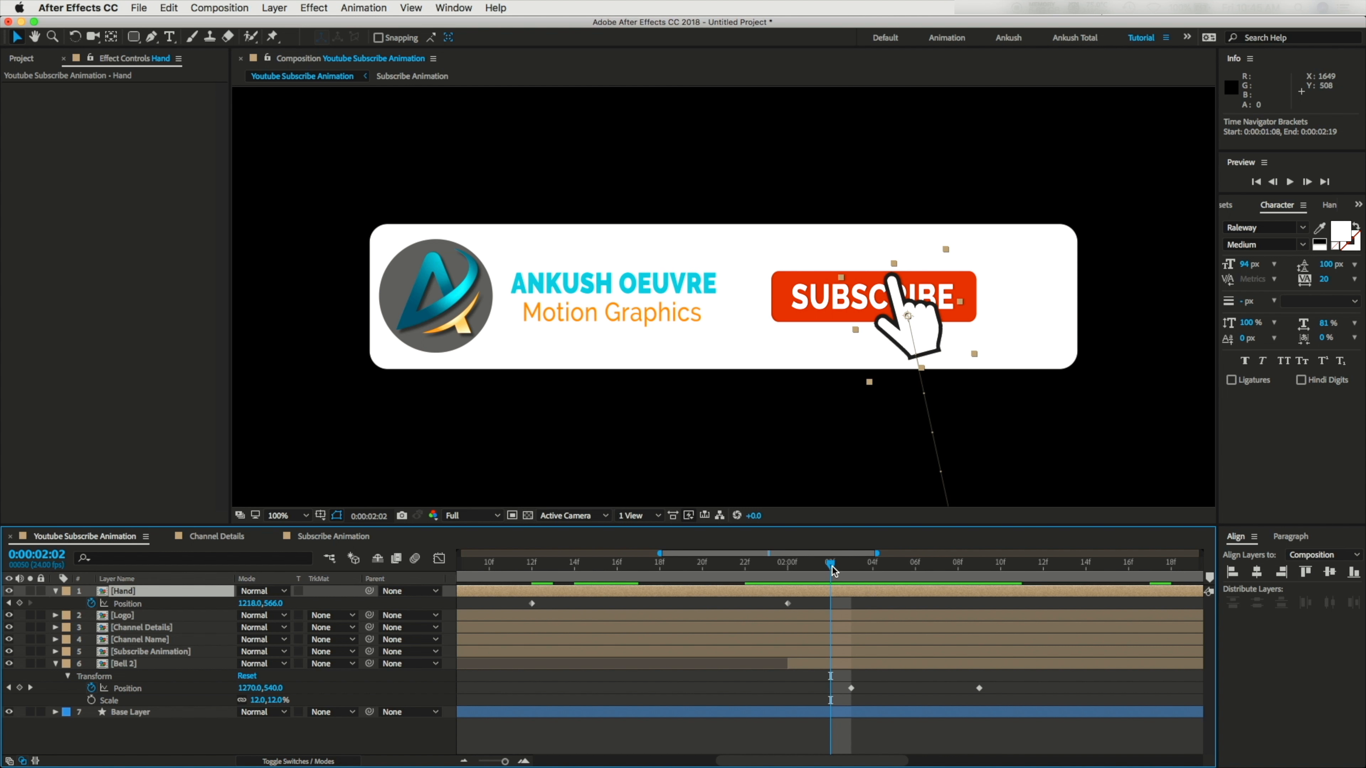
pyautogui.moveTo(833, 570)
pyautogui.mouseDown()
pyautogui.moveTo(788, 571)
pyautogui.moveTo(831, 581)
pyautogui.mouseUp()
pyautogui.press('.')
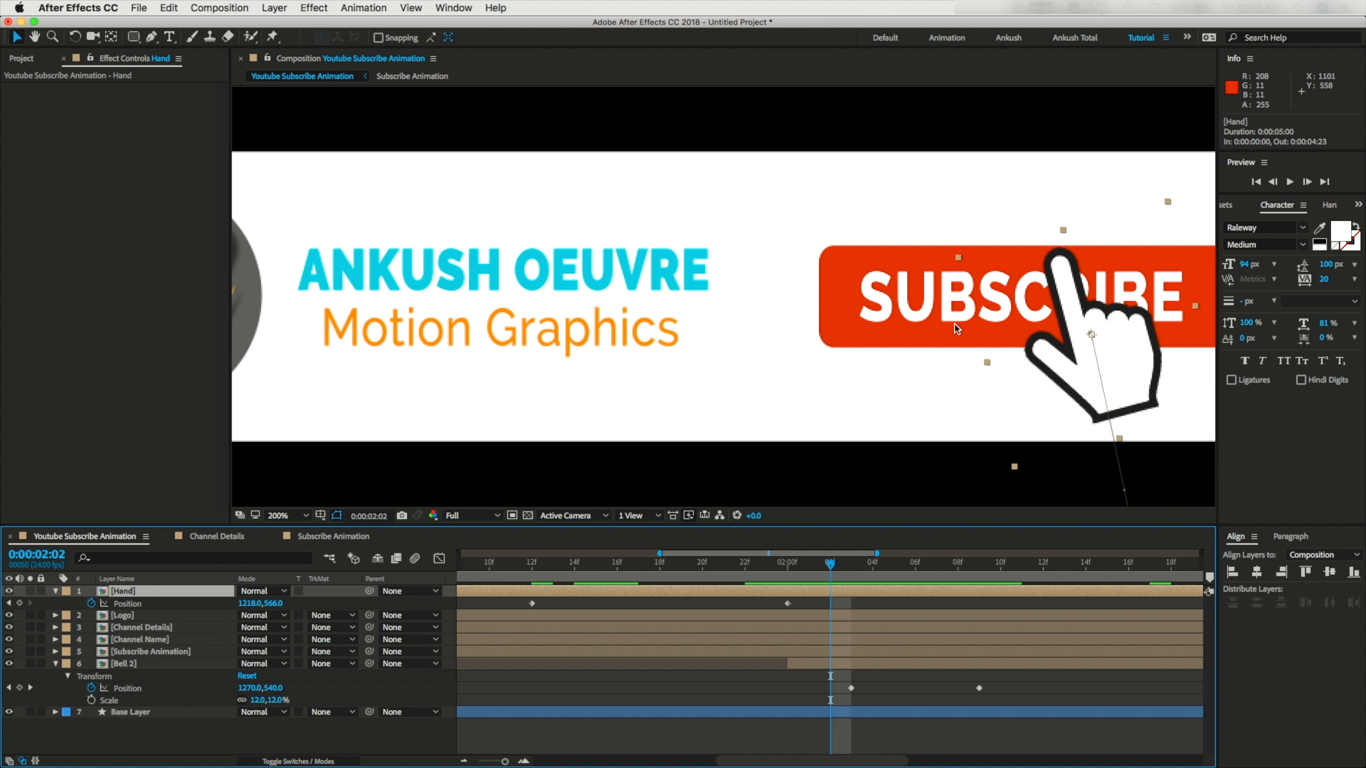
pyautogui.moveTo(971, 397); pyautogui.dragTo(686, 412)
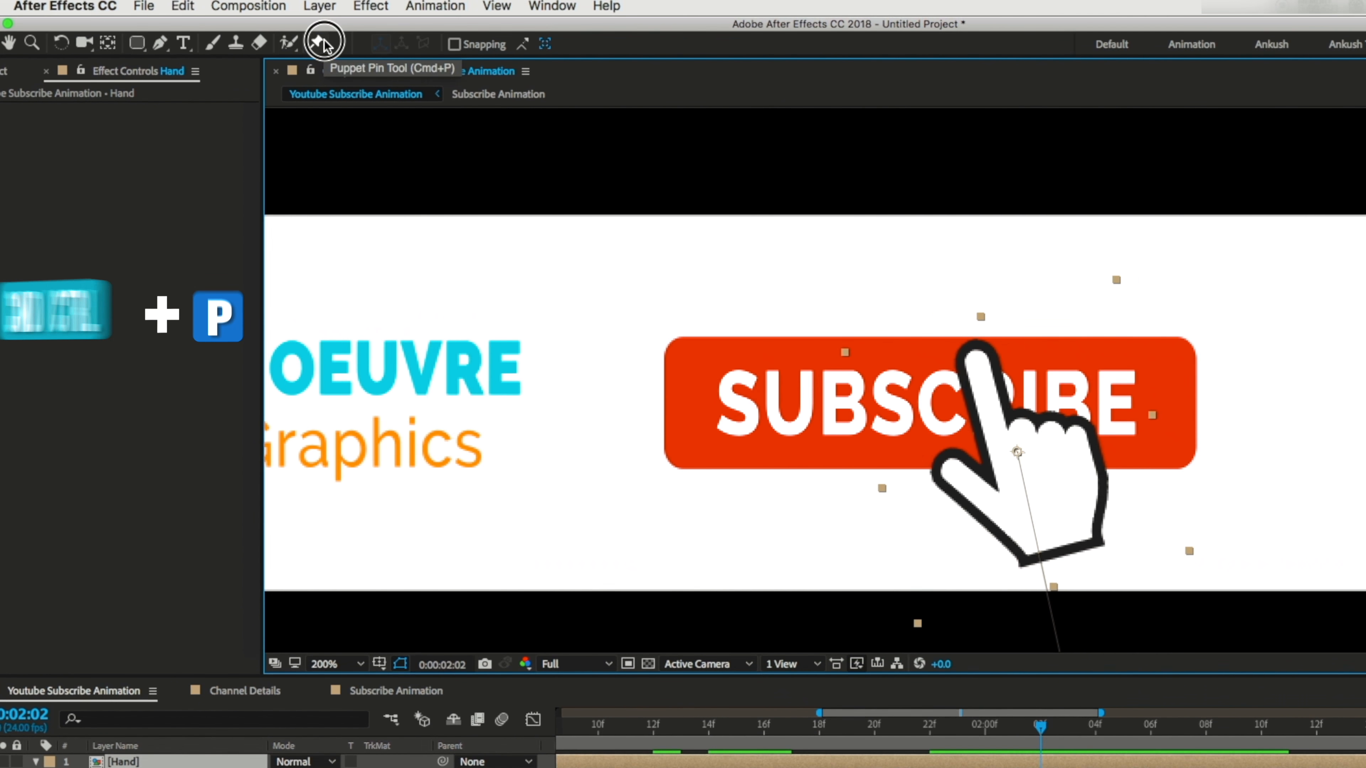
# Step: Place five Puppet pins on the Hand at 0:00:02:02: fingertip, index finger base, both wrist corners and below the outer knuckle
pyautogui.click(323, 43)
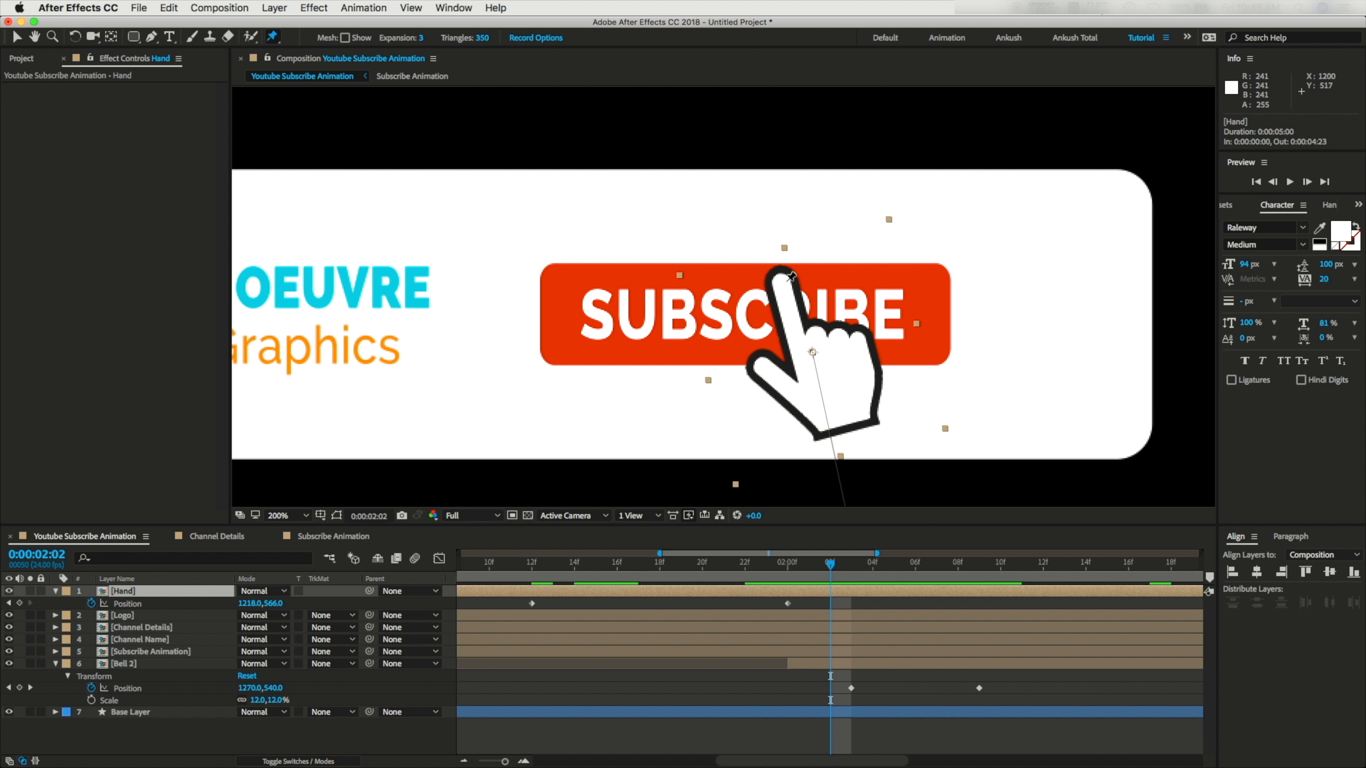
pyautogui.click(783, 282)
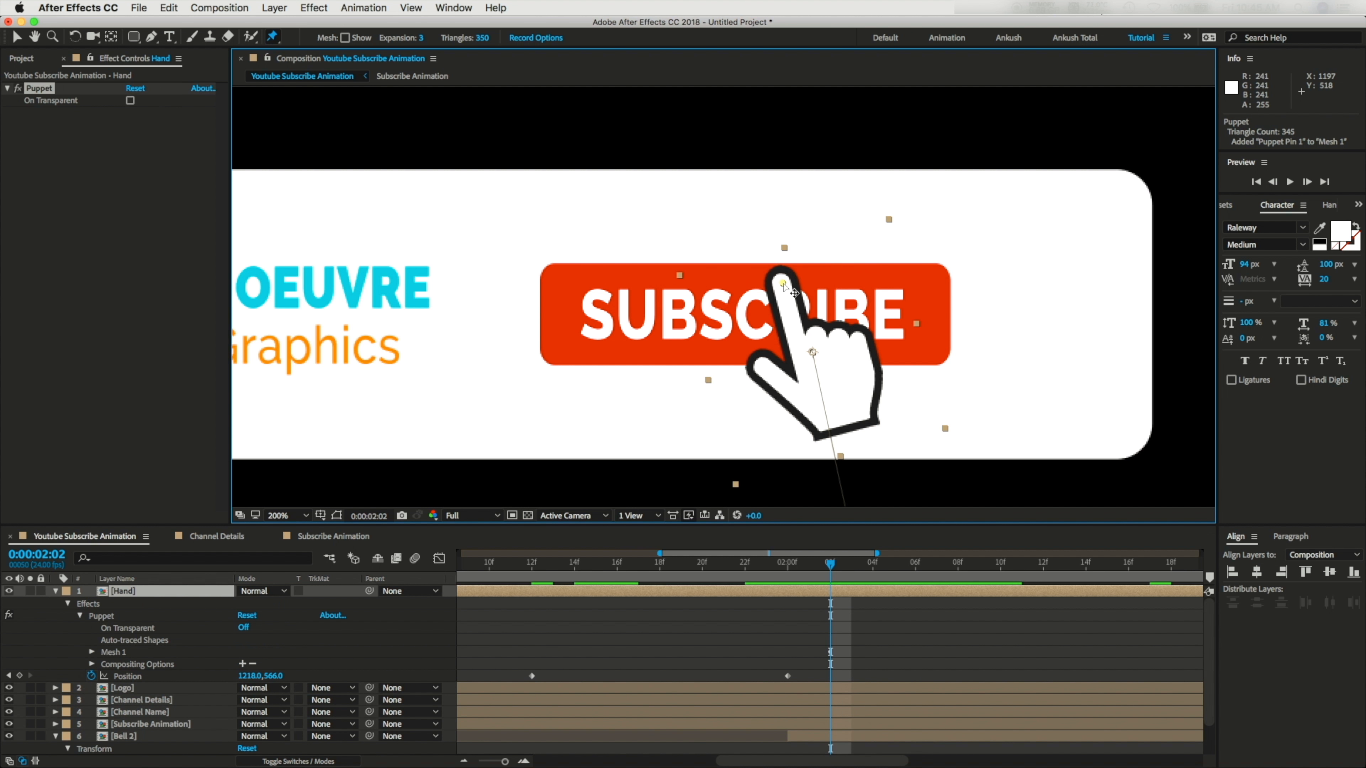
pyautogui.click(801, 347)
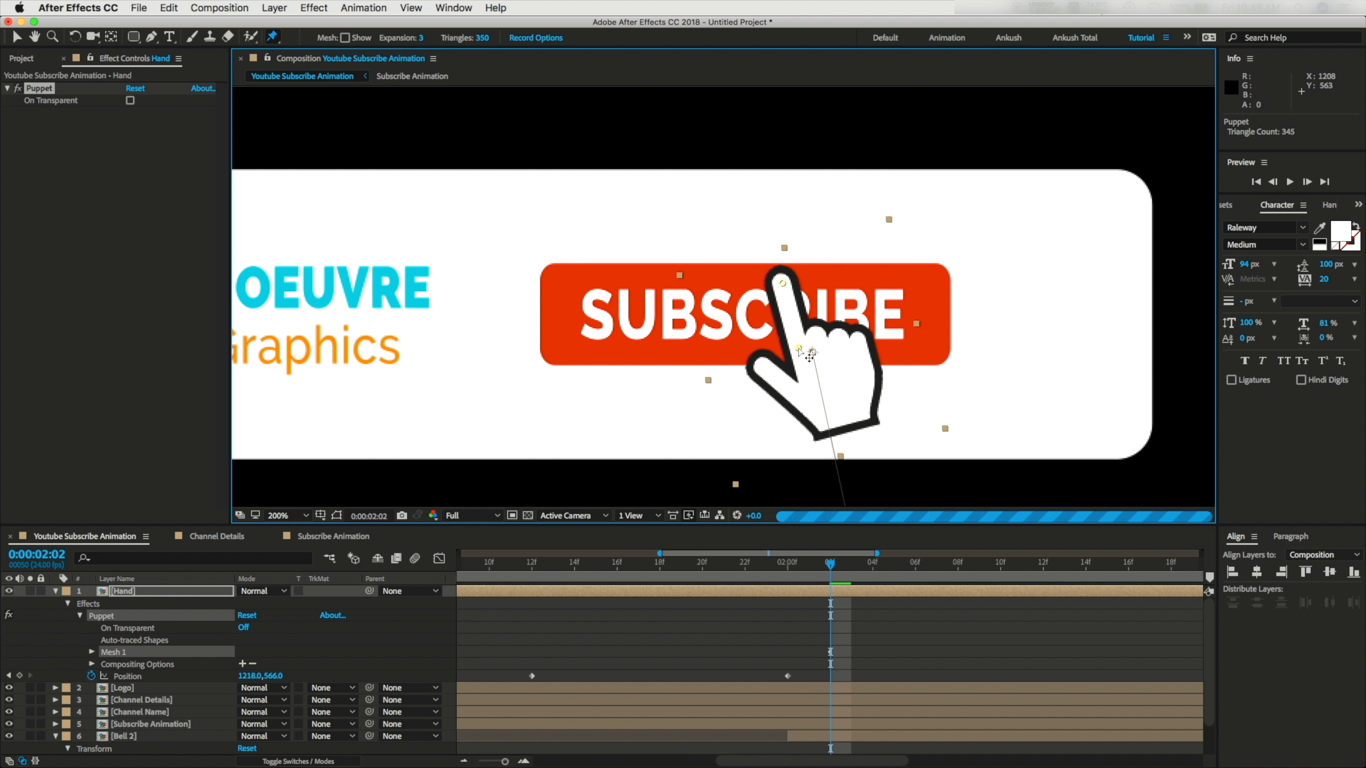
pyautogui.click(822, 421)
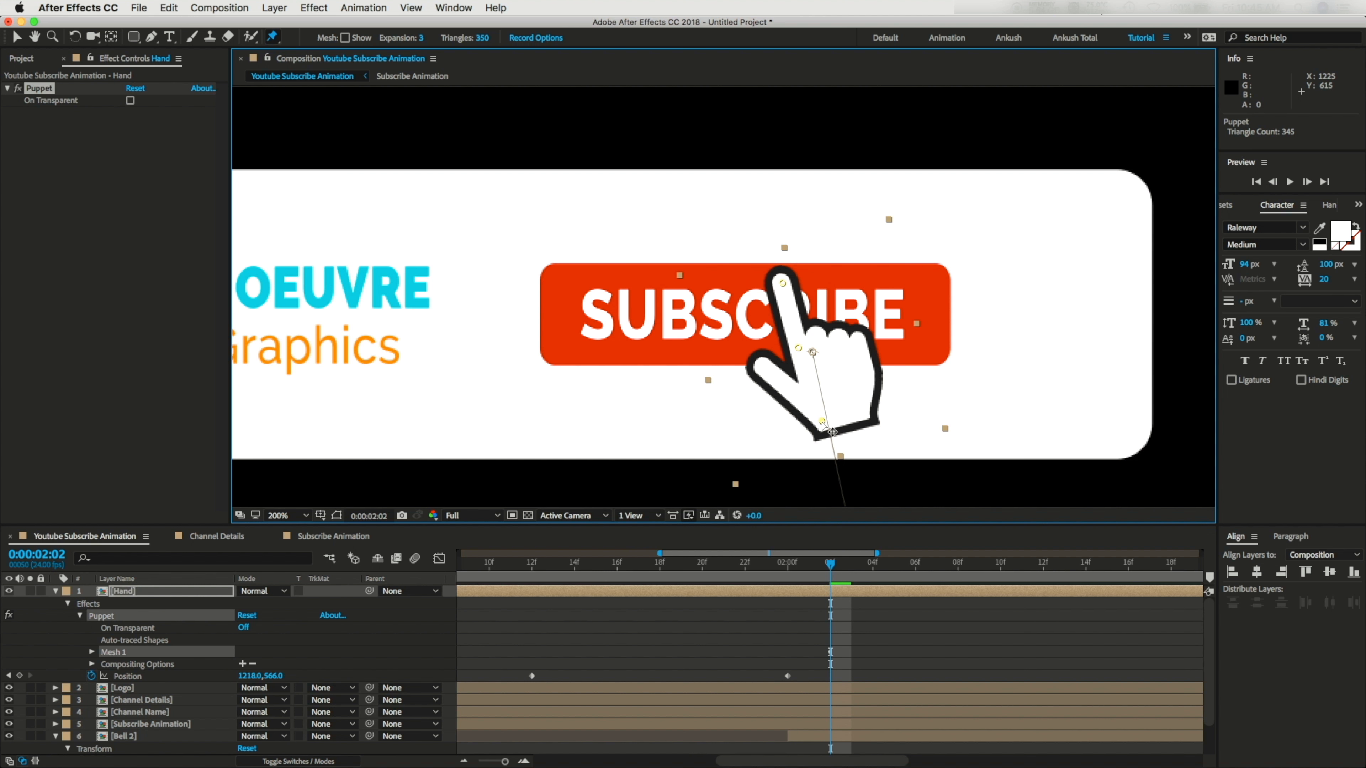
pyautogui.click(864, 410)
pyautogui.click(860, 348)
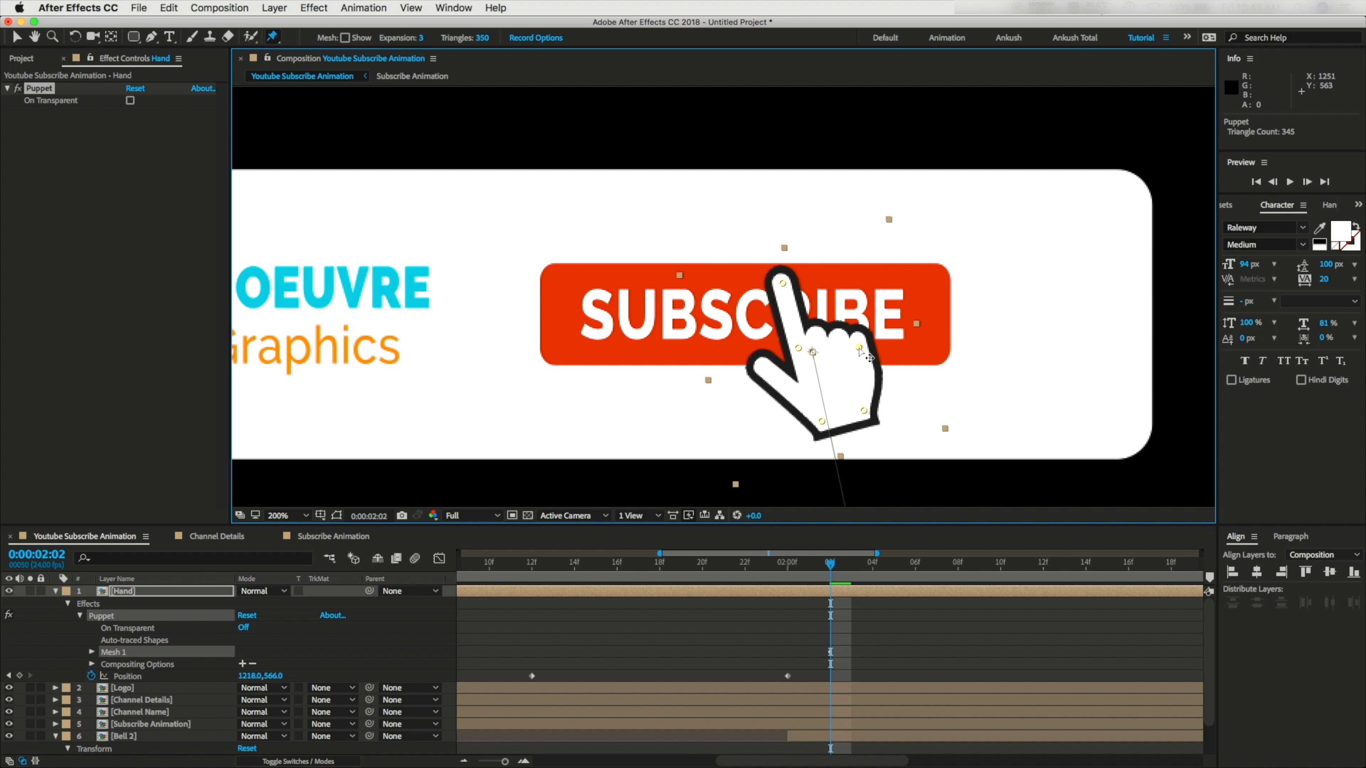